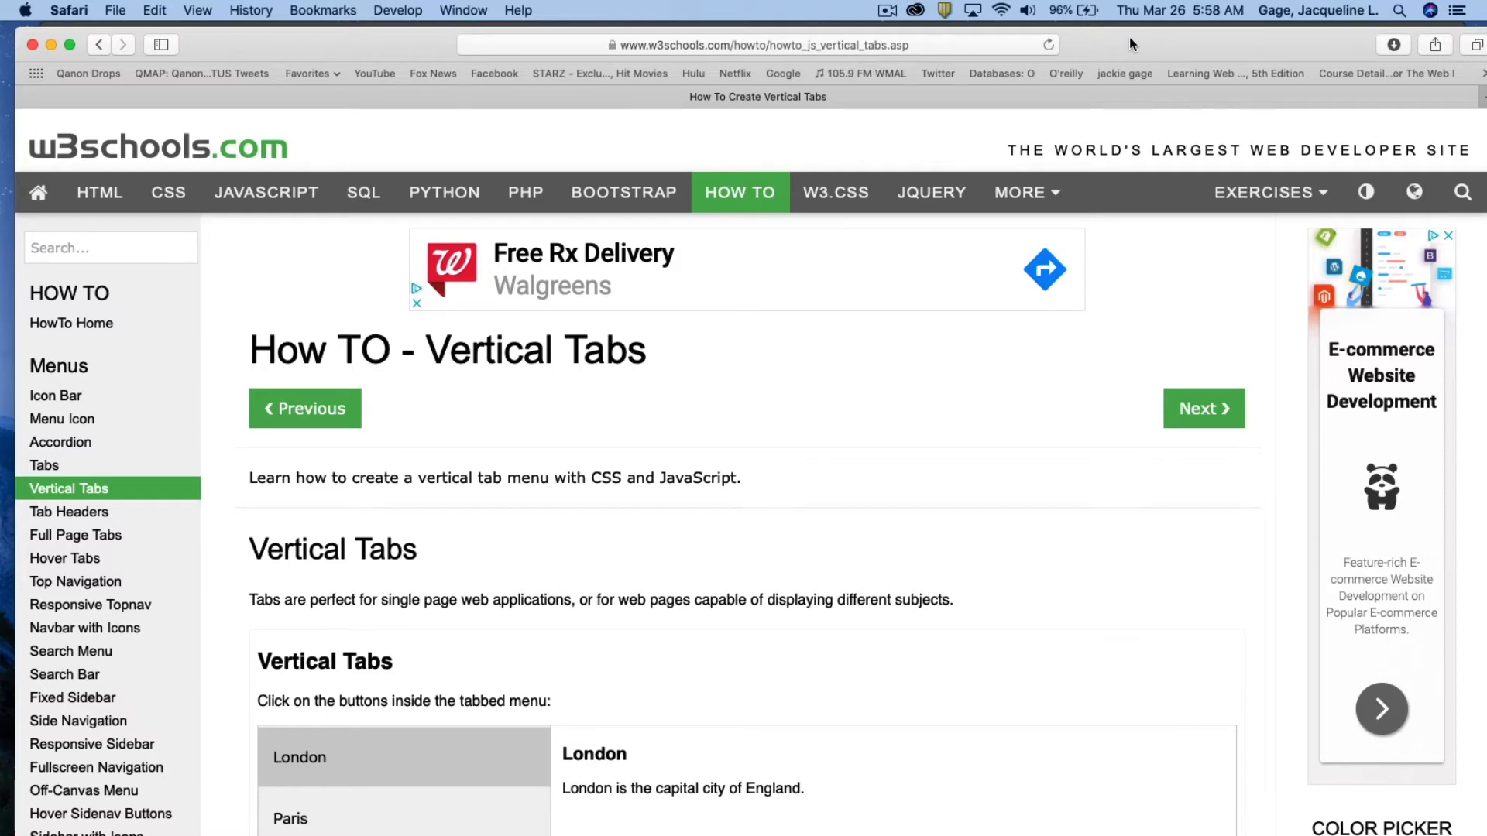
- Try the W3Schools vertical tabs demo, switching between London, Paris and Tokyo
left_click_drag(1129, 35, 1149, 31)
scroll(515, 393, "down", 3)
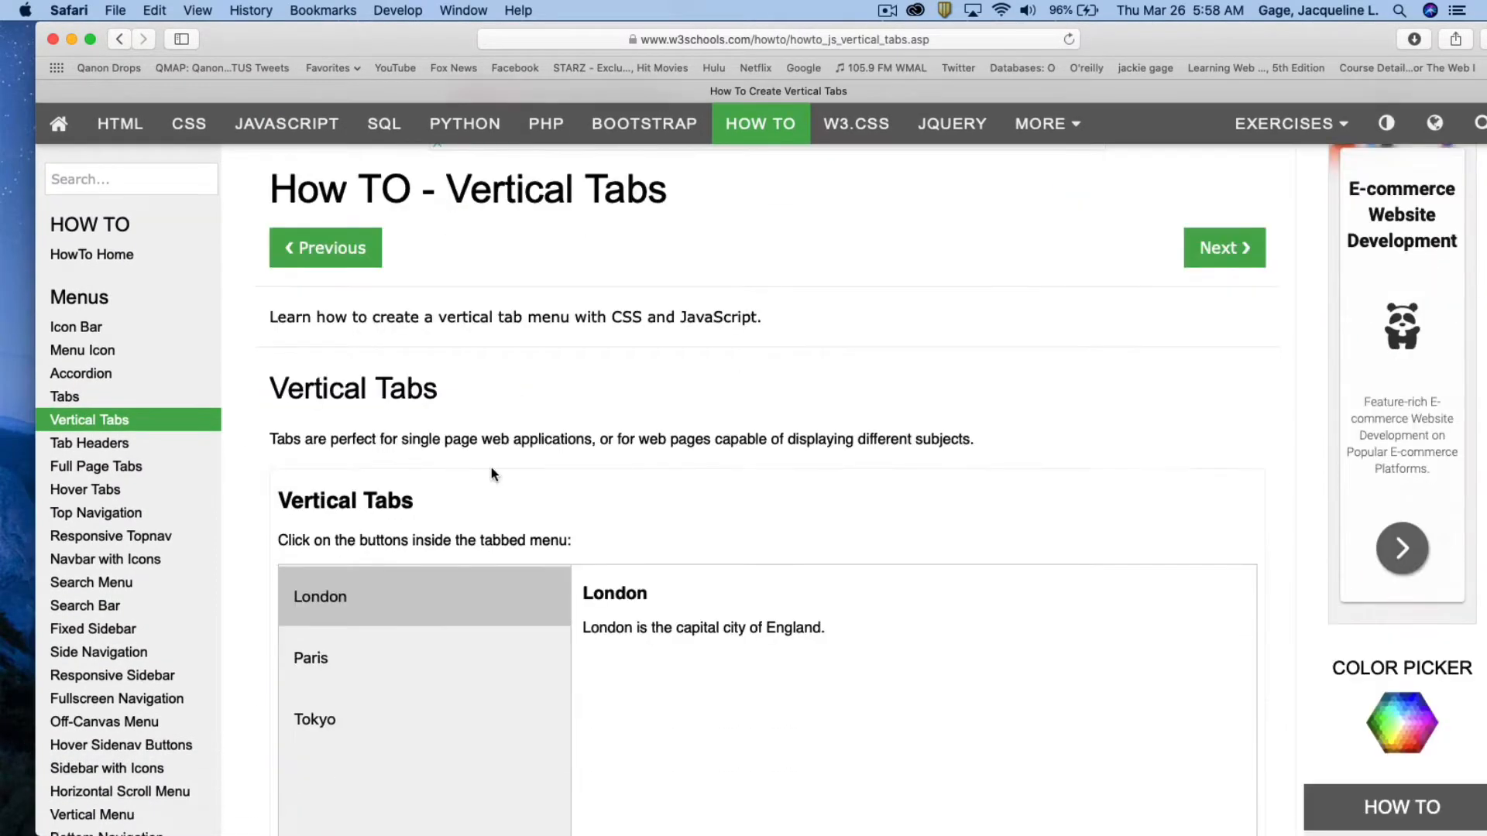
left_click(359, 662)
left_click(352, 723)
left_click(373, 668)
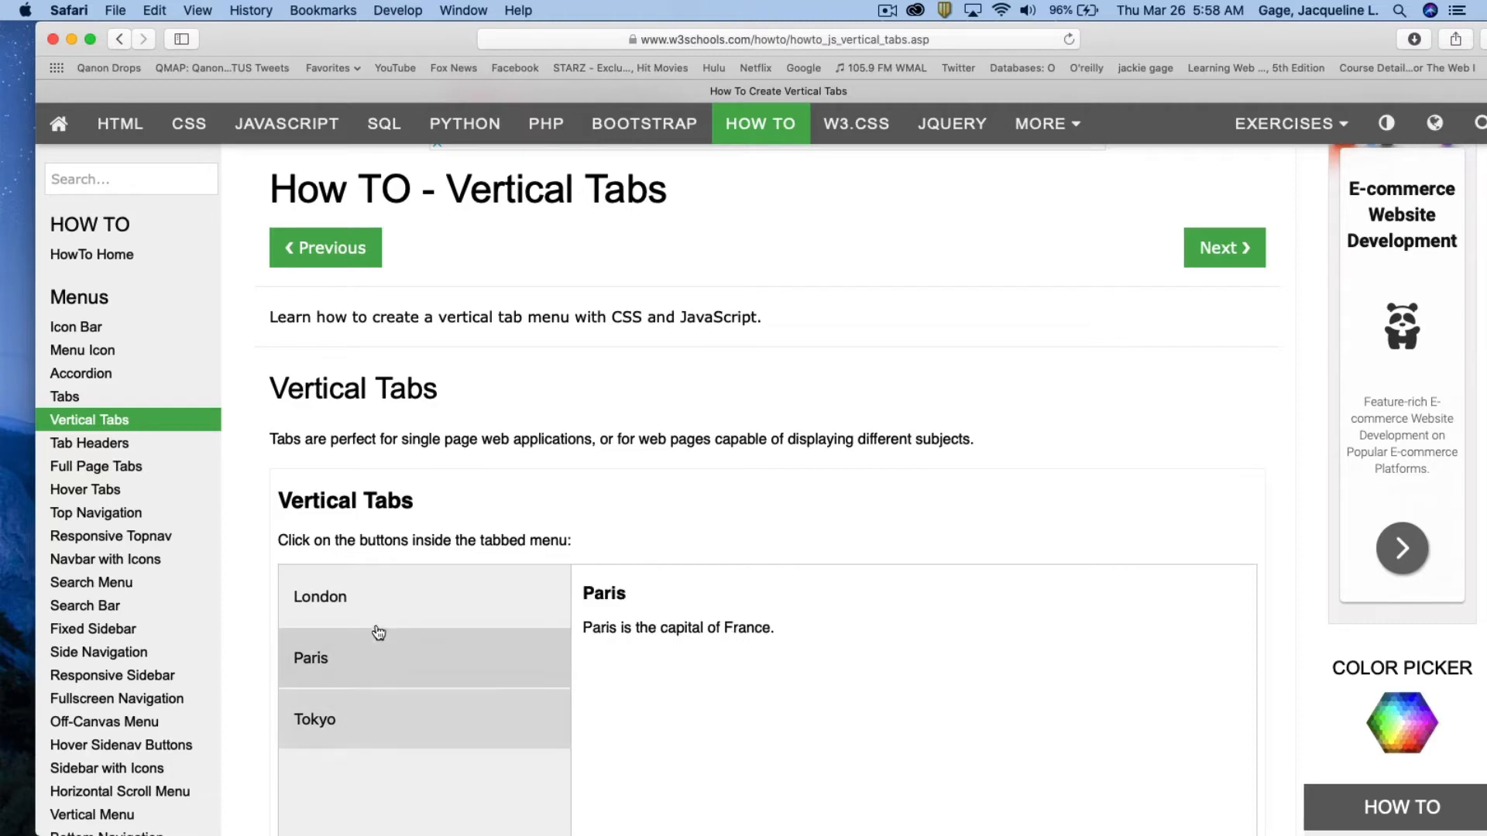
left_click(383, 597)
scroll(383, 557, "up", 3)
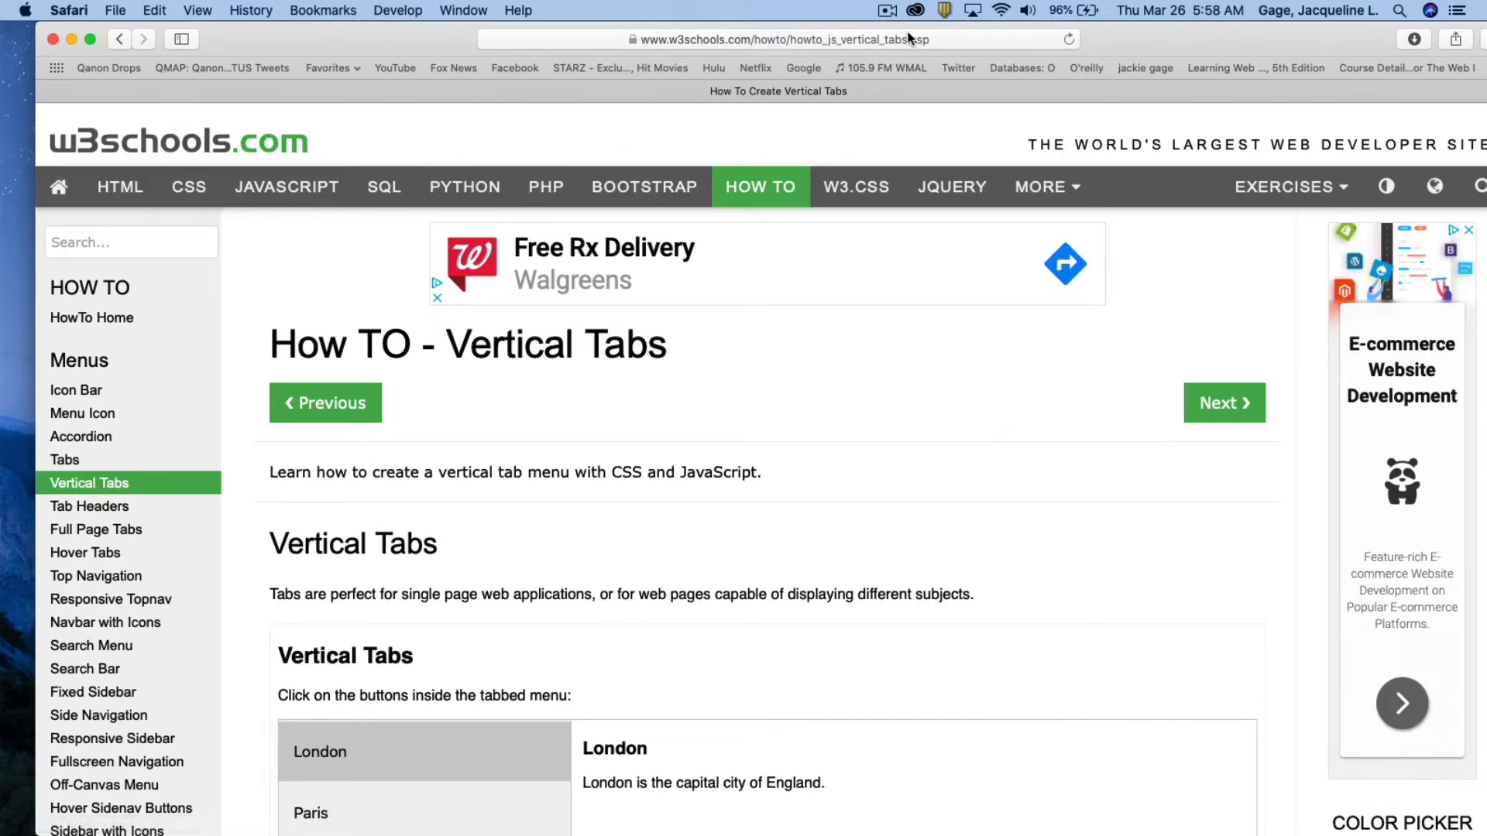
left_click(785, 39)
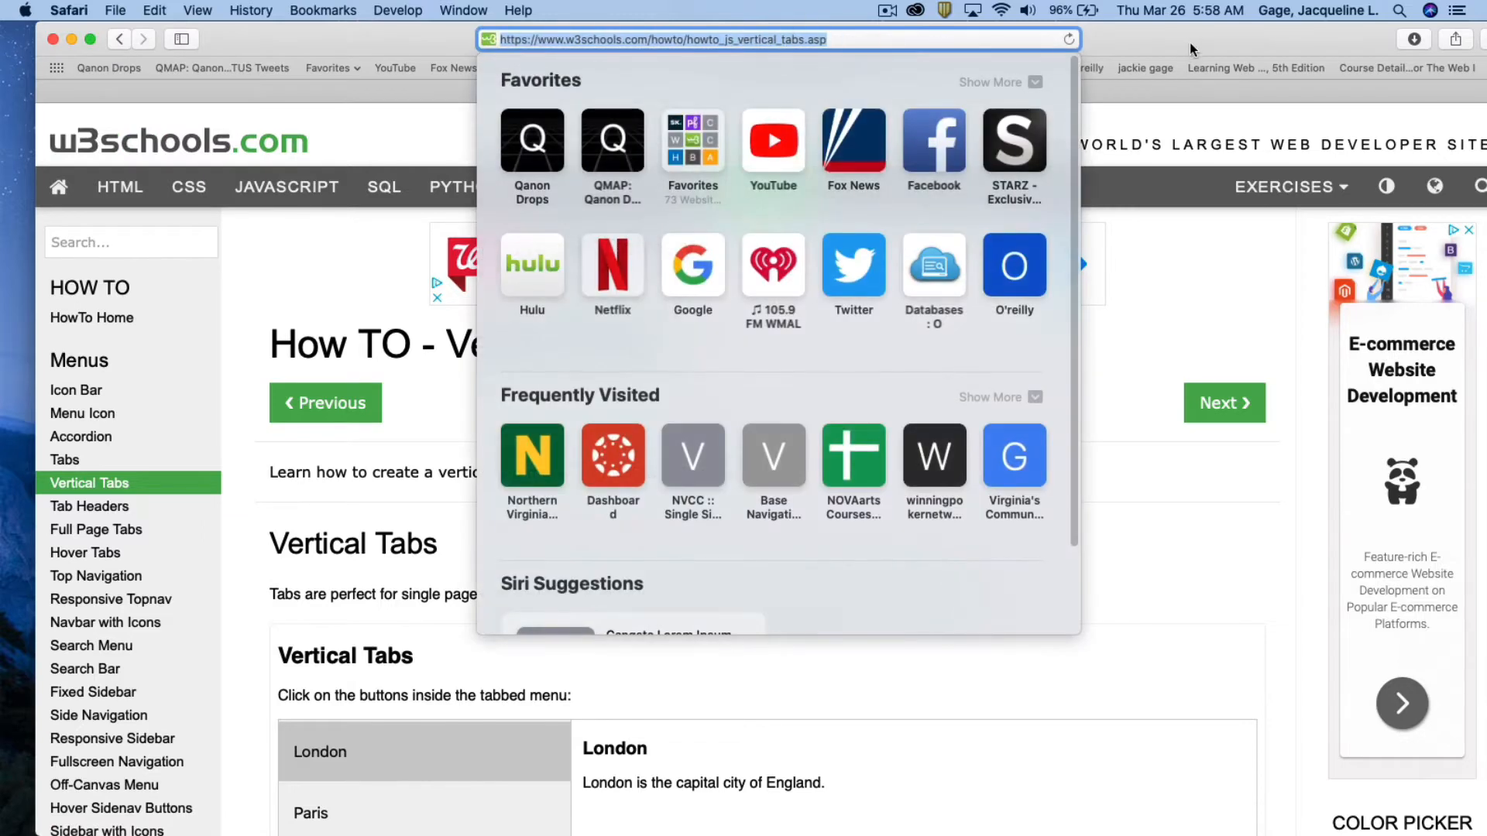
left_click(1116, 627)
scroll(1131, 634, "down", 3)
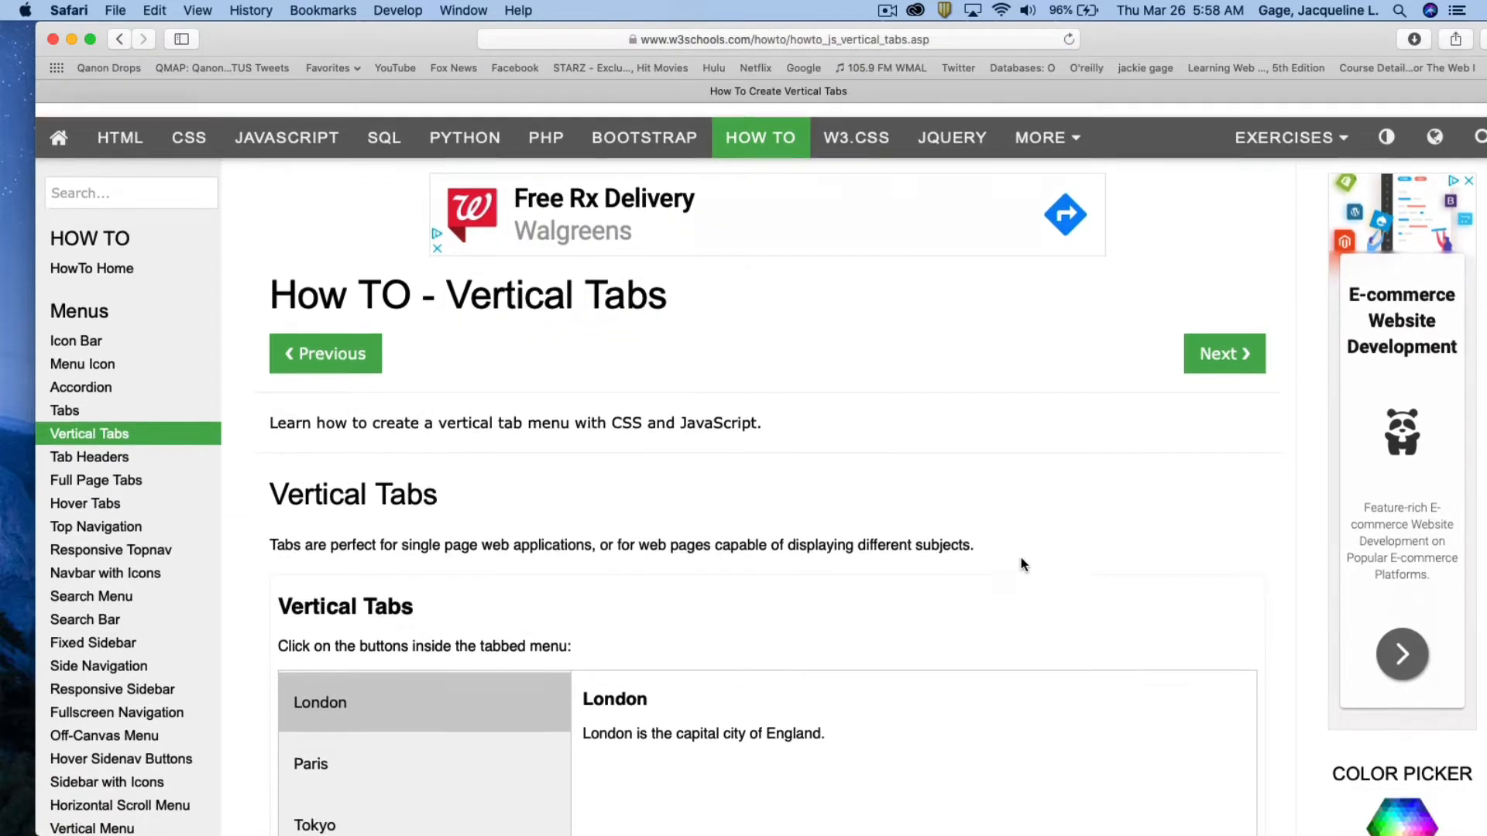
scroll(1022, 565, "down", 3)
scroll(1023, 565, "down", 4)
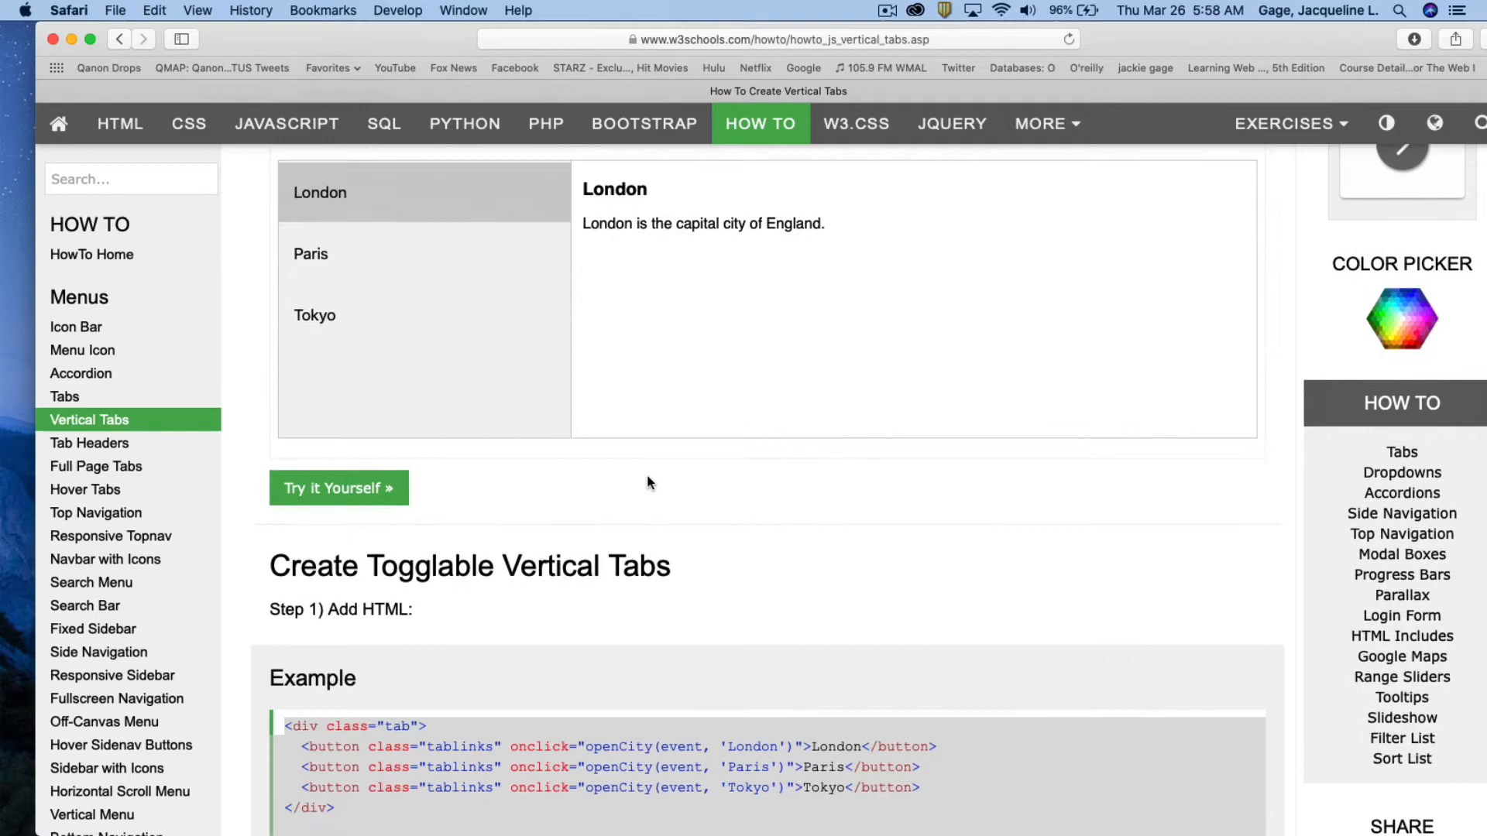
scroll(482, 598, "down", 2)
scroll(482, 597, "down", 5)
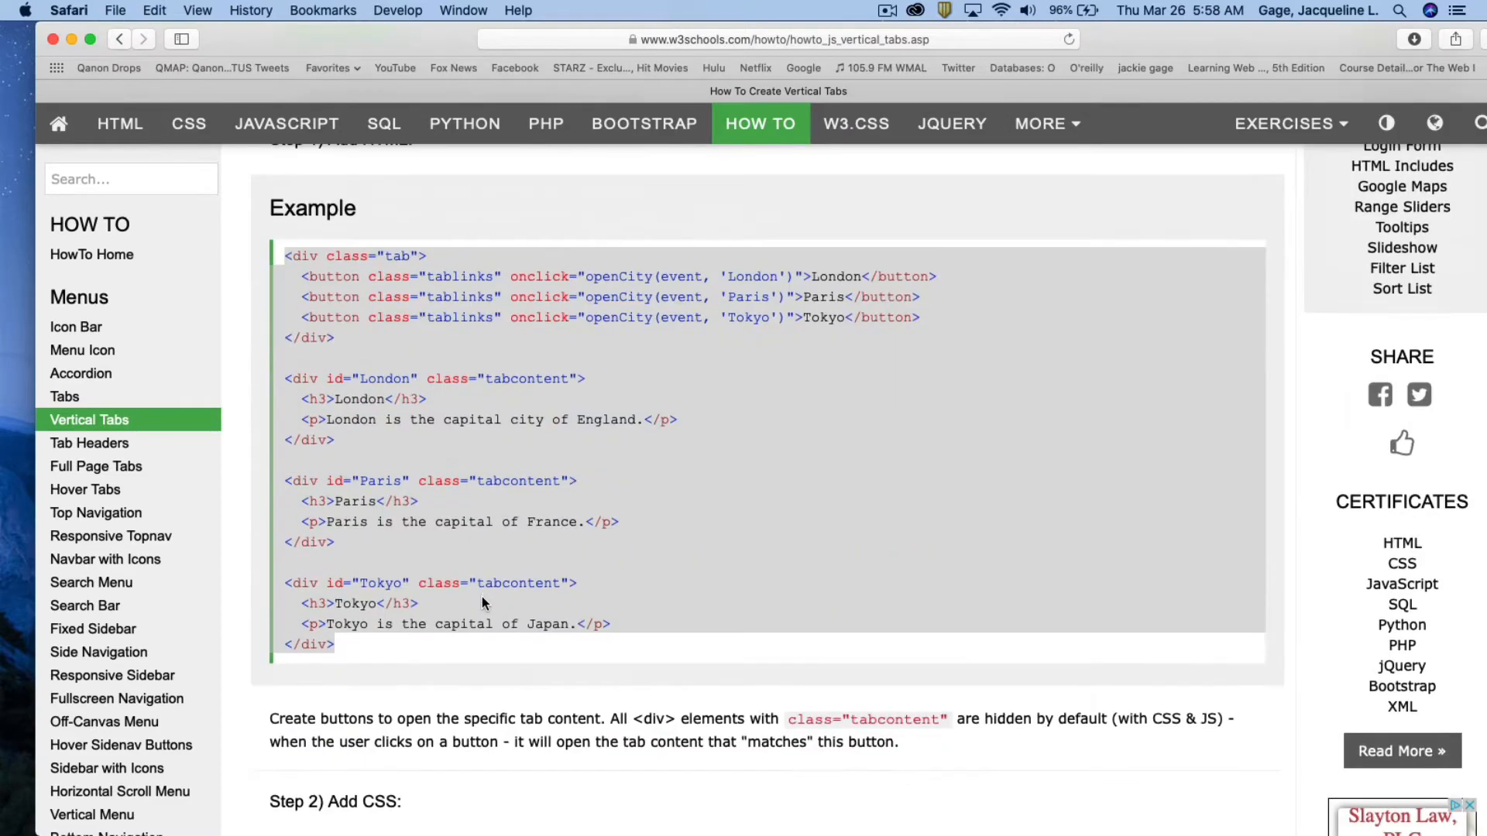
scroll(482, 598, "down", 3)
scroll(483, 602, "down", 2)
scroll(517, 535, "down", 6)
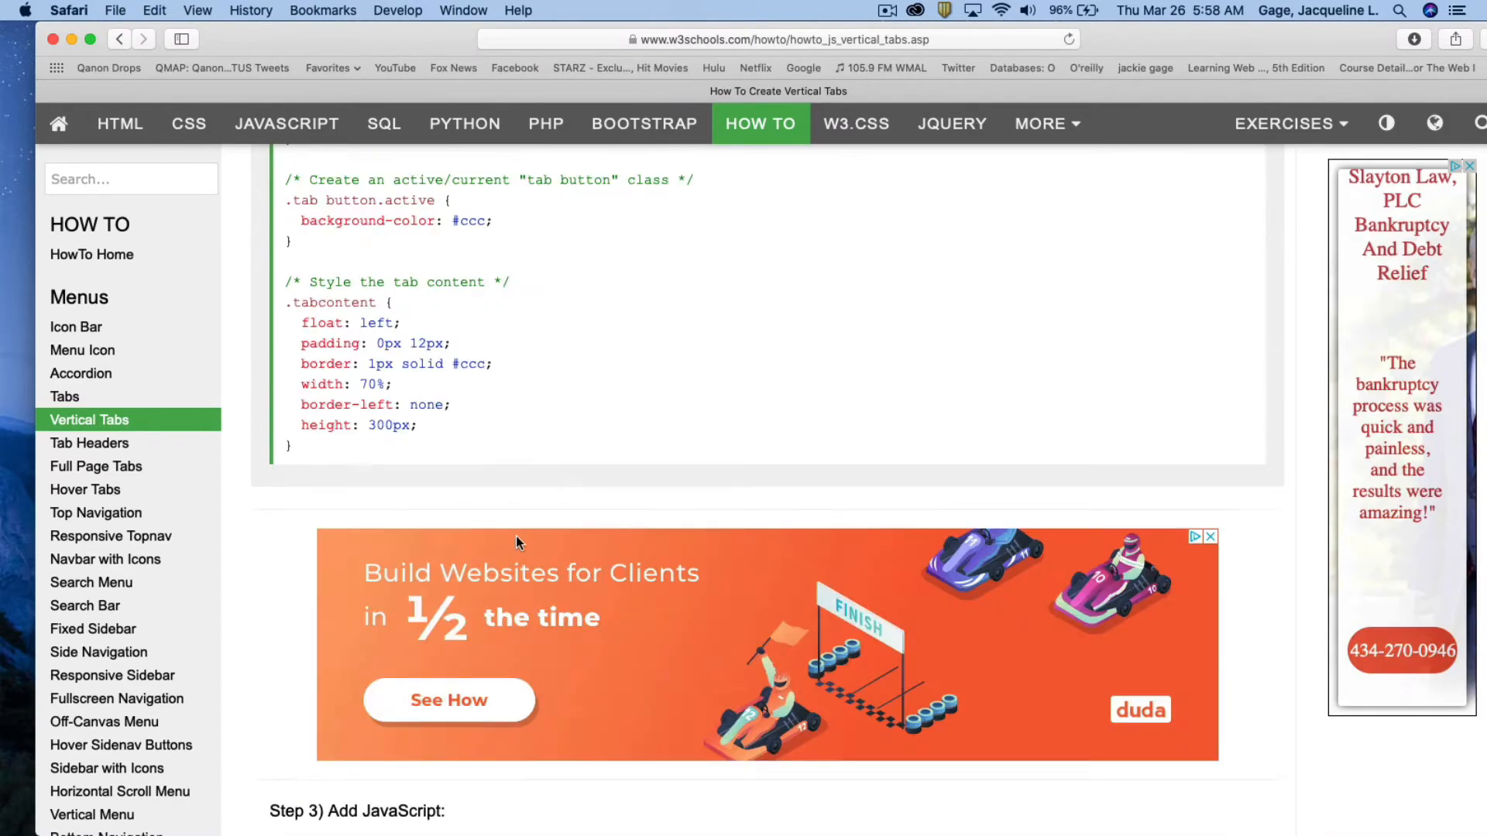
scroll(516, 536, "down", 2)
scroll(514, 536, "down", 3)
scroll(577, 407, "up", 20)
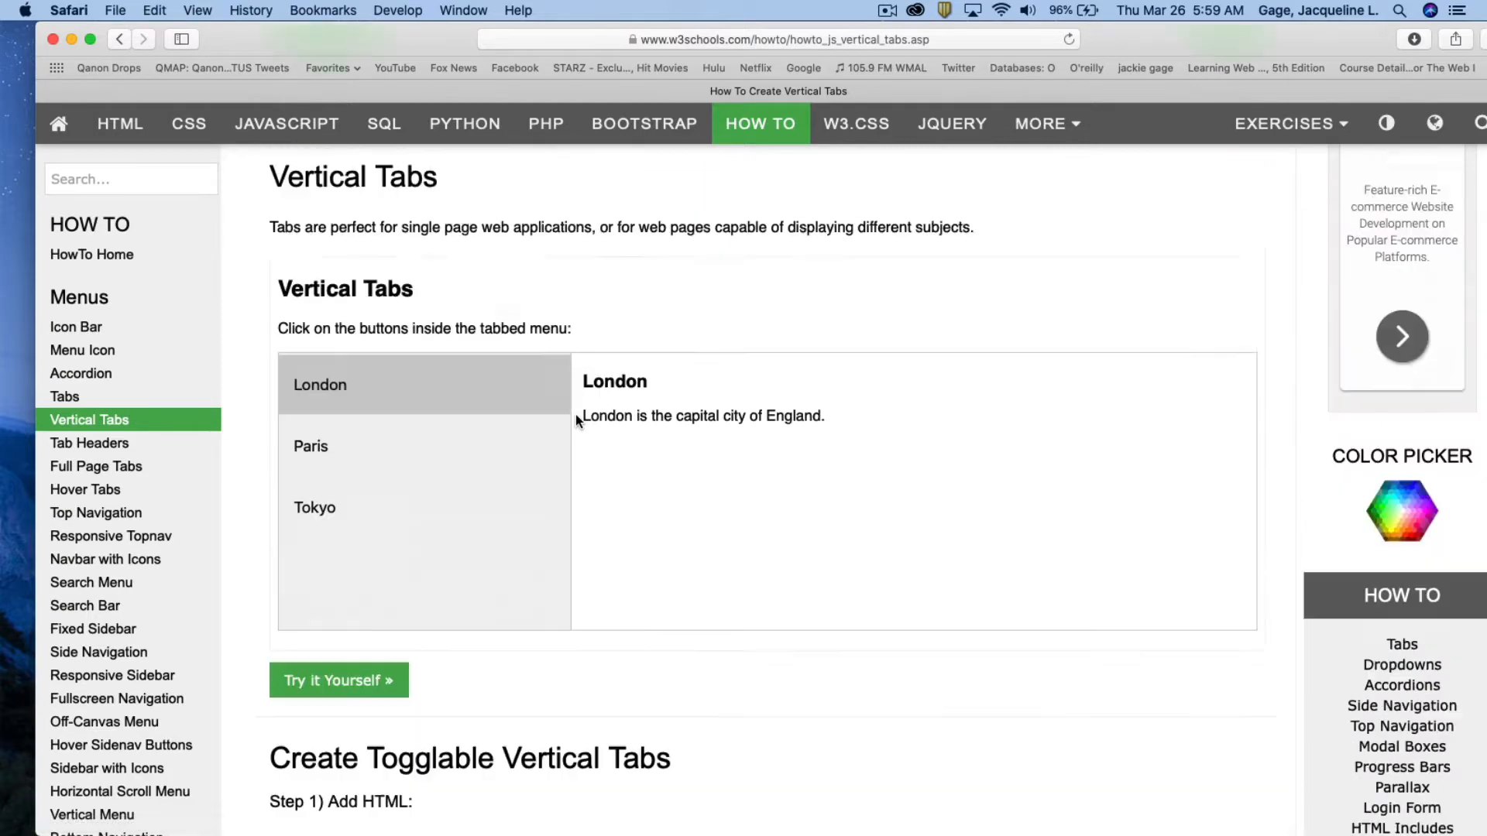
scroll(575, 419, "down", 3)
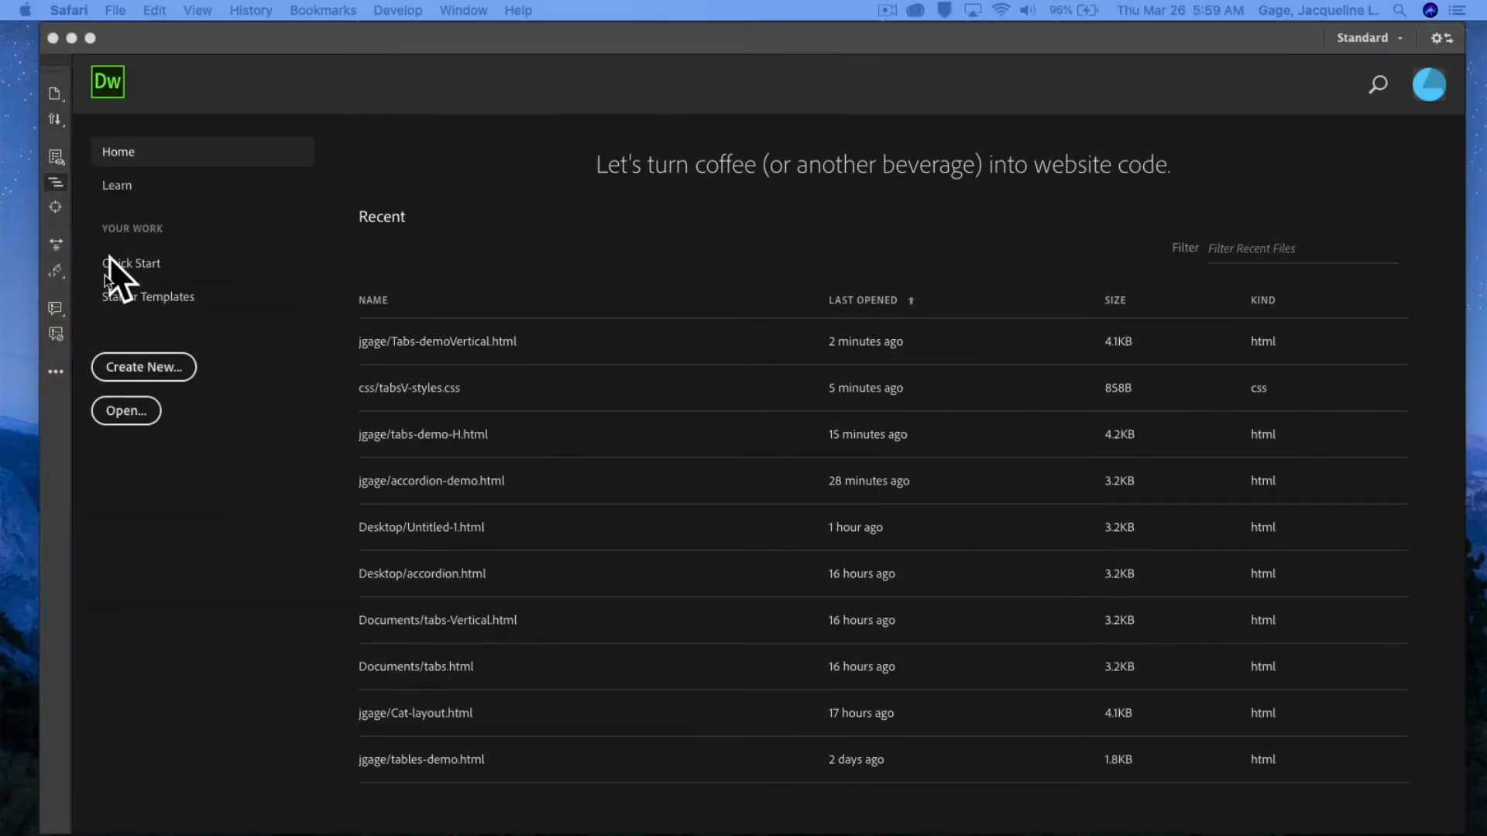
- Create a new blank HTML document in Dreamweaver
left_click(138, 367)
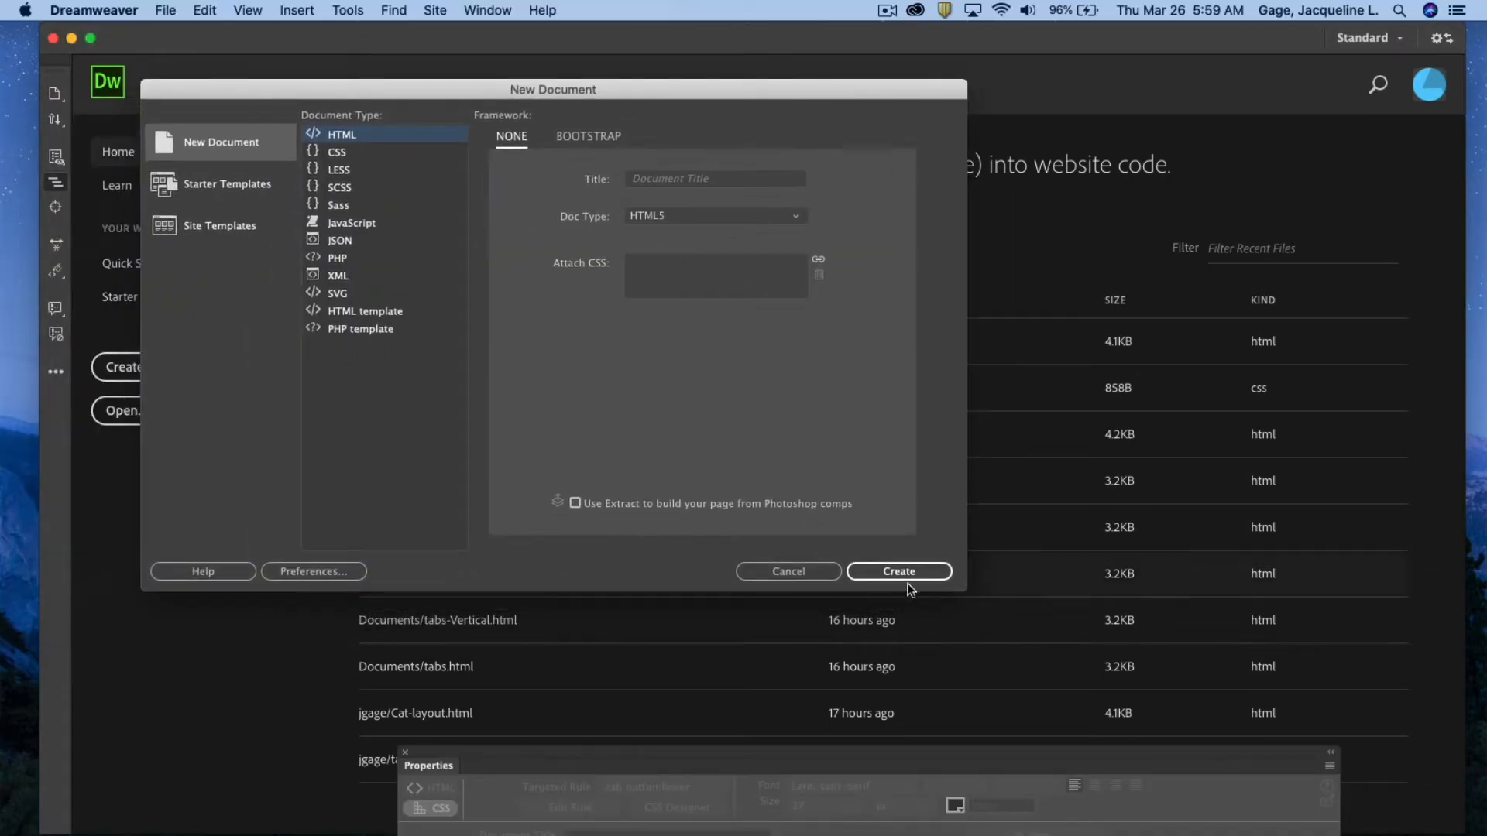
left_click(907, 577)
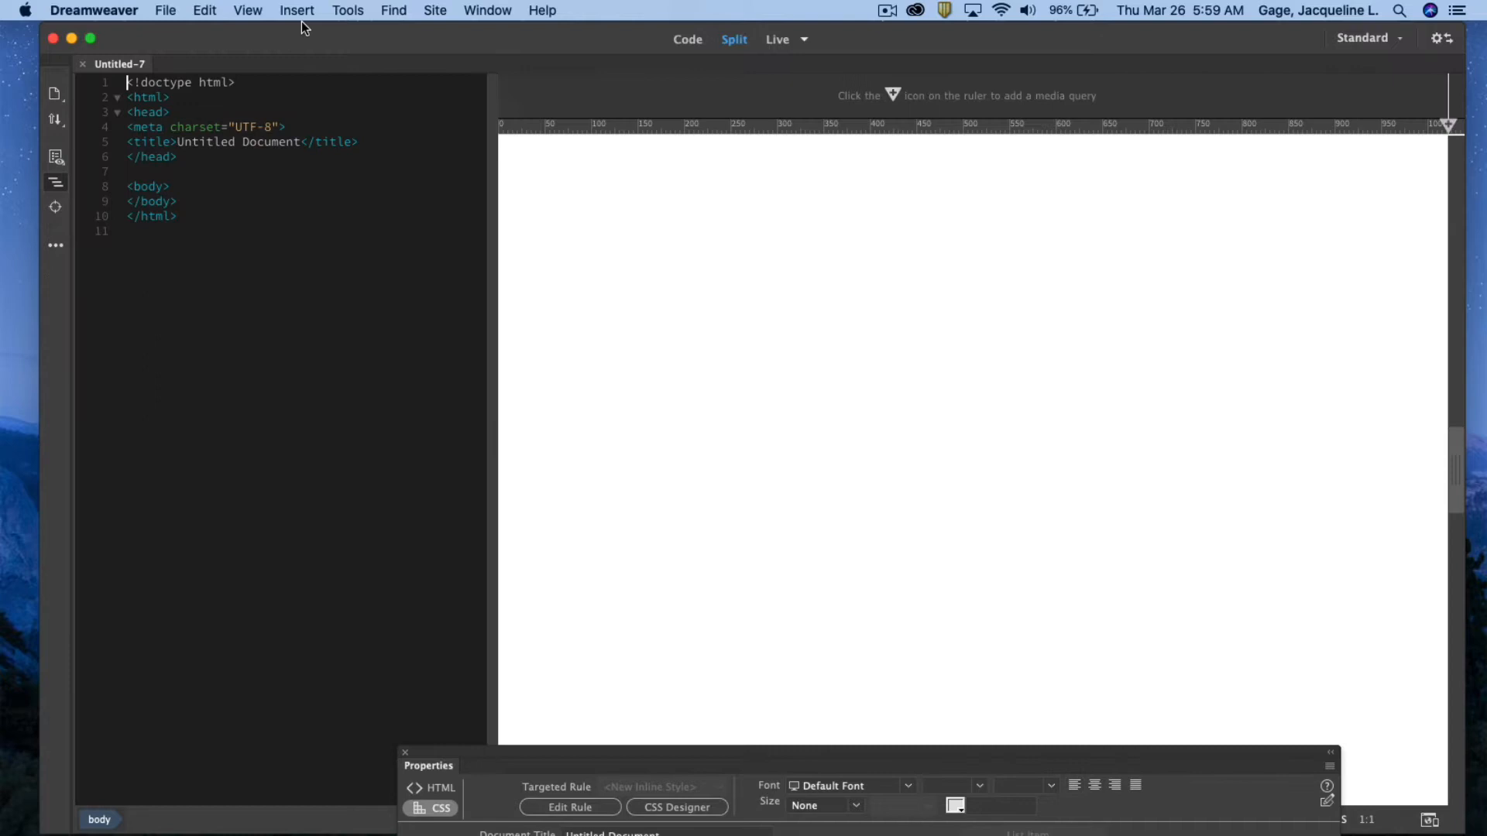
- Save the page as Tabs-demo2.html in the personal folder inside art116 on the course drive
left_click(165, 14)
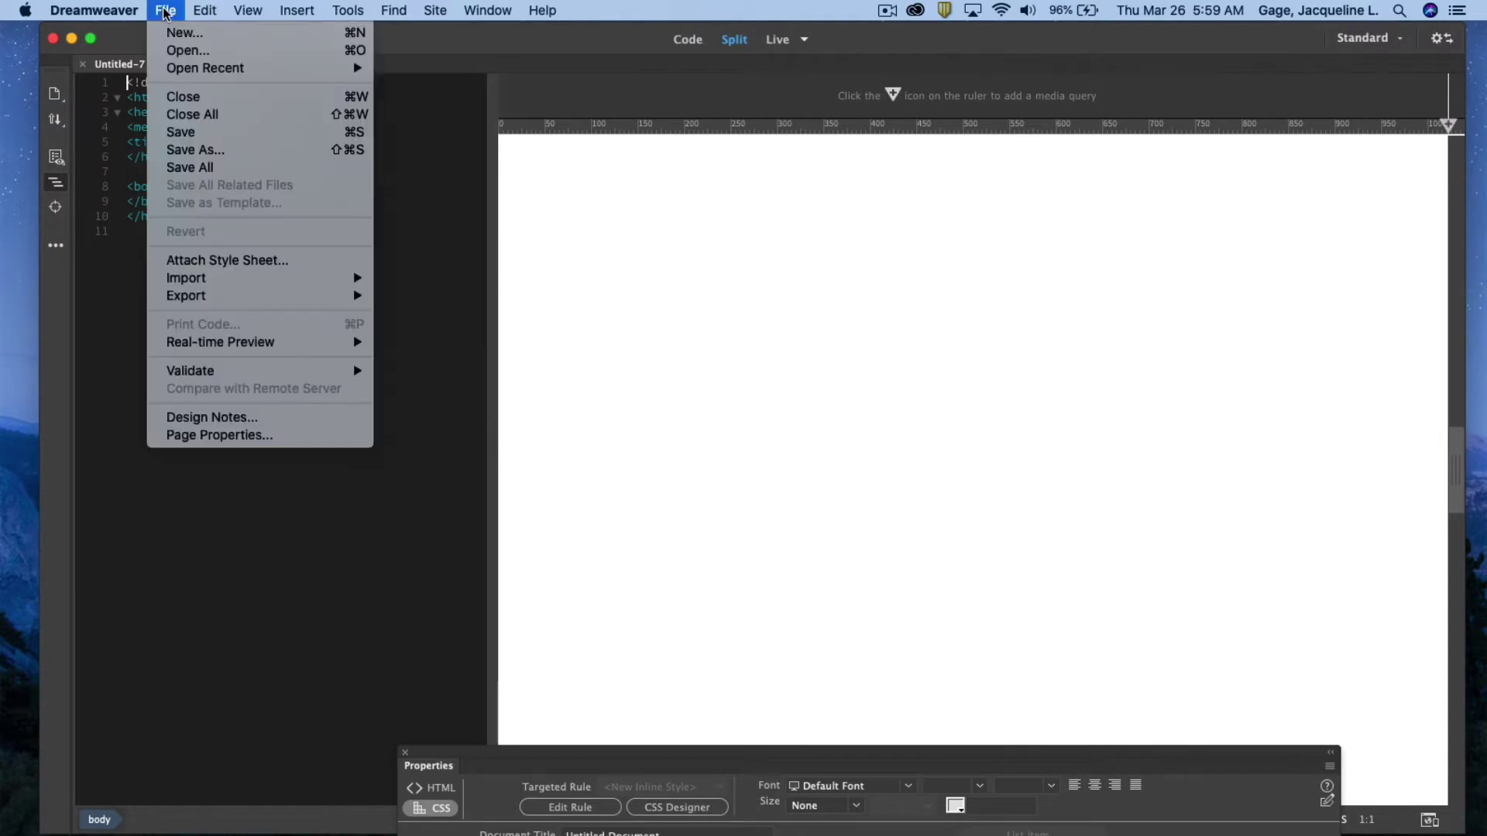
left_click(199, 135)
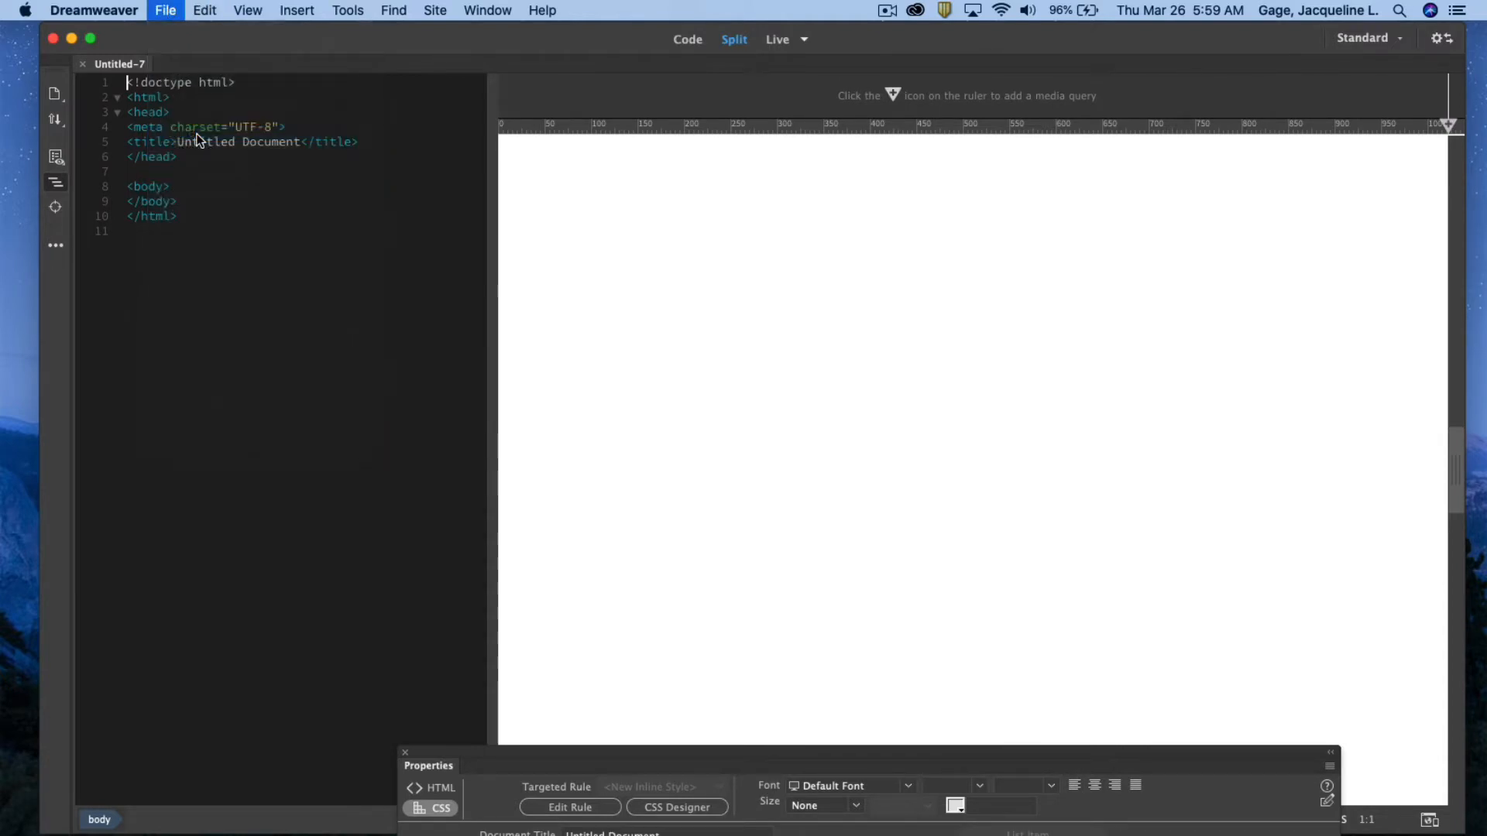
scroll(457, 339, "down", 2)
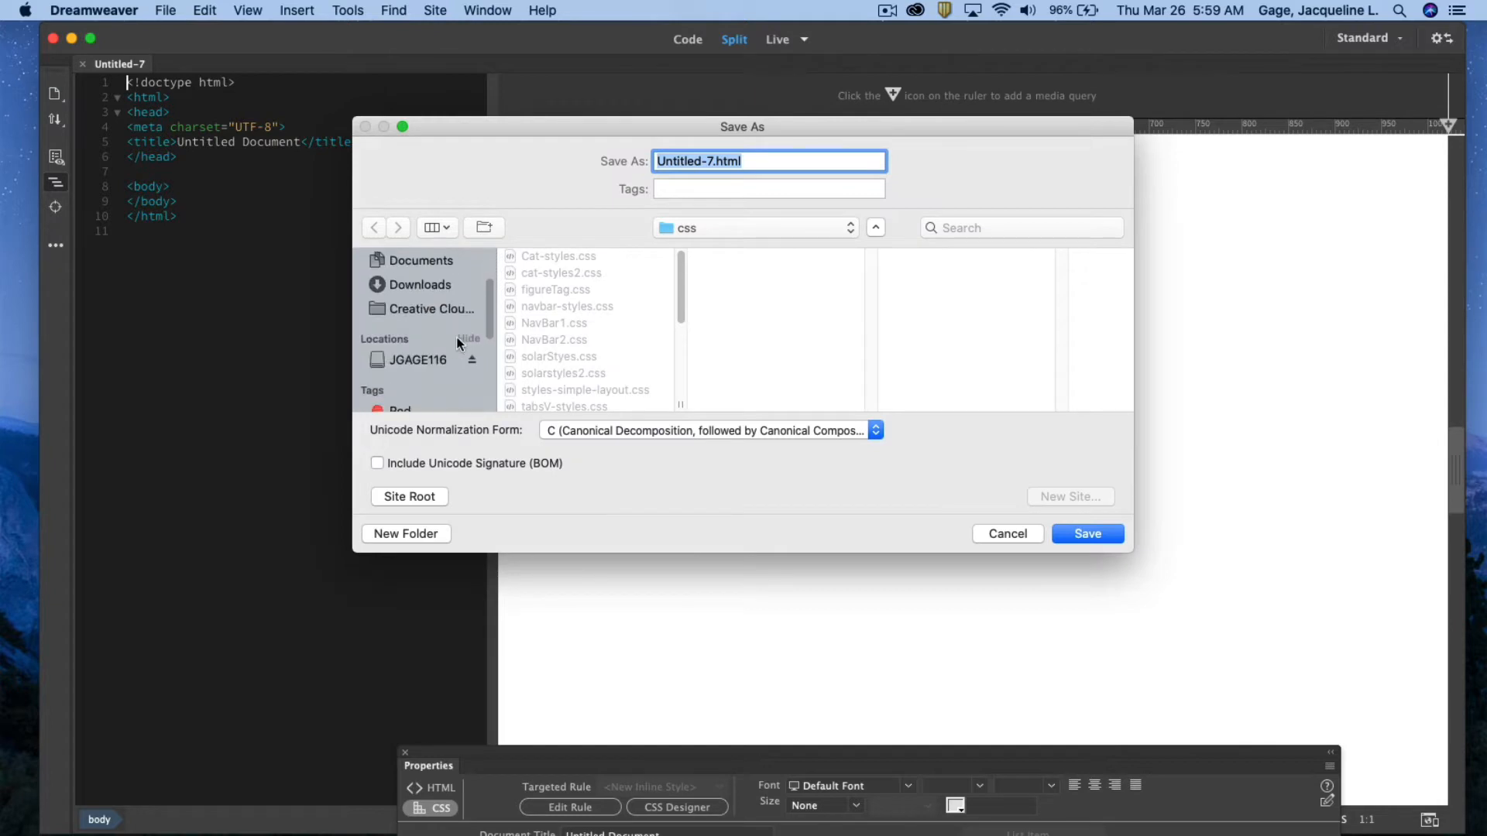
left_click(427, 359)
left_click(536, 324)
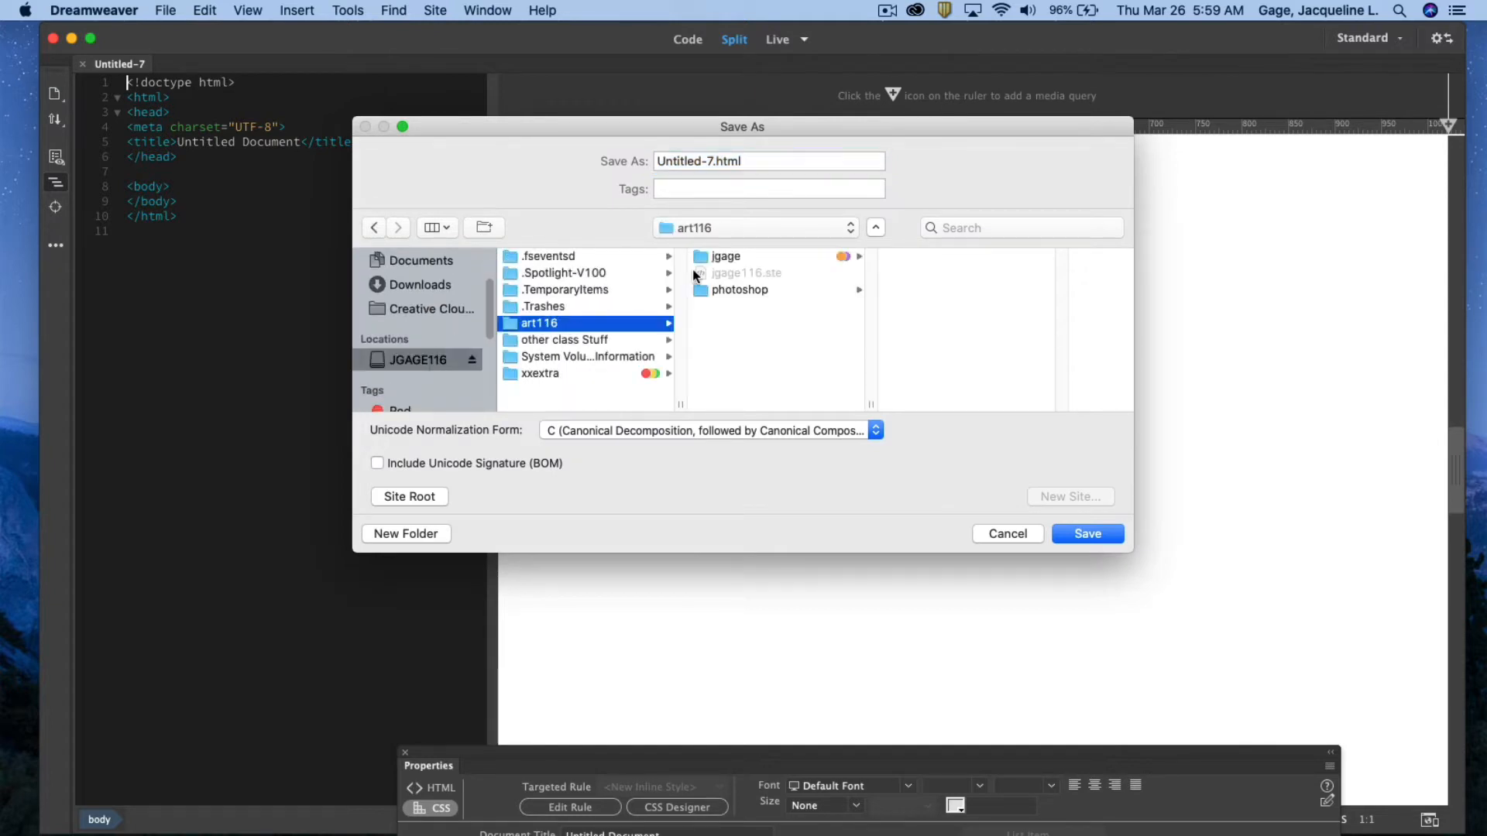
left_click(740, 258)
left_click_drag(714, 161, 638, 152)
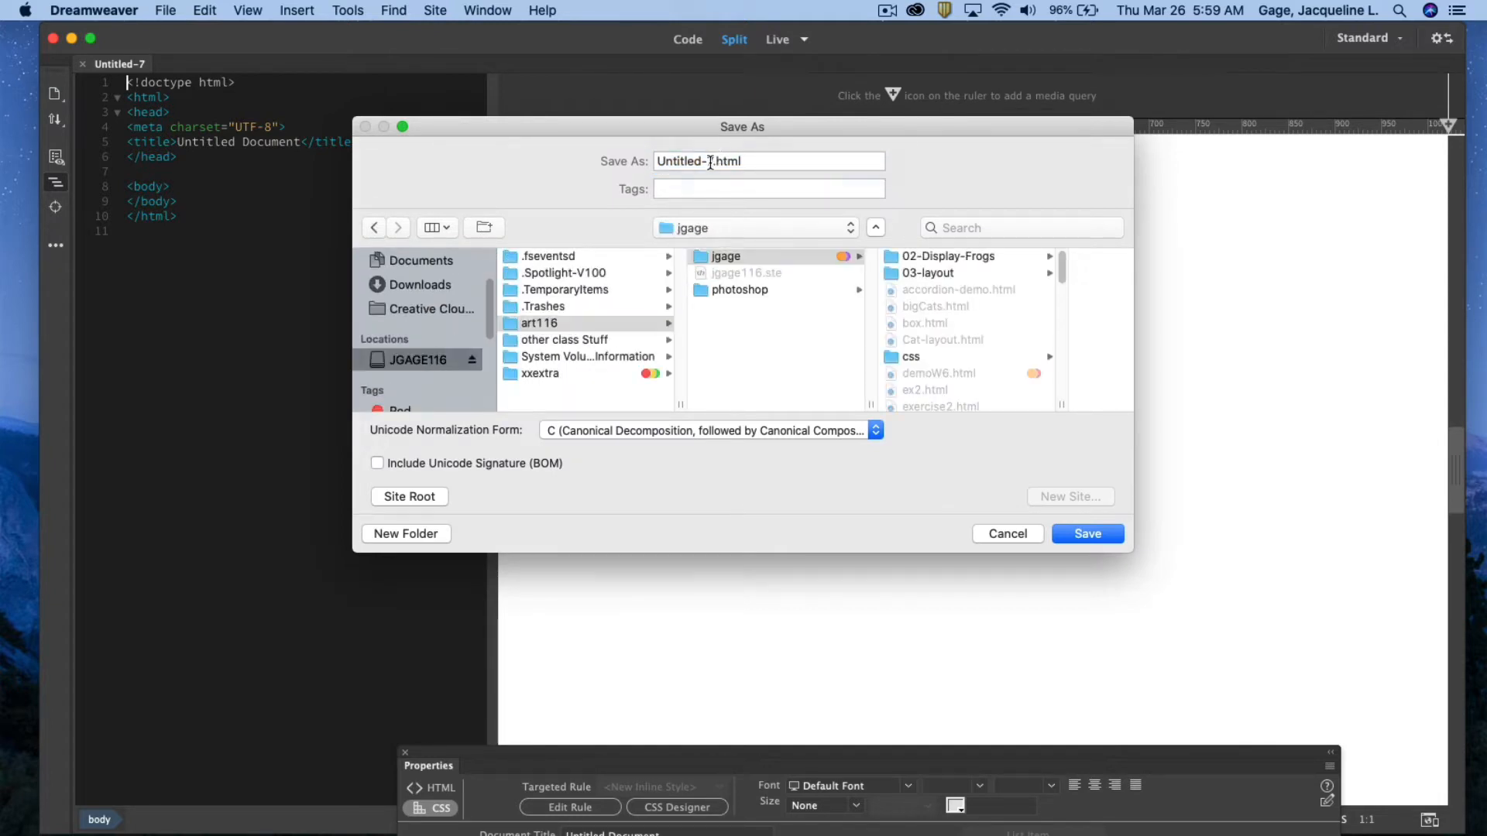
type("T")
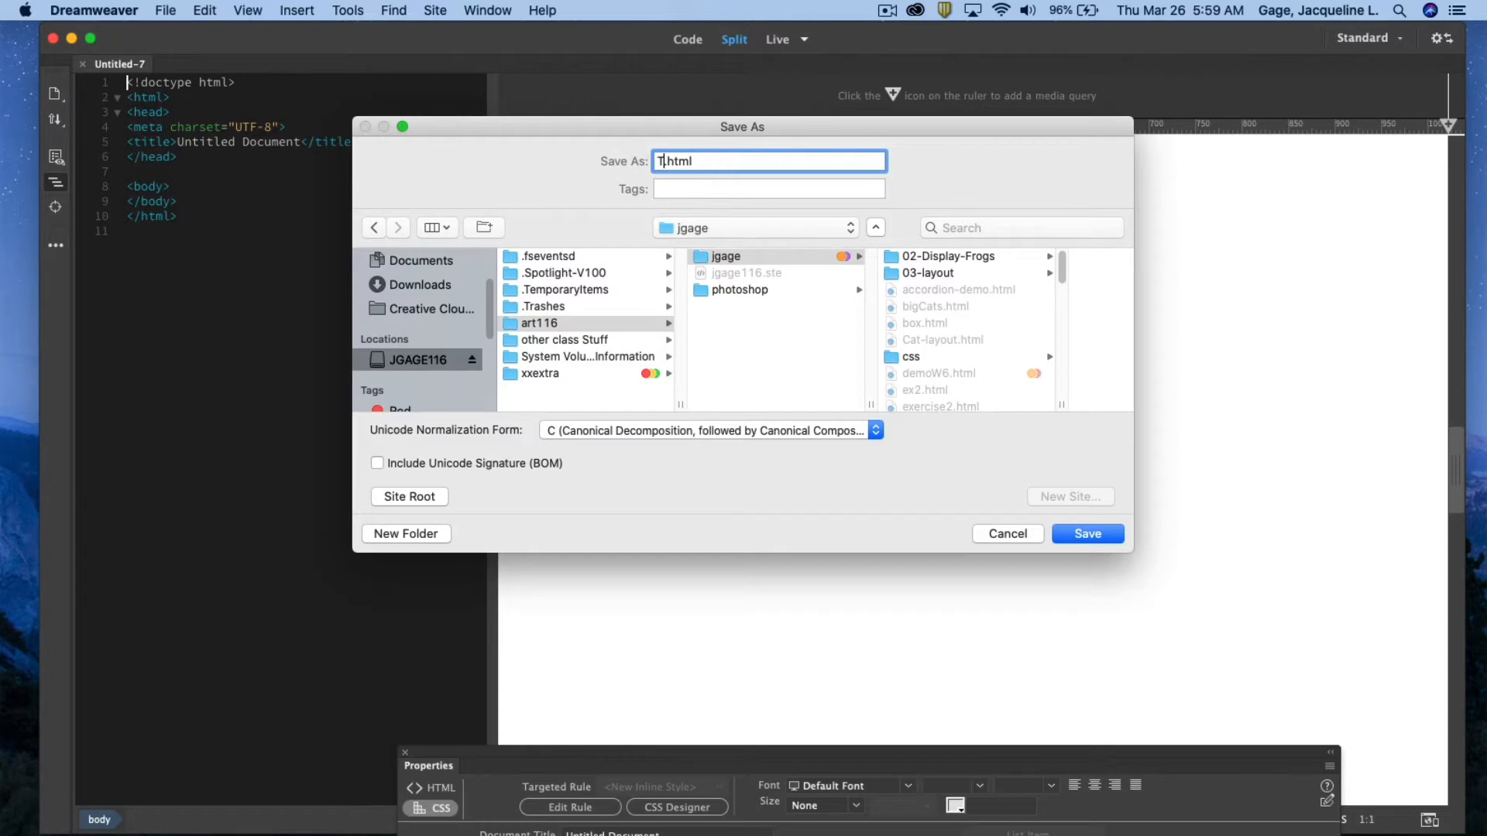
type("abs")
type("-demo")
type("2")
left_click(1089, 535)
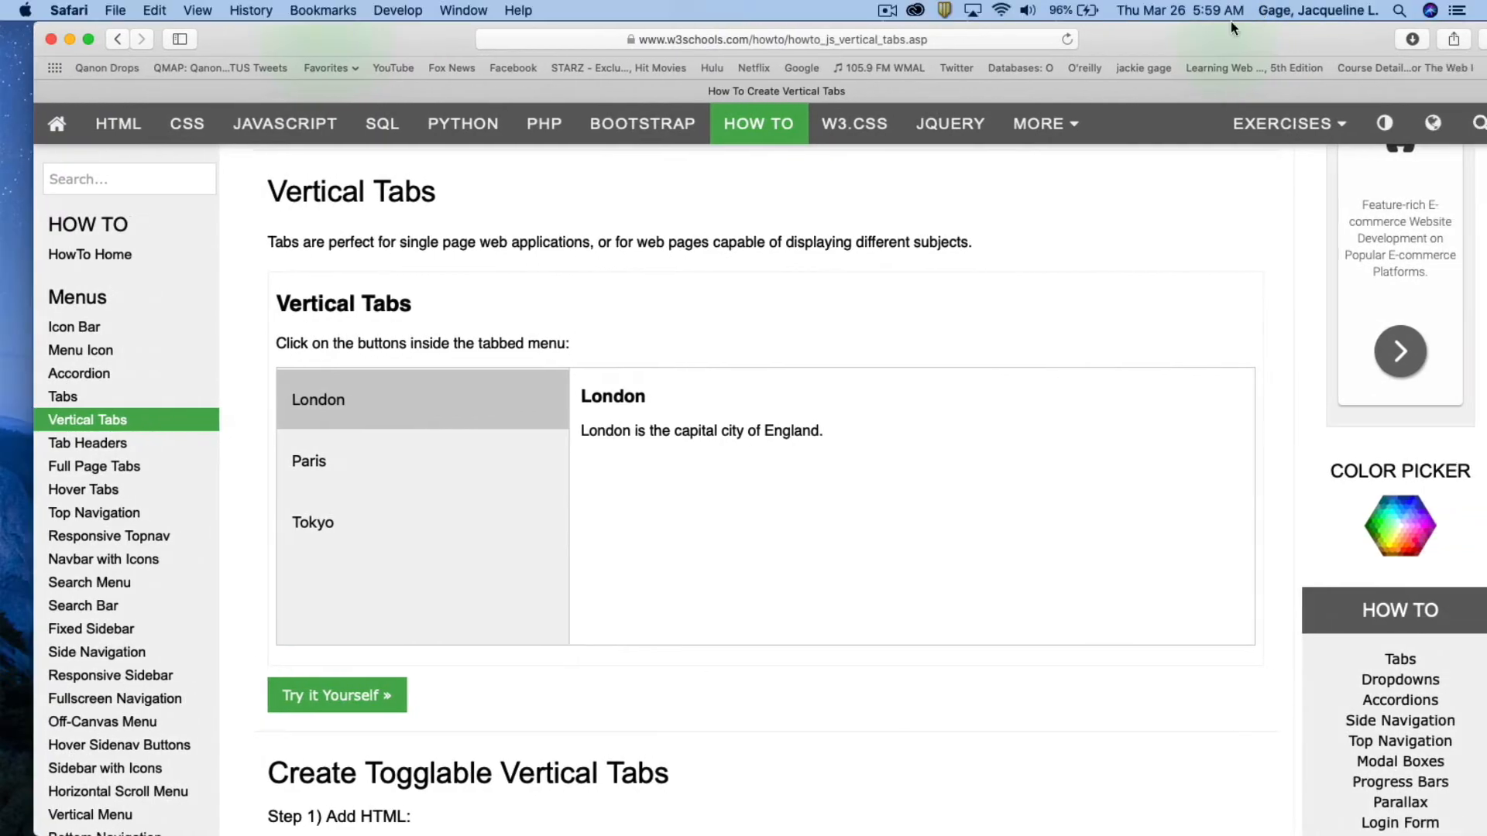
scroll(757, 519, "up", 5)
scroll(756, 527, "down", 10)
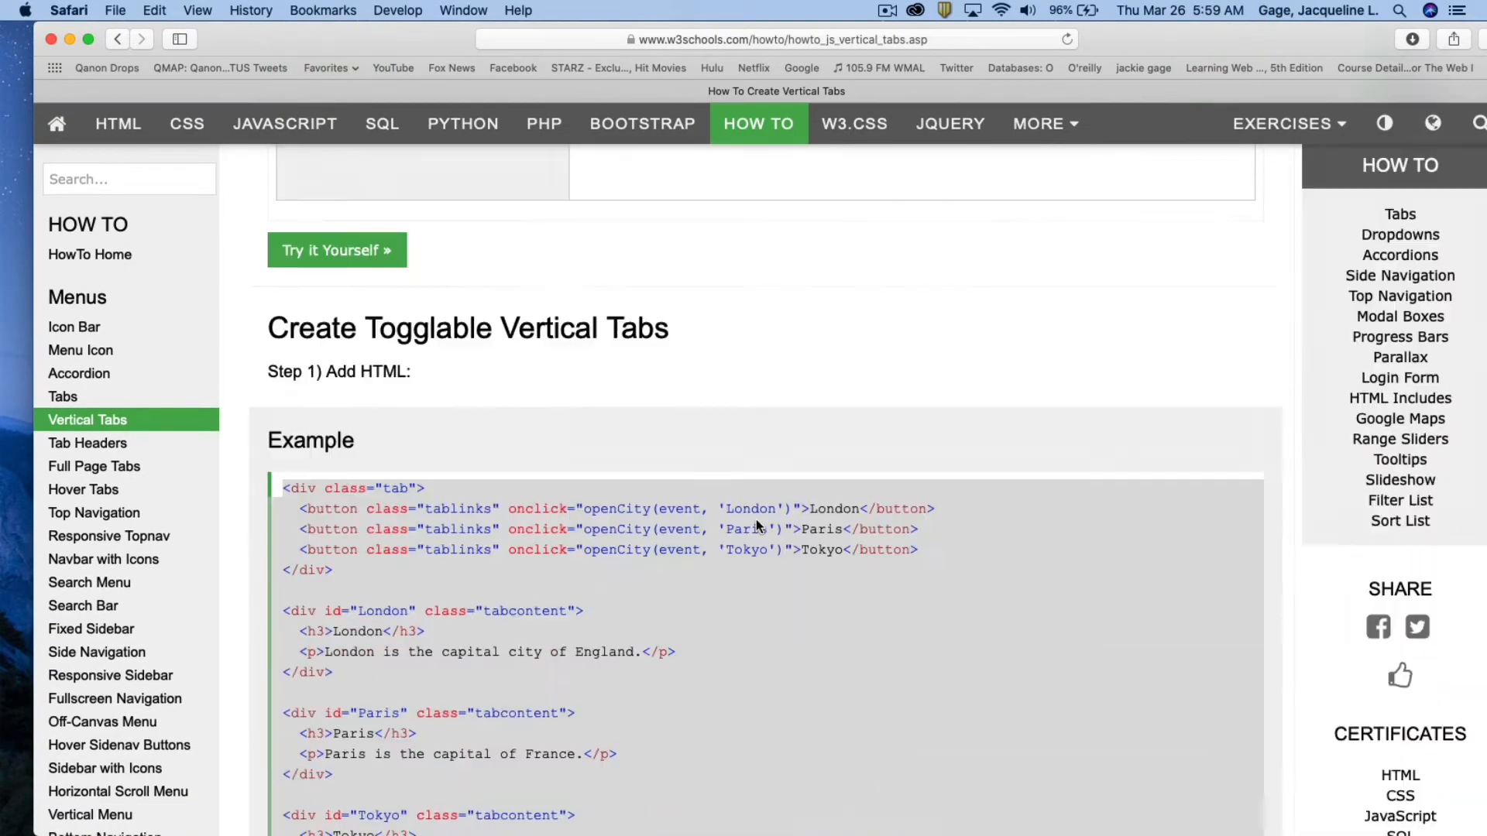
scroll(697, 477, "down", 5)
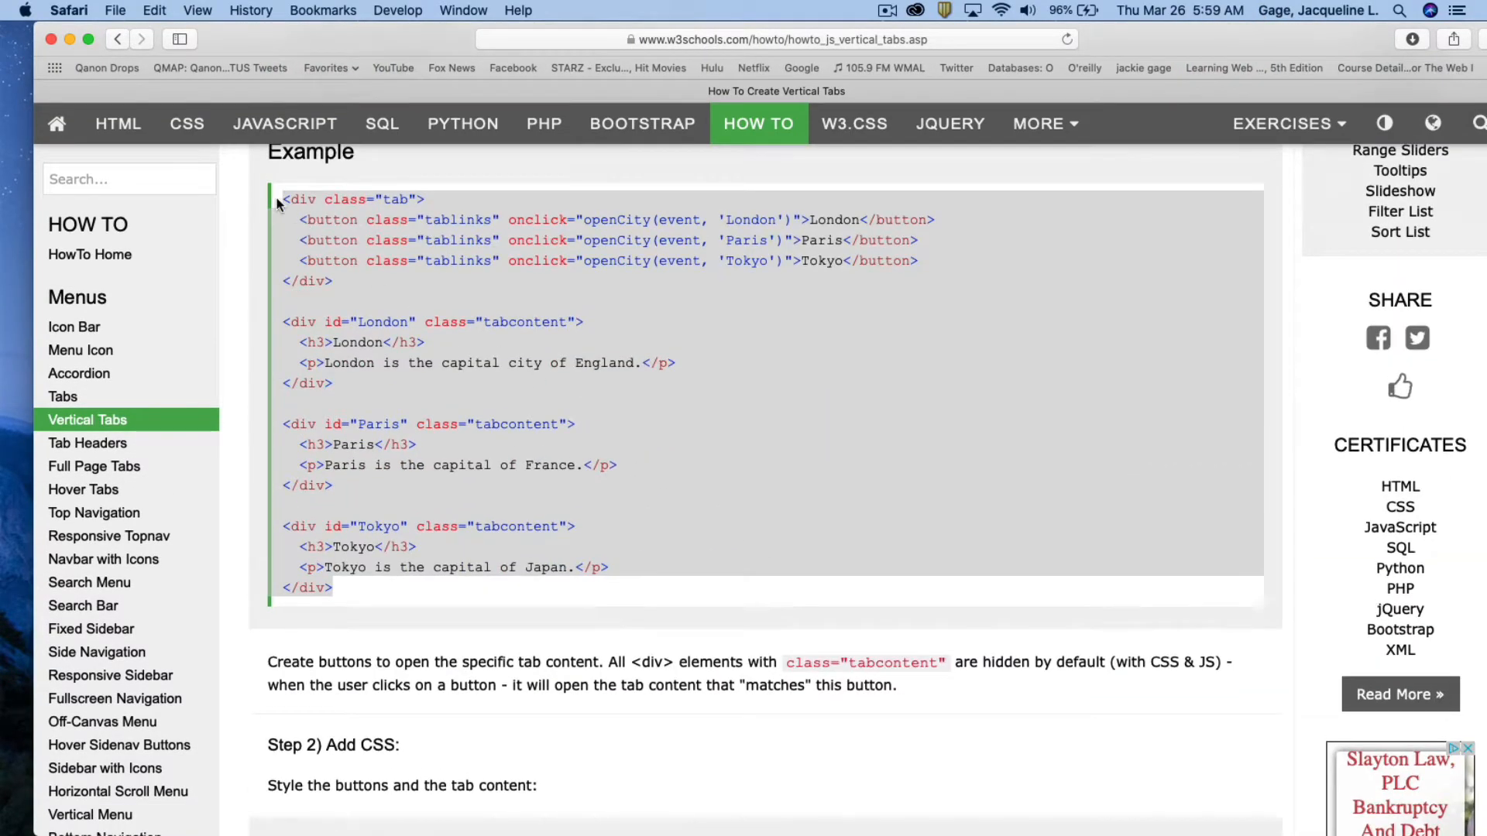
- Select the whole Step 1 HTML example block and copy it
left_click(283, 198)
left_click_drag(293, 201, 444, 465)
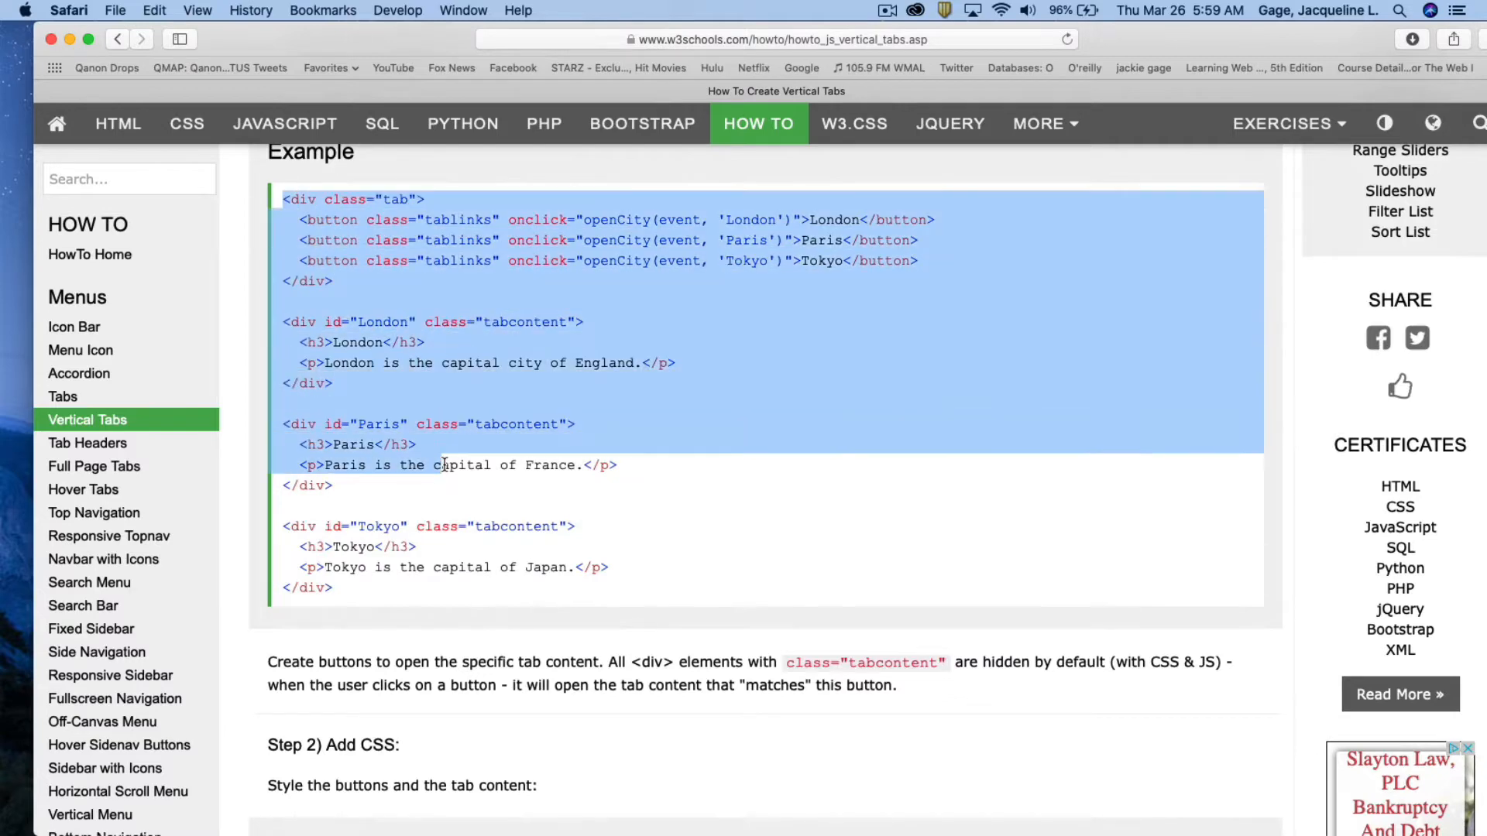
scroll(445, 464, "up", 3)
scroll(444, 464, "up", 1)
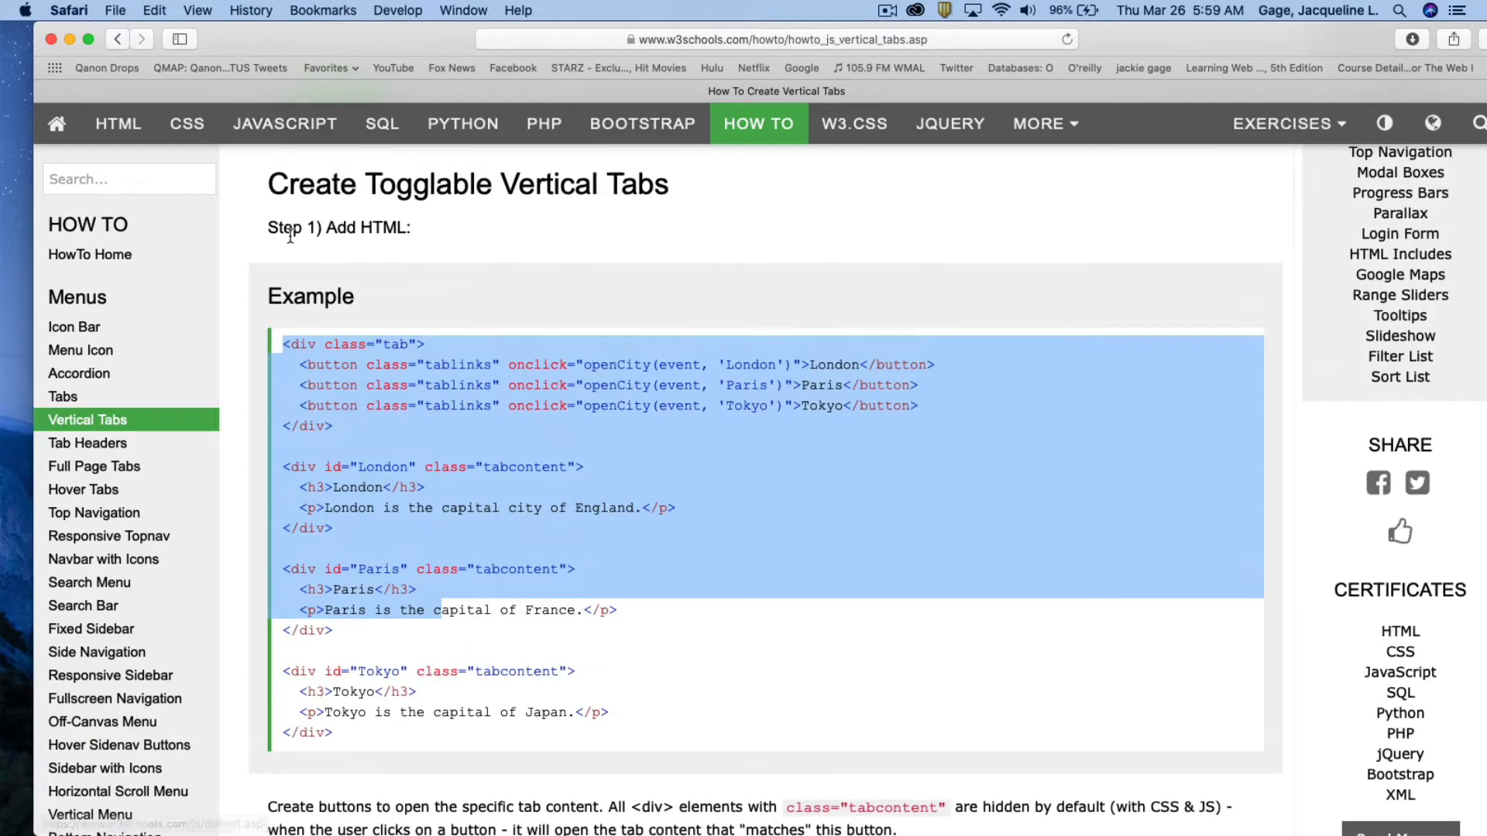
left_click(282, 346)
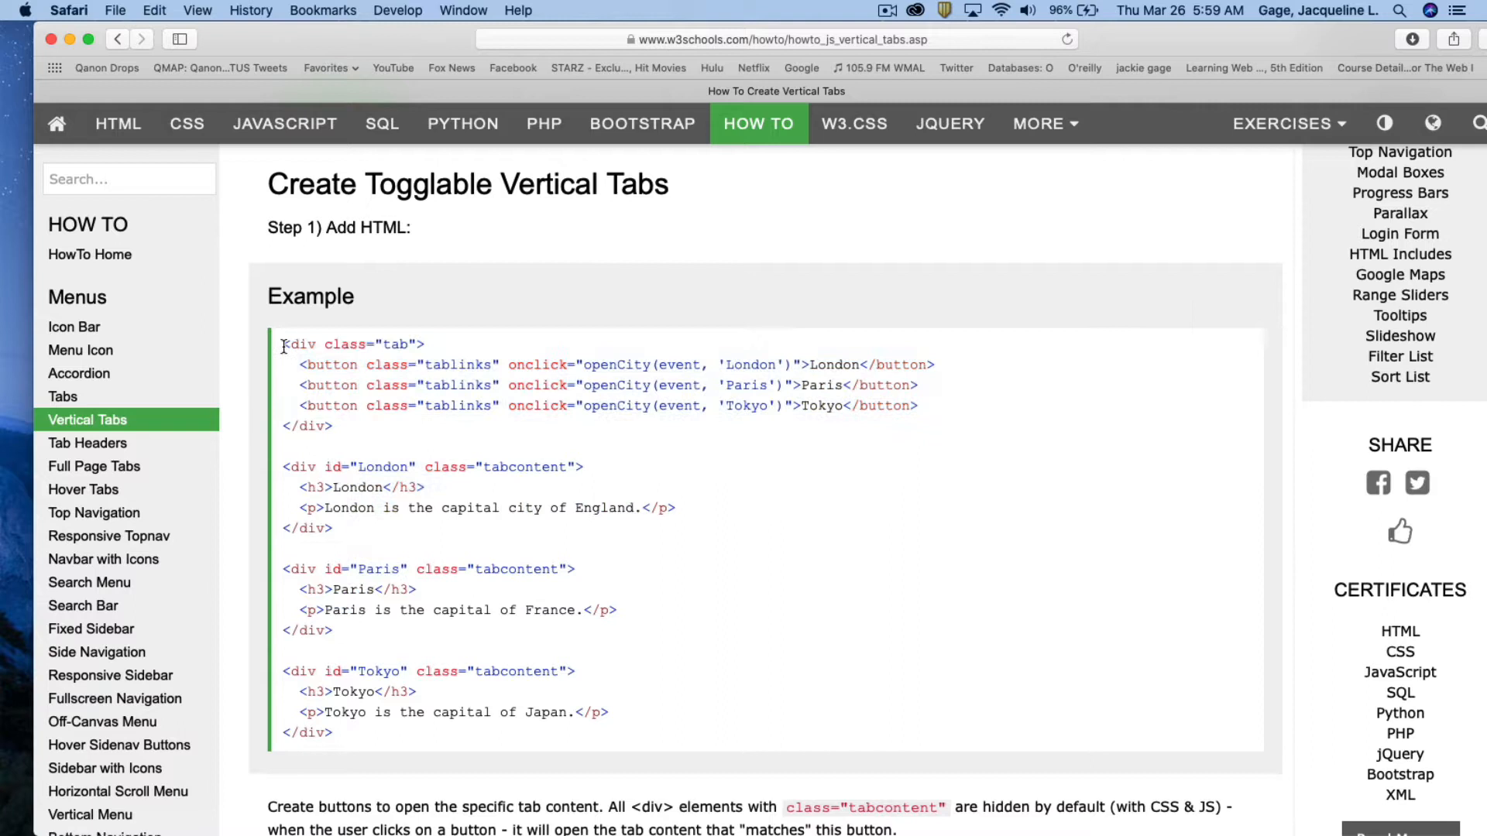
left_click_drag(287, 343, 443, 730)
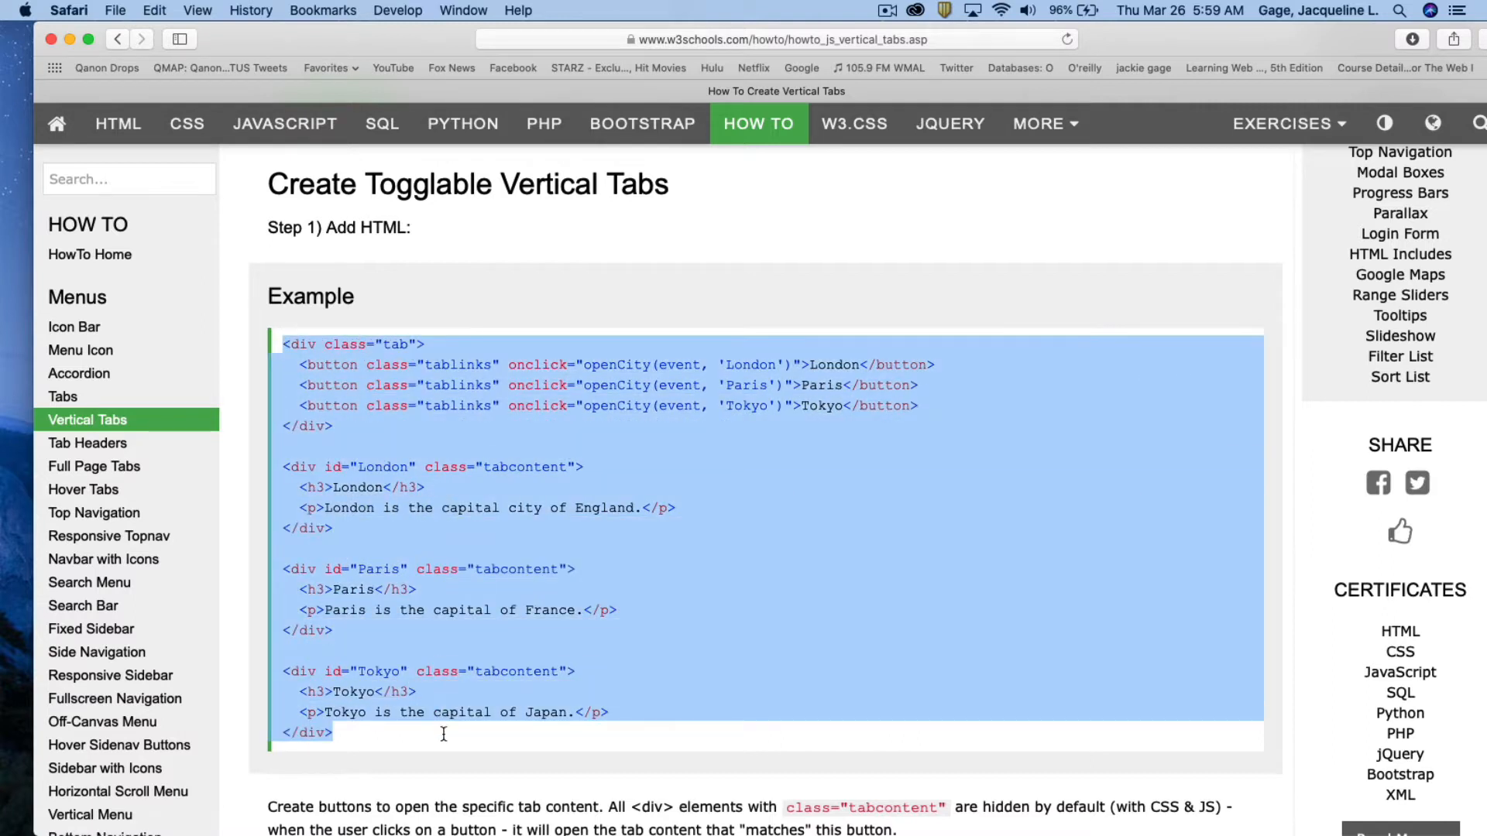
left_click(156, 13)
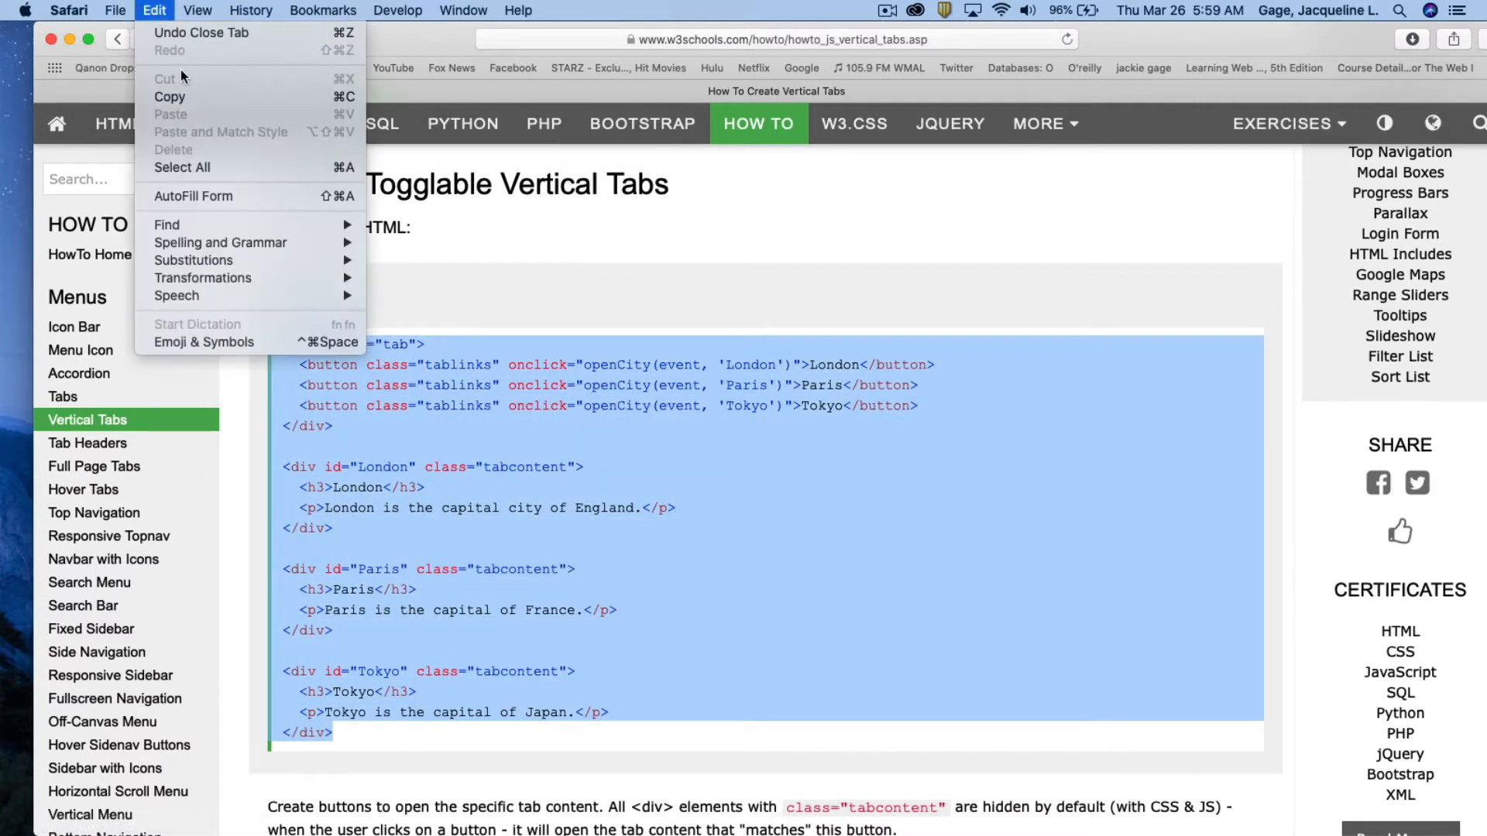
left_click(169, 96)
- Switch the preview to Design mode and add blank lines after the body tag
key("ctrl+Right")
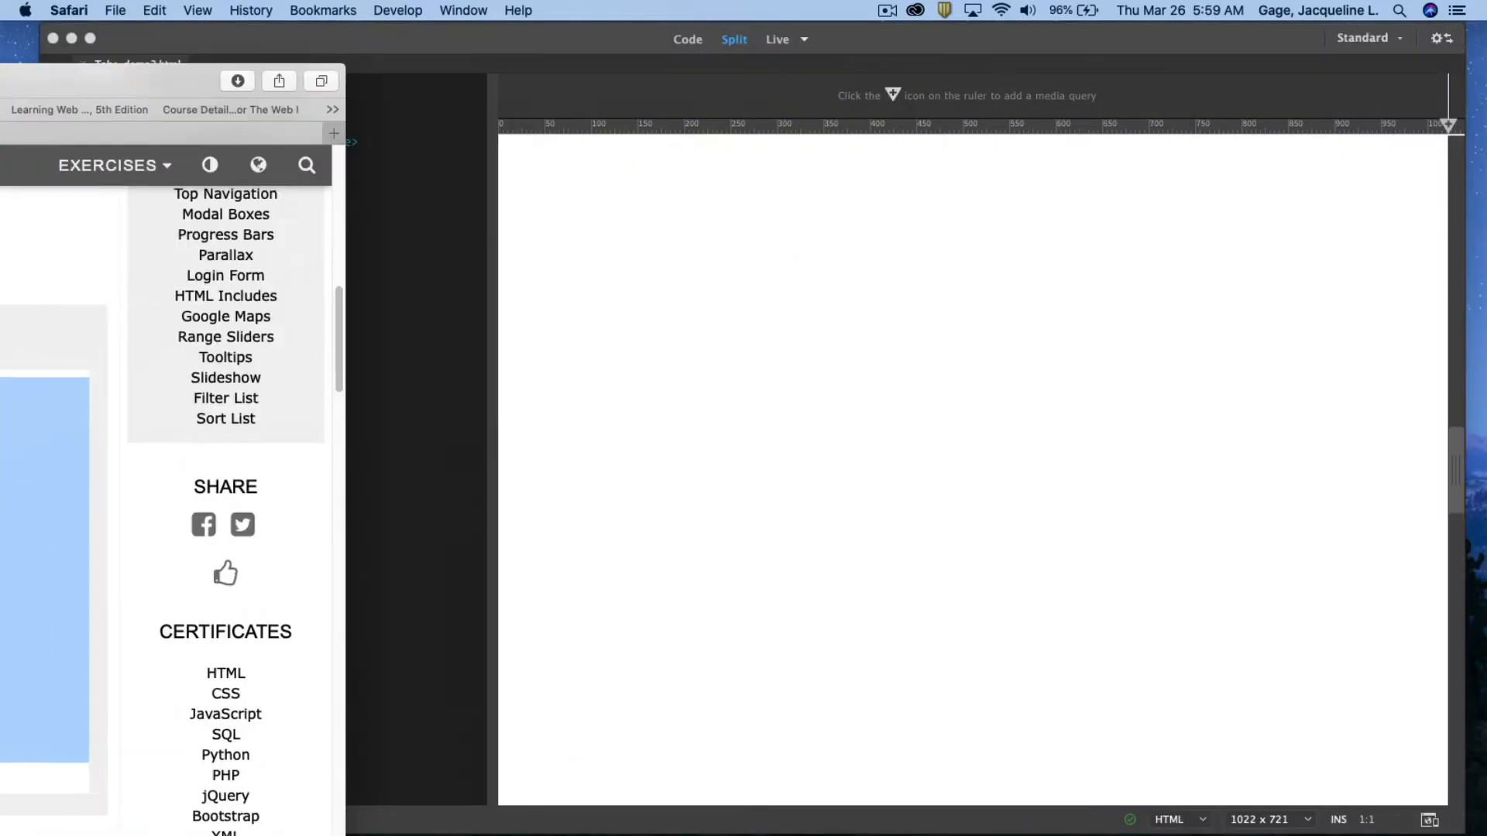
left_click(174, 185)
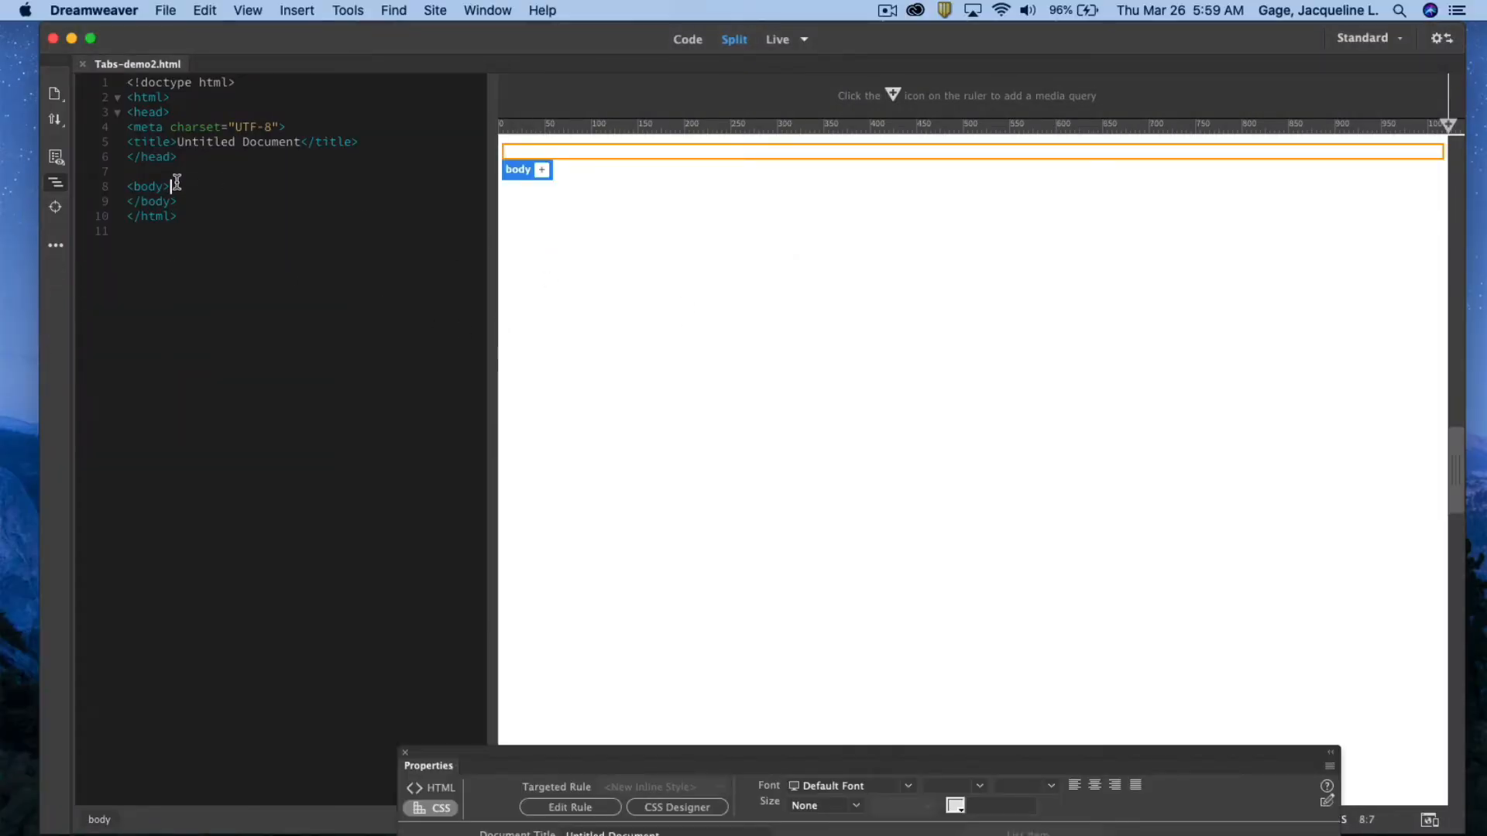
left_click(175, 185)
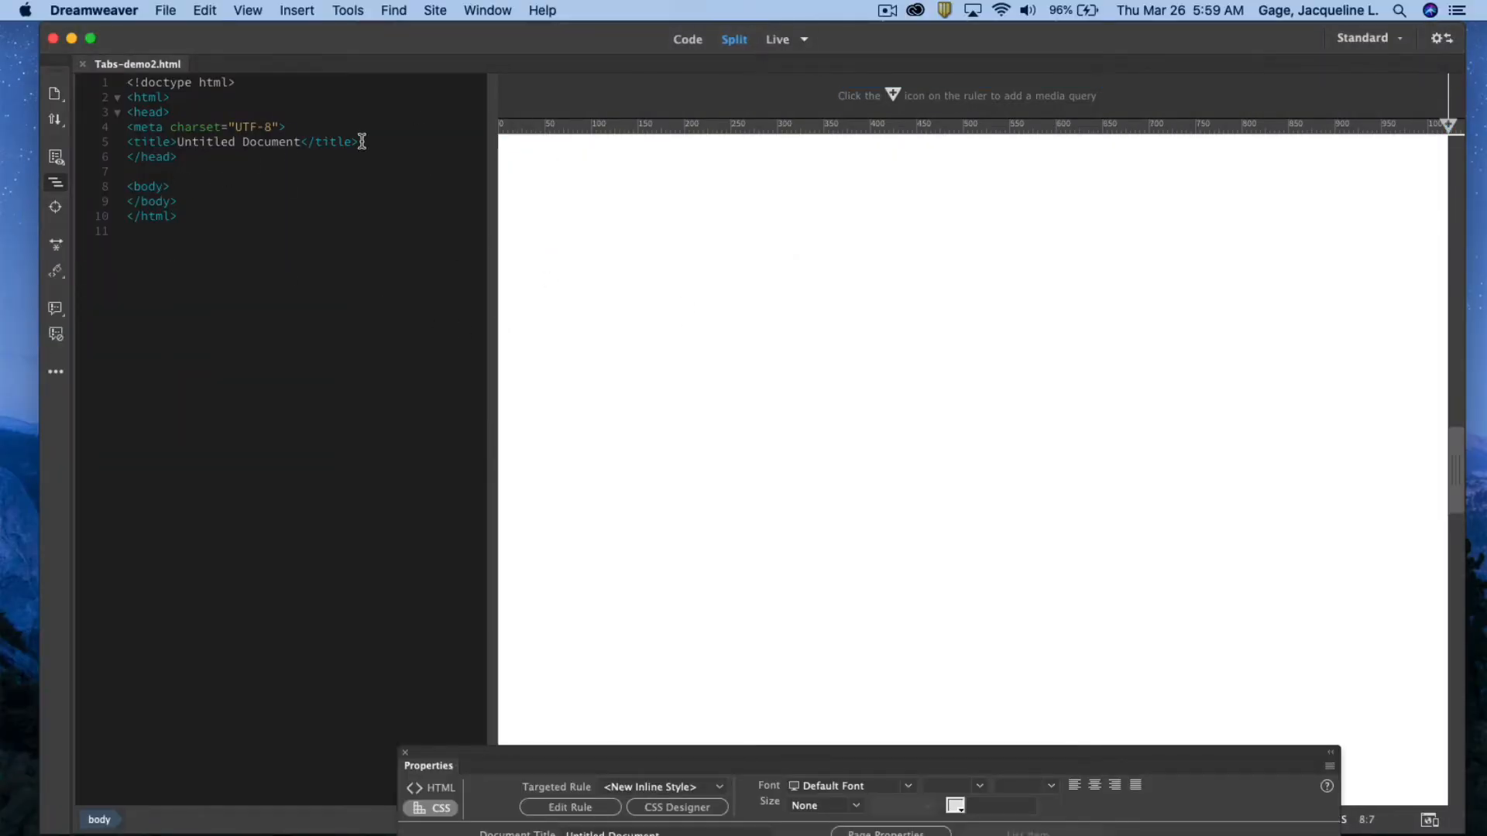
left_click(803, 39)
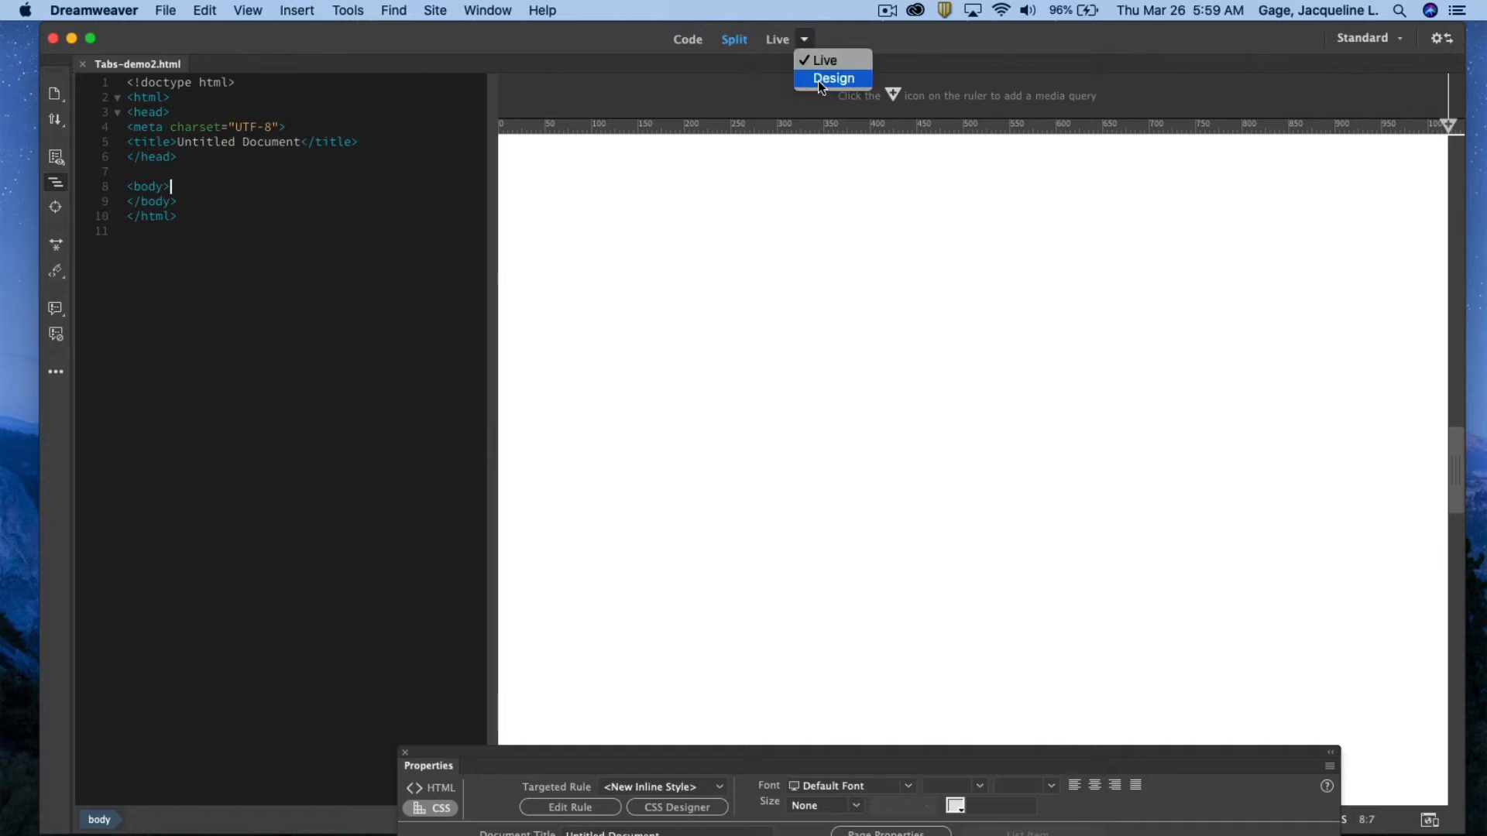
left_click(820, 78)
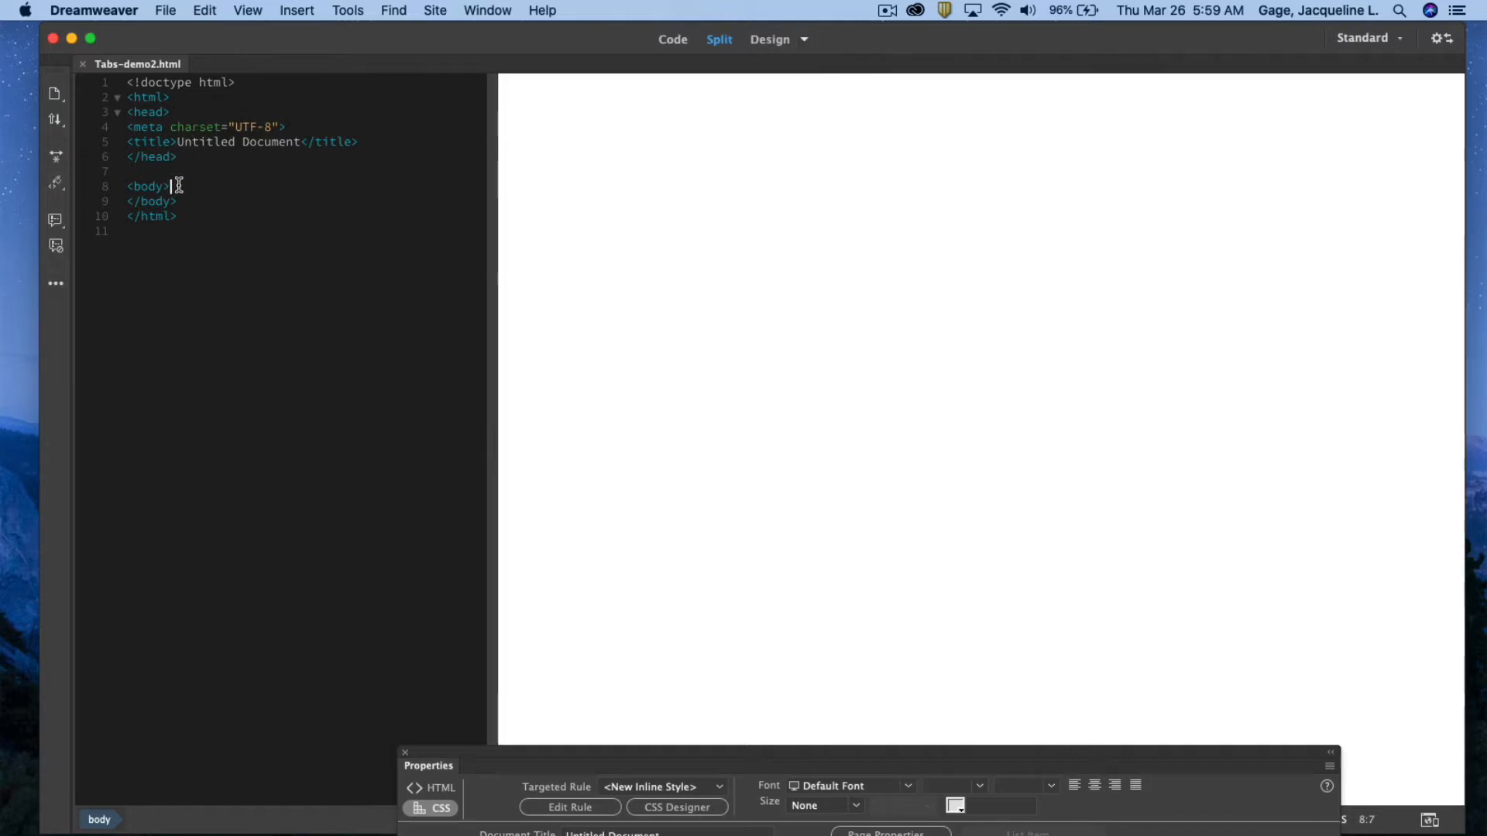
key("Return")
key("Return")
key("Return")
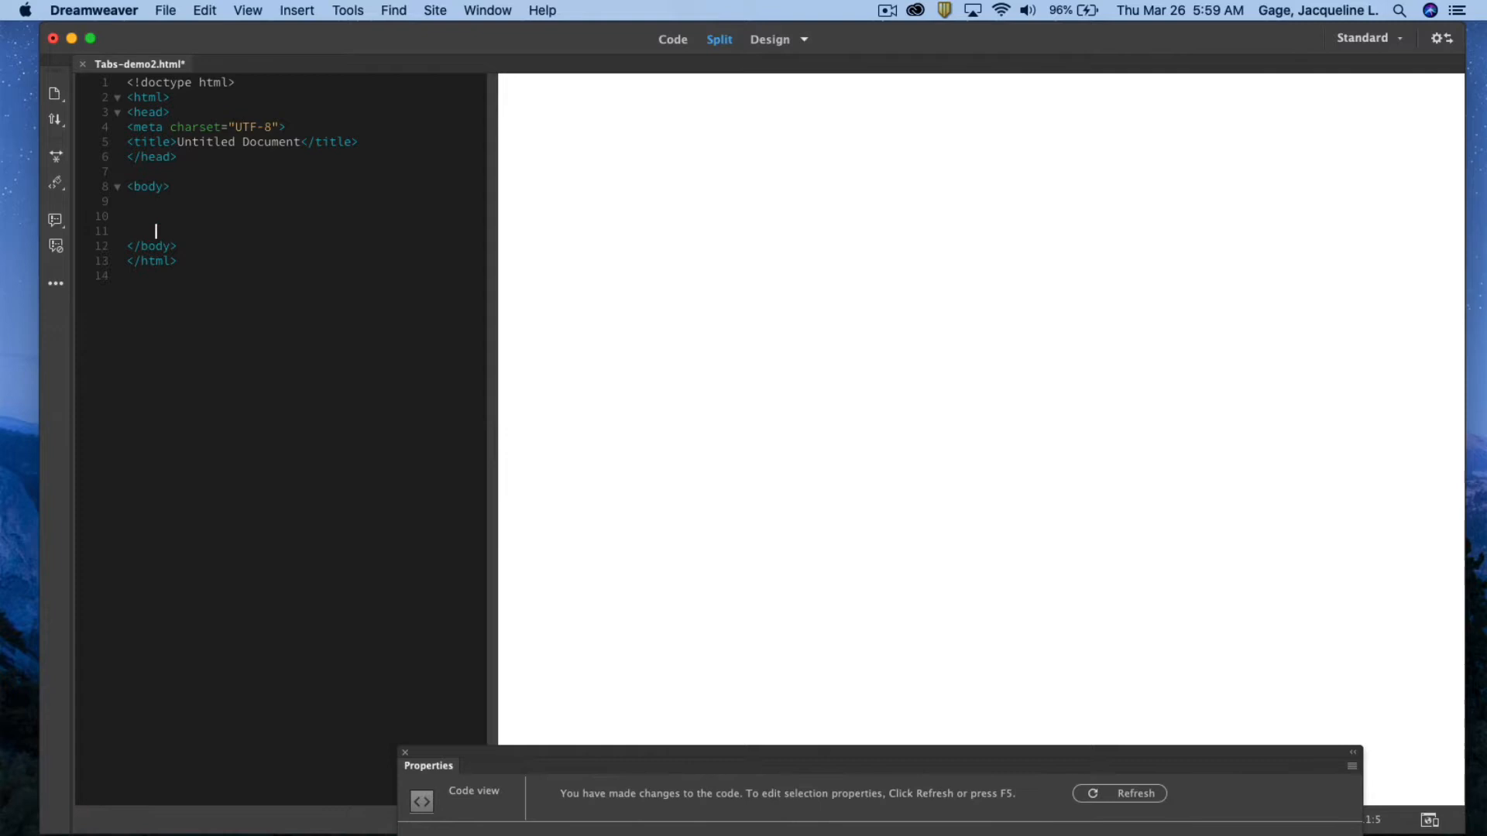
key("Return")
key("Return")
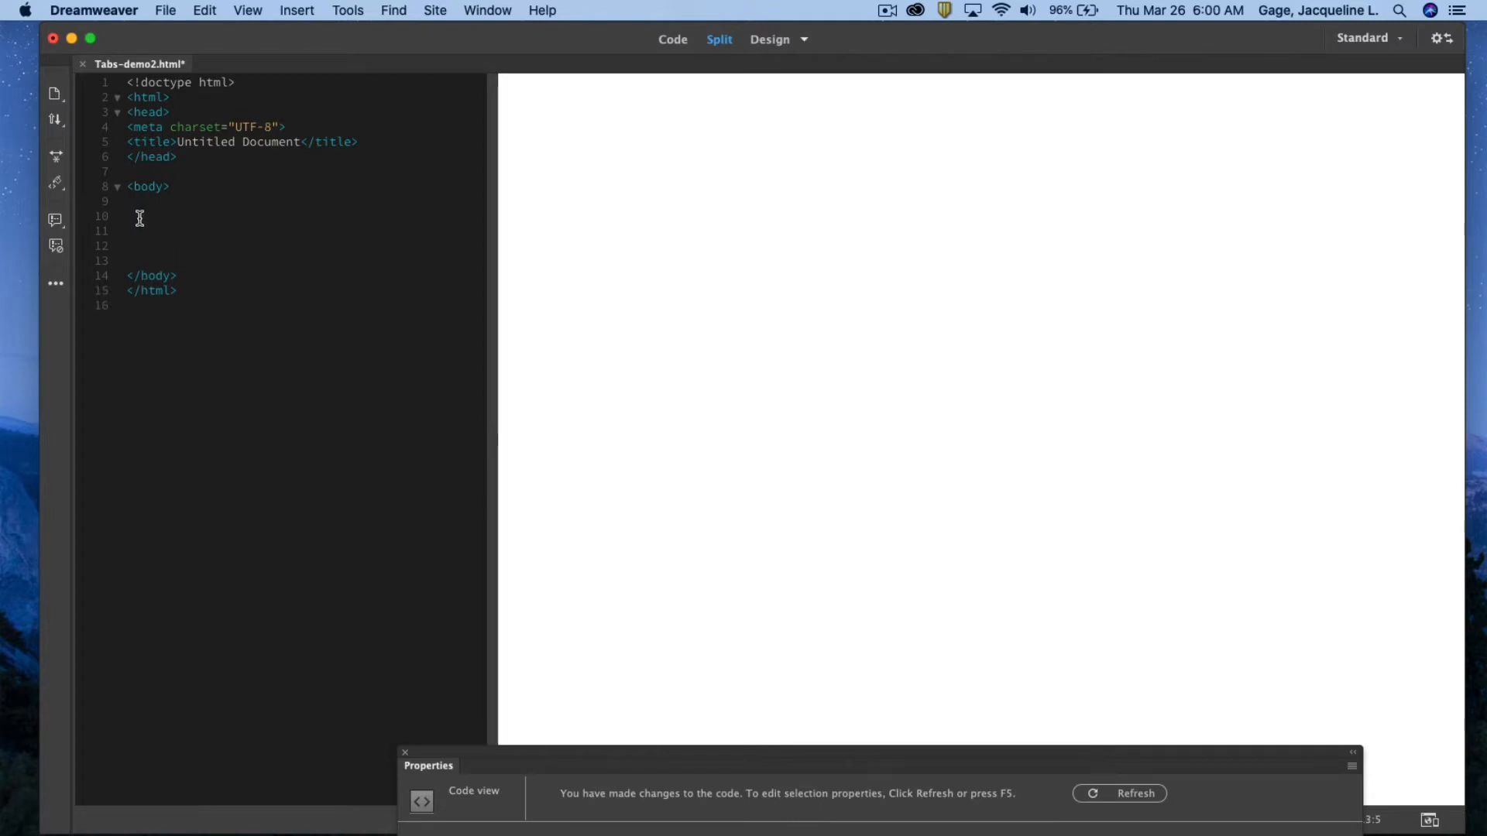
- Paste the London/Paris/Tokyo tab markup into the body and refresh the preview
left_click(200, 14)
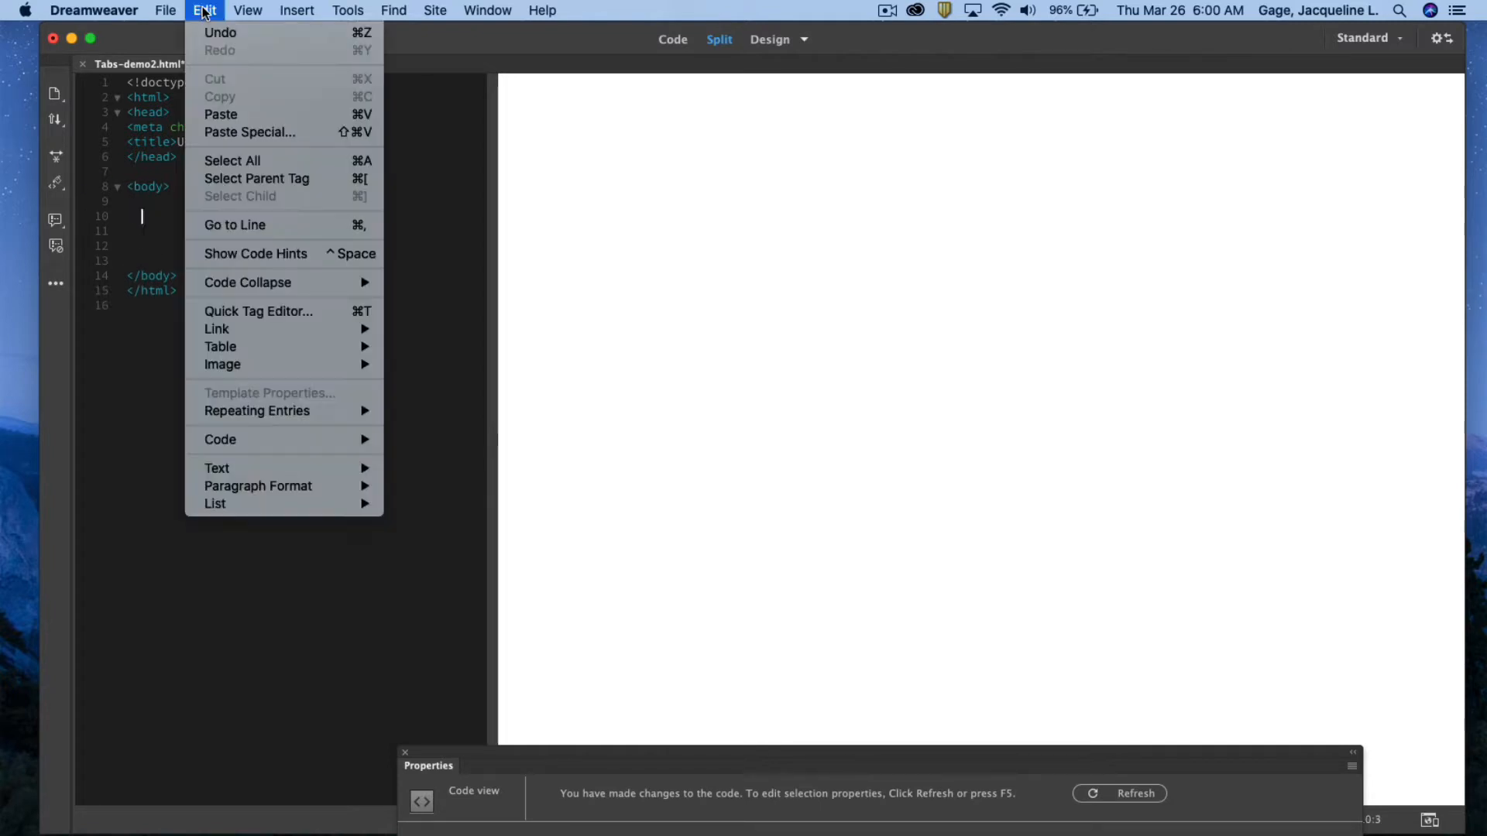
left_click(220, 117)
left_click(745, 299)
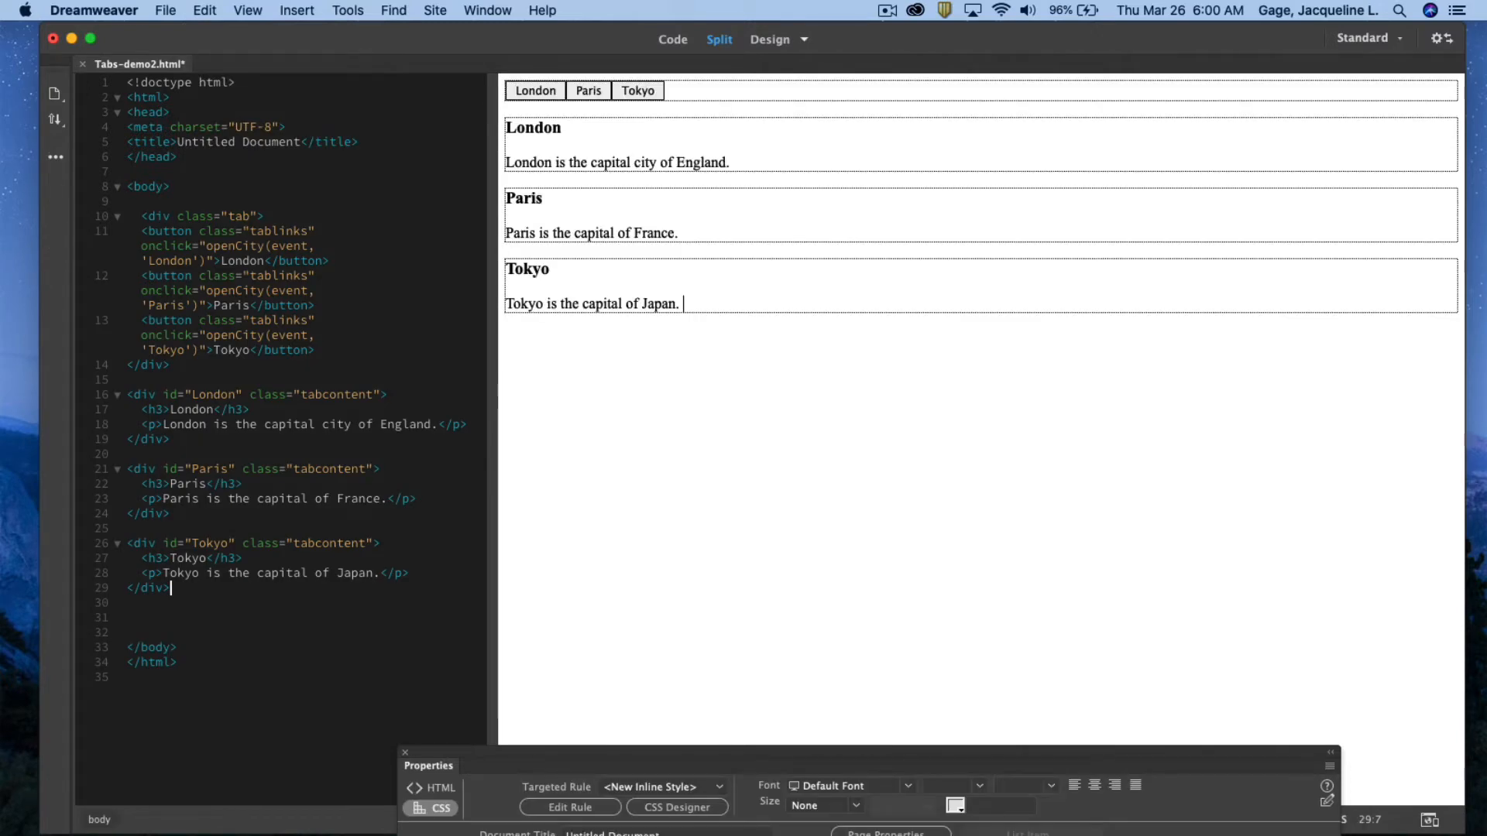
- Select the Step 2 CSS example in the tutorial and copy it
key("super+Tab")
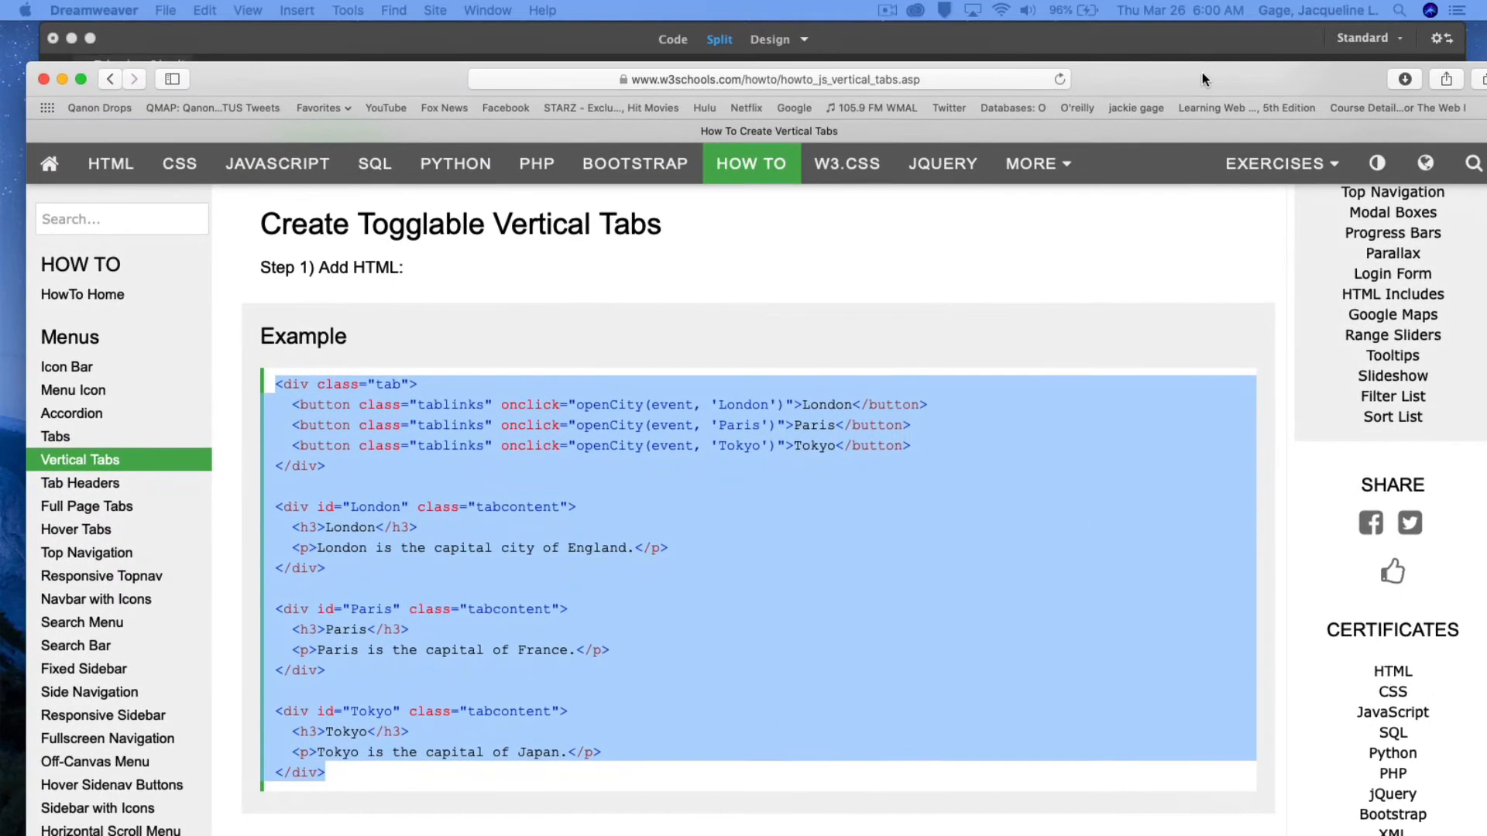
scroll(633, 555, "down", 3)
scroll(634, 556, "down", 6)
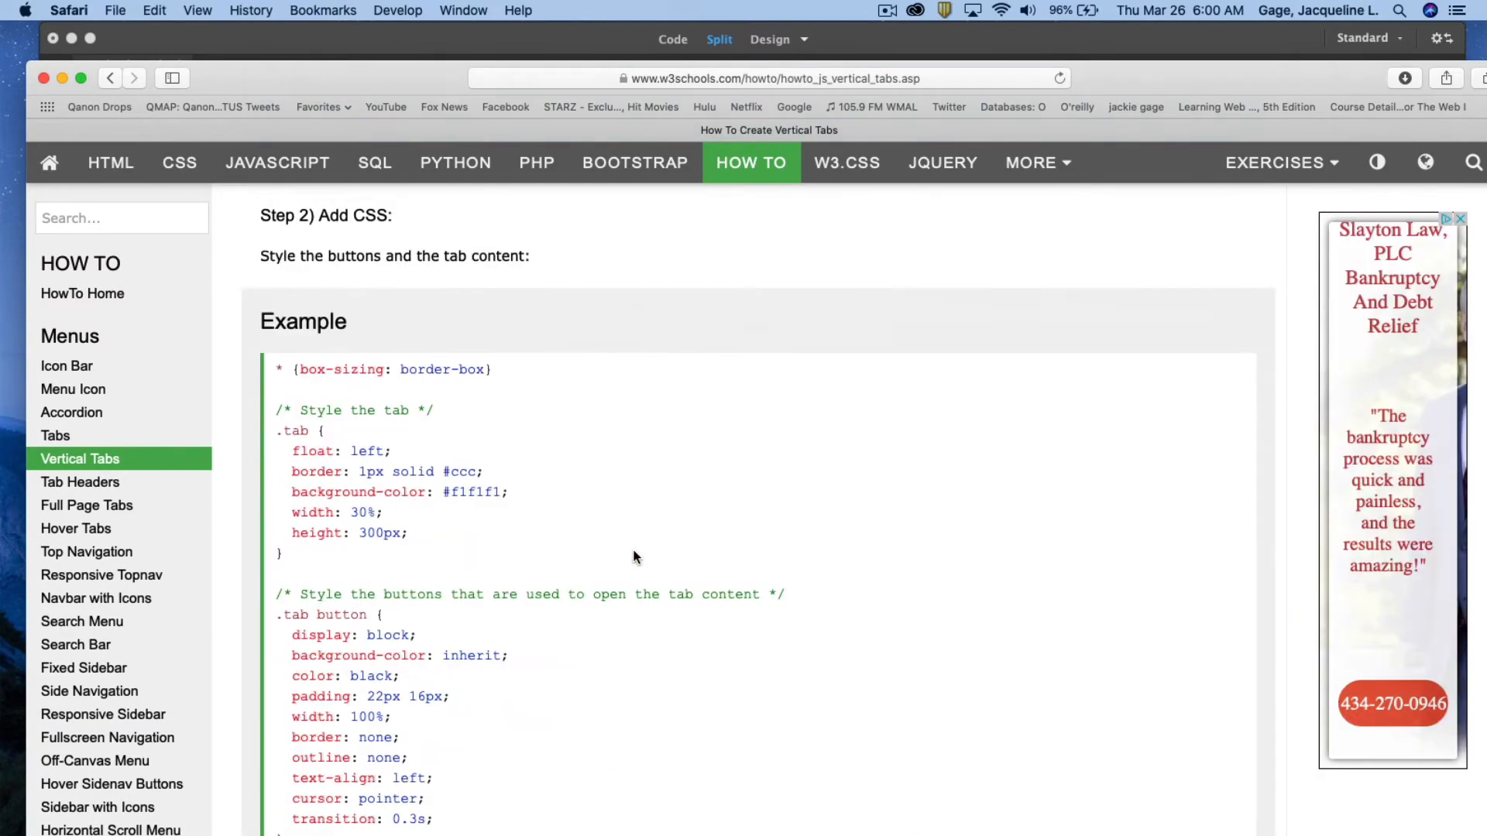
left_click_drag(278, 368, 491, 661)
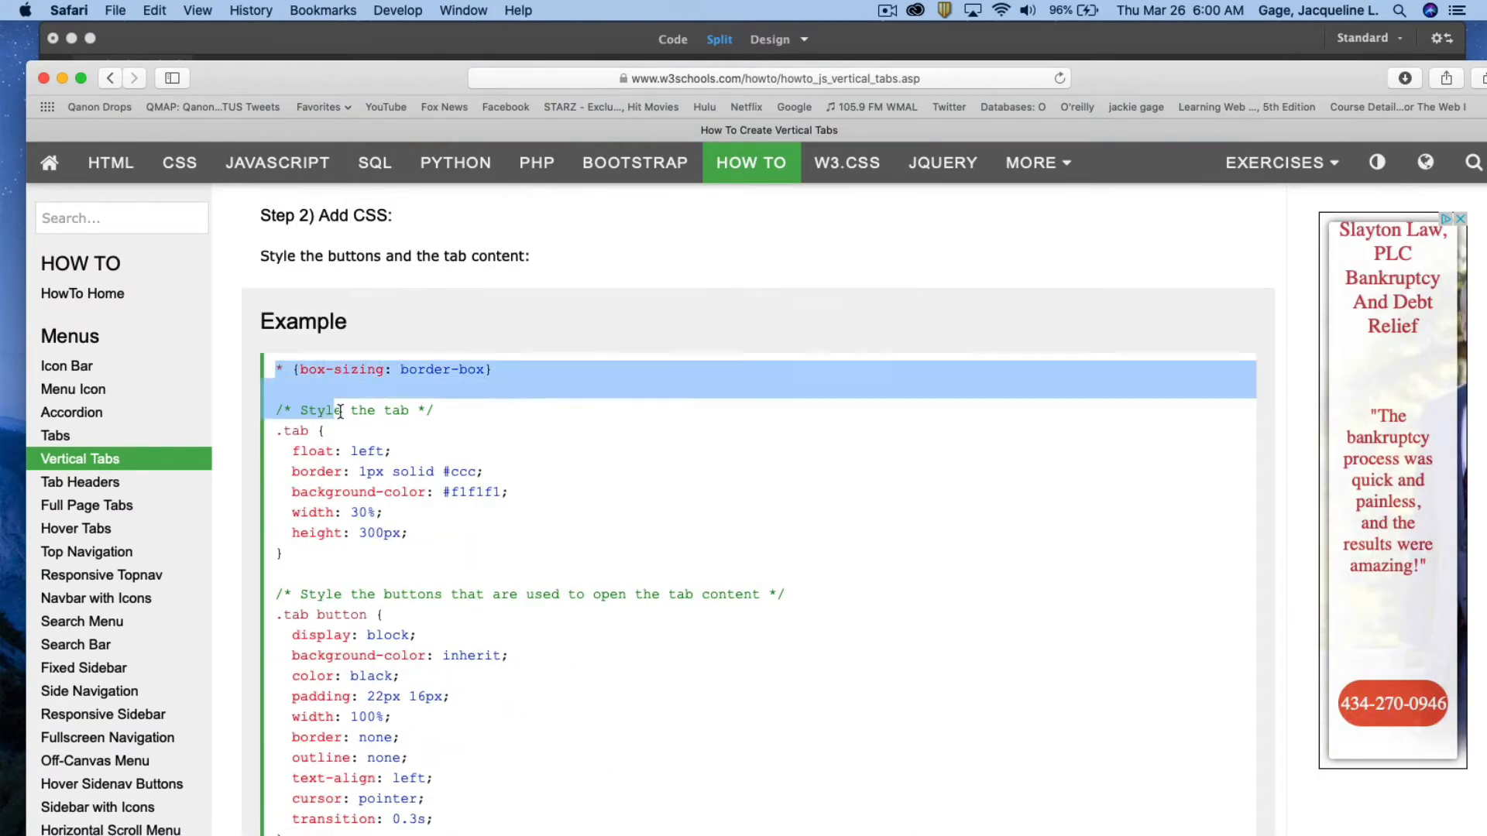
scroll(491, 659, "down", 3)
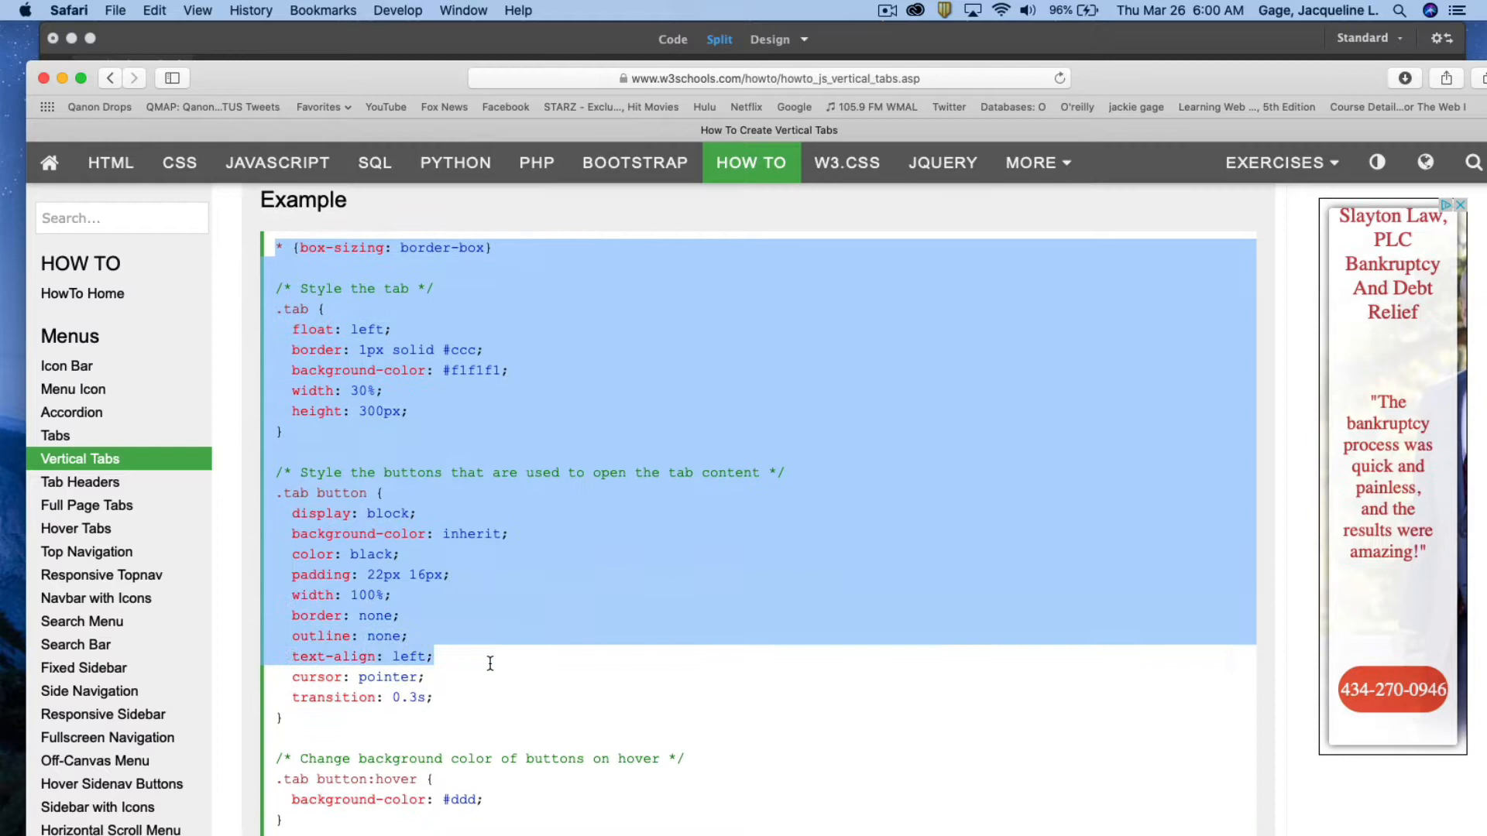
scroll(491, 660, "down", 10)
mouse_move(490, 660)
left_mouse_down()
mouse_move(472, 518)
mouse_move(299, 396)
left_mouse_up()
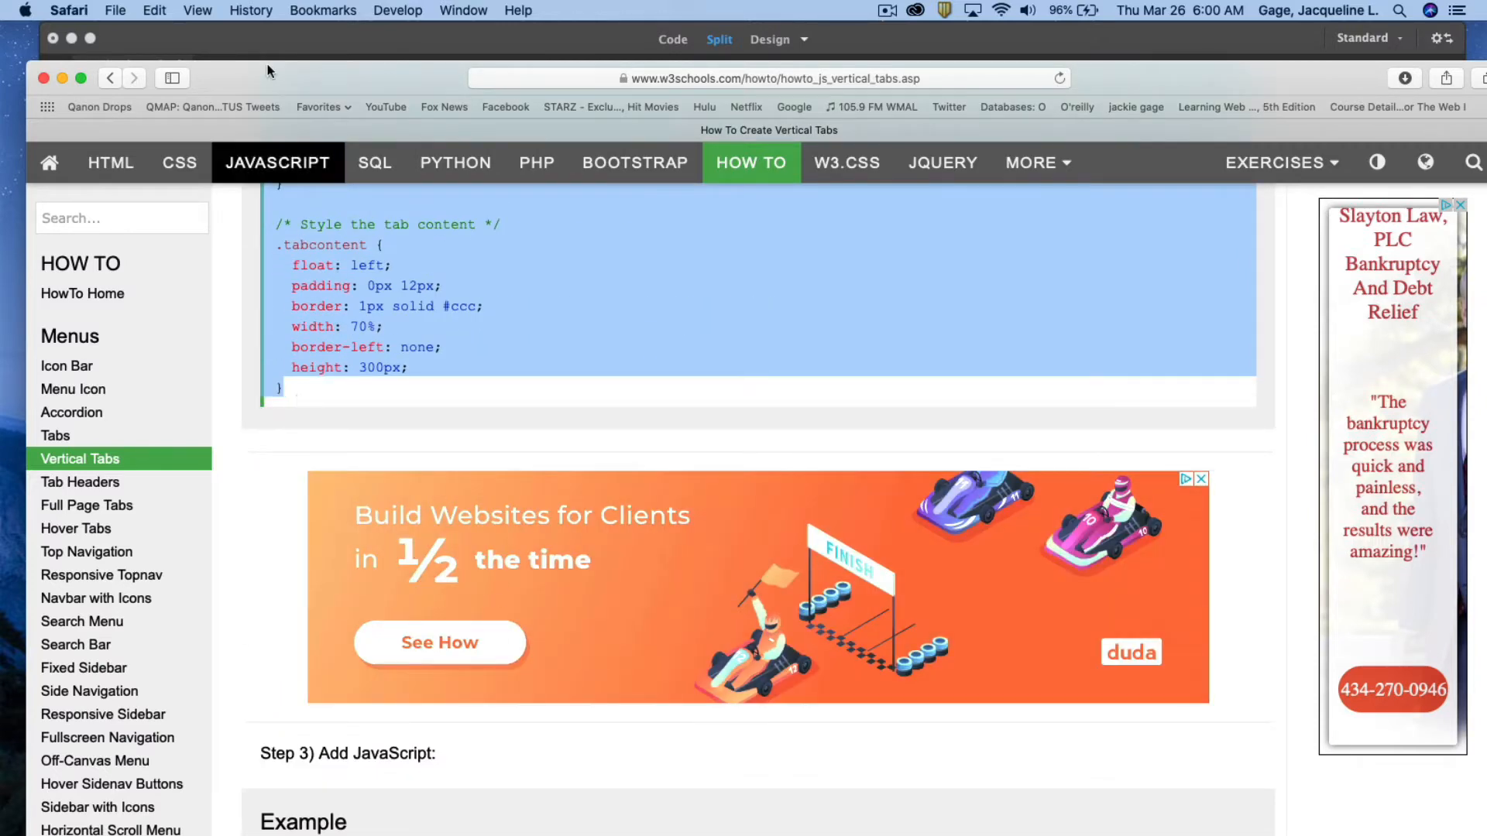
left_click(155, 11)
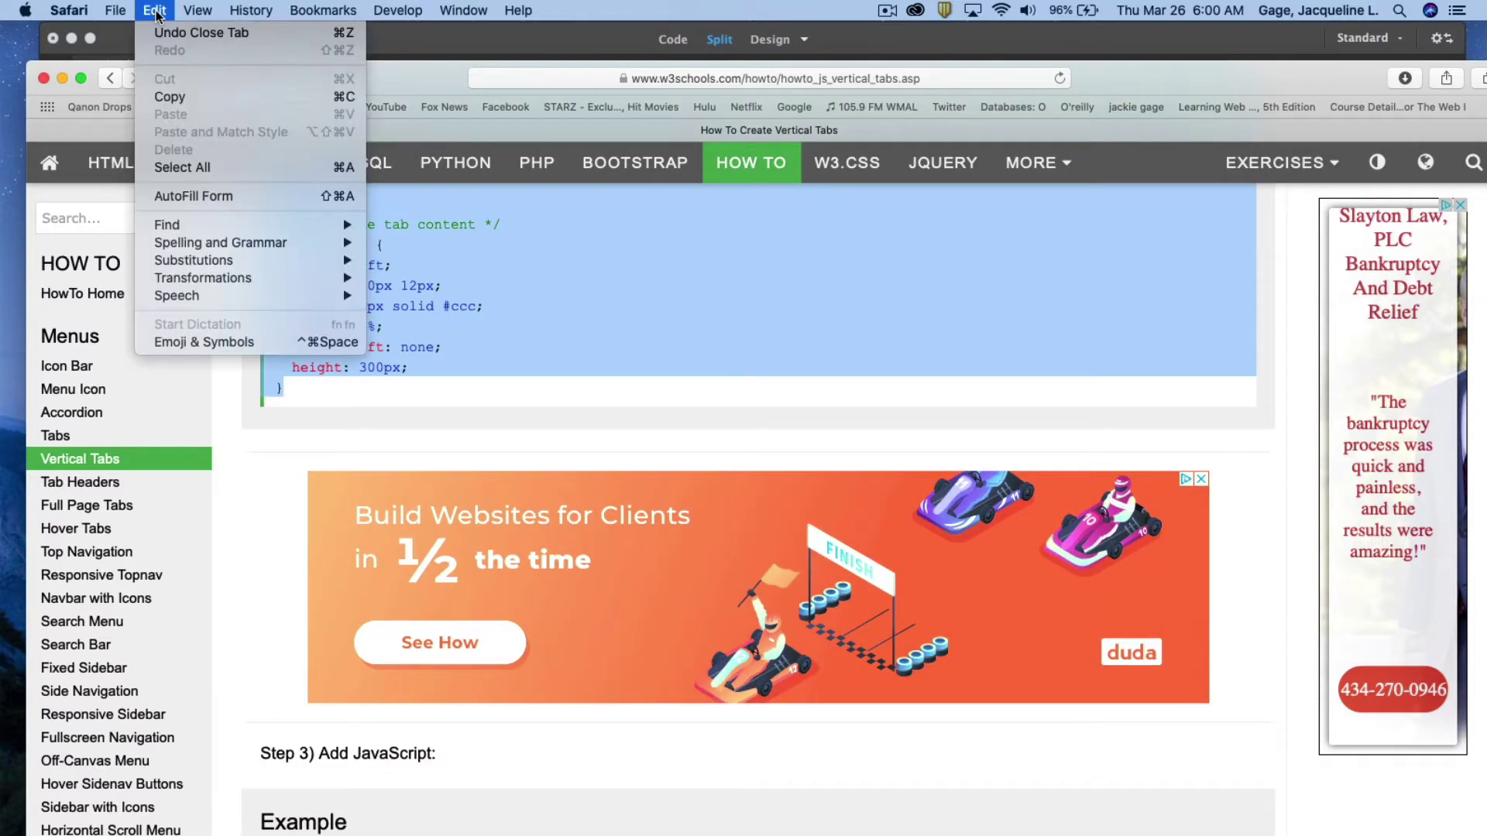
left_click(180, 98)
- Return to the Dreamweaver document and add blank lines after the title line
left_click_drag(1288, 79, 0, 80)
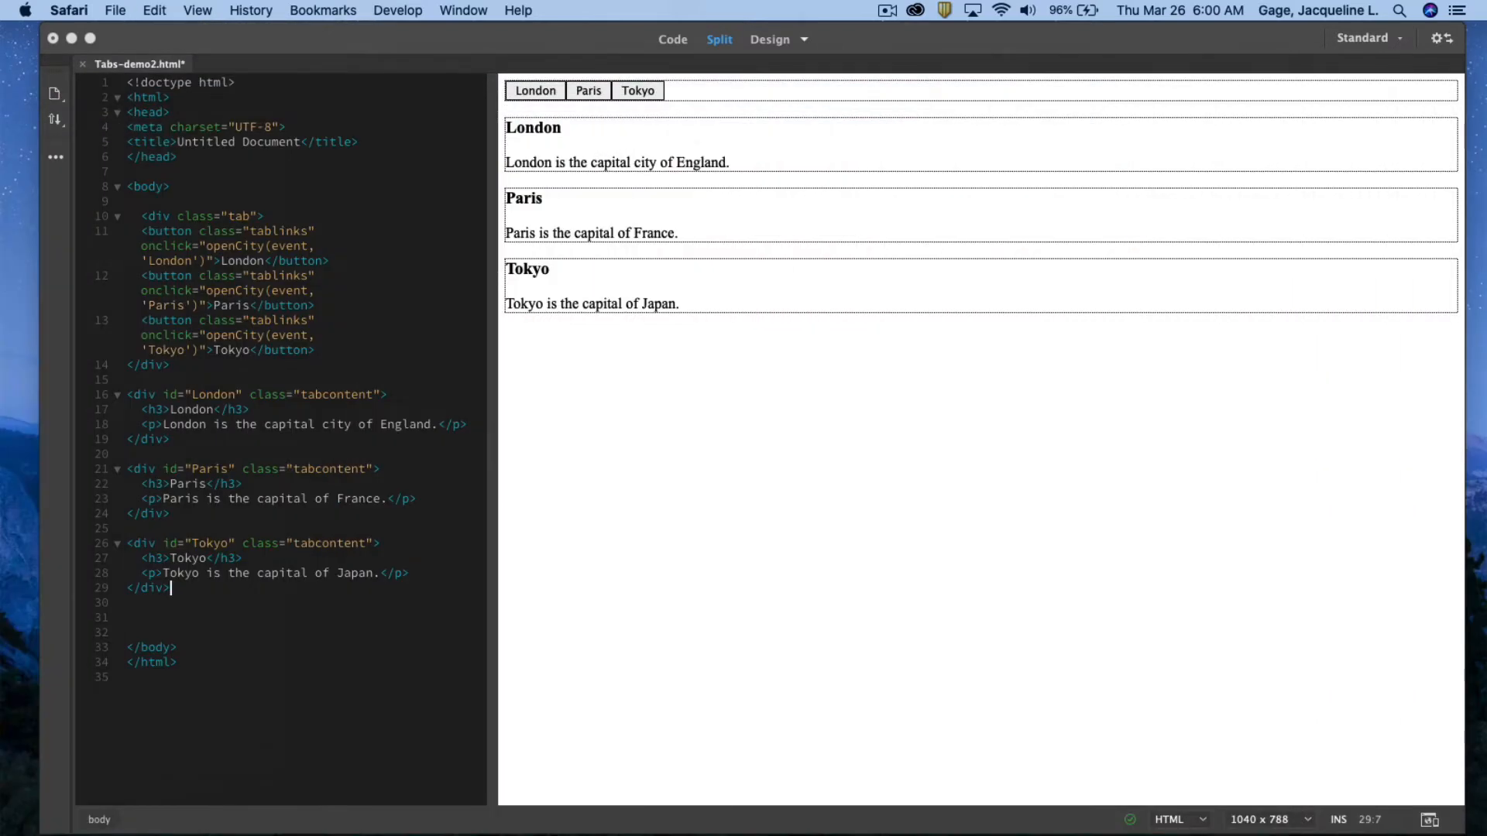
left_click(614, 359)
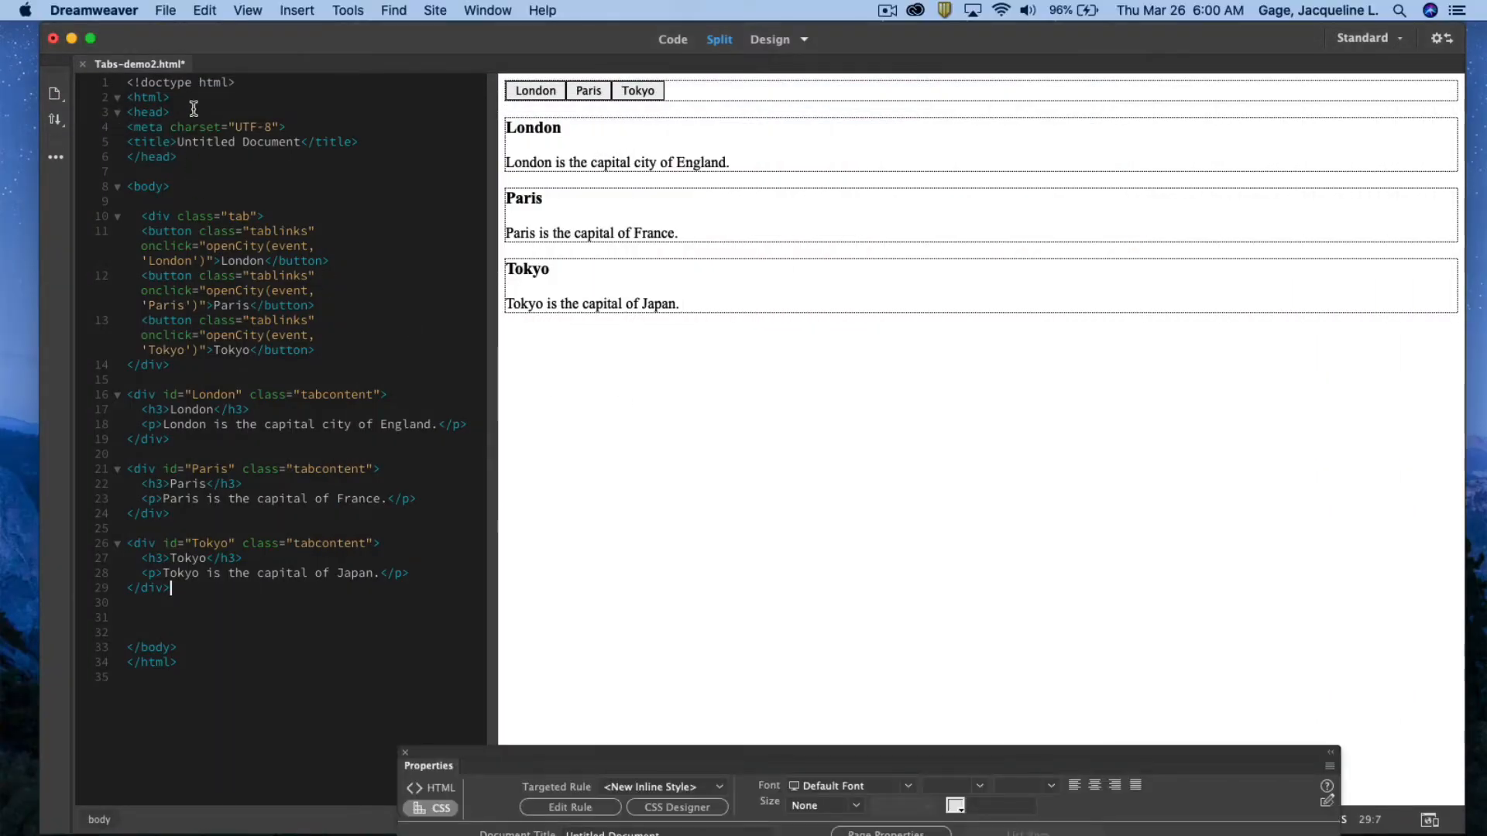
left_click(373, 140)
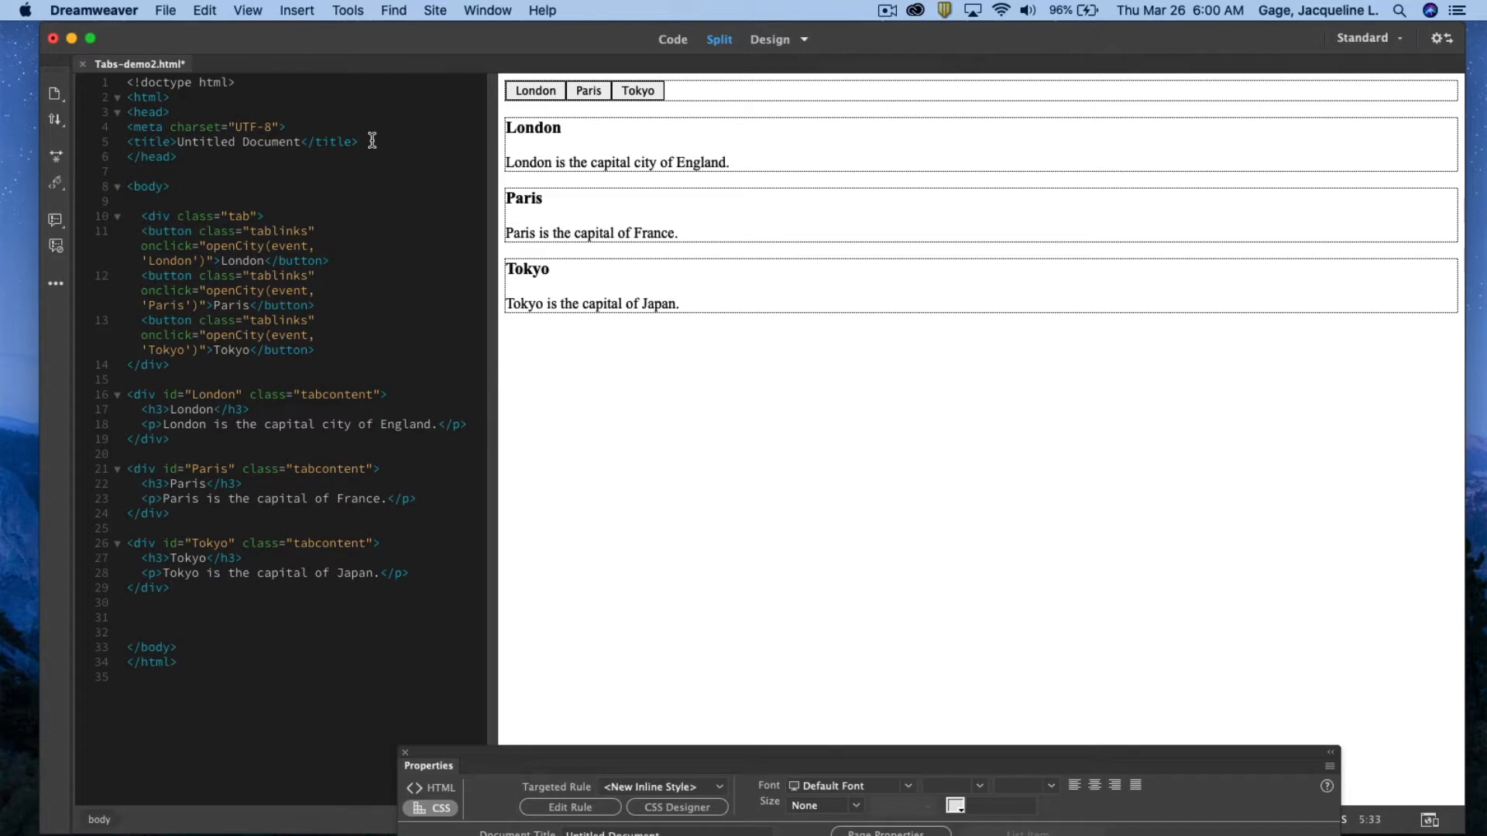
key("Return")
key("Return")
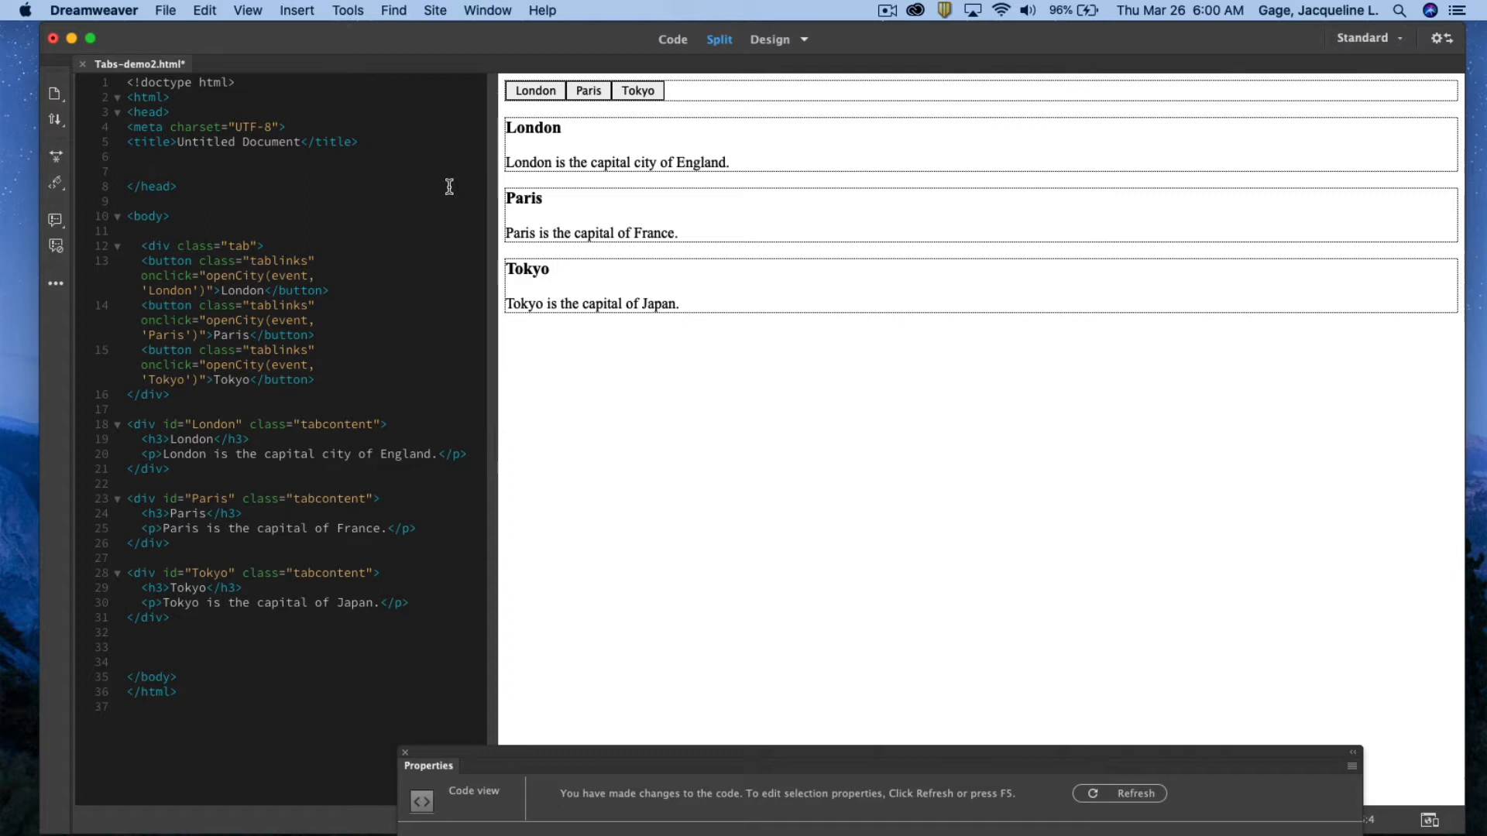
- From CSS Designer's Sources, define a new style source in the page
left_click(485, 12)
left_click(528, 225)
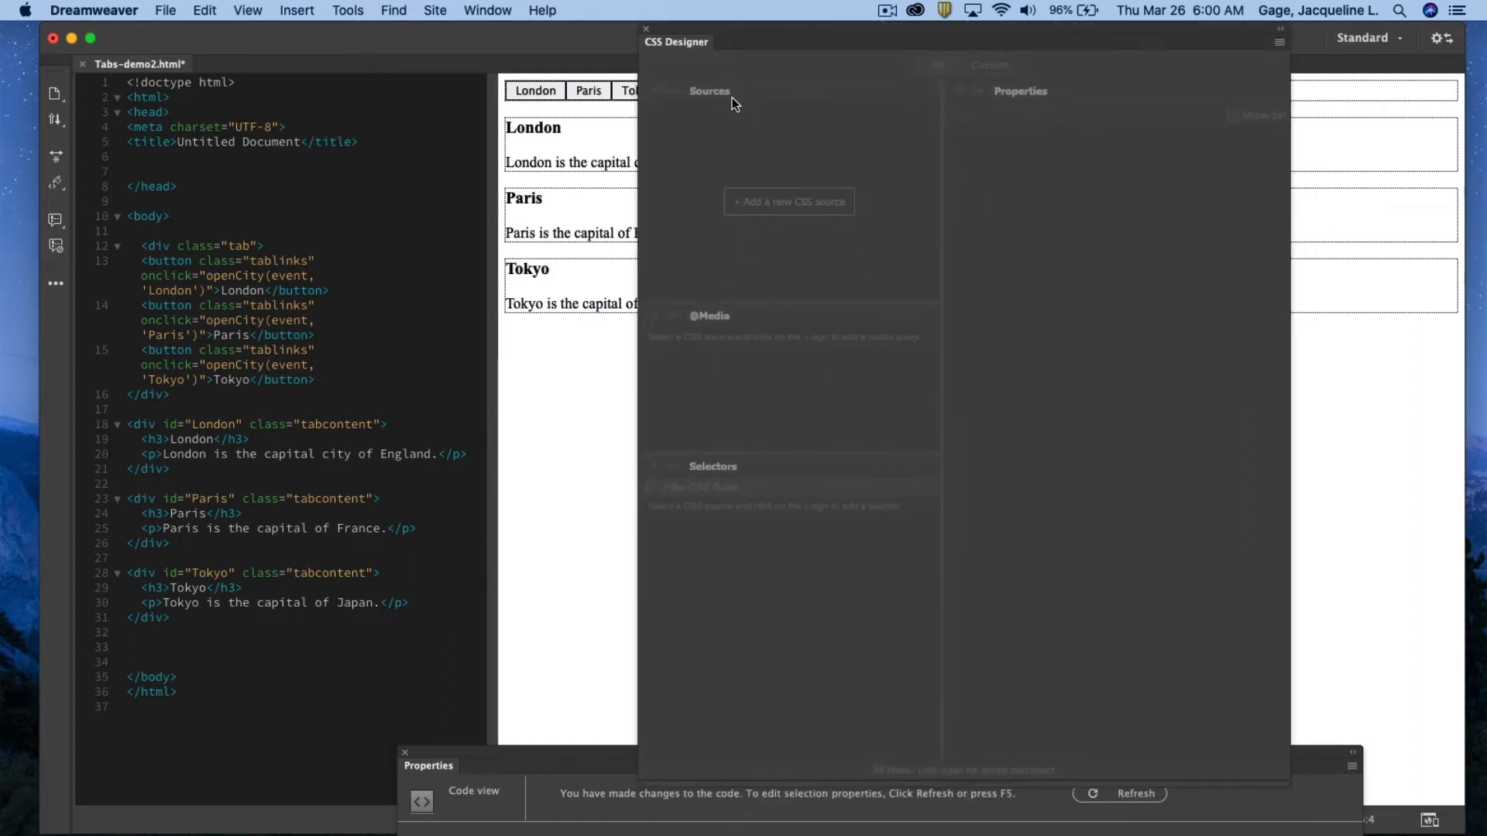
left_click(655, 92)
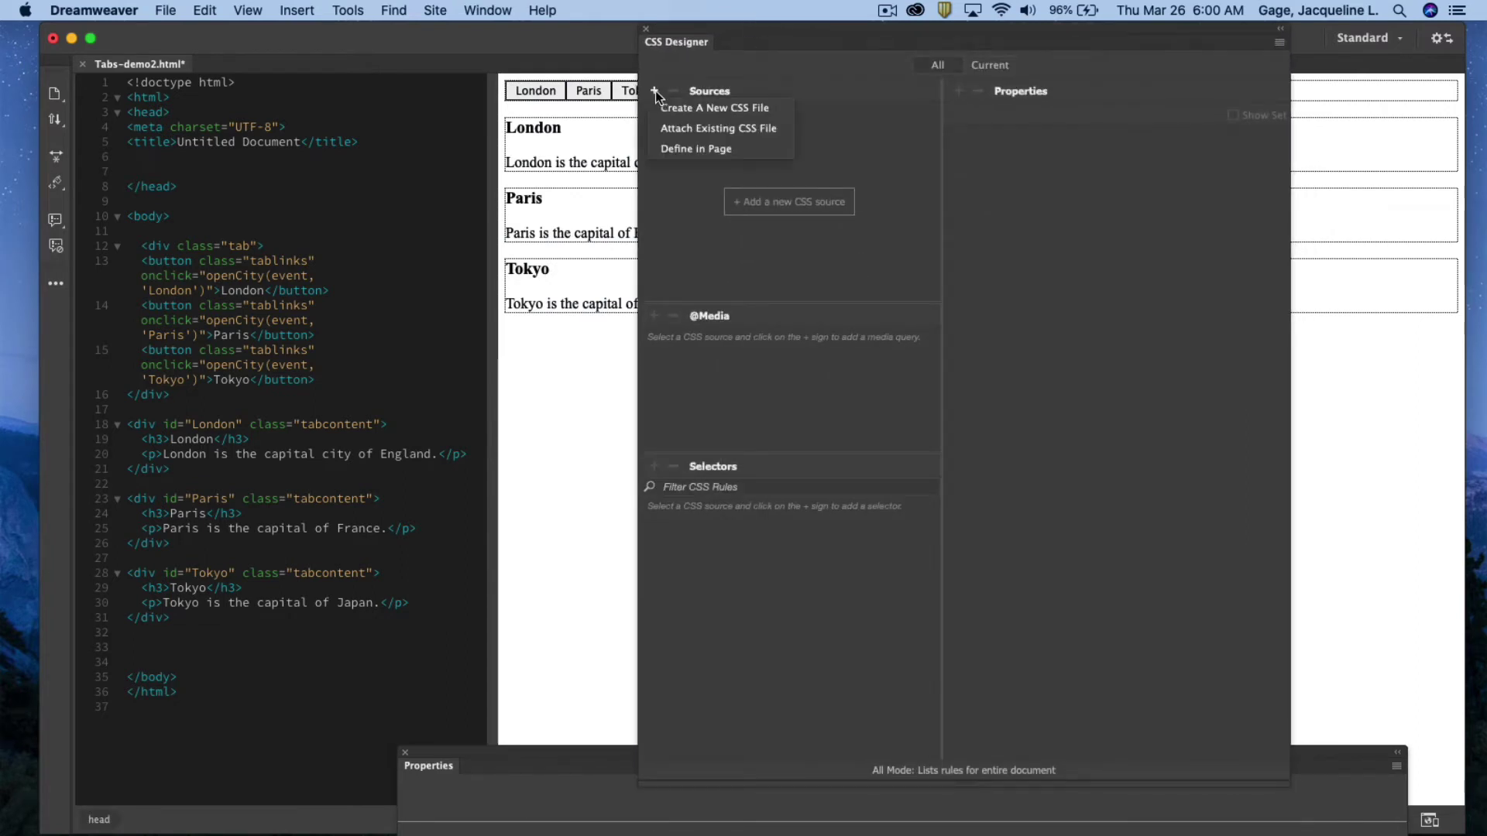
left_click(690, 148)
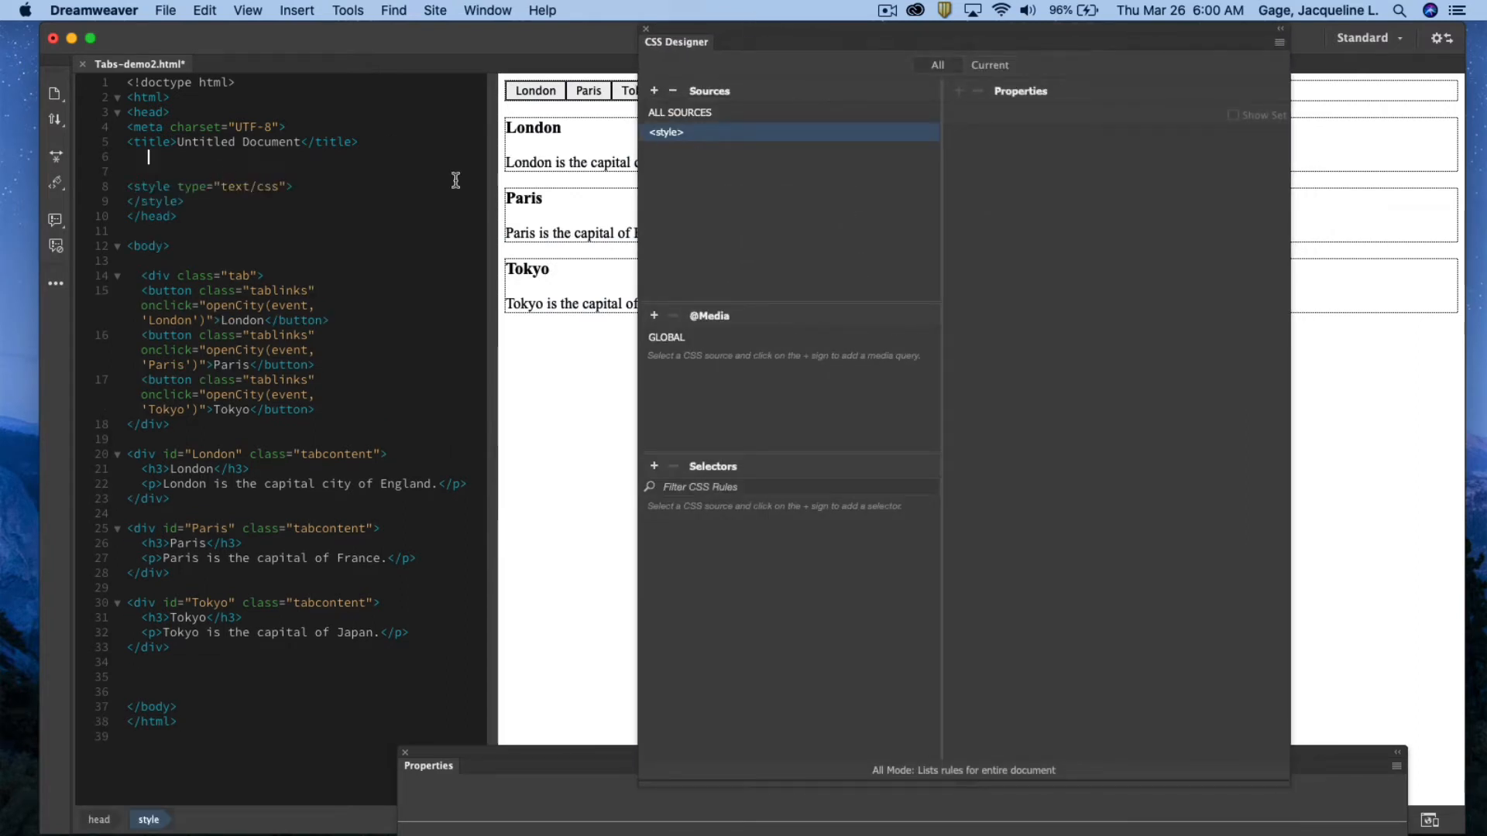
- Add blank lines inside the new style block
left_click_drag(675, 41, 1243, 438)
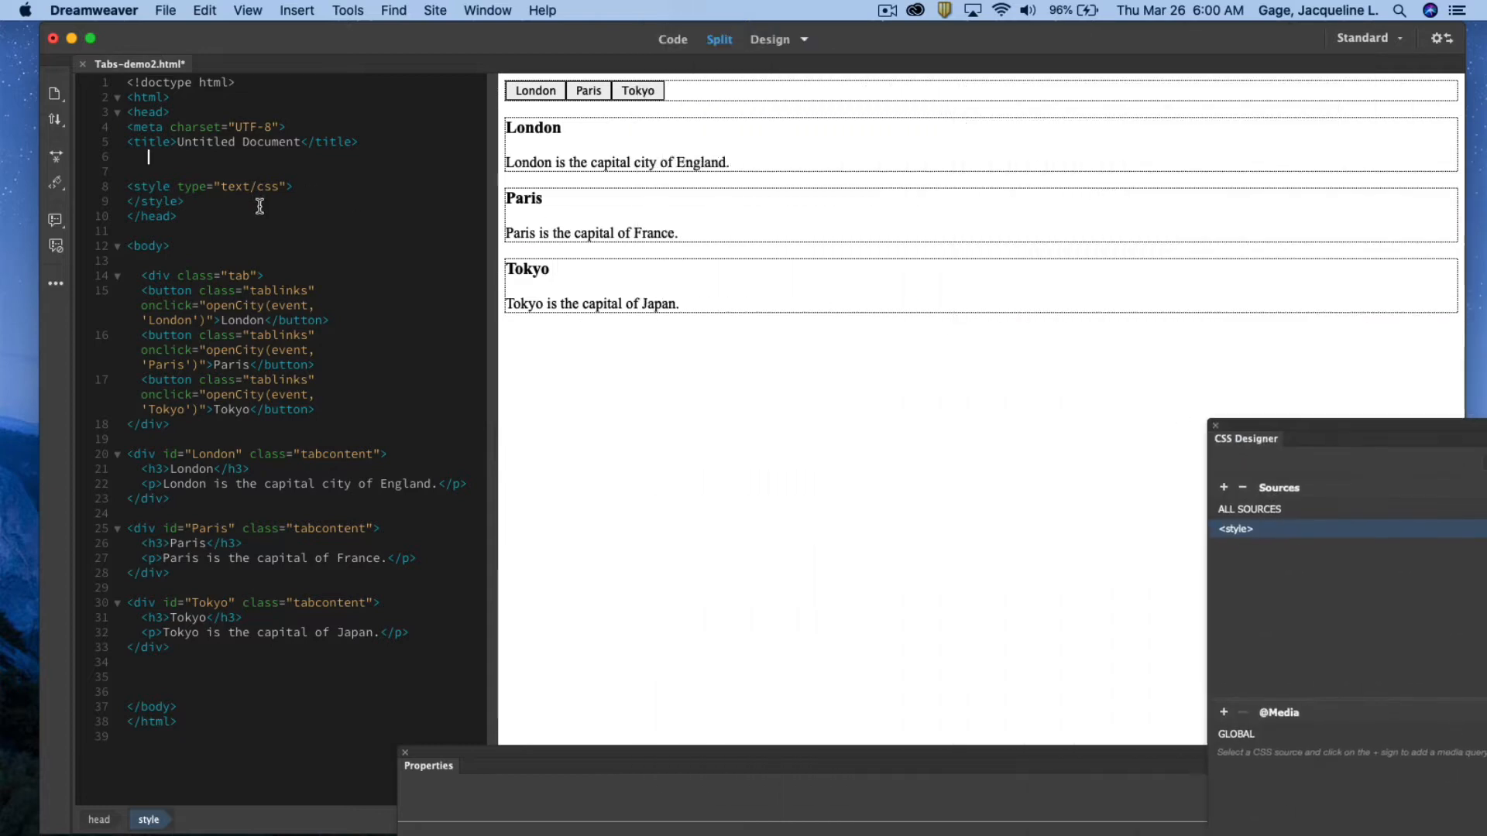
left_click(308, 184)
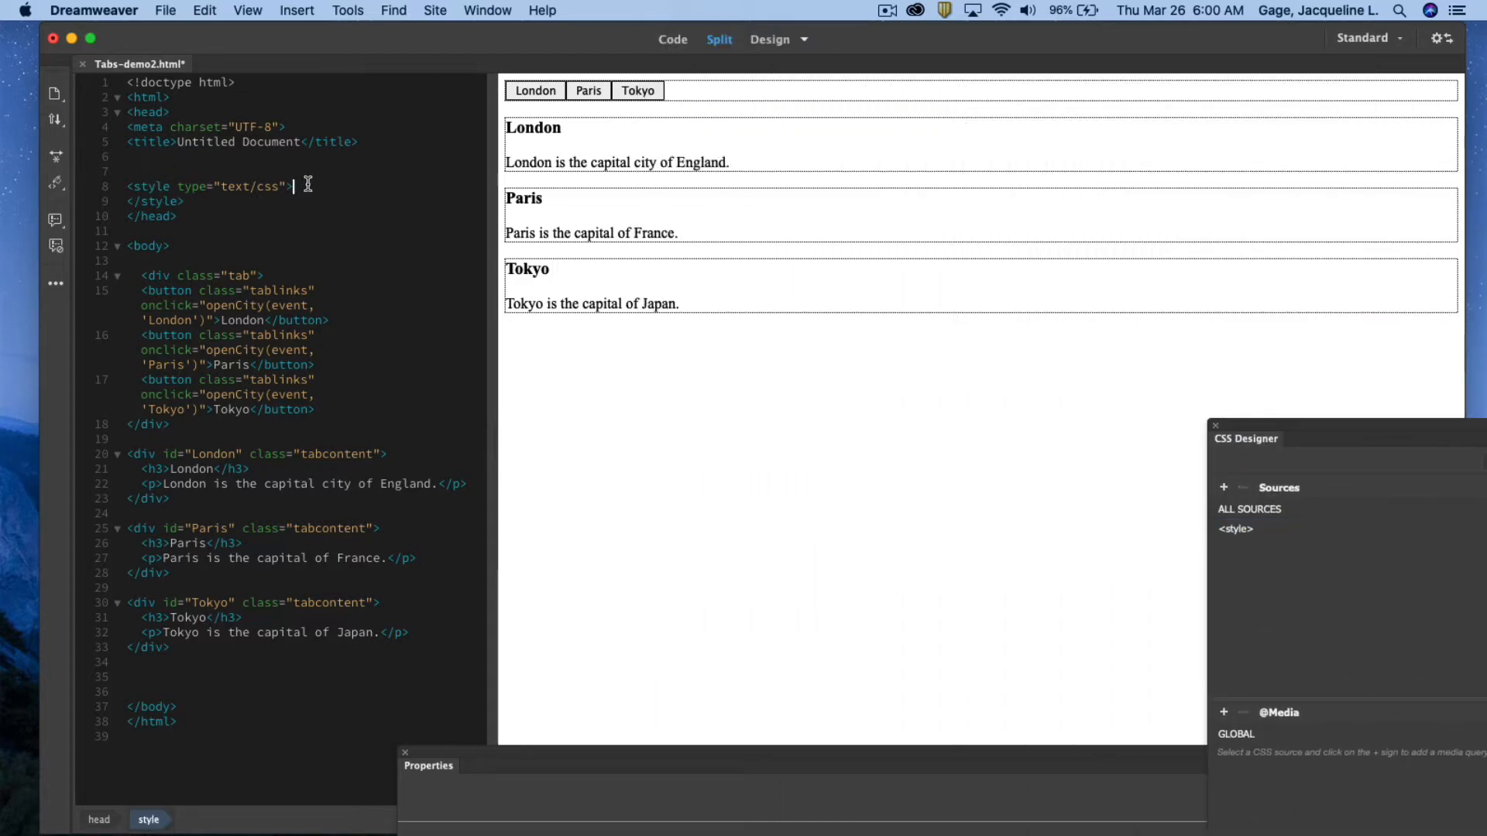
left_click(155, 188)
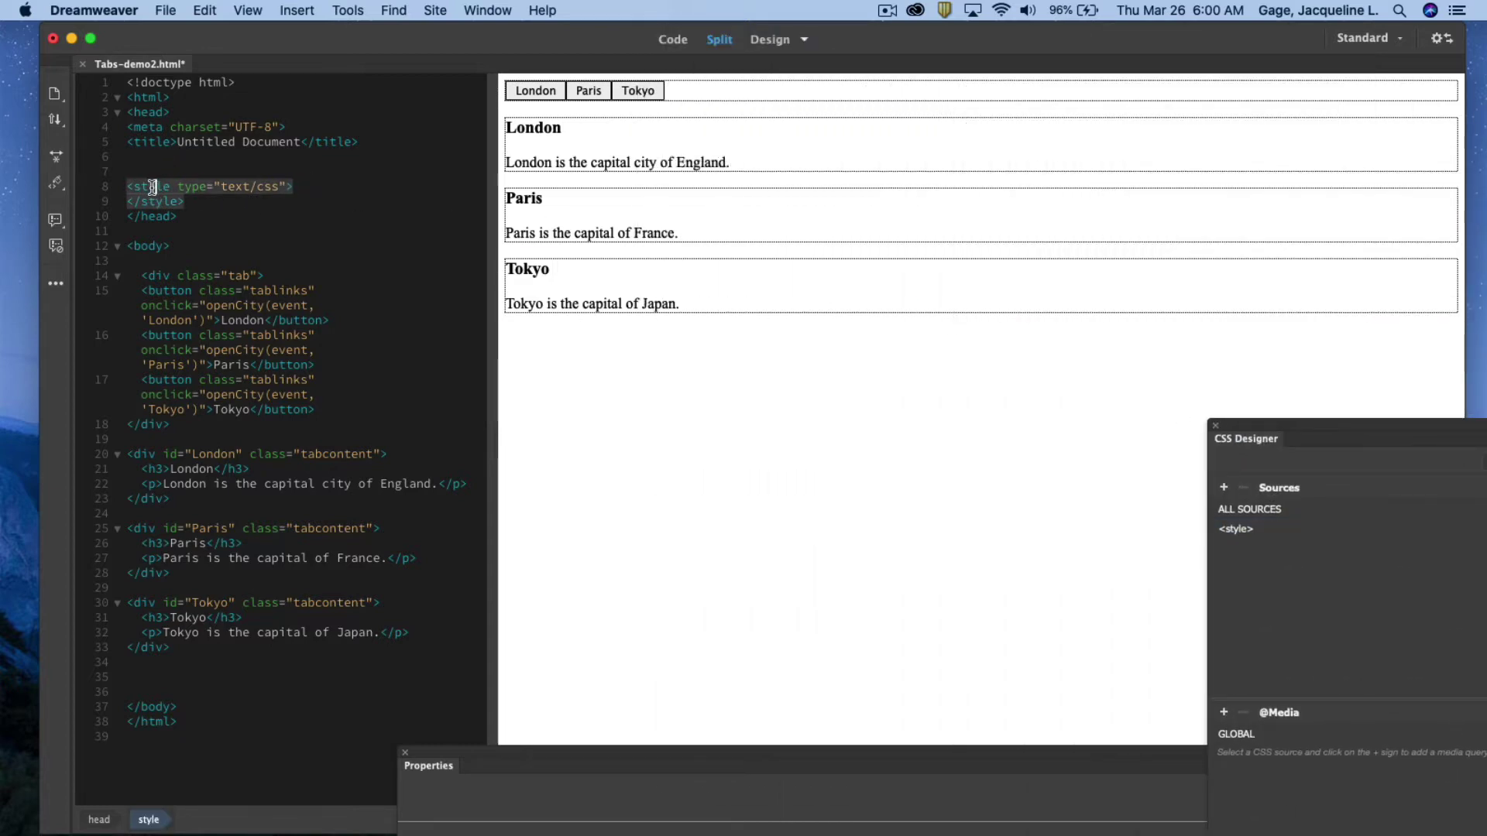
left_click(312, 184)
key("Return")
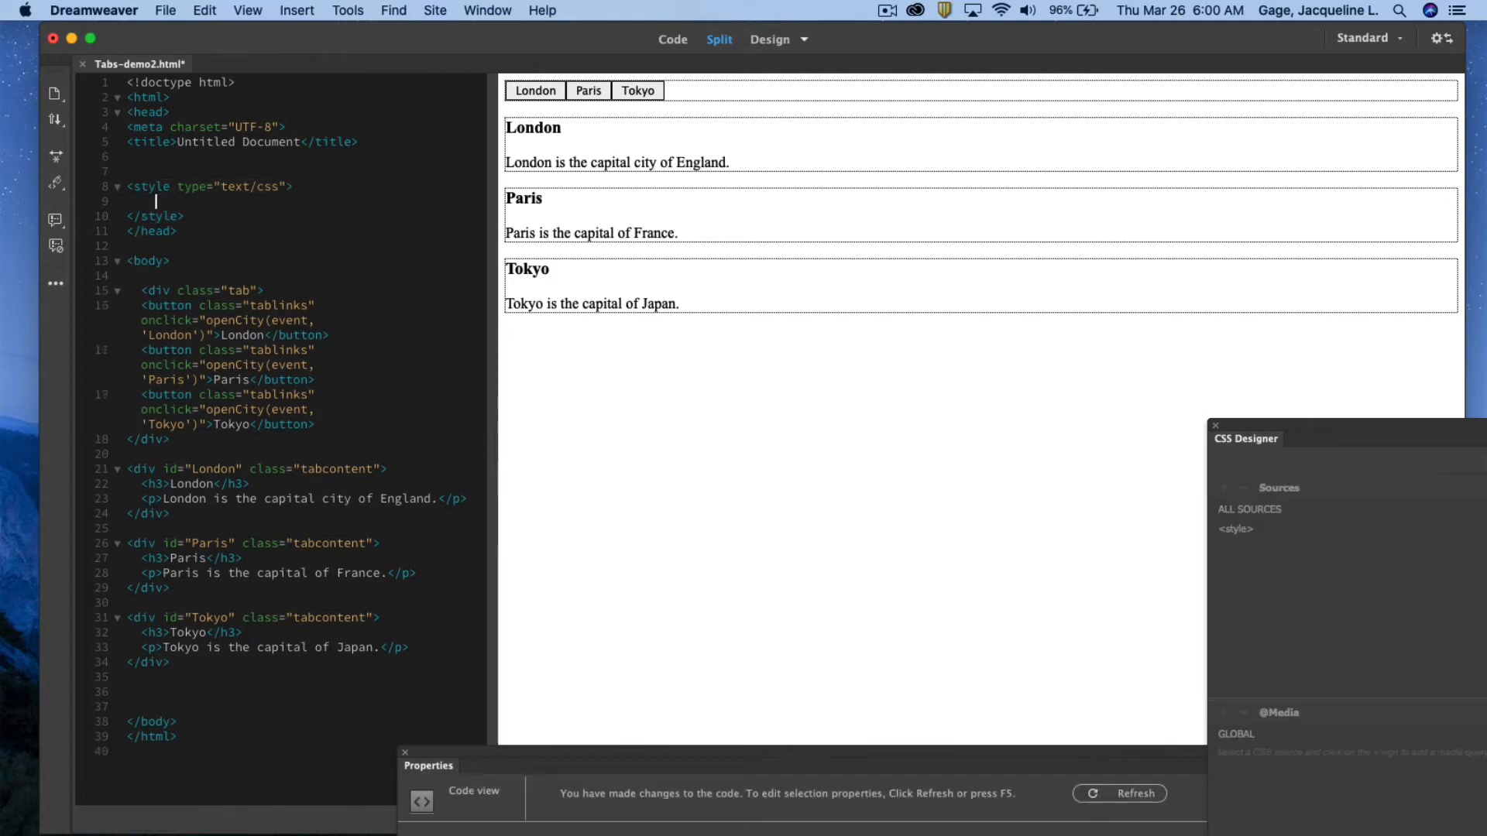
key("Return")
key("Return")
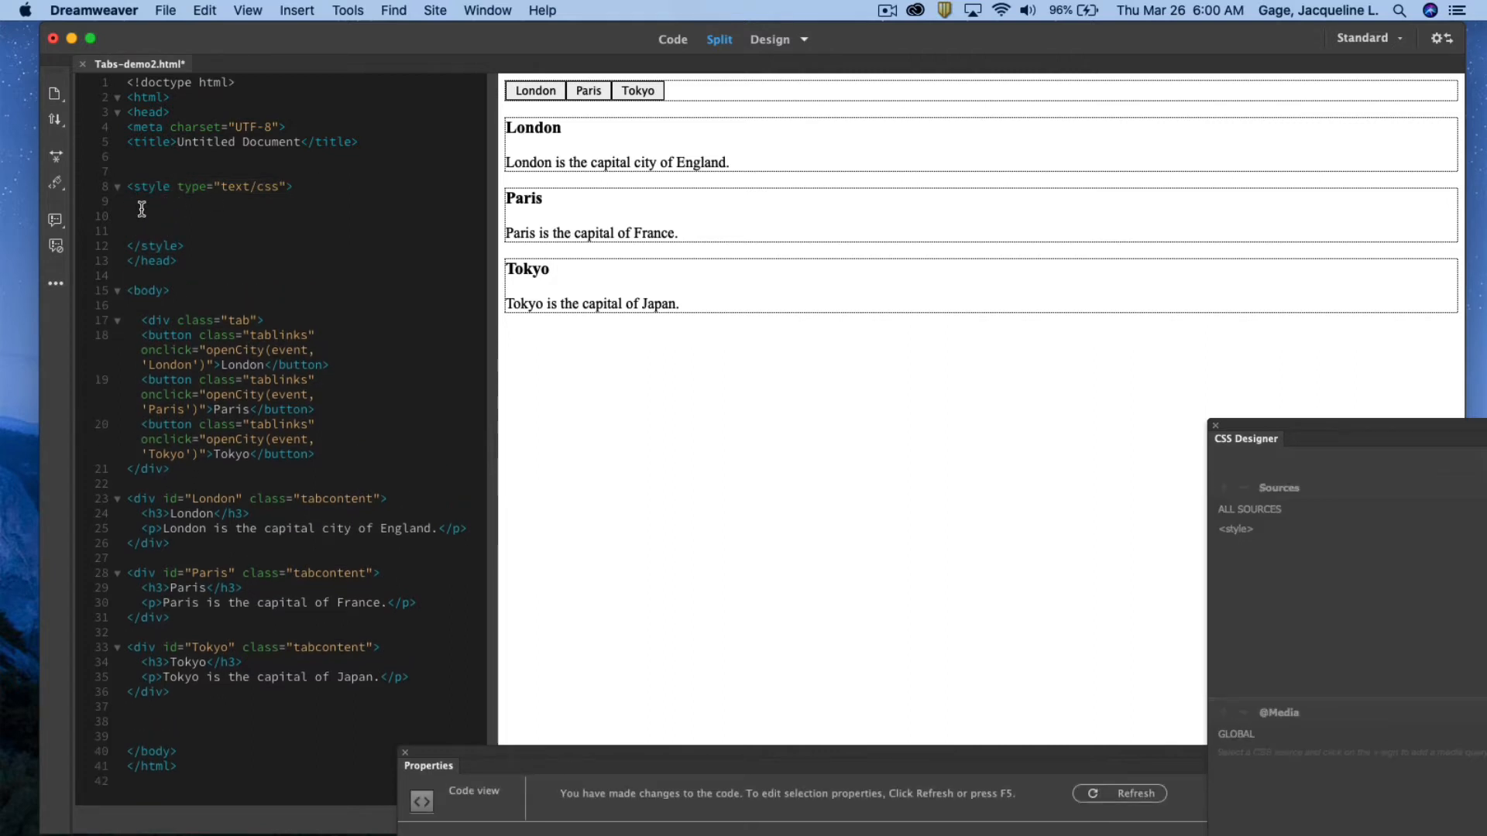
- Paste the tab CSS into the style block and refresh the Design preview
left_click(200, 9)
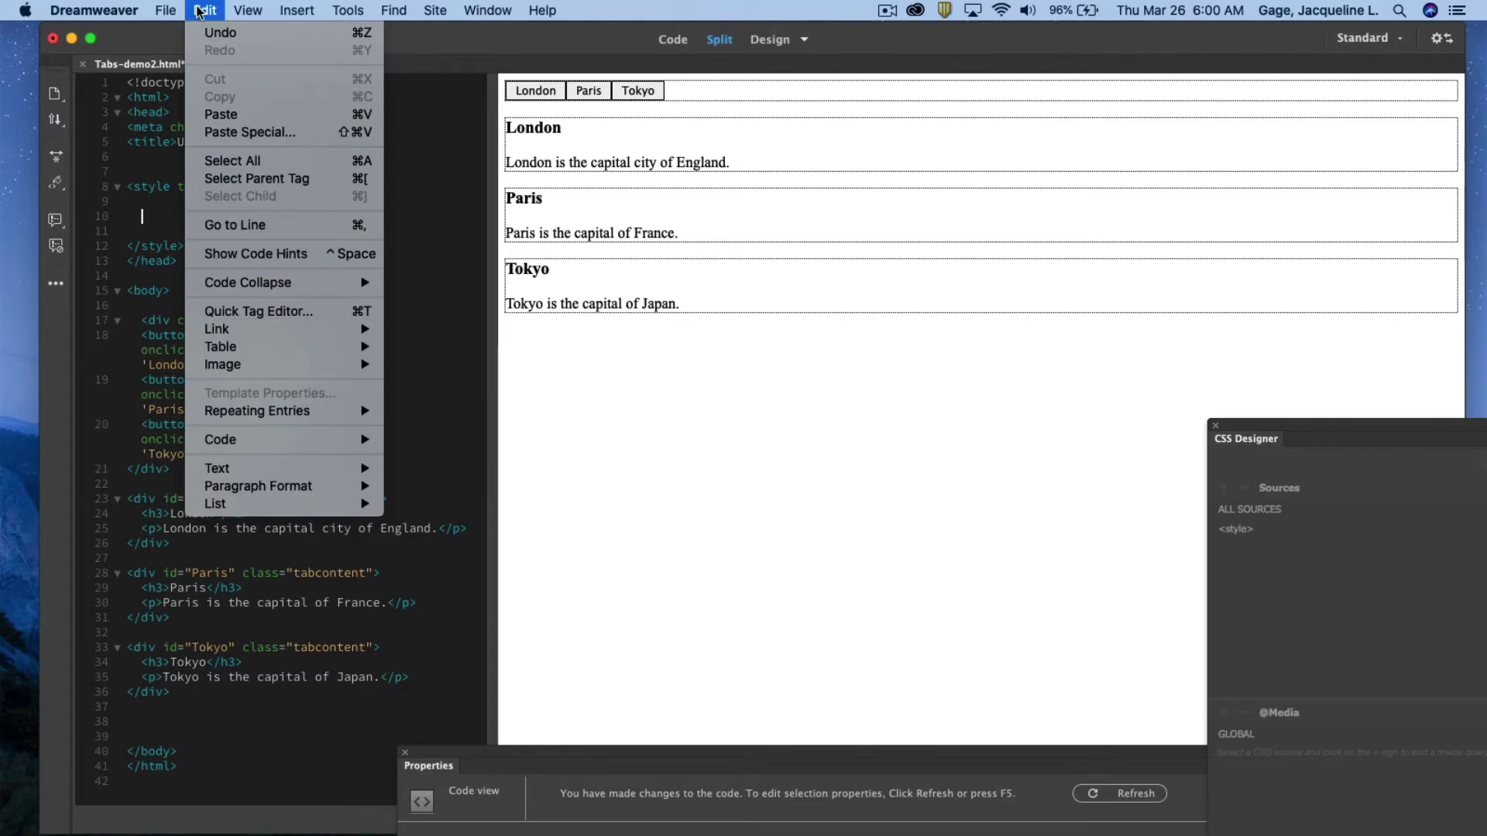
left_click(221, 115)
left_click(770, 457)
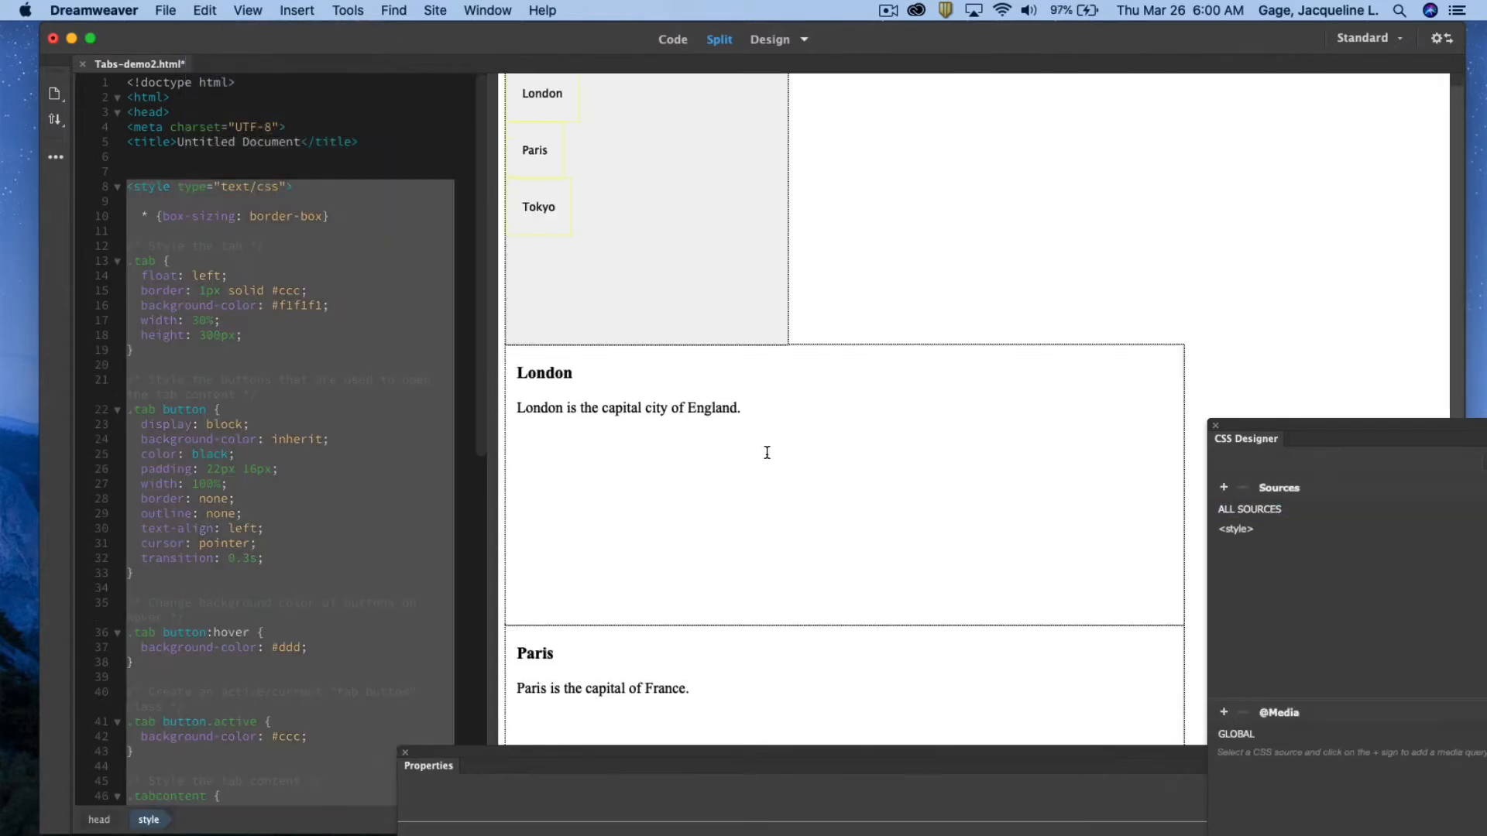
scroll(769, 455, "down", 5)
scroll(768, 453, "up", 4)
scroll(767, 451, "up", 1)
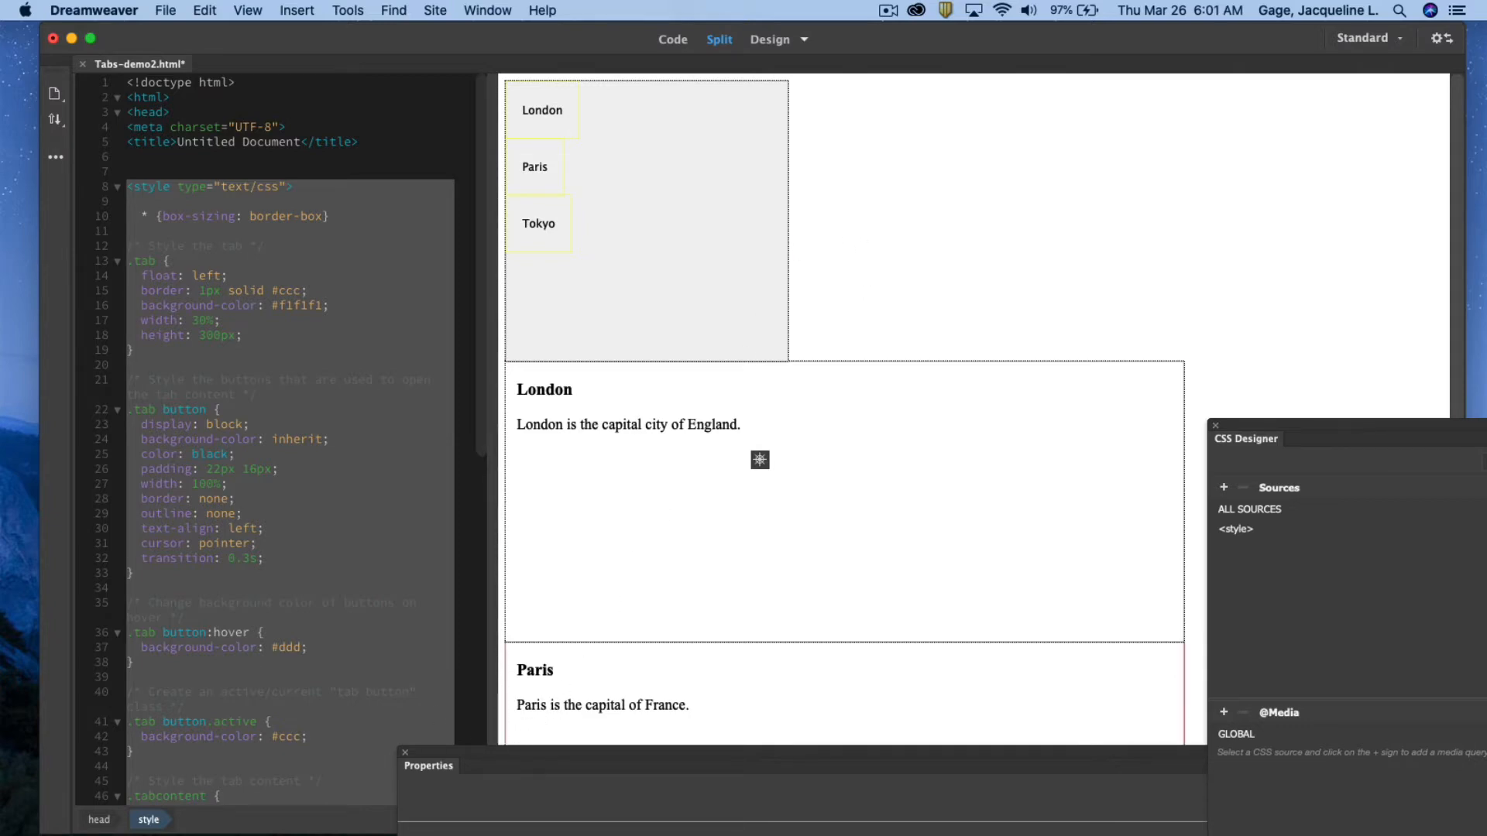
key("super+Tab")
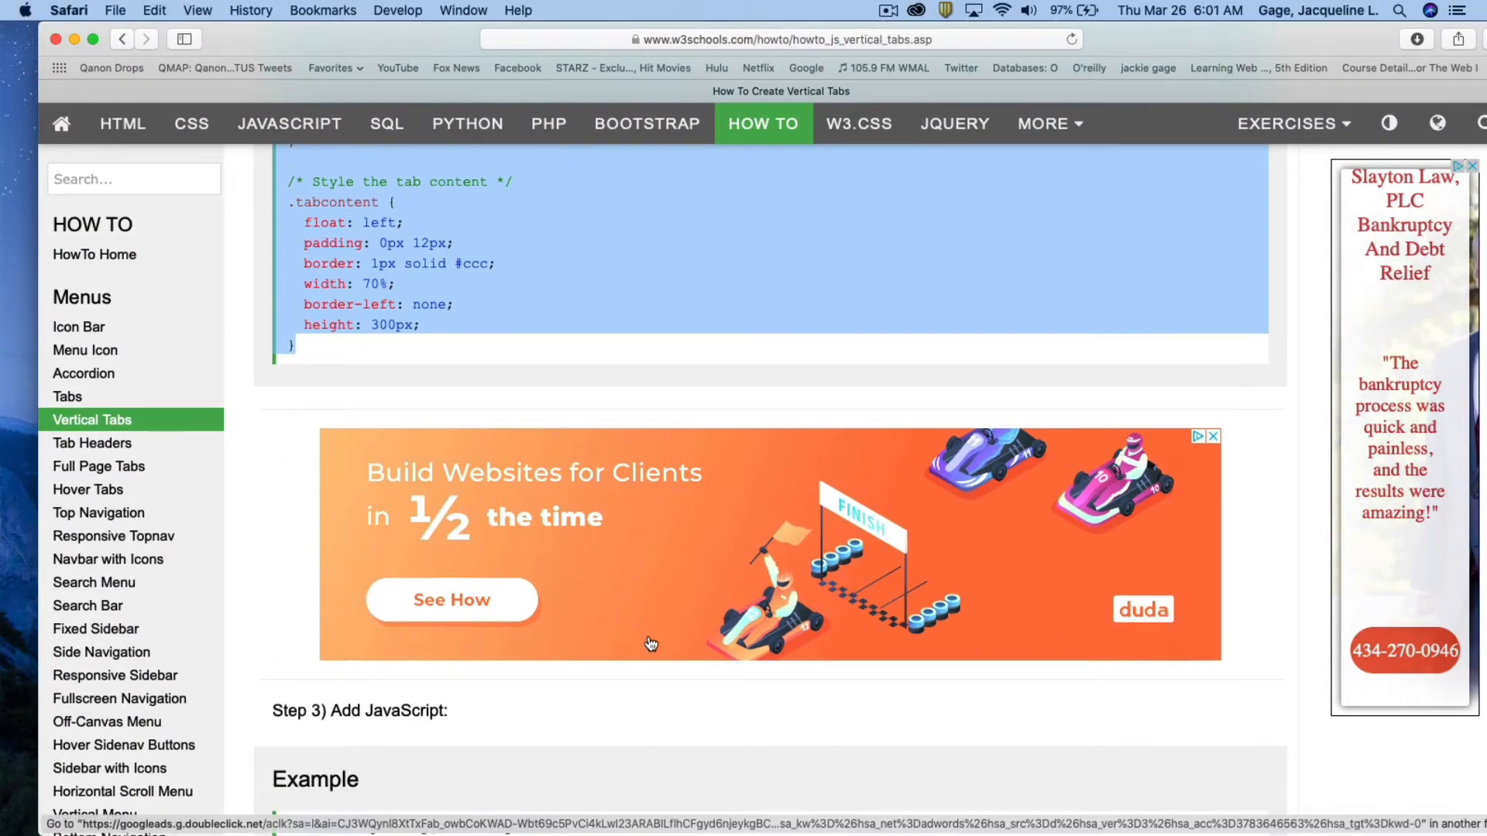
scroll(667, 628, "down", 5)
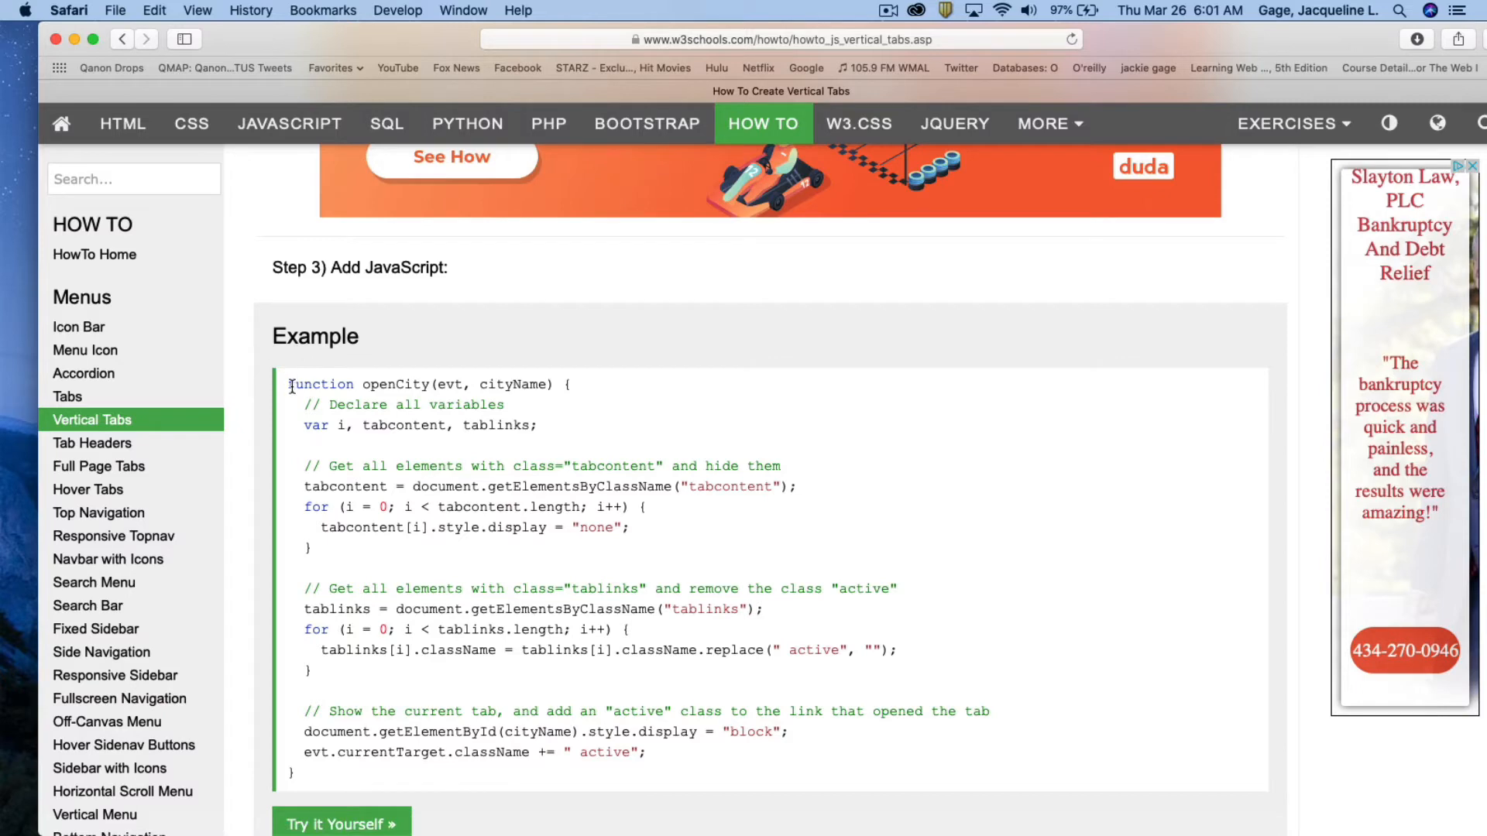
- Select the Step 3 openCity JavaScript function and copy it
left_click_drag(288, 383, 408, 770)
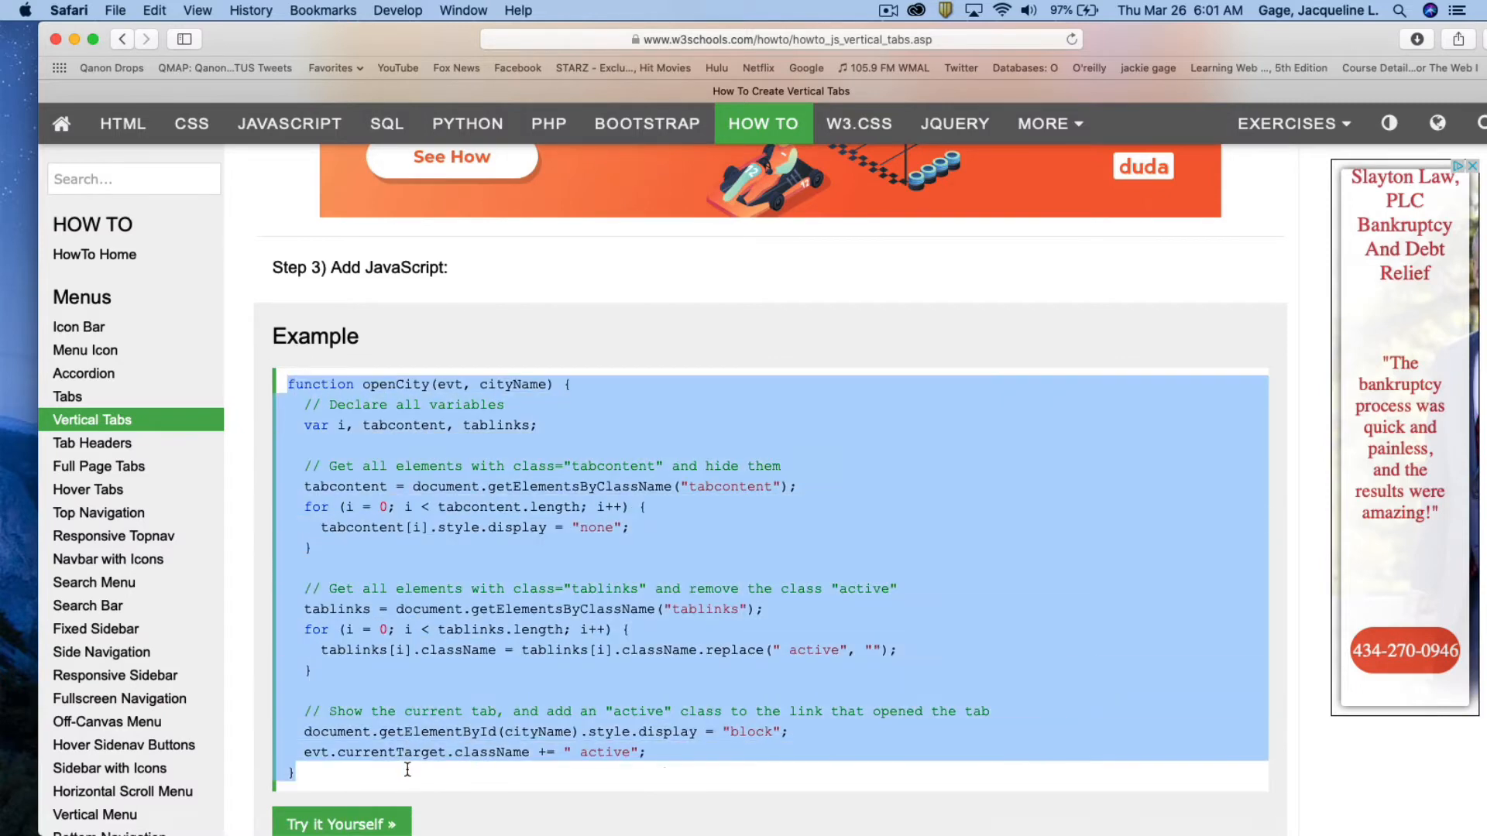
left_click(151, 13)
left_click(168, 99)
key("super+Tab")
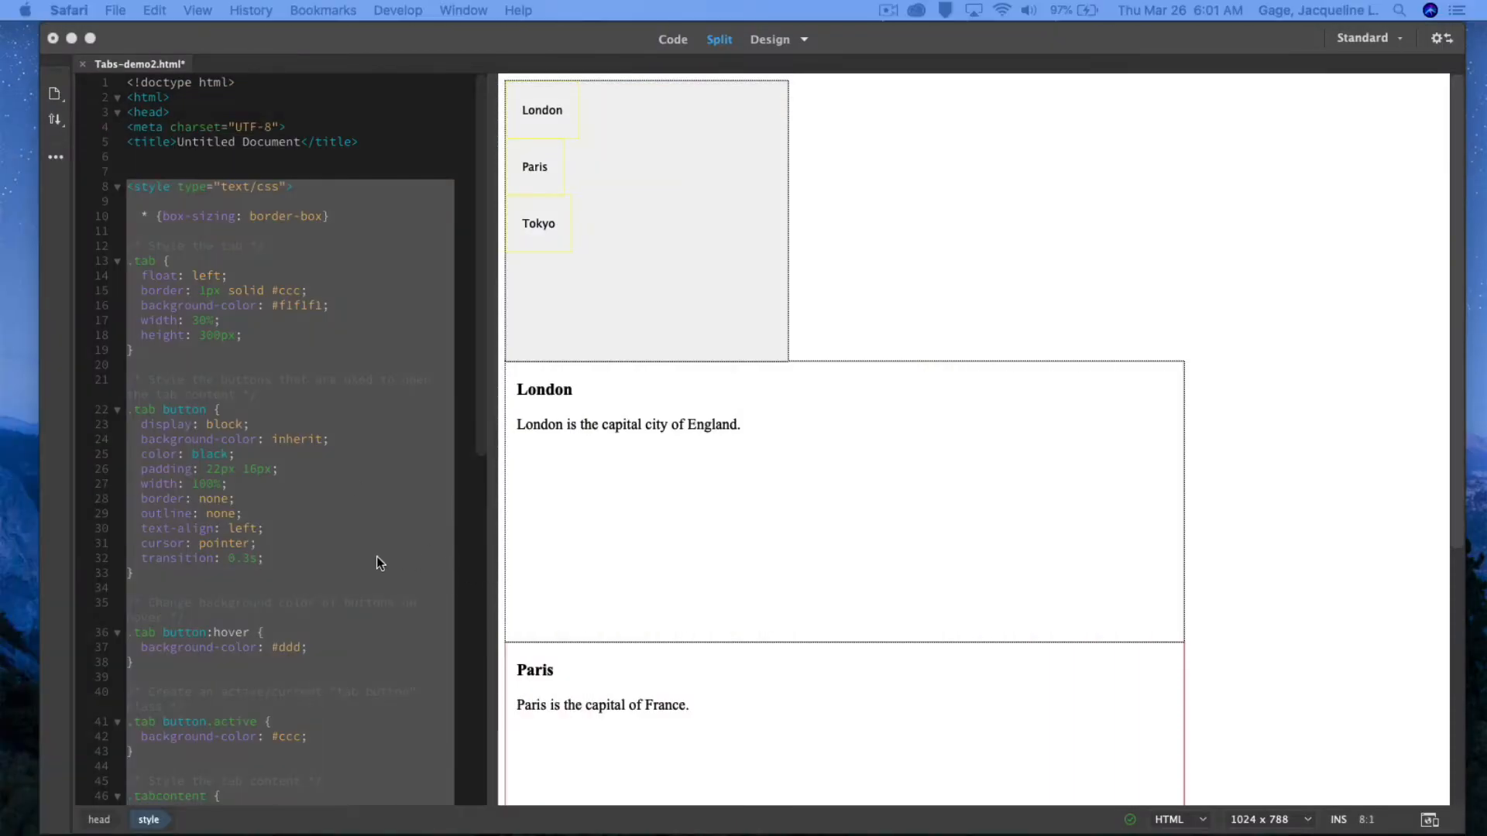
scroll(376, 563, "down", 3)
scroll(376, 563, "down", 3)
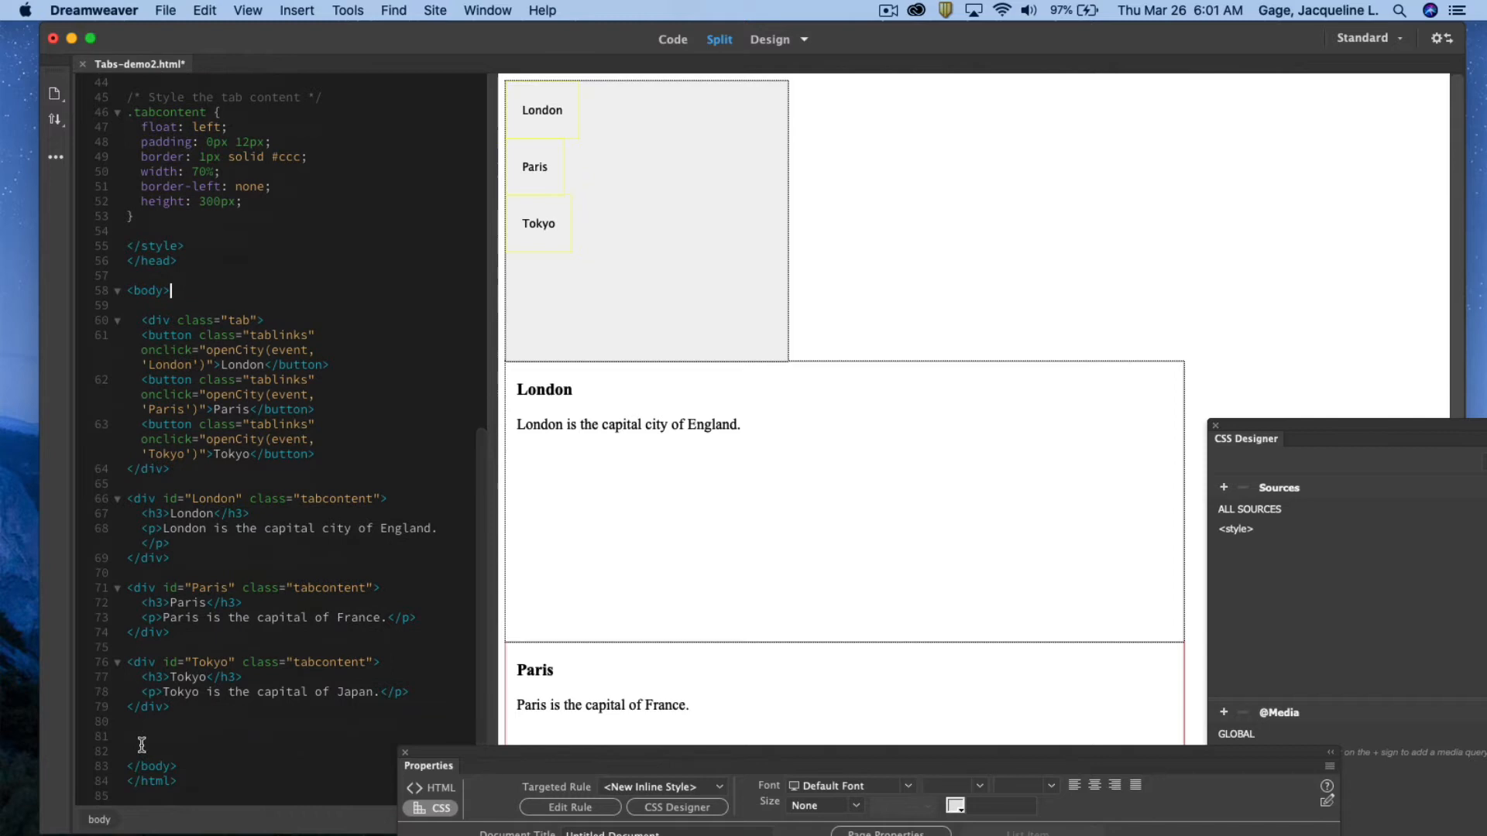
- Insert a script block after the Tokyo div, before the closing body tag
left_click(148, 706)
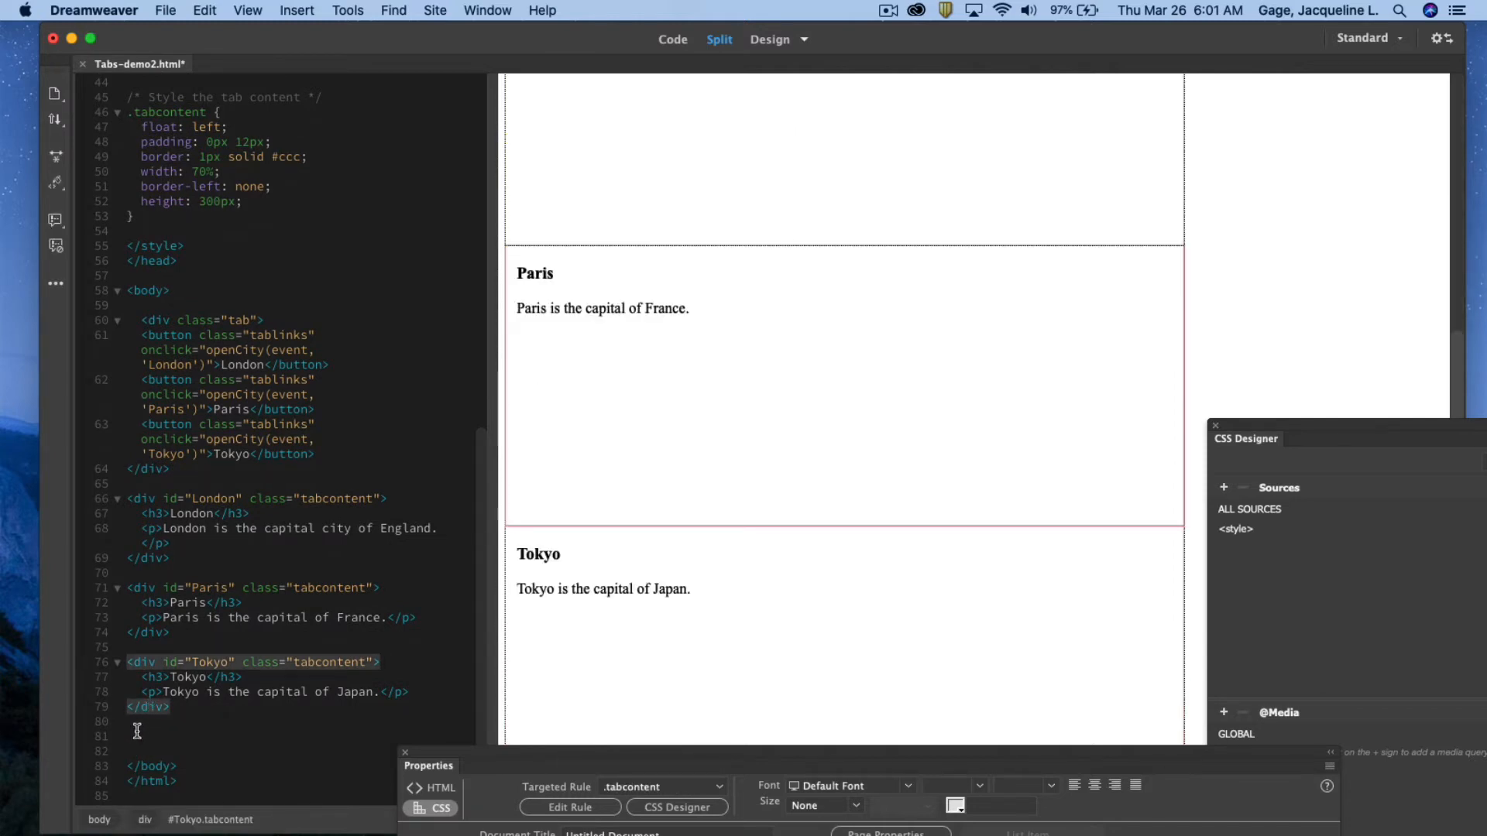
left_click_drag(129, 767, 182, 768)
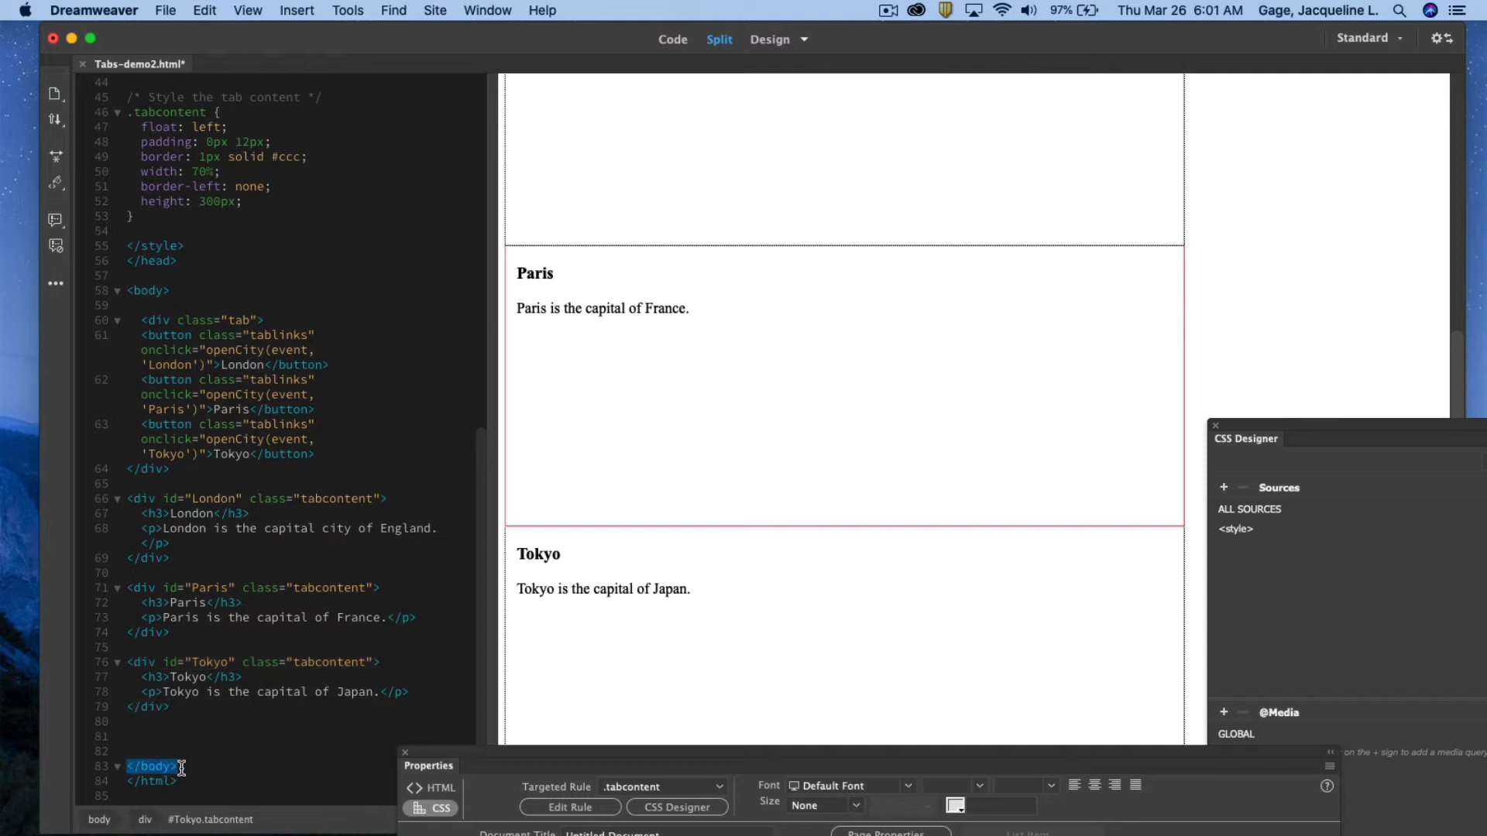
left_click(183, 739)
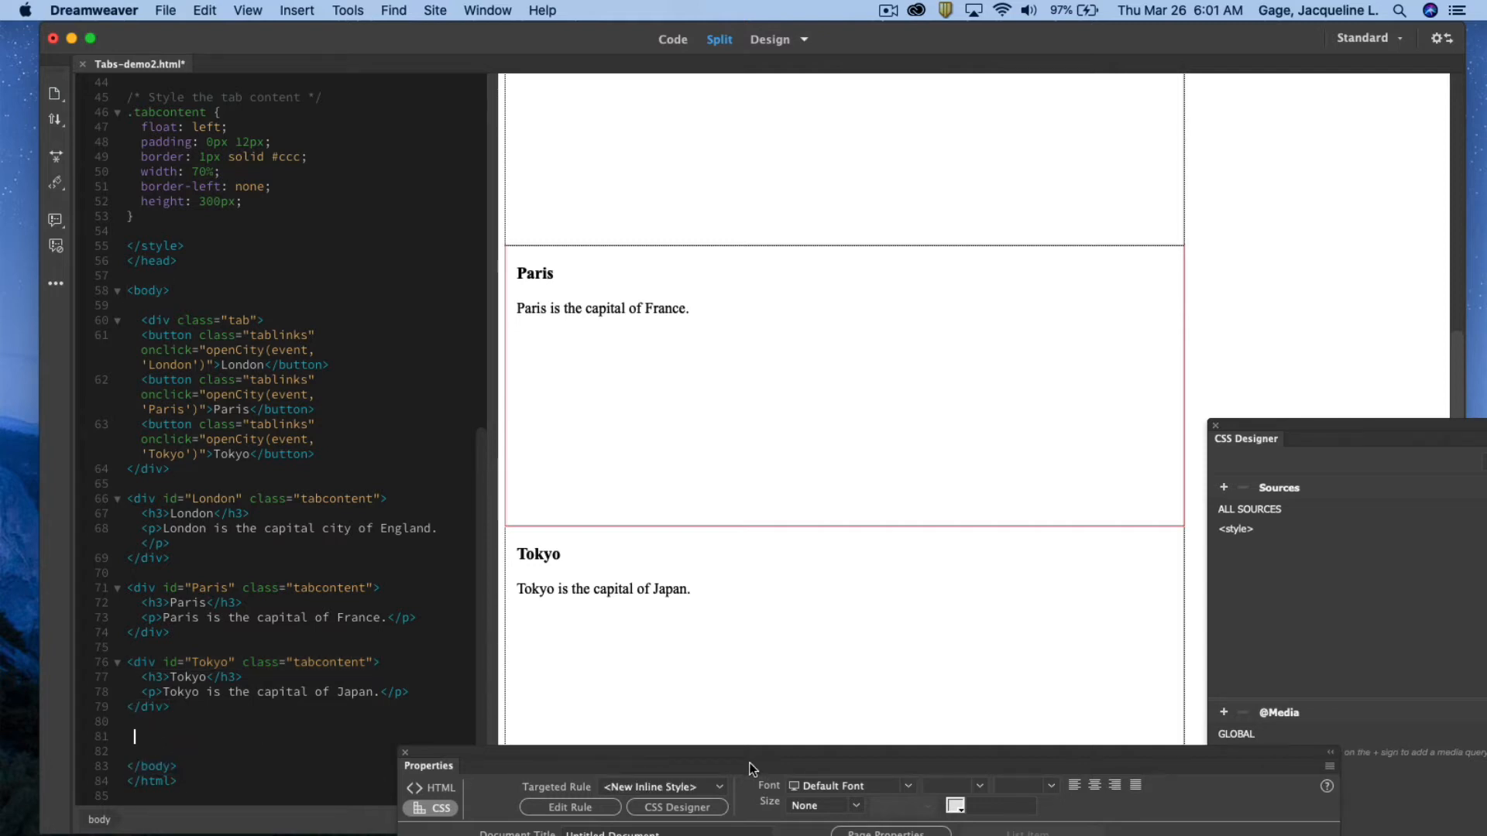
type("<s")
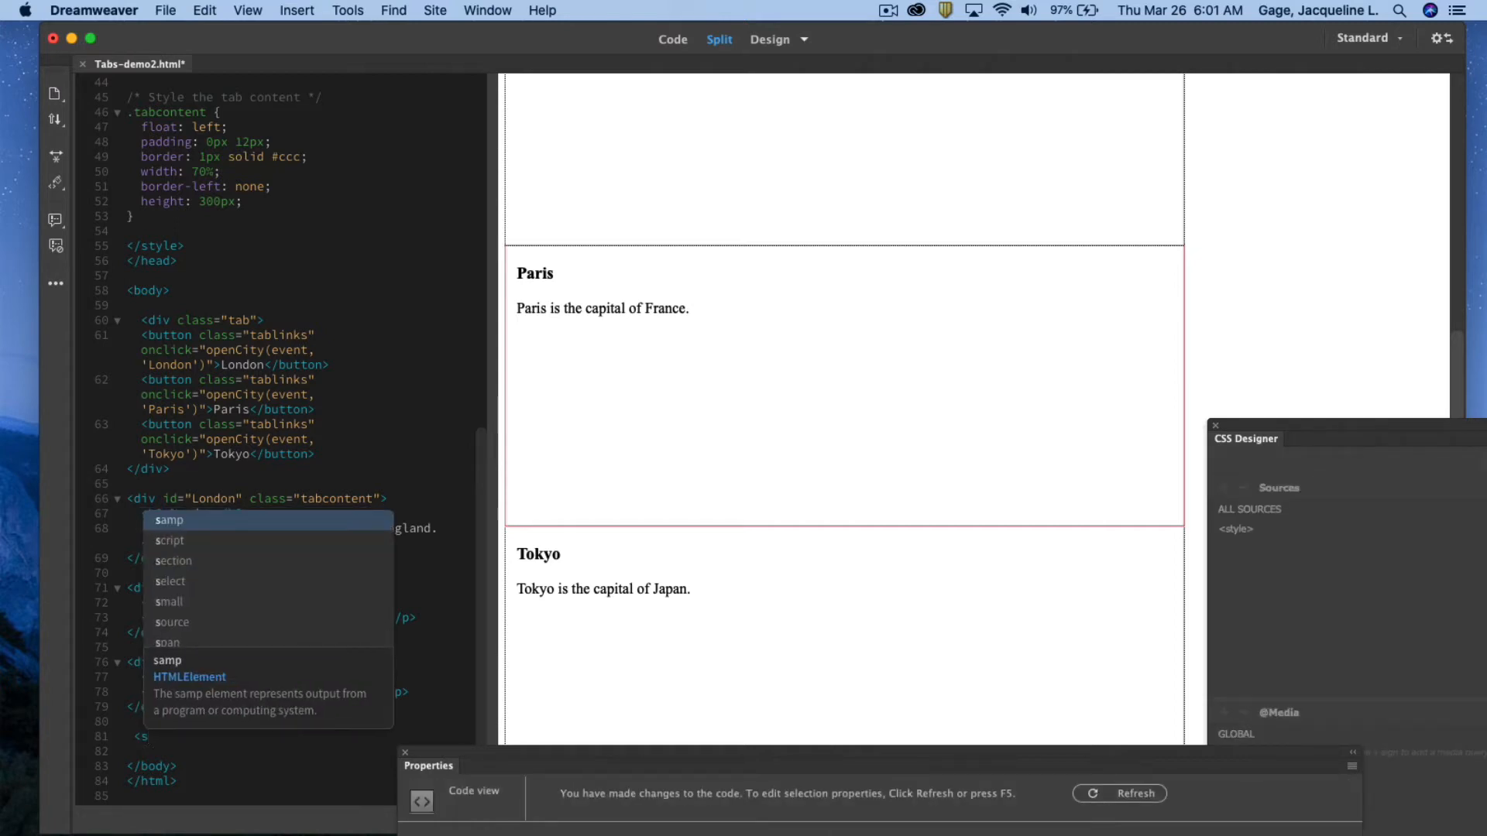
left_click(198, 543)
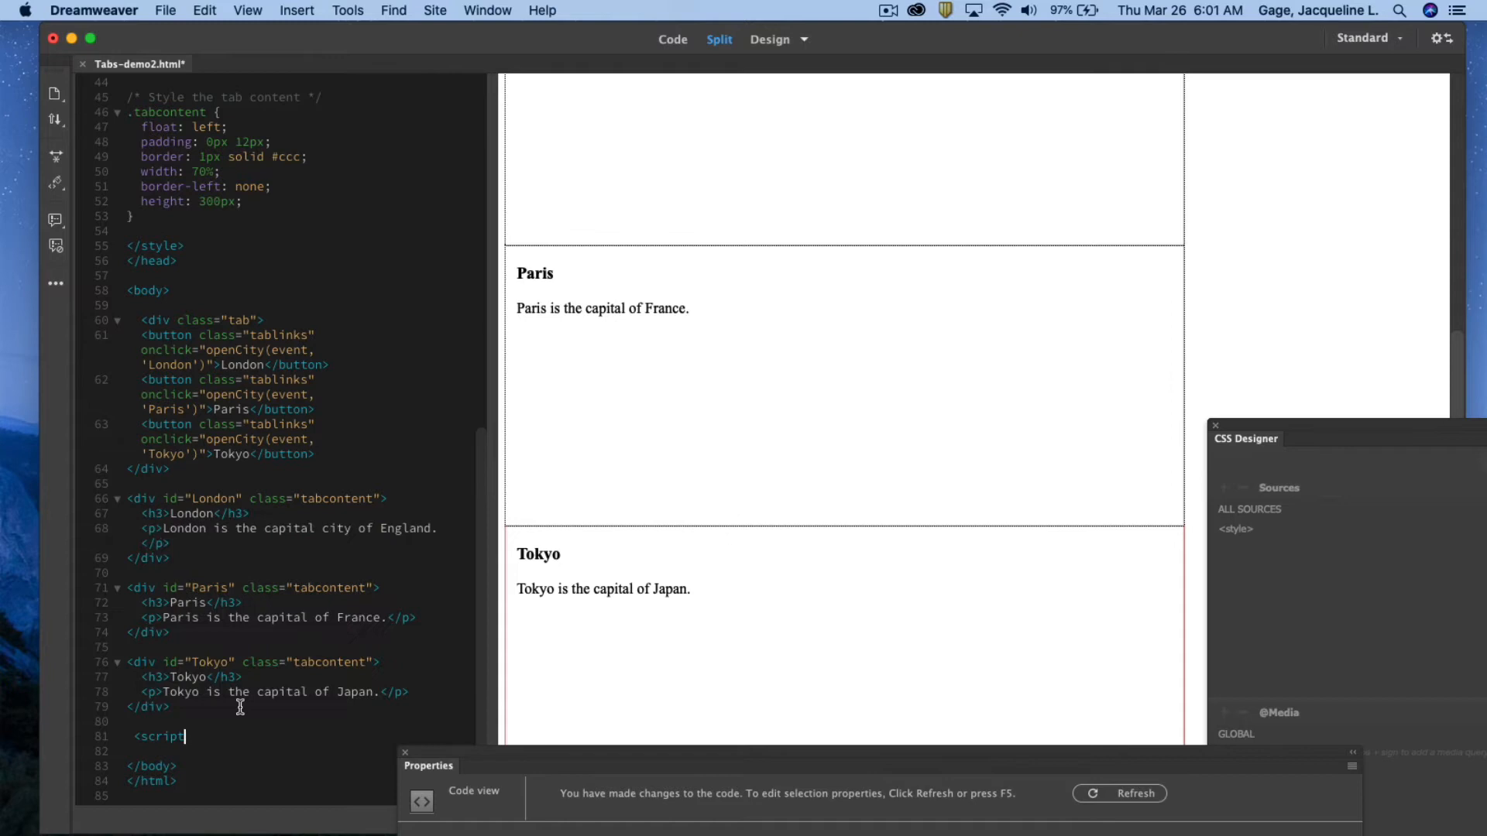
type(">")
key("Return")
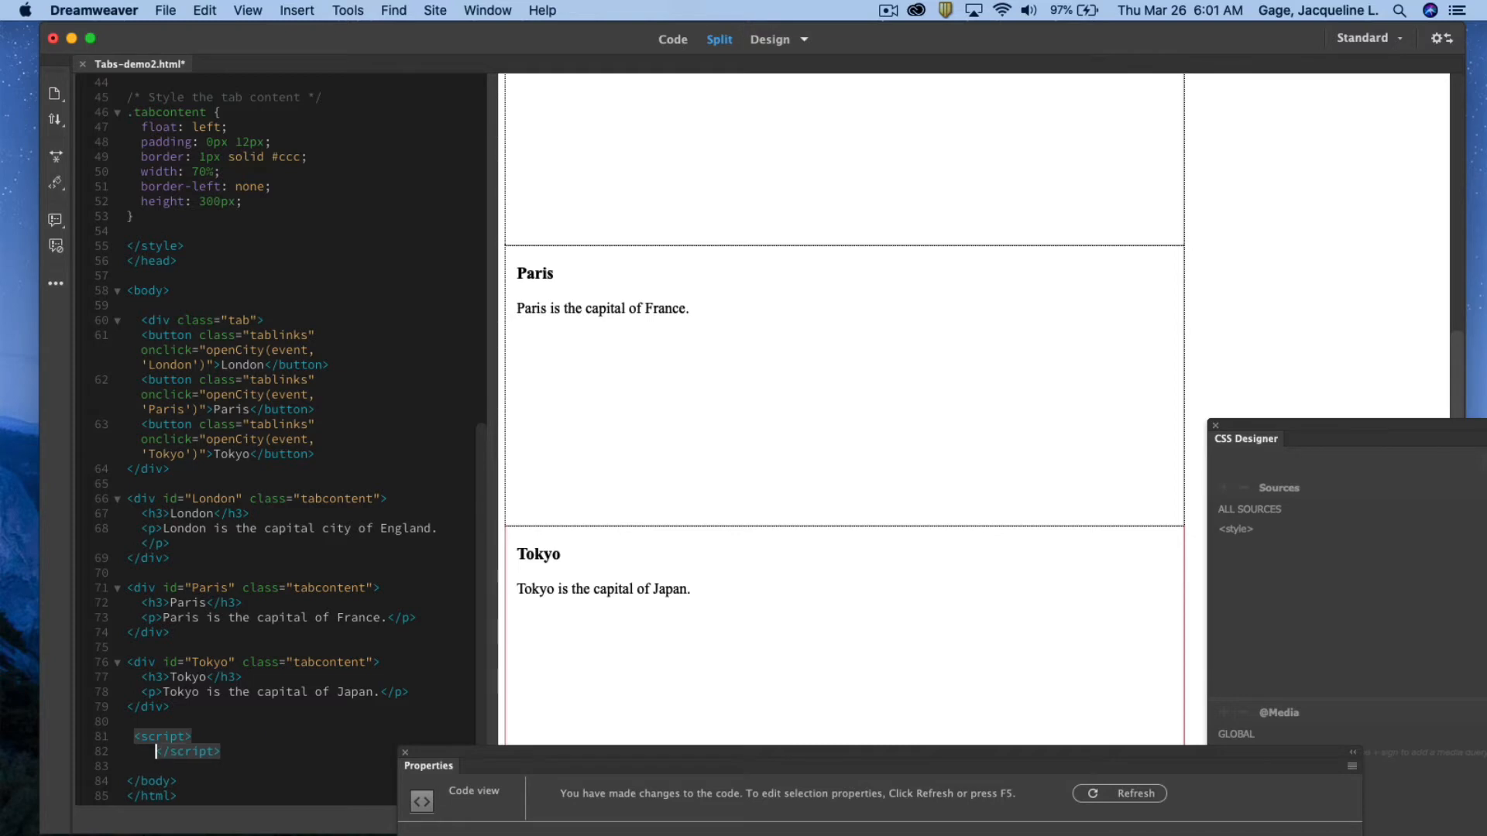
key("Return")
key("Return")
key("Return")
scroll(196, 709, "down", 2)
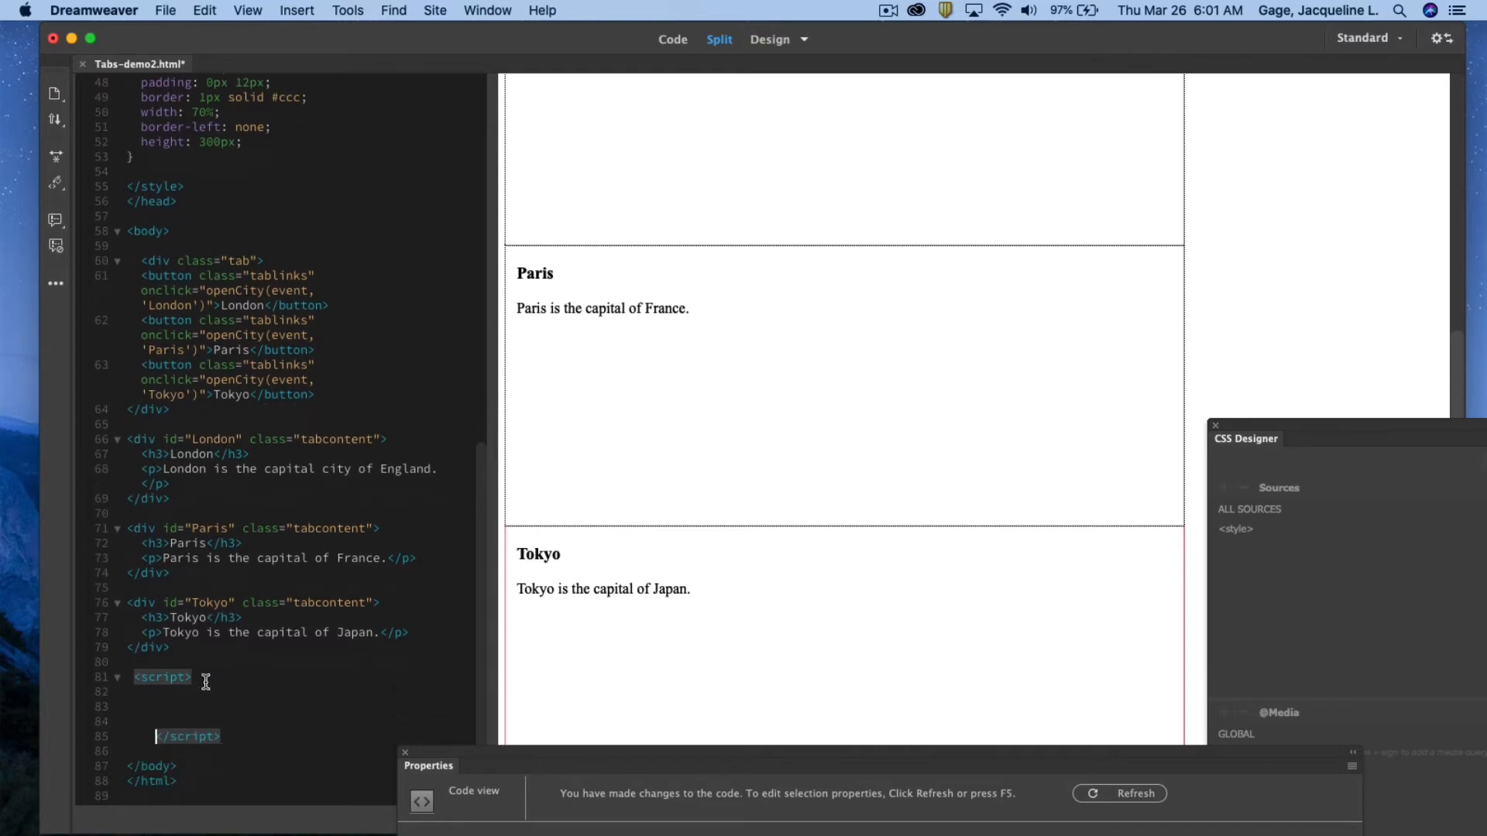
- Paste the openCity function into the script block and dock CSS Designer beside Properties
left_click(137, 696)
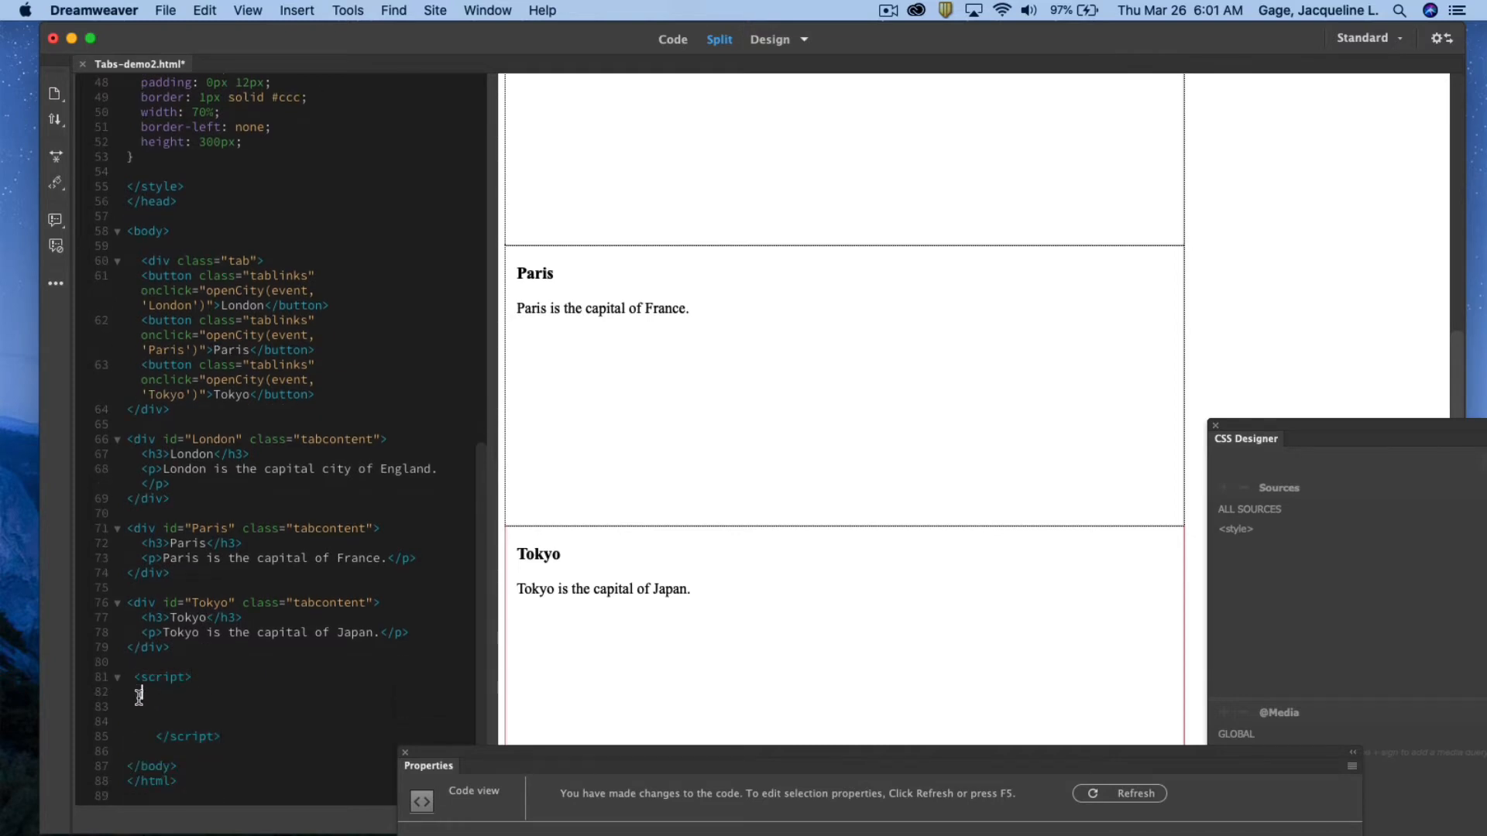
left_click(206, 11)
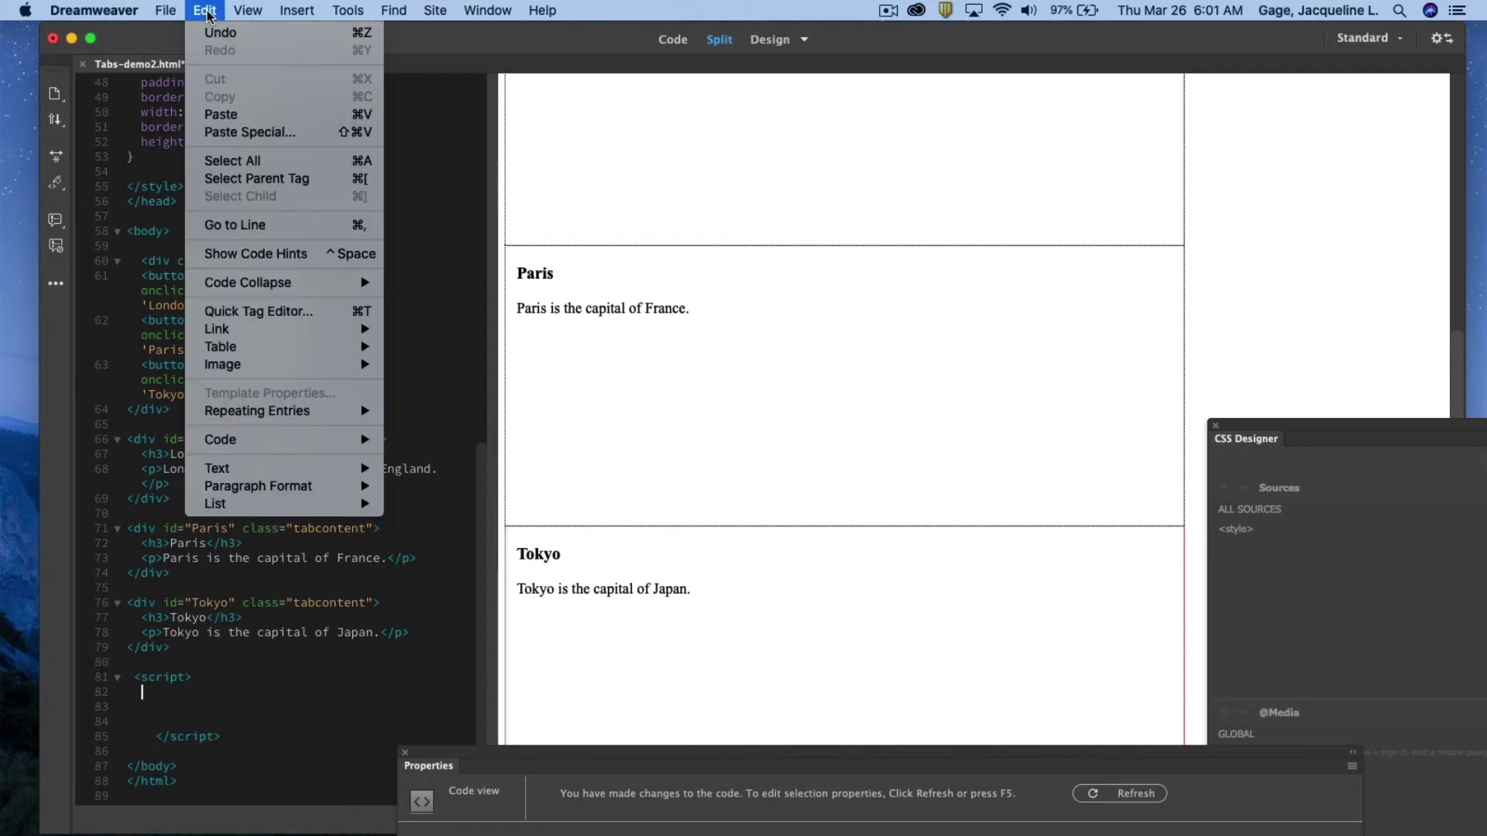
left_click(233, 116)
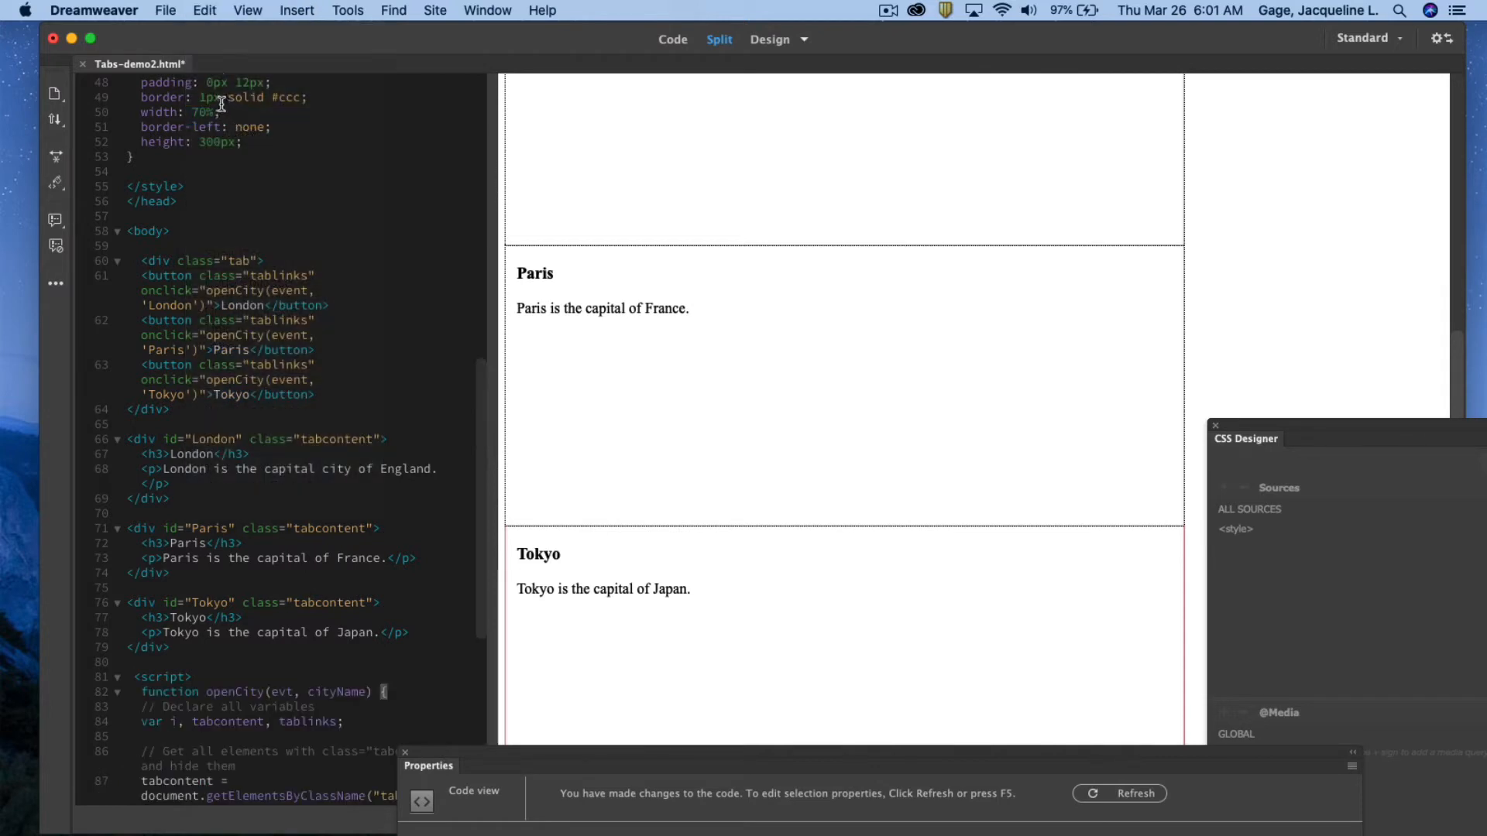
left_click(721, 340)
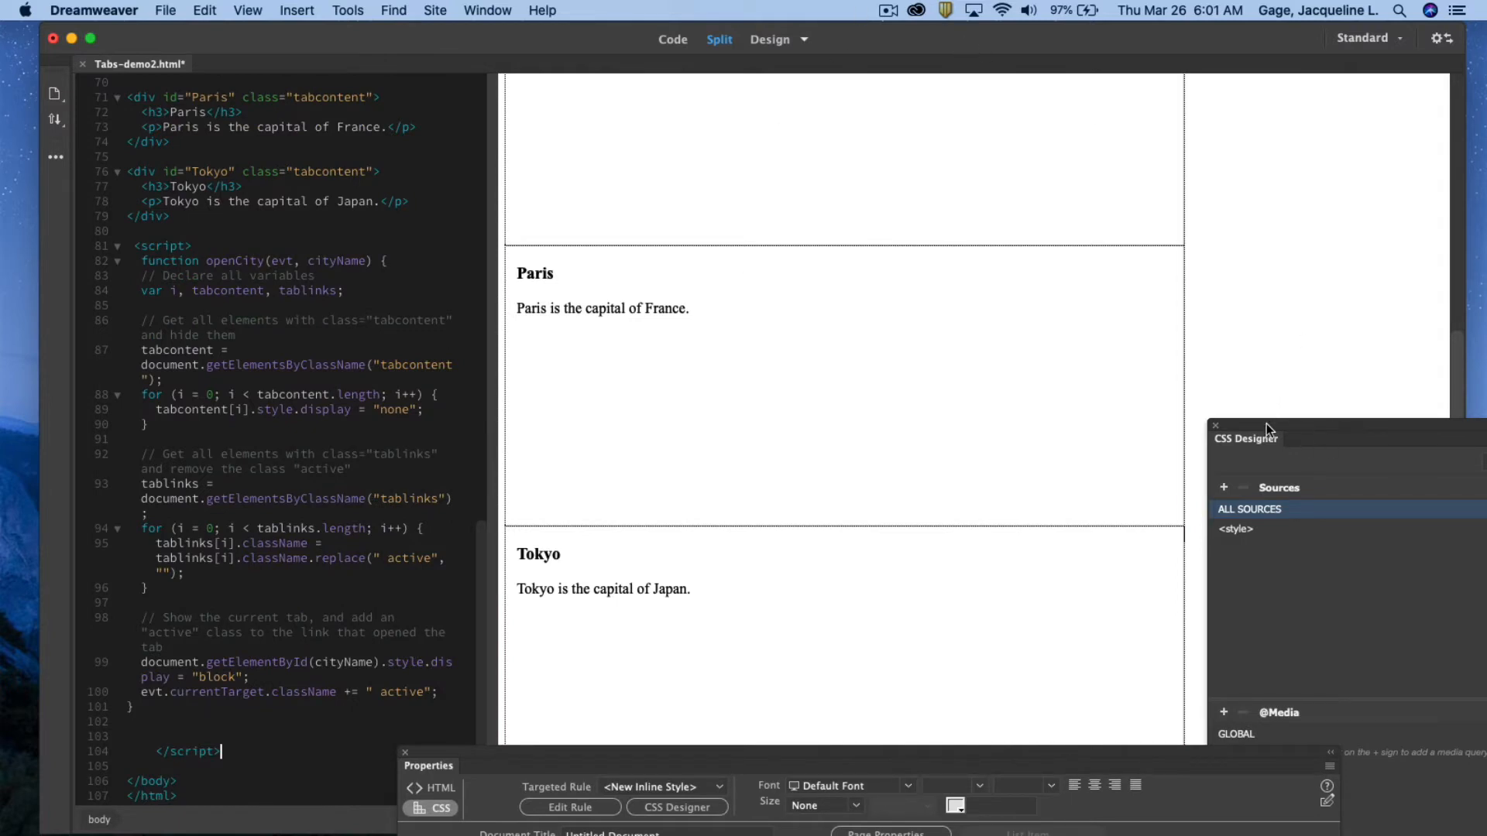
left_click_drag(1267, 428, 1162, 813)
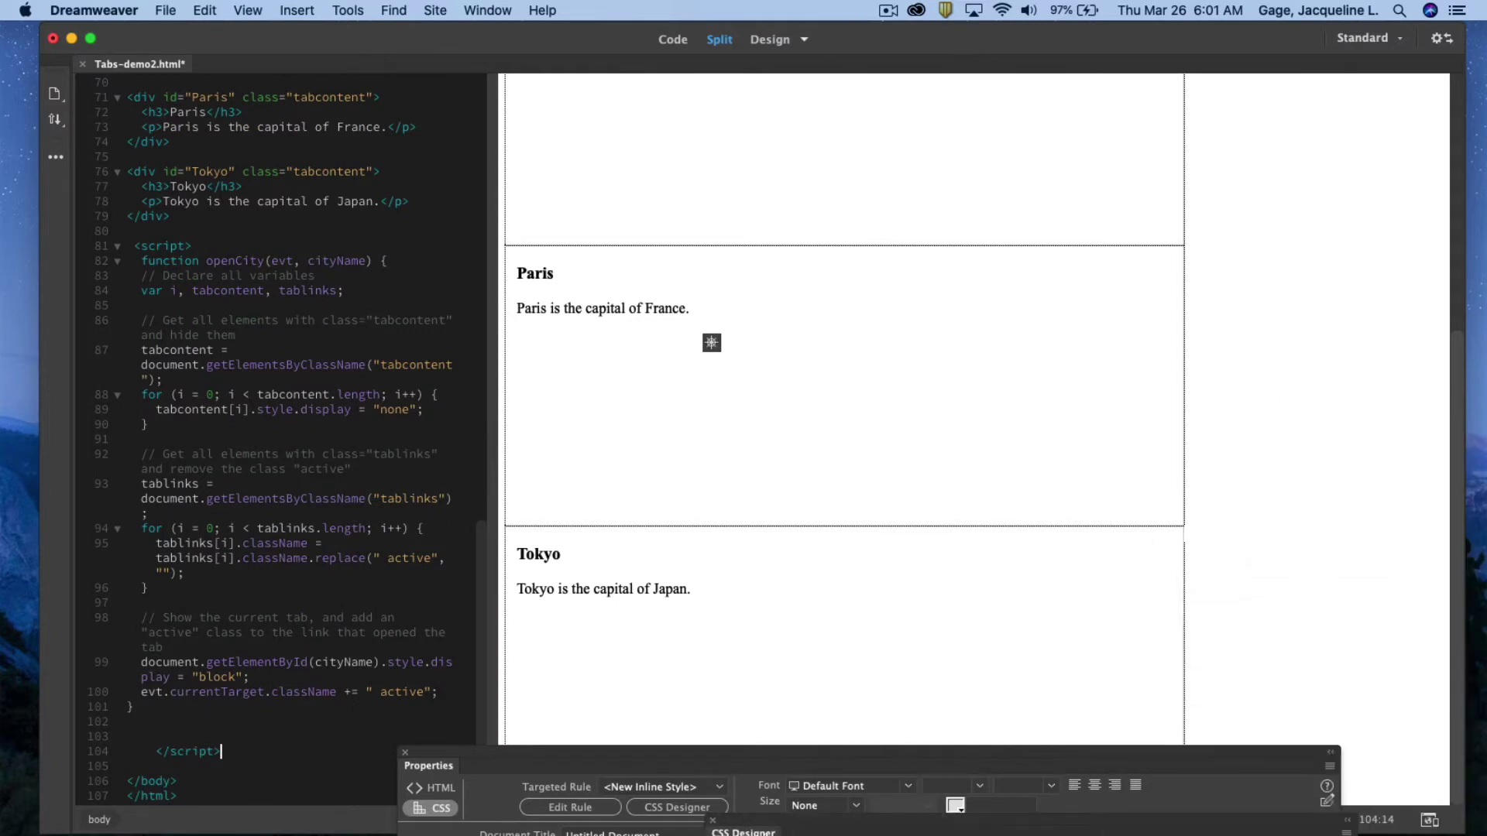
- Preview the page in Safari, saving Tabs-demo2.html when prompted
left_click(1428, 821)
left_click(1173, 597)
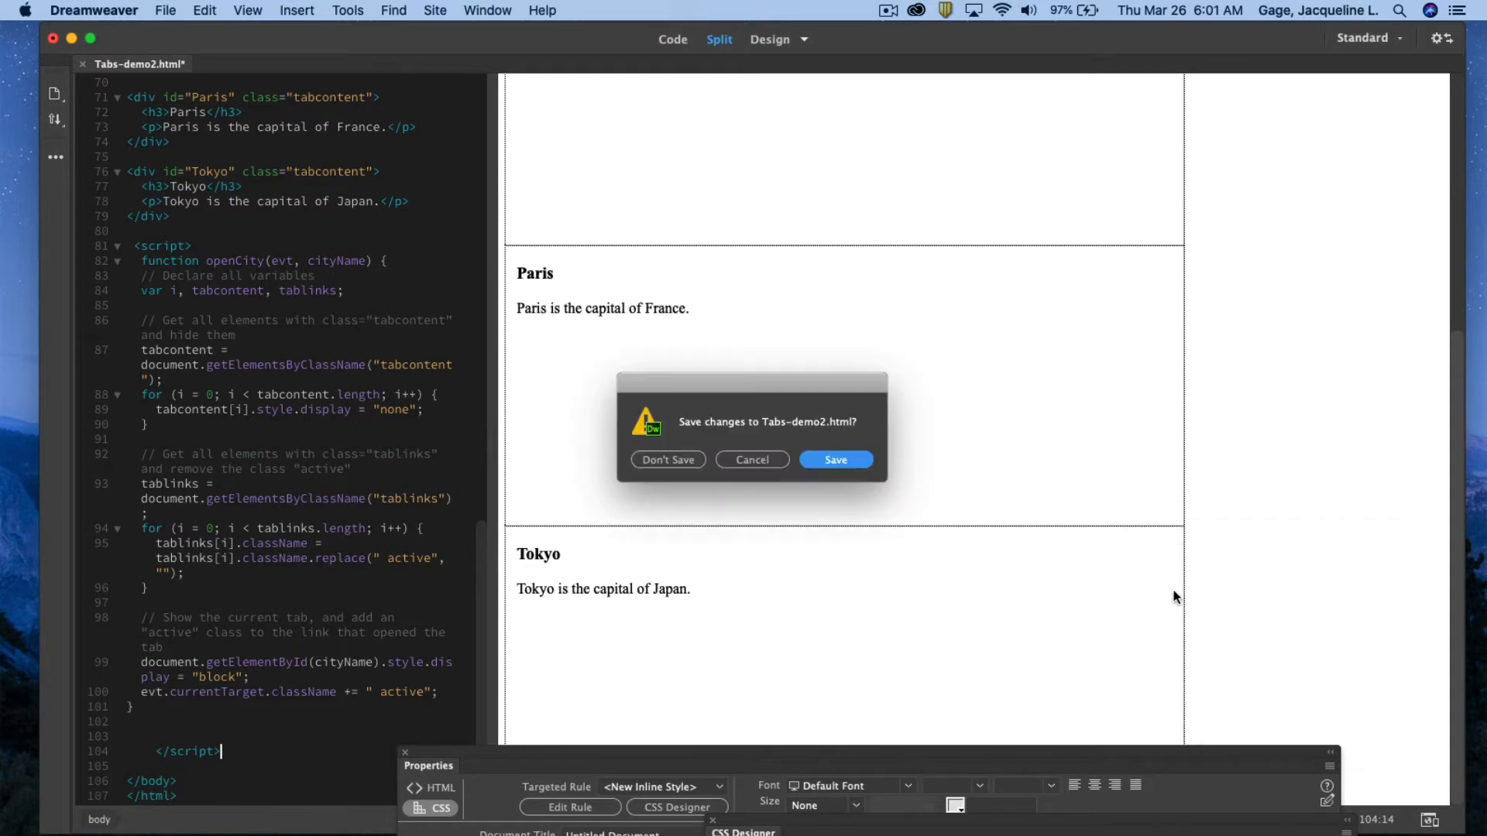
left_click(838, 461)
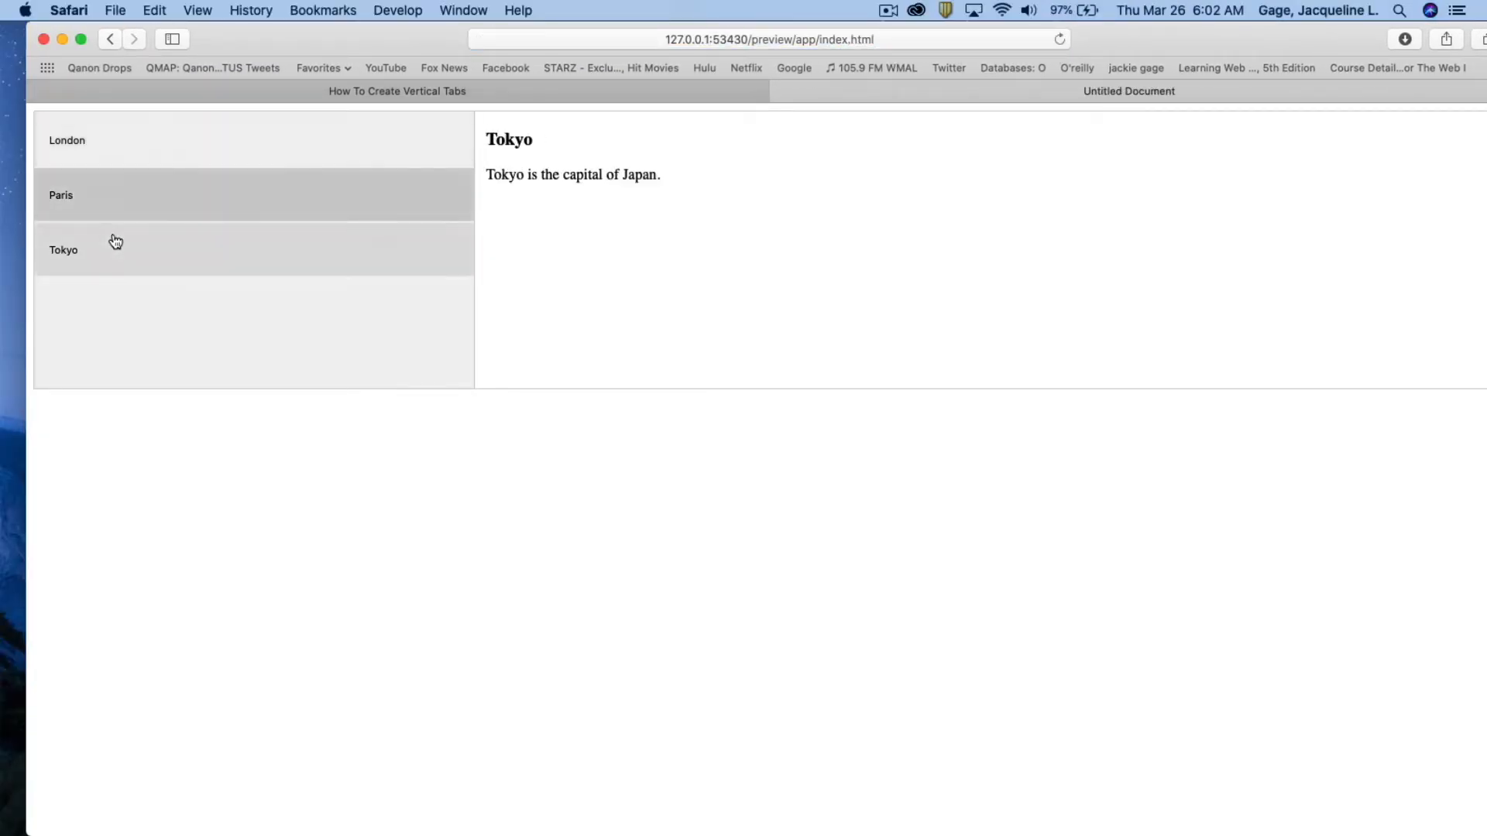
- Switch between the London, Paris and Tokyo tabs in the Safari preview, then reload the page
left_click(107, 203)
left_click(114, 137)
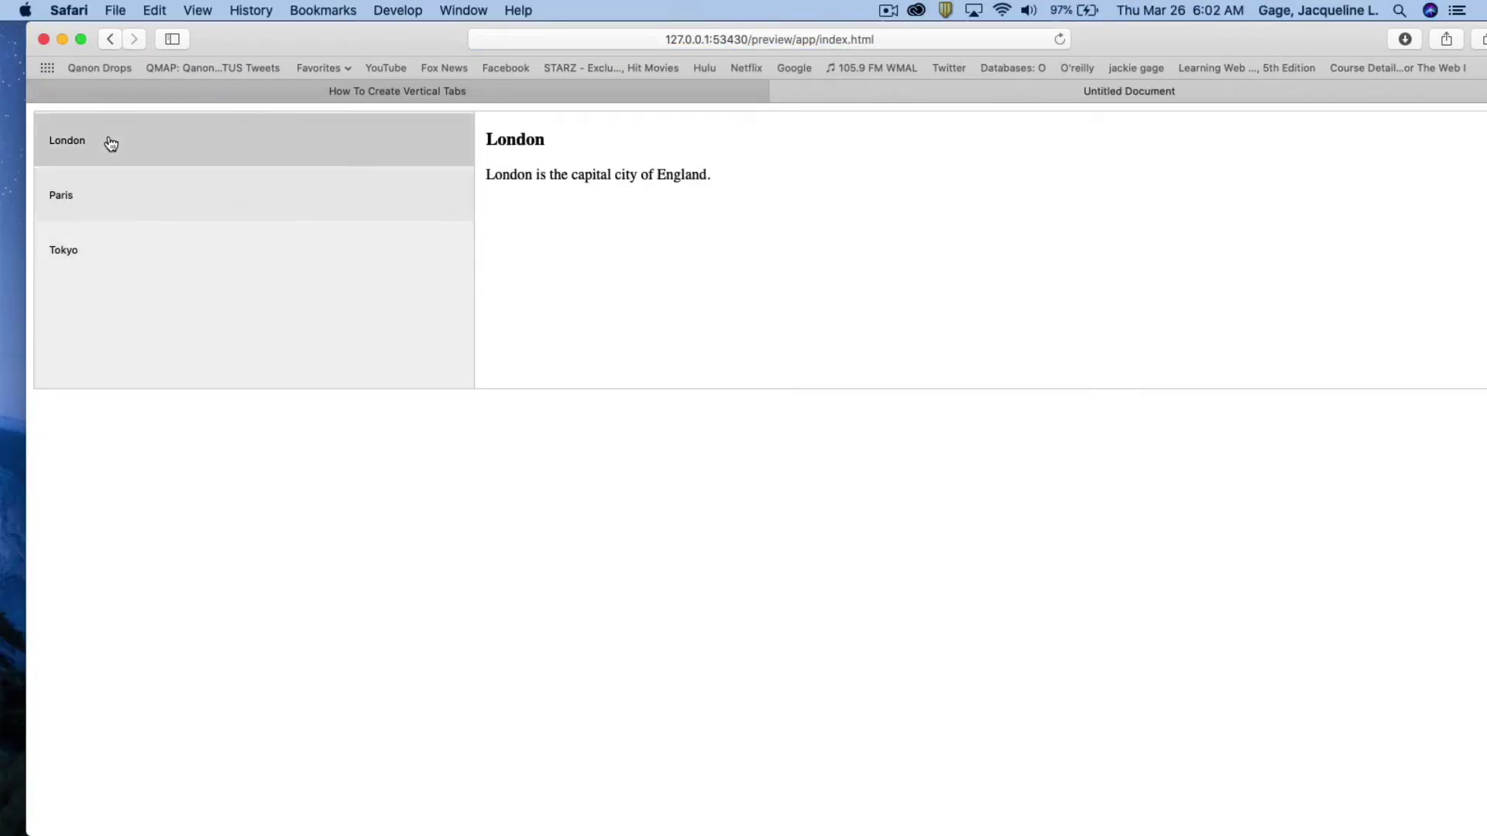
left_click(101, 208)
left_click(95, 242)
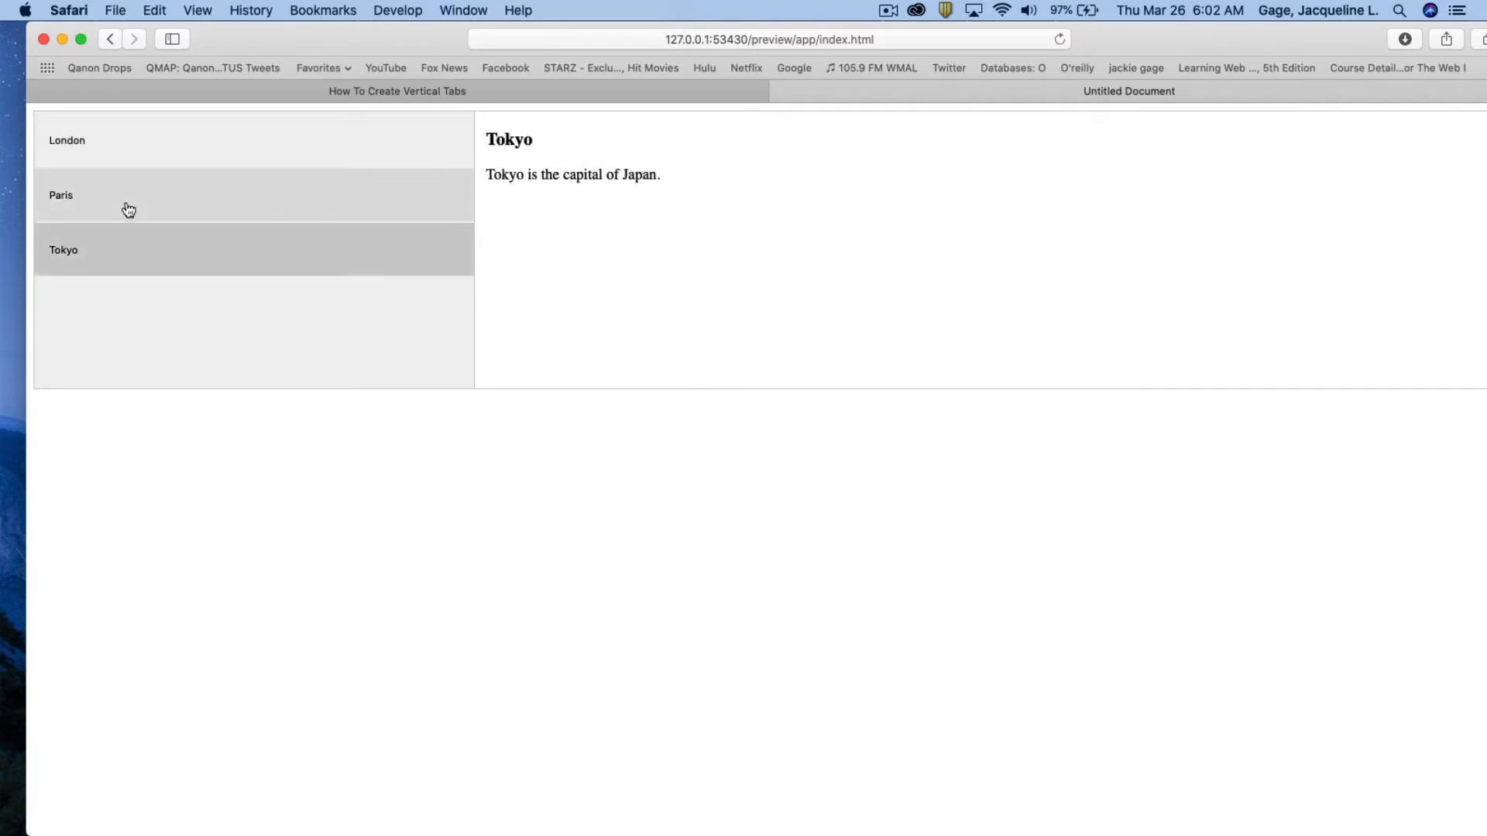
left_click(128, 210)
left_click(141, 148)
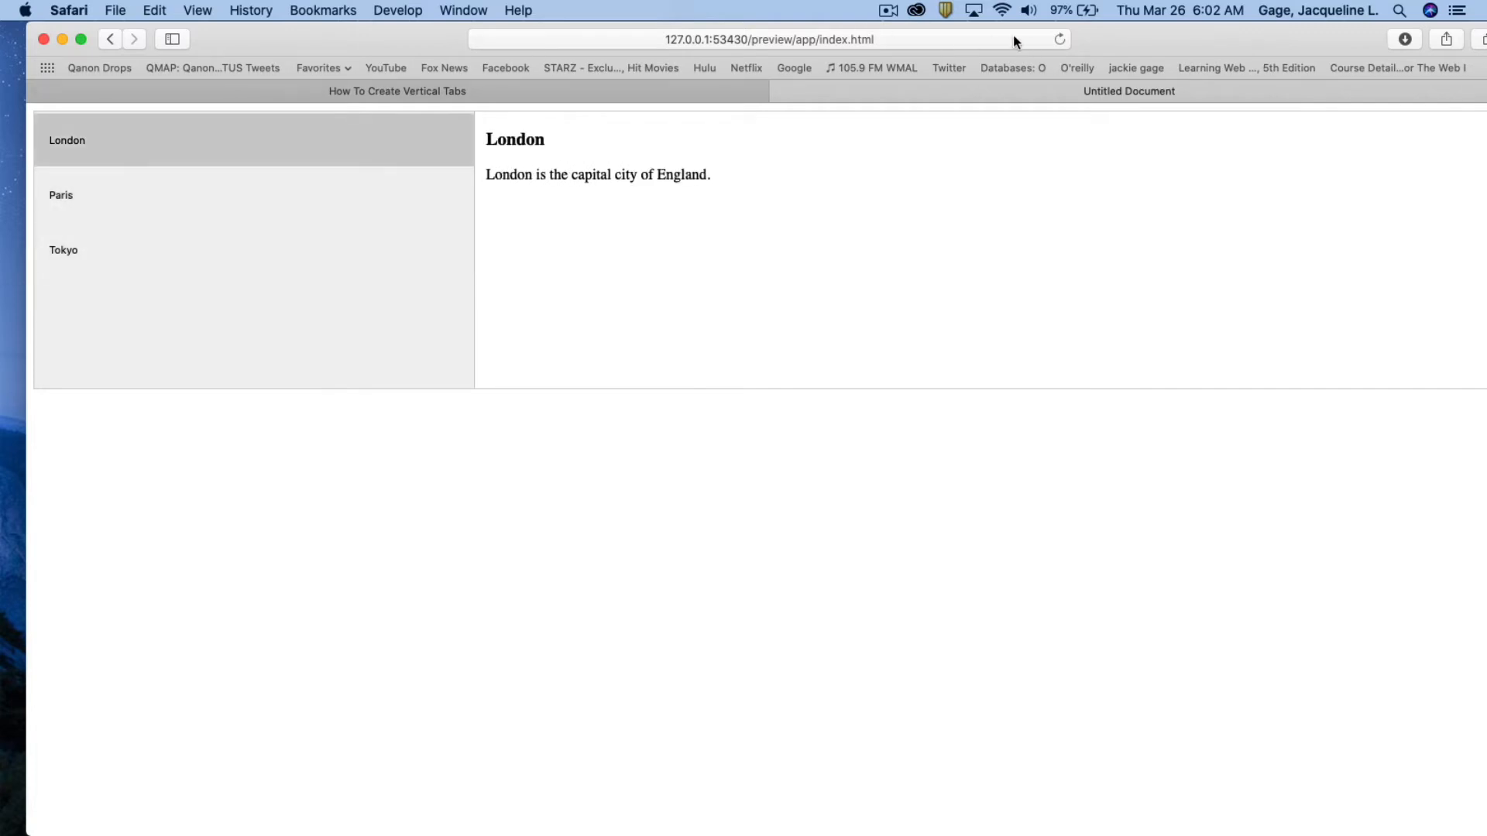
left_click(1058, 40)
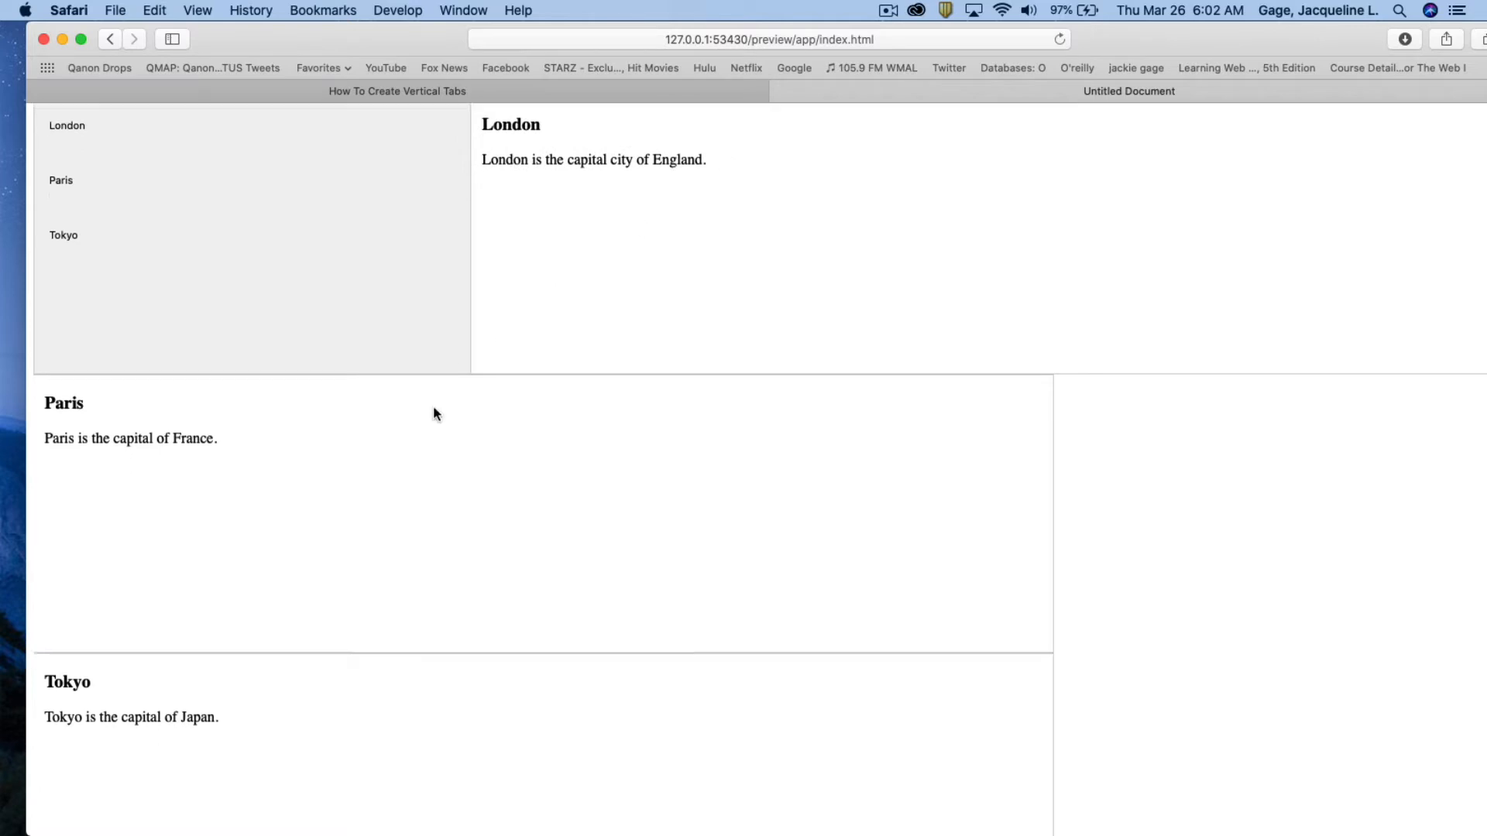
scroll(429, 401, "down", 3)
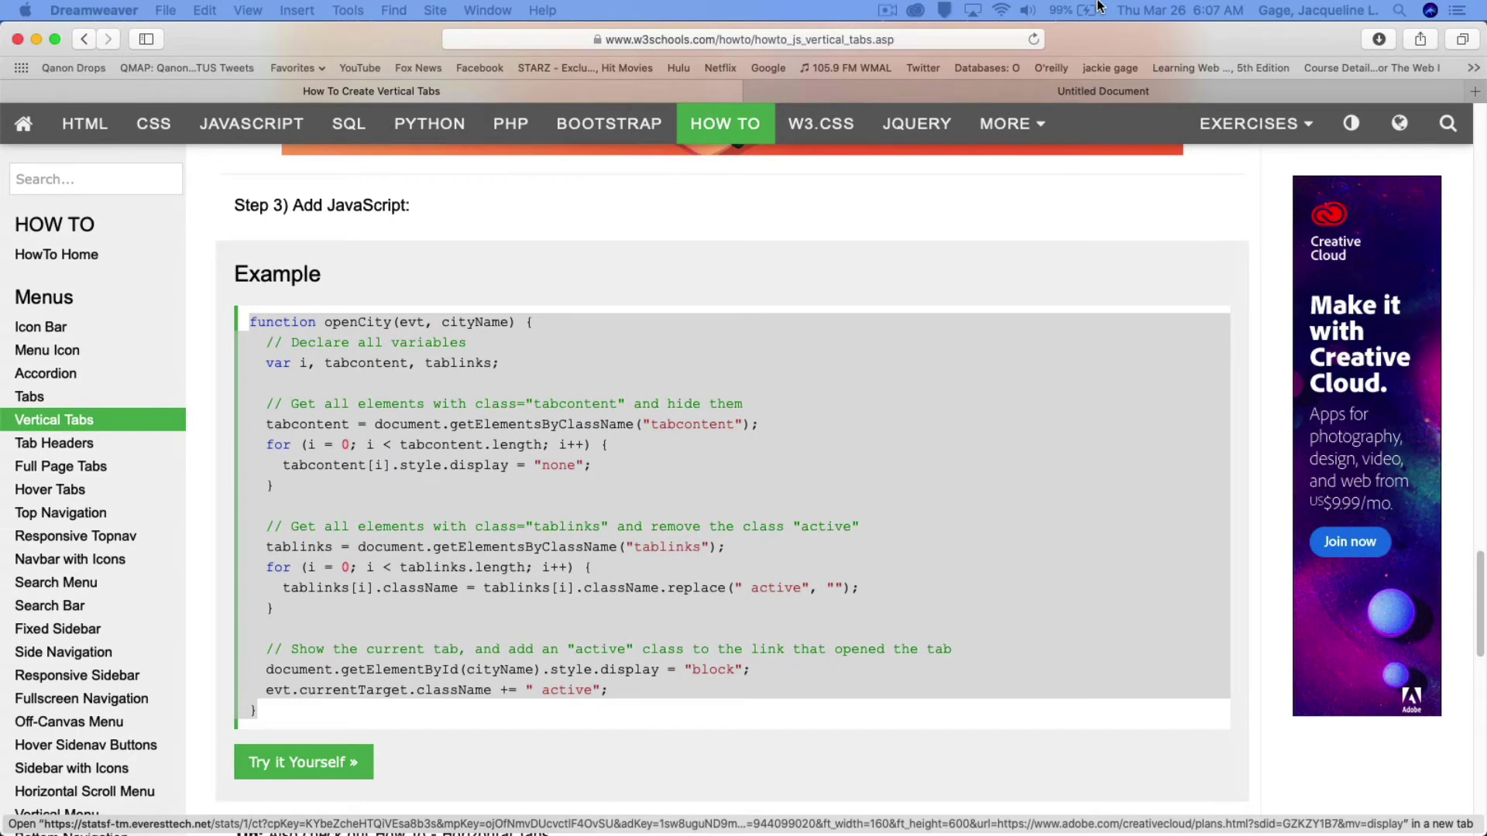
- Open the W3Schools Try it Yourself vertical tabs example and select its full <script> block with the defaultOpen call
left_click(1078, 34)
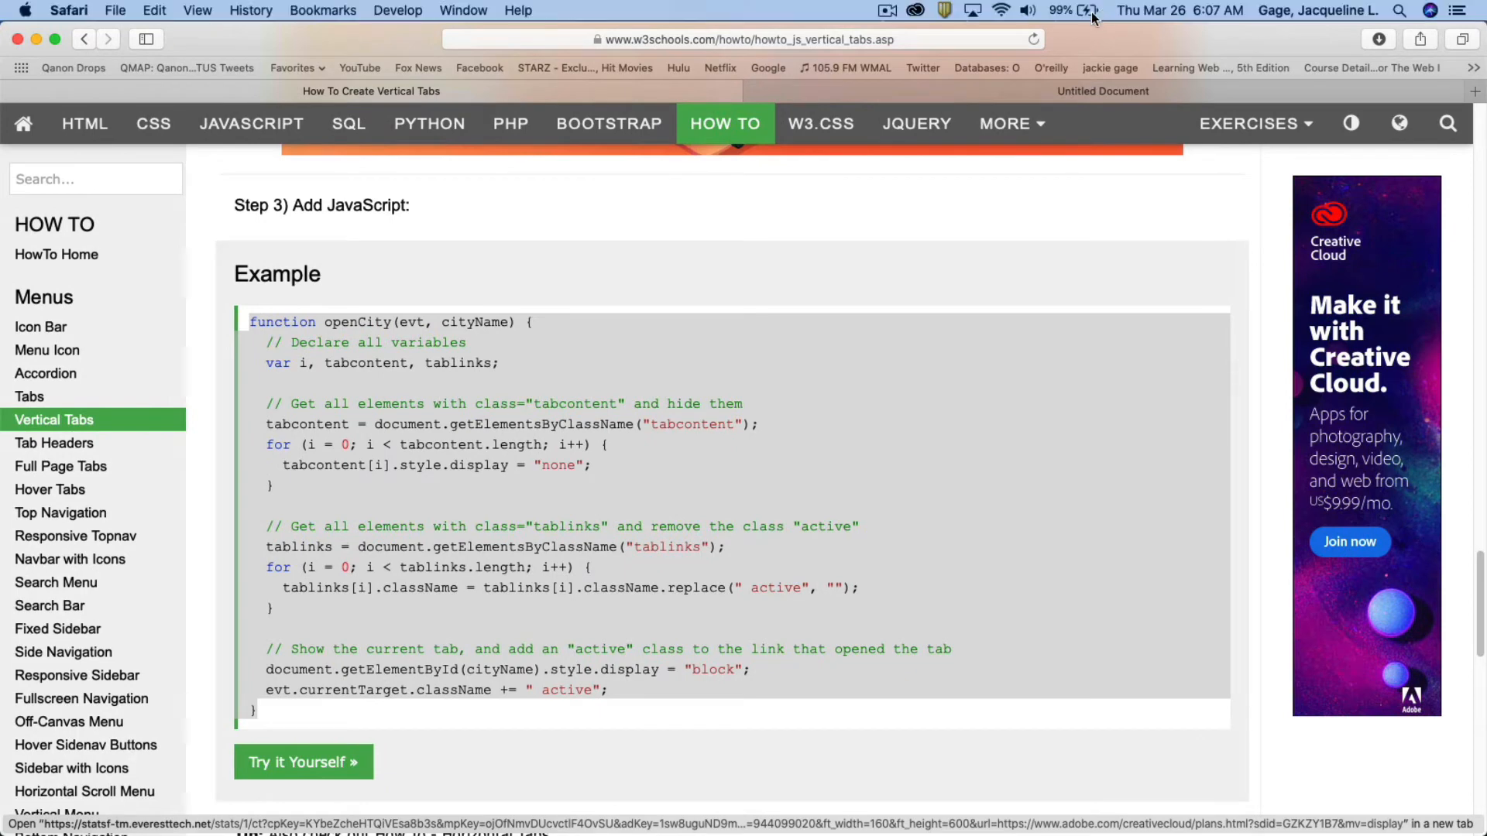
left_click_drag(1082, 38, 1101, 36)
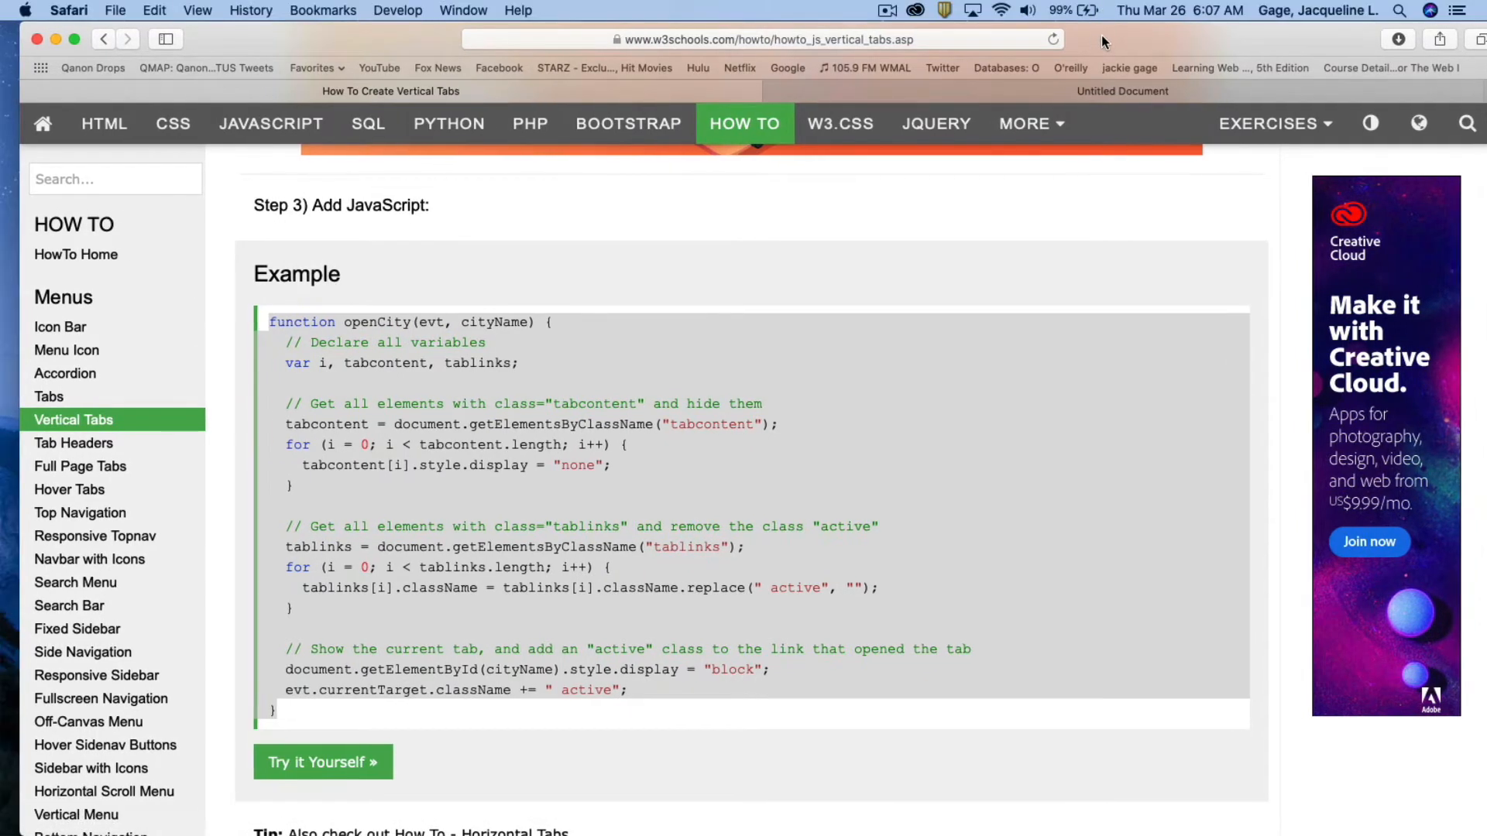
scroll(382, 358, "down", 1)
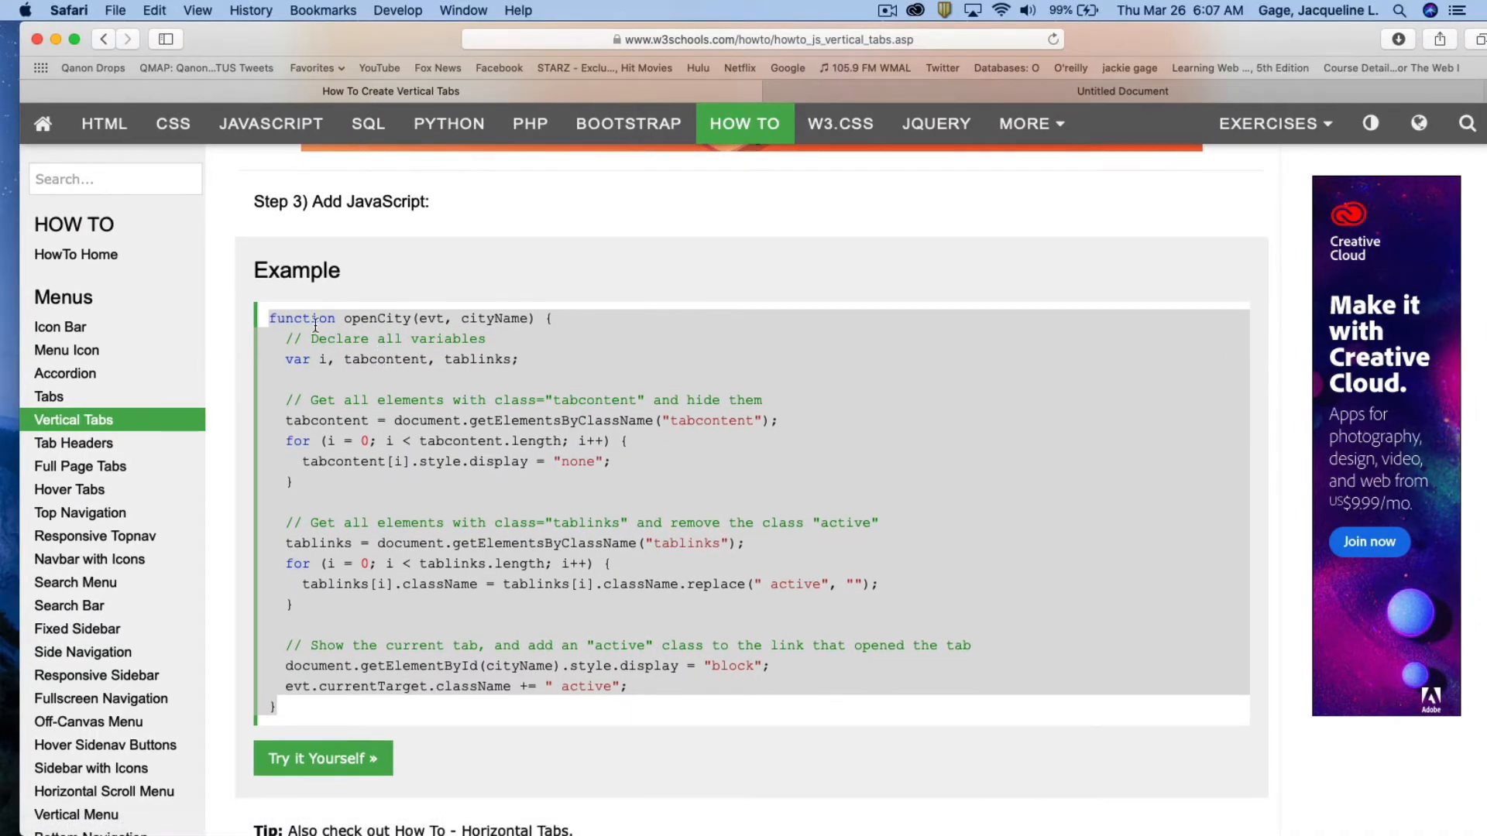
scroll(323, 344, "down", 1)
scroll(331, 363, "down", 2)
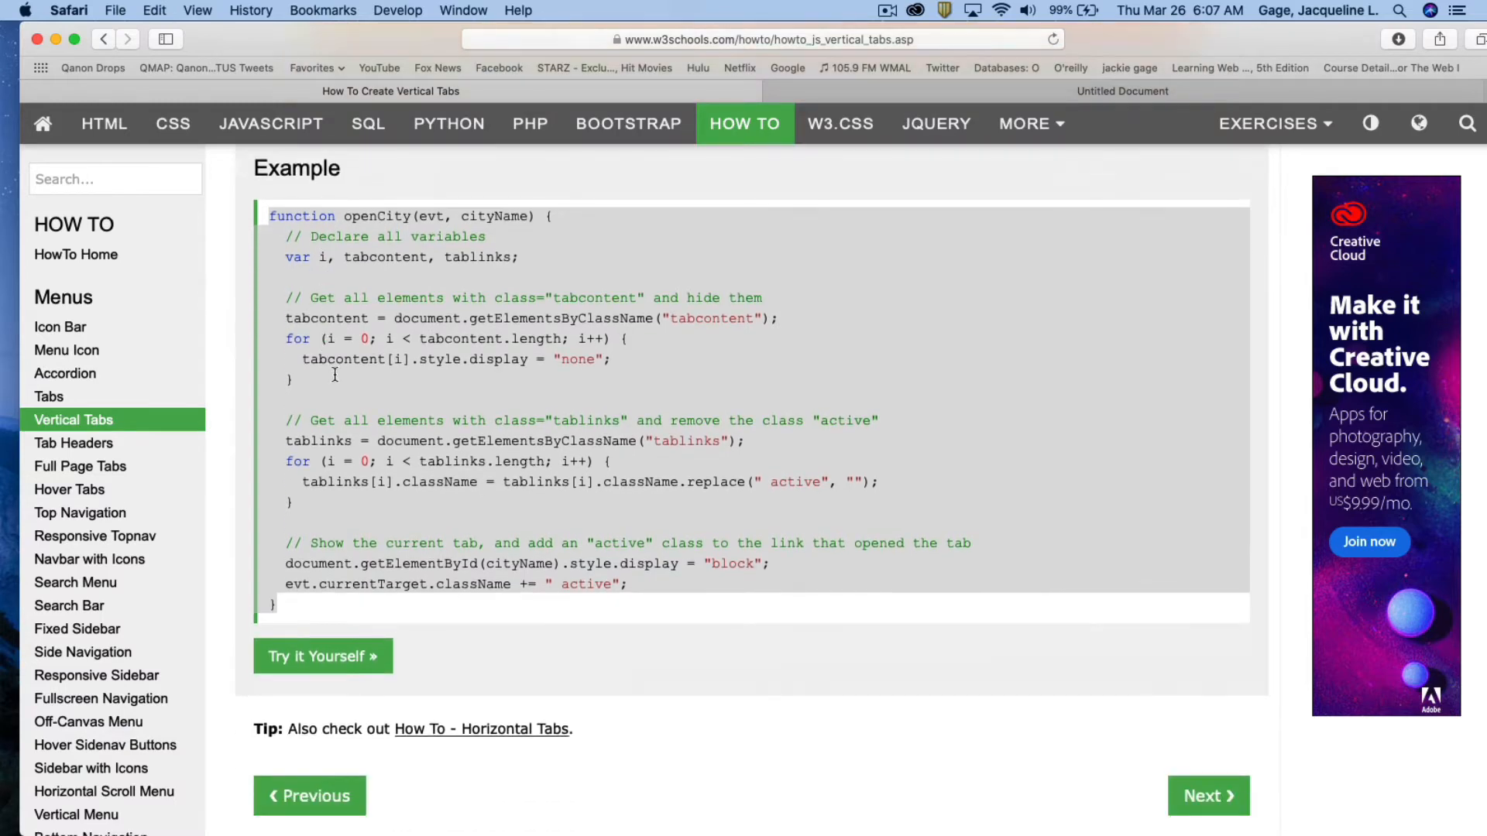
left_click(343, 659)
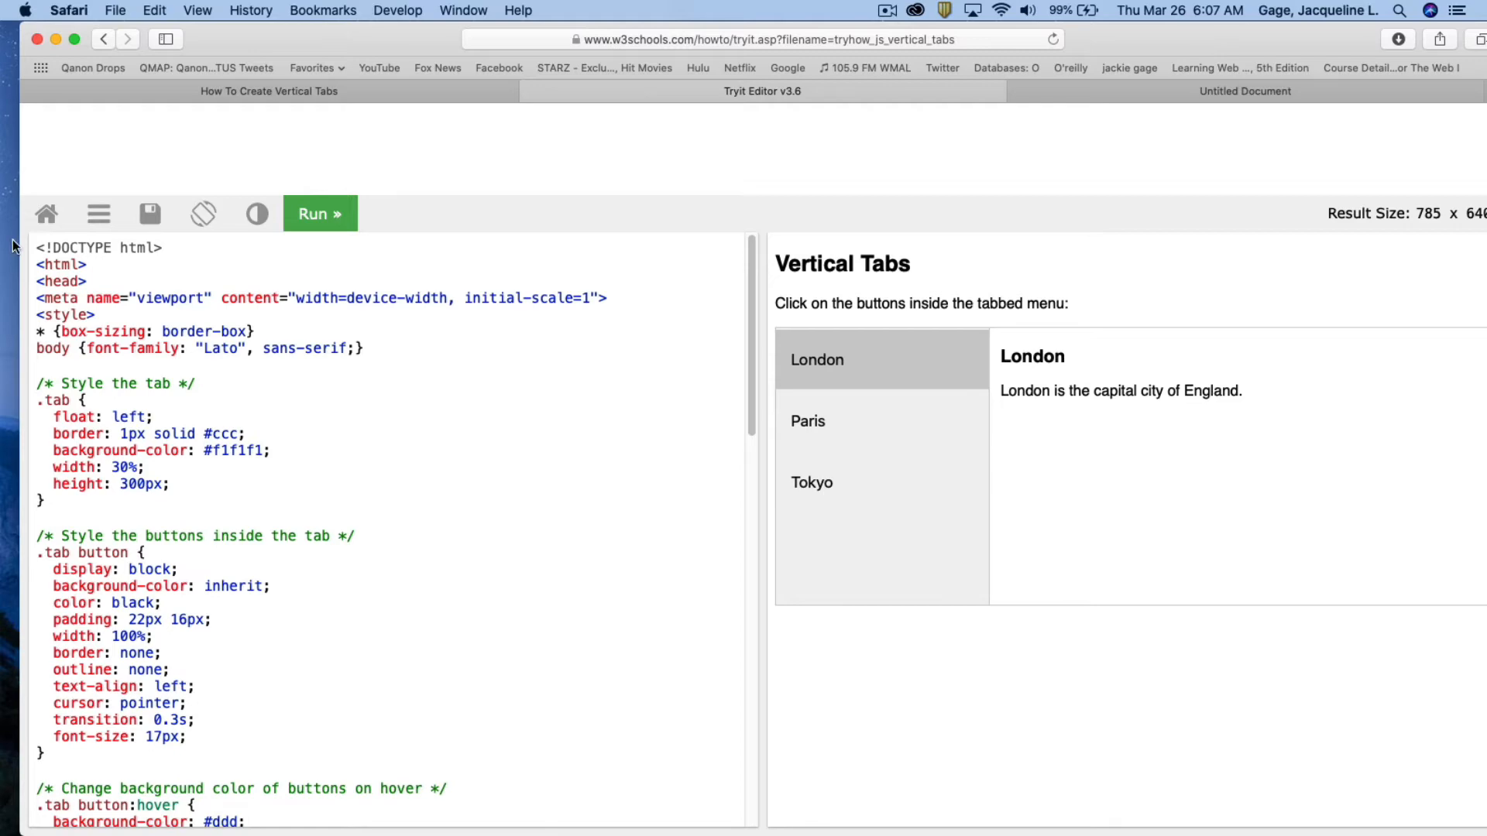
scroll(290, 627, "down", 2)
scroll(303, 665, "down", 10)
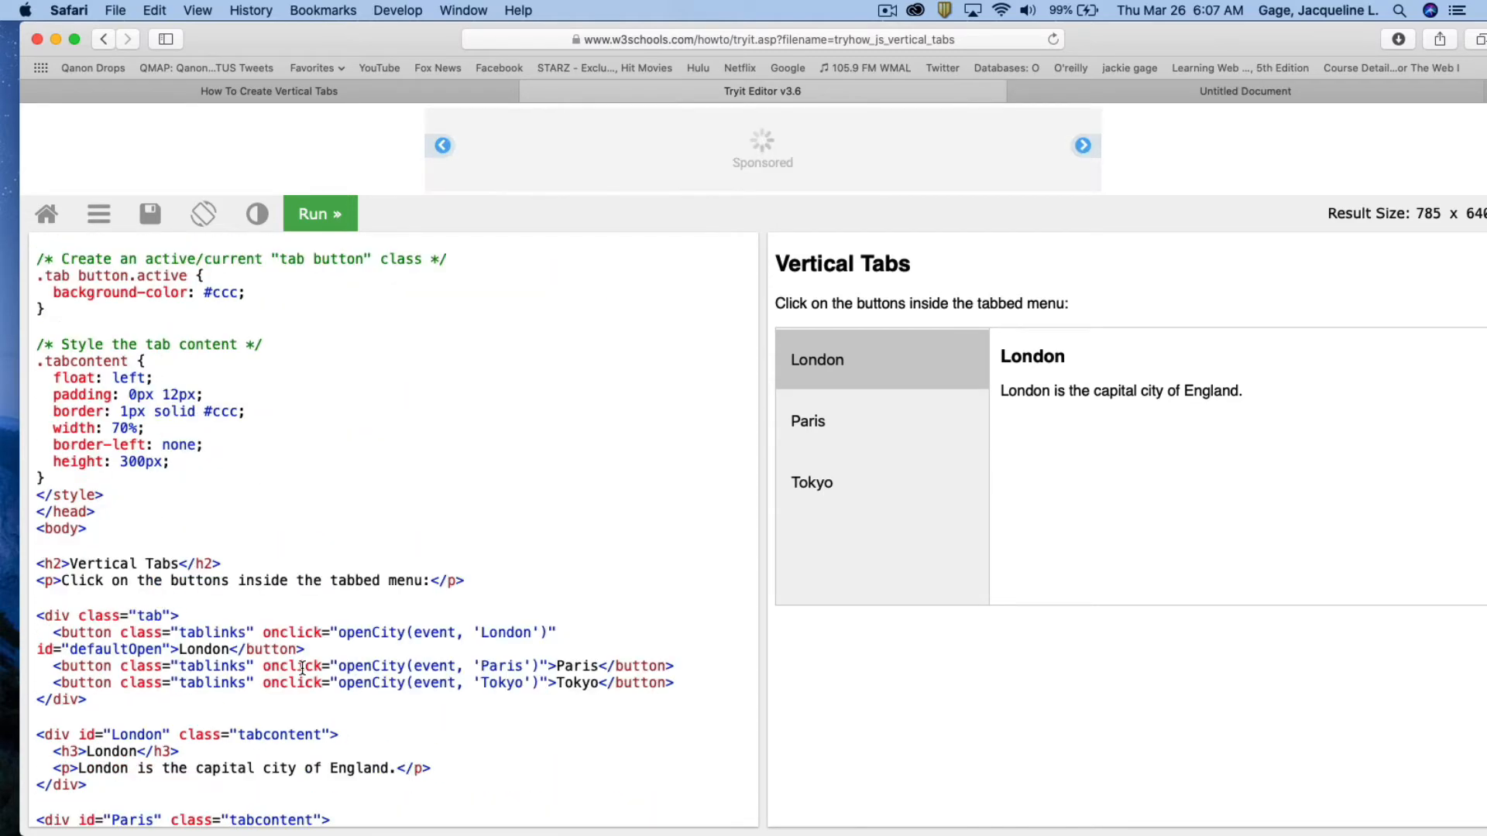
scroll(302, 665, "down", 2)
scroll(302, 668, "down", 5)
scroll(302, 668, "down", 1)
scroll(302, 669, "down", 5)
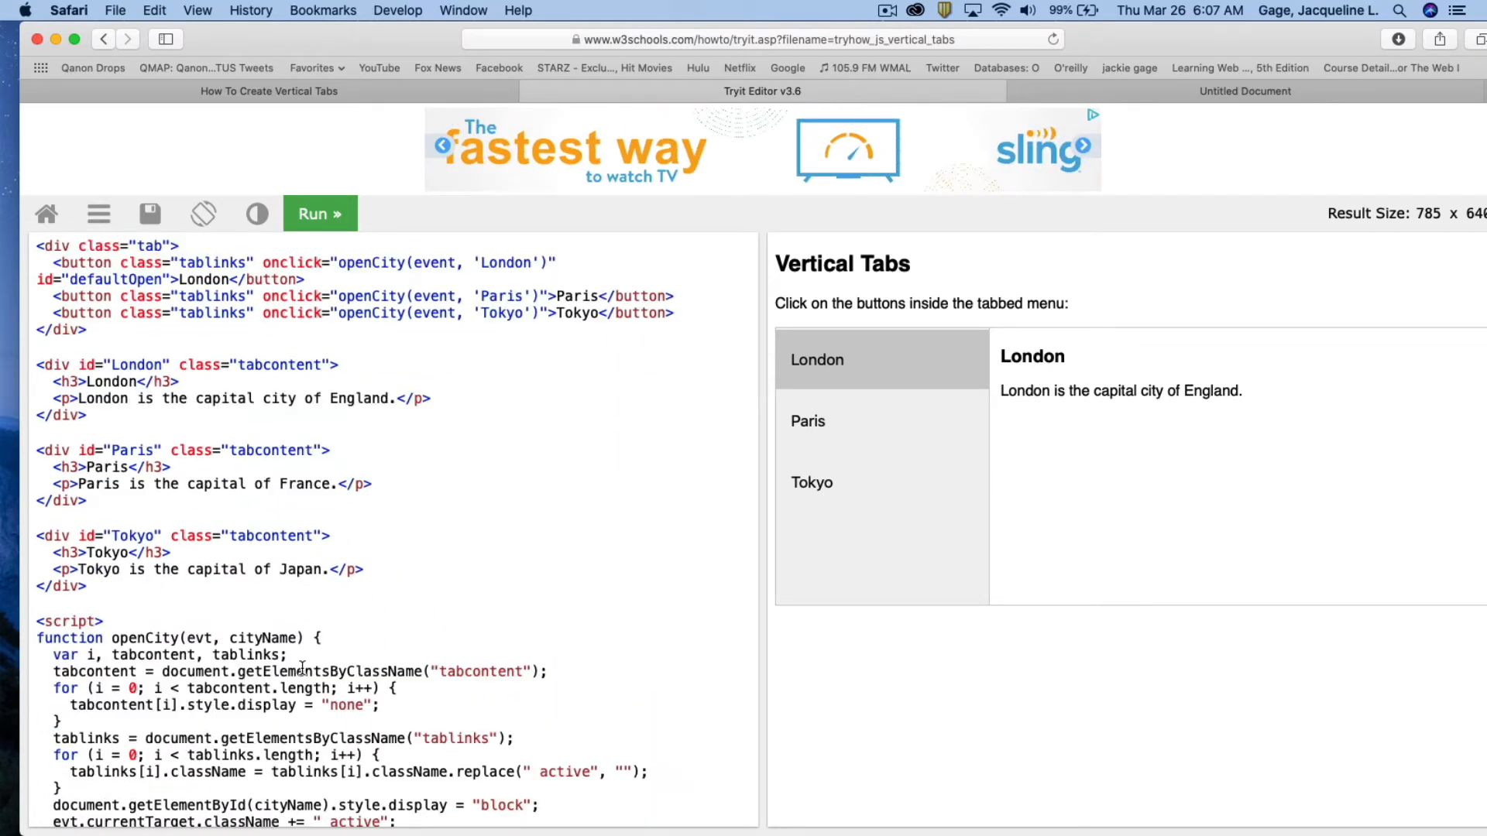
scroll(302, 668, "down", 5)
scroll(302, 668, "down", 1)
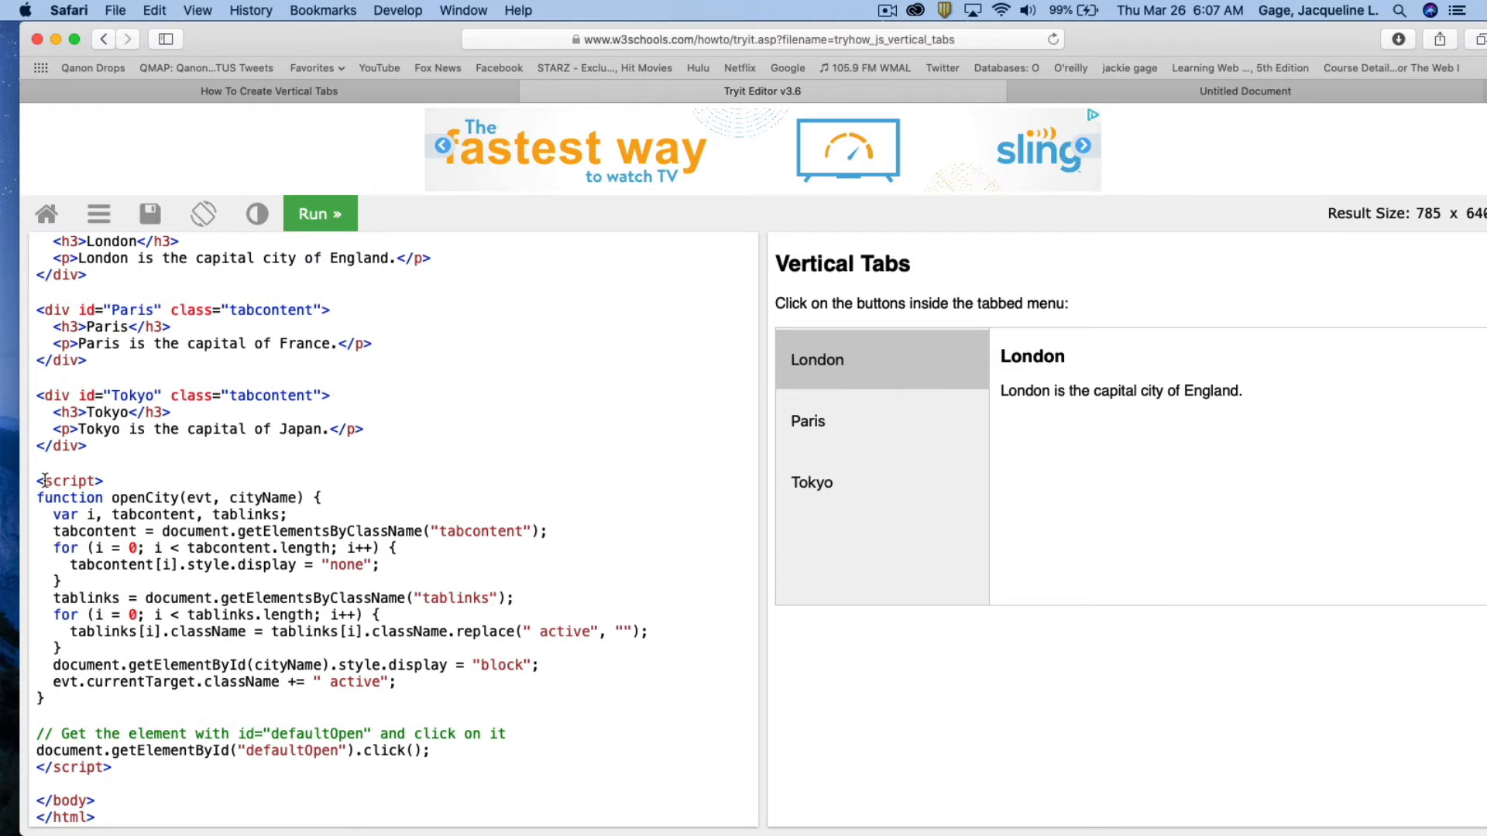
left_click_drag(38, 482, 155, 764)
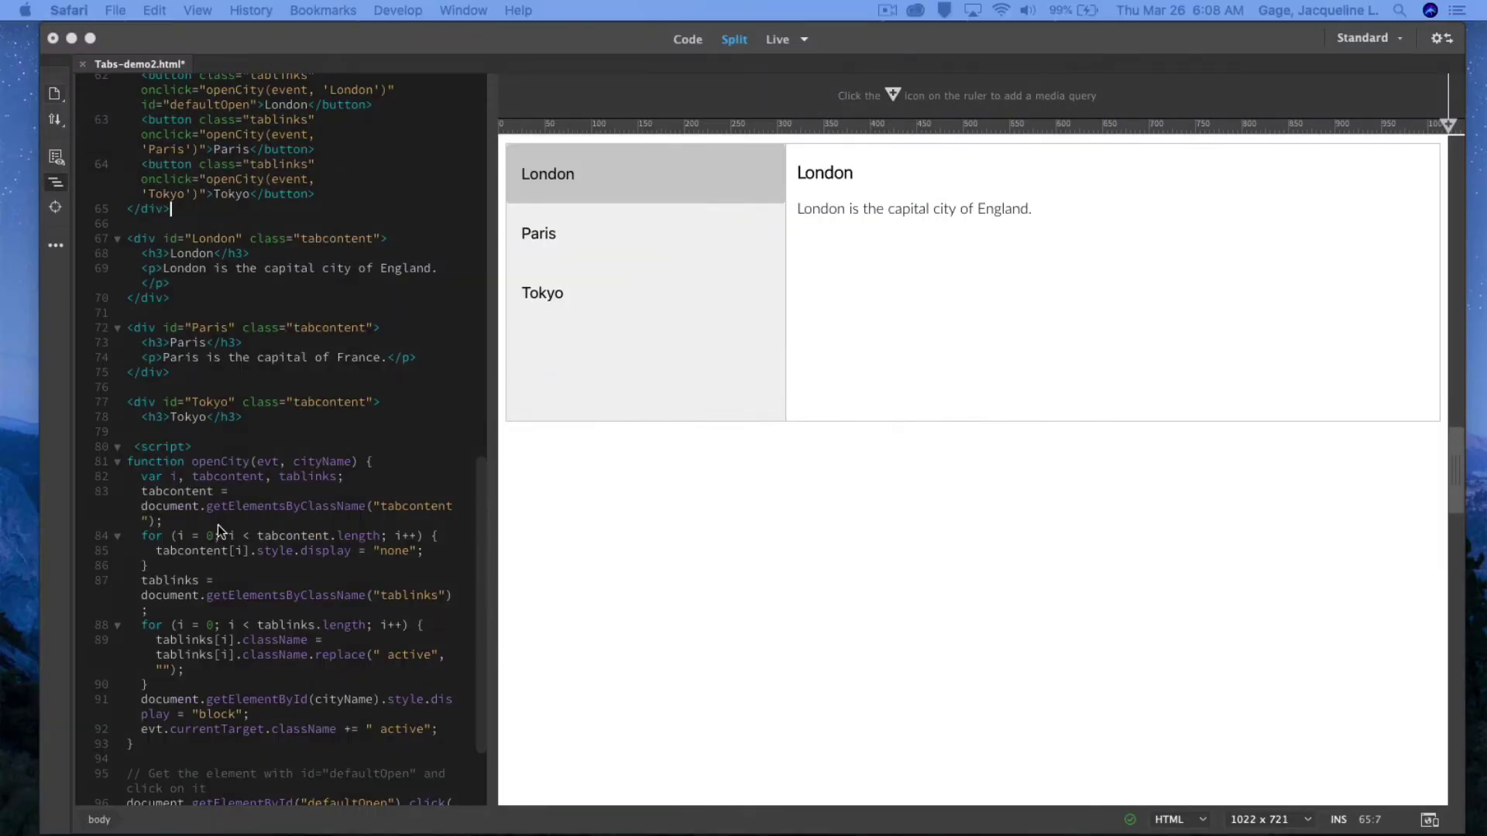
- Return to the Dreamweaver document and close the floating Properties panel
left_click(299, 517)
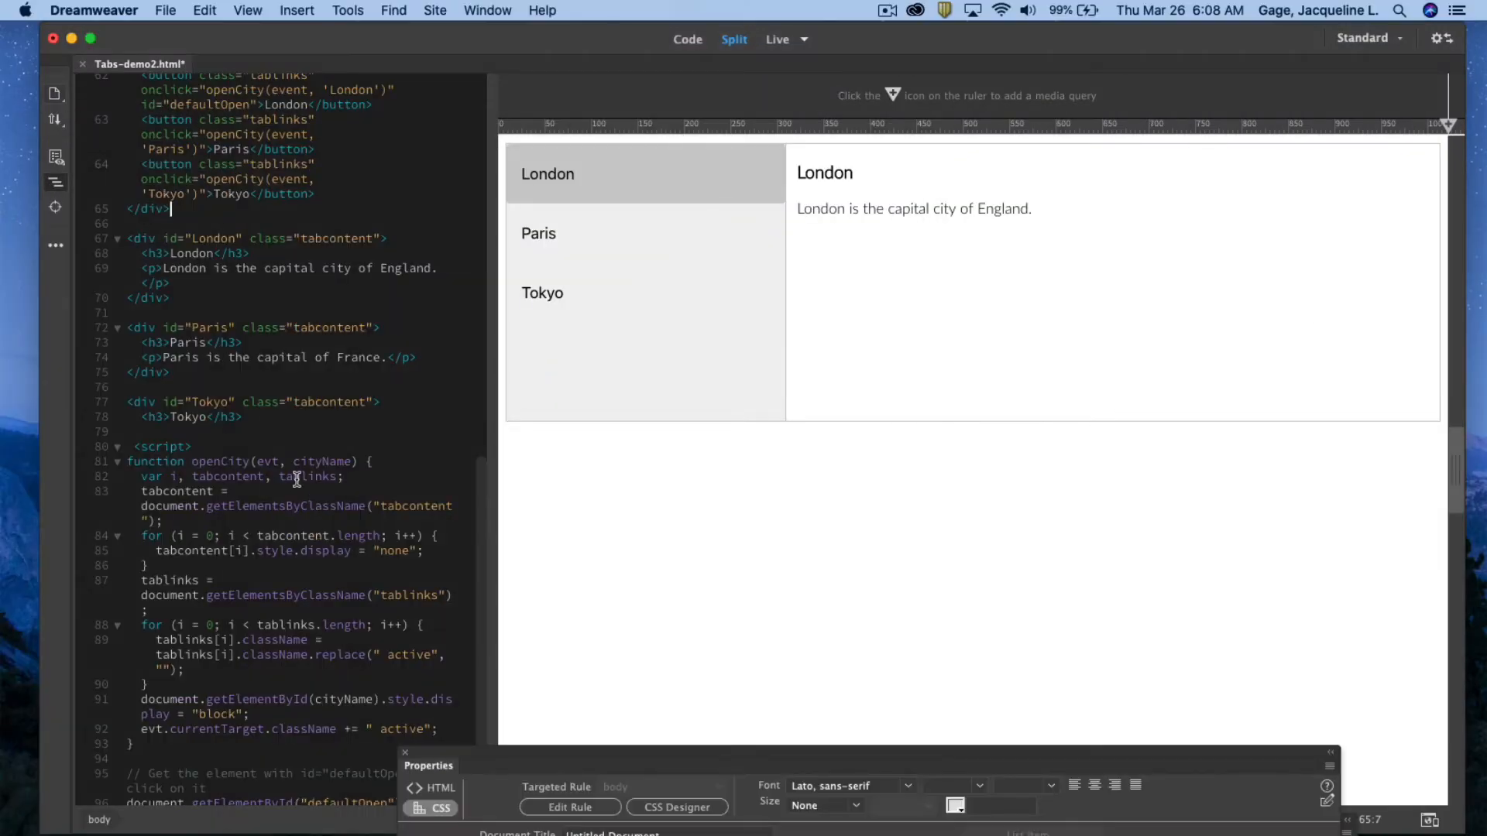
scroll(296, 478, "down", 3)
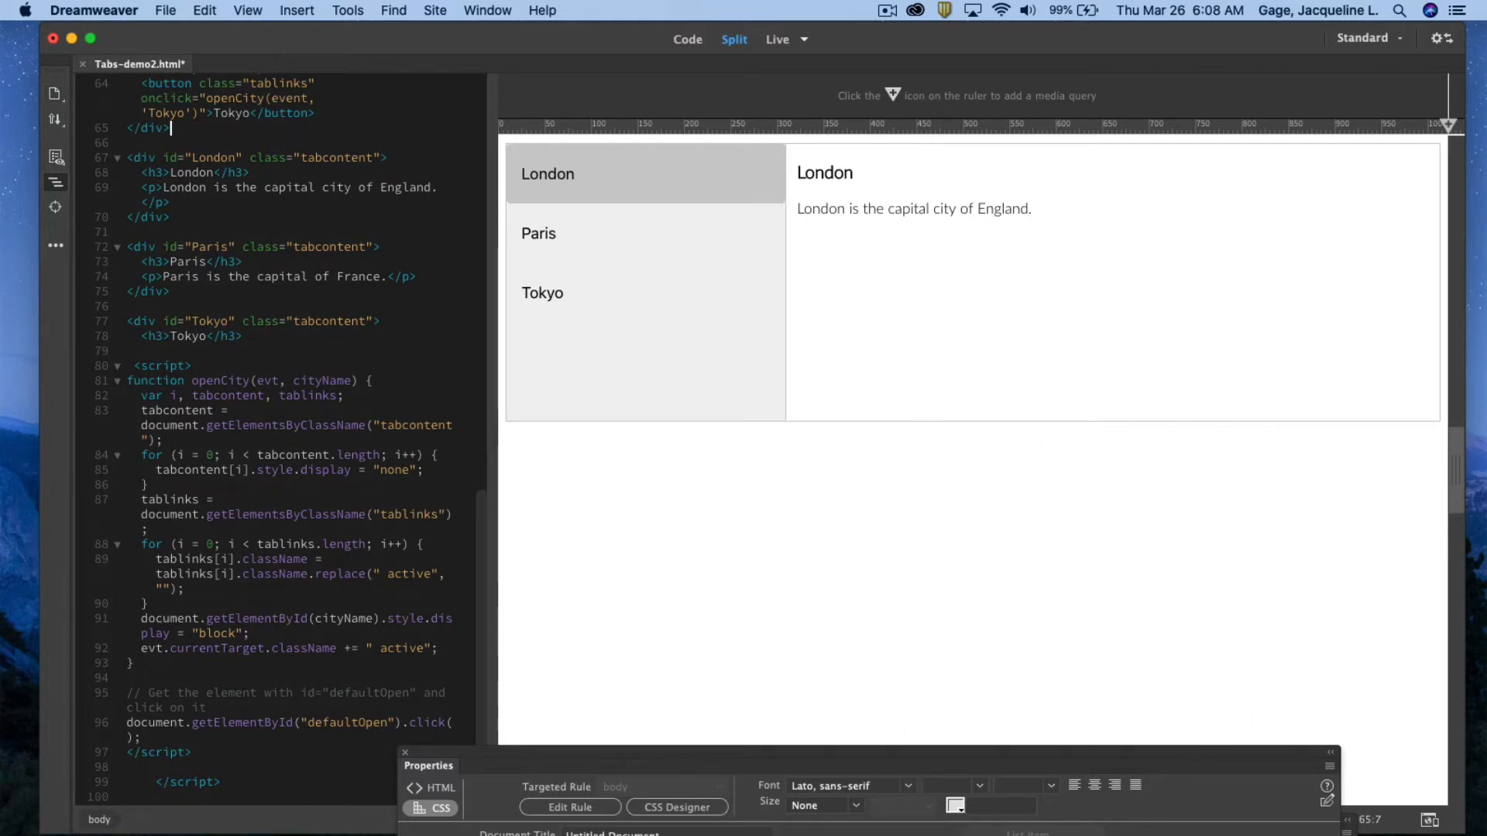
left_click(404, 754)
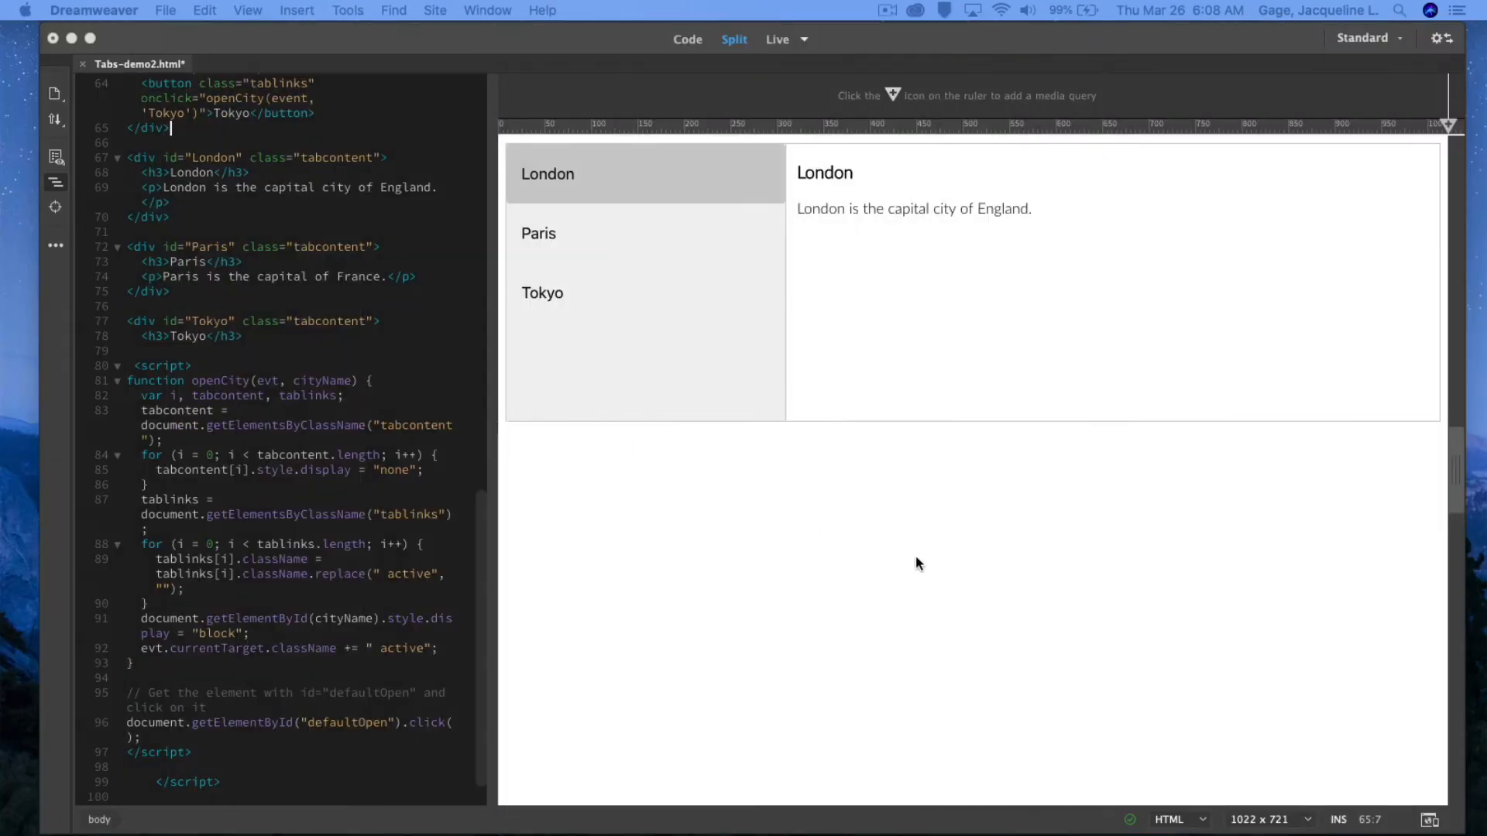
- Save Tabs-demo2.html and preview it in Safari, switching to Paris and Tokyo, then close the preview
left_click(1428, 820)
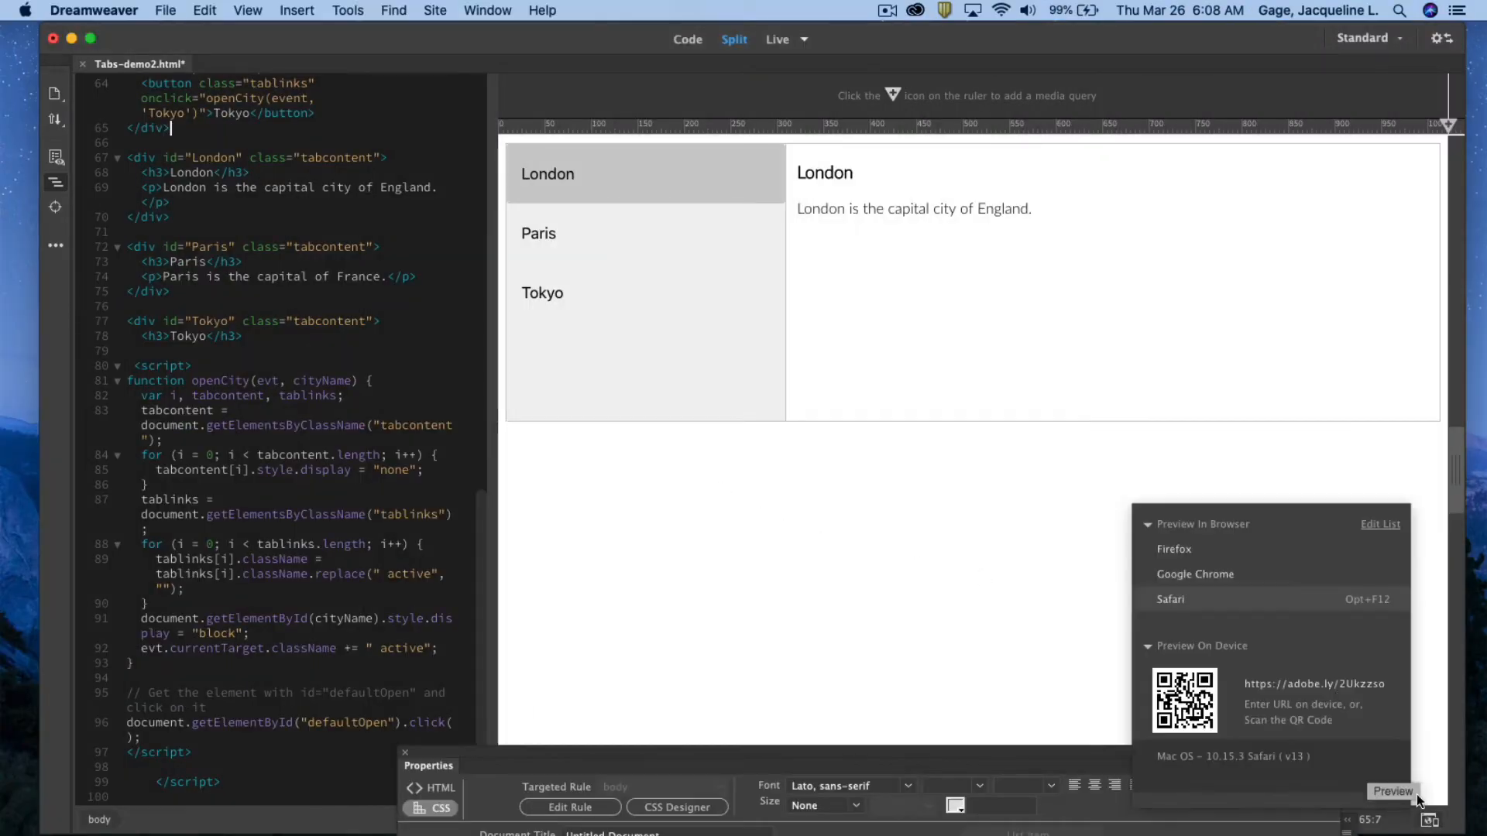
left_click(1198, 599)
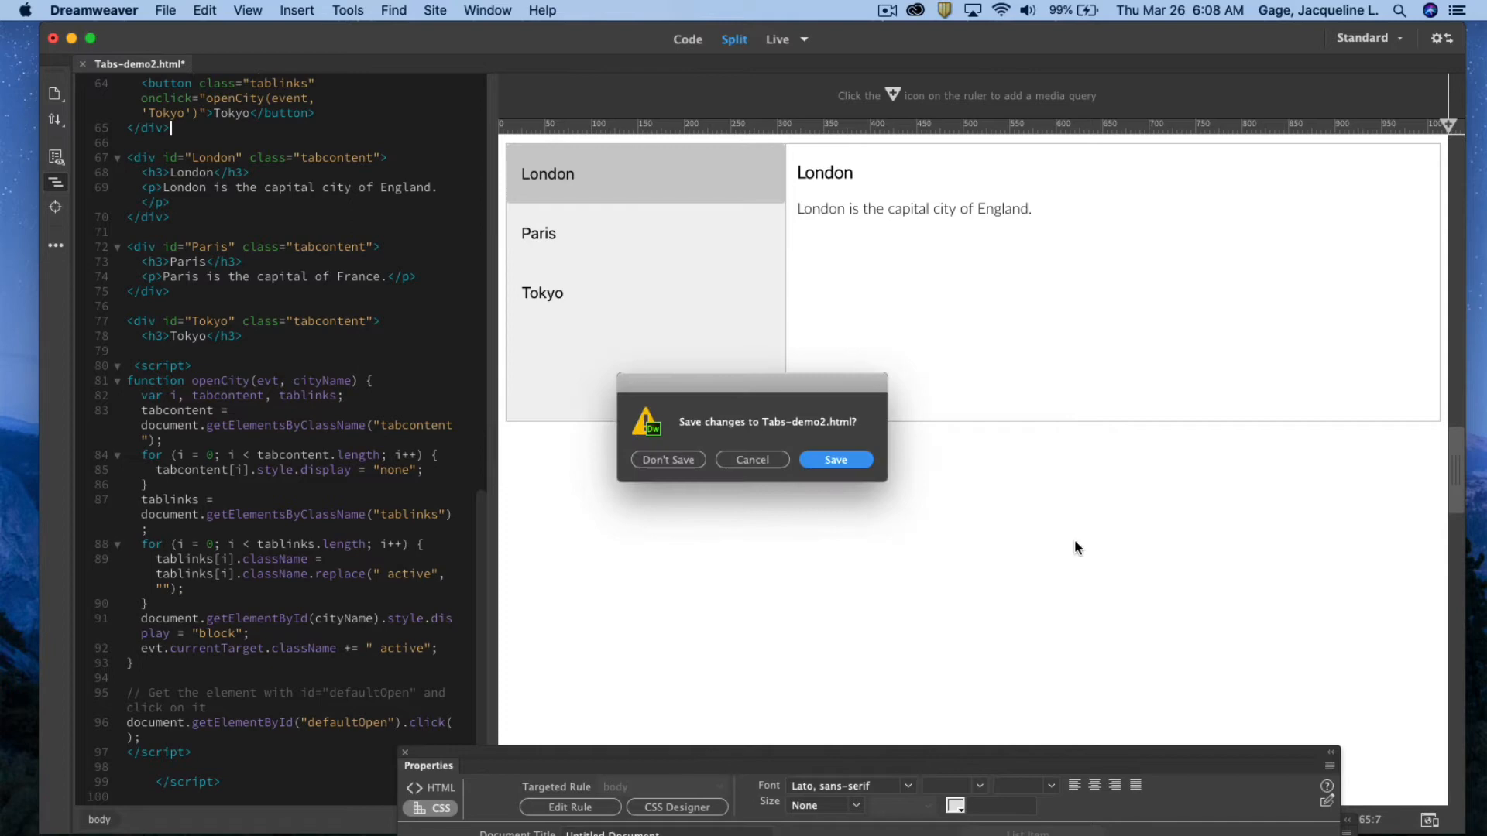
left_click(842, 462)
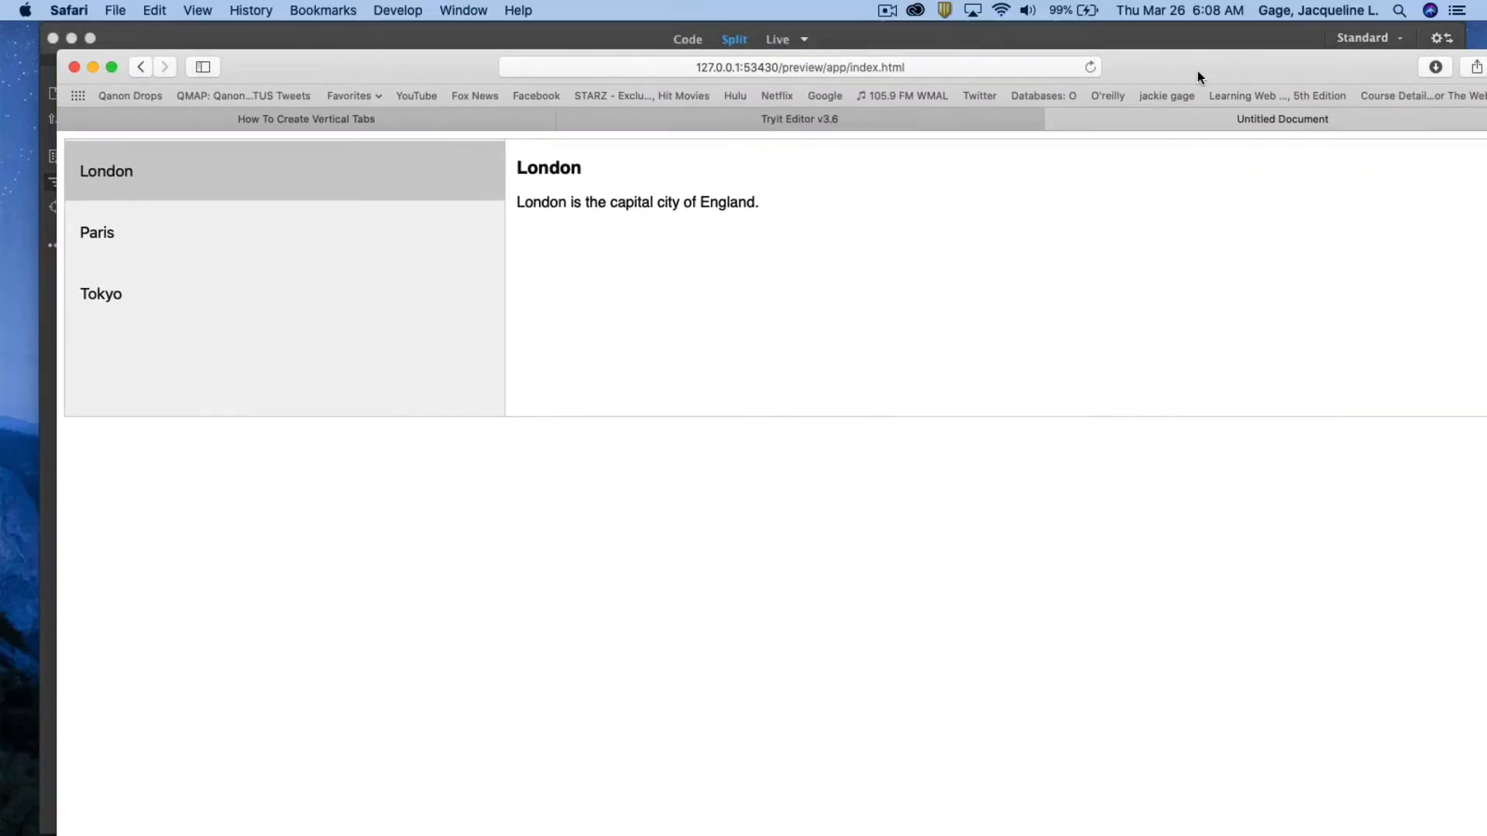
left_click(123, 236)
left_click(125, 296)
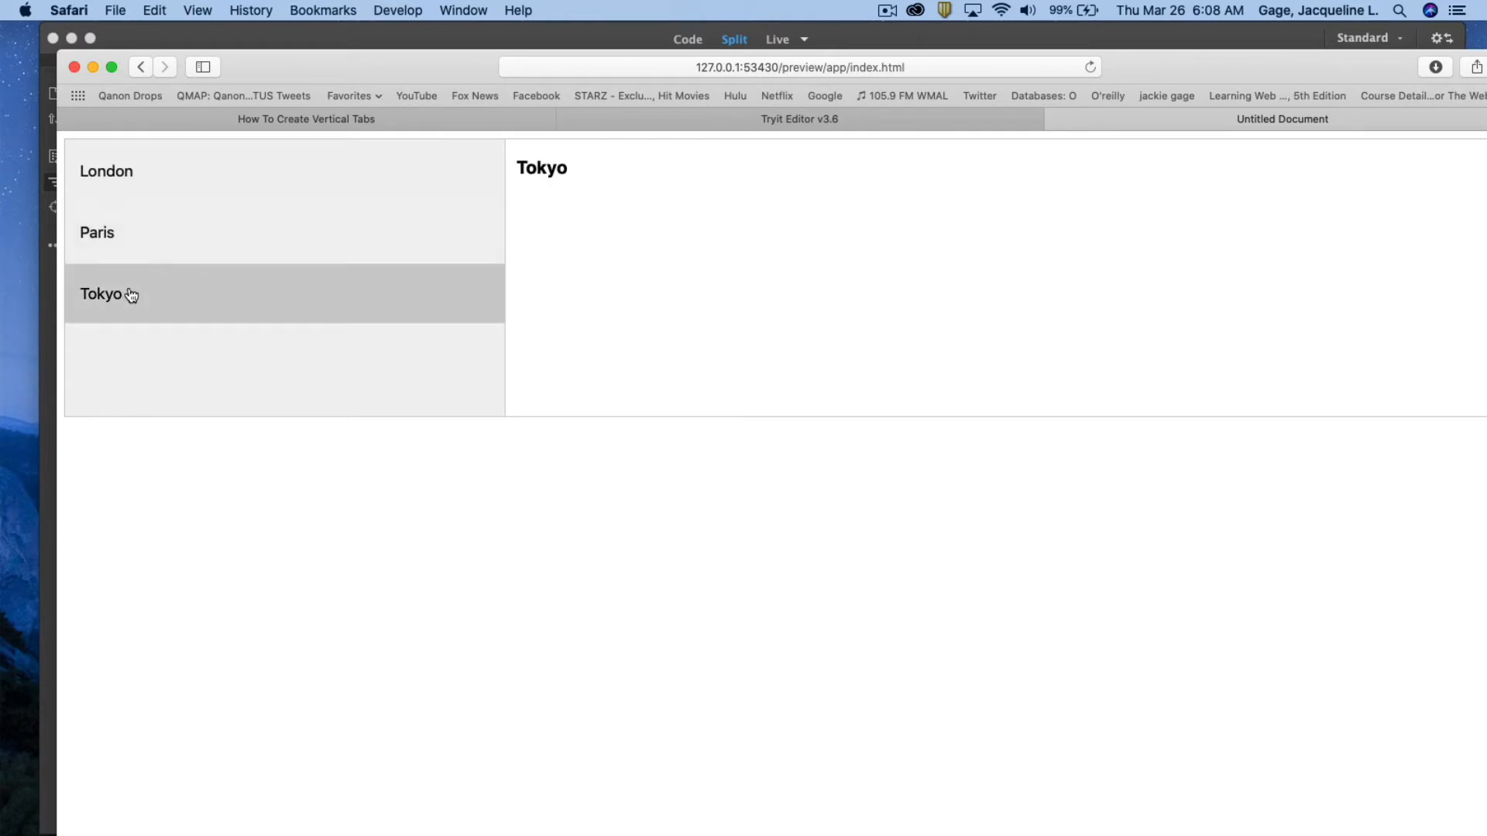
key("super+w")
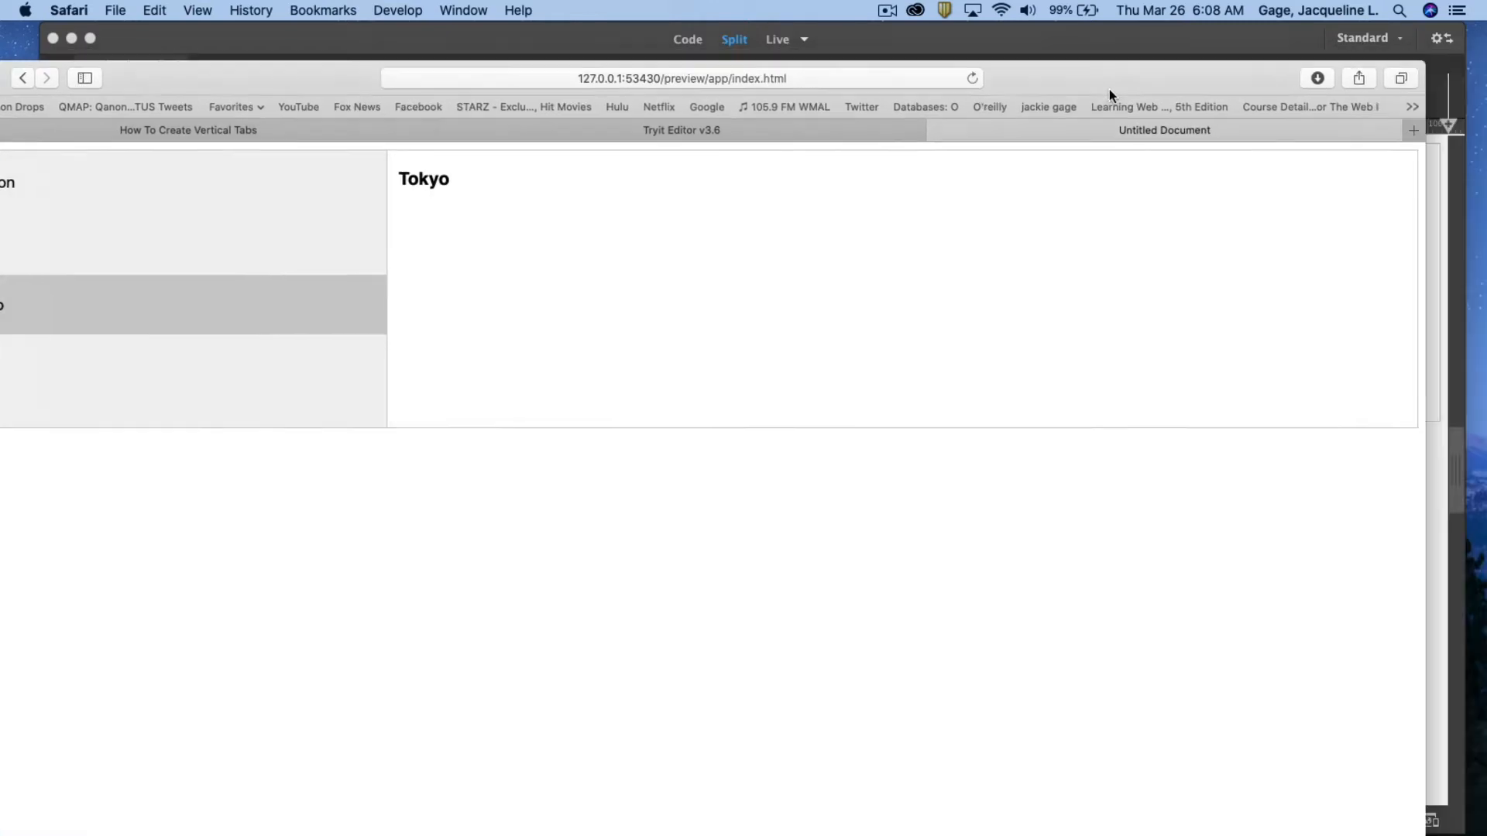
- Select the tab buttons and London, Paris and Tokyo content blocks in Code view, lines 61 to 78
left_click(105, 360)
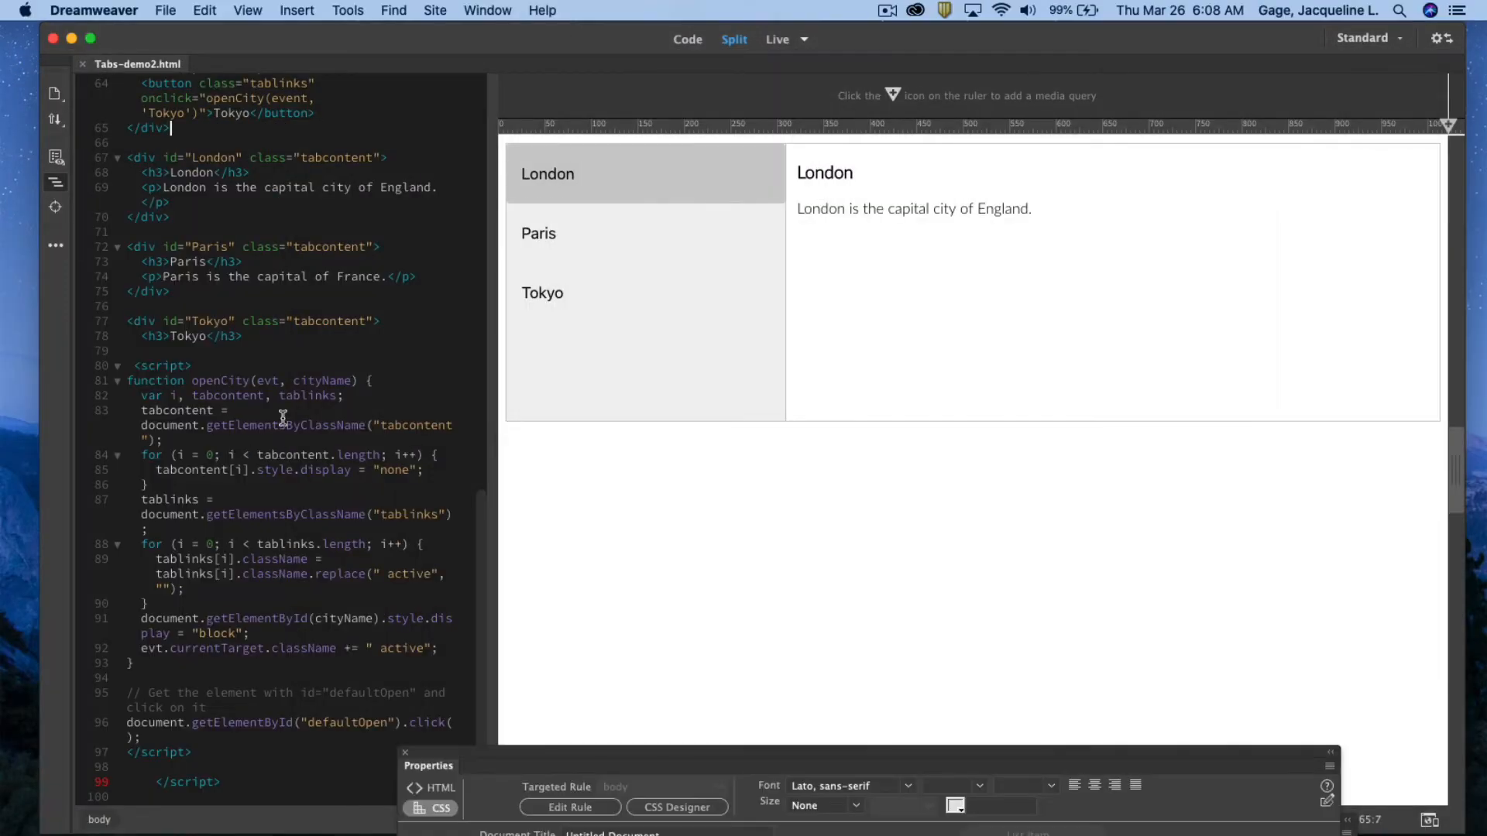
scroll(281, 415, "up", 3)
scroll(283, 416, "up", 2)
scroll(282, 416, "up", 1)
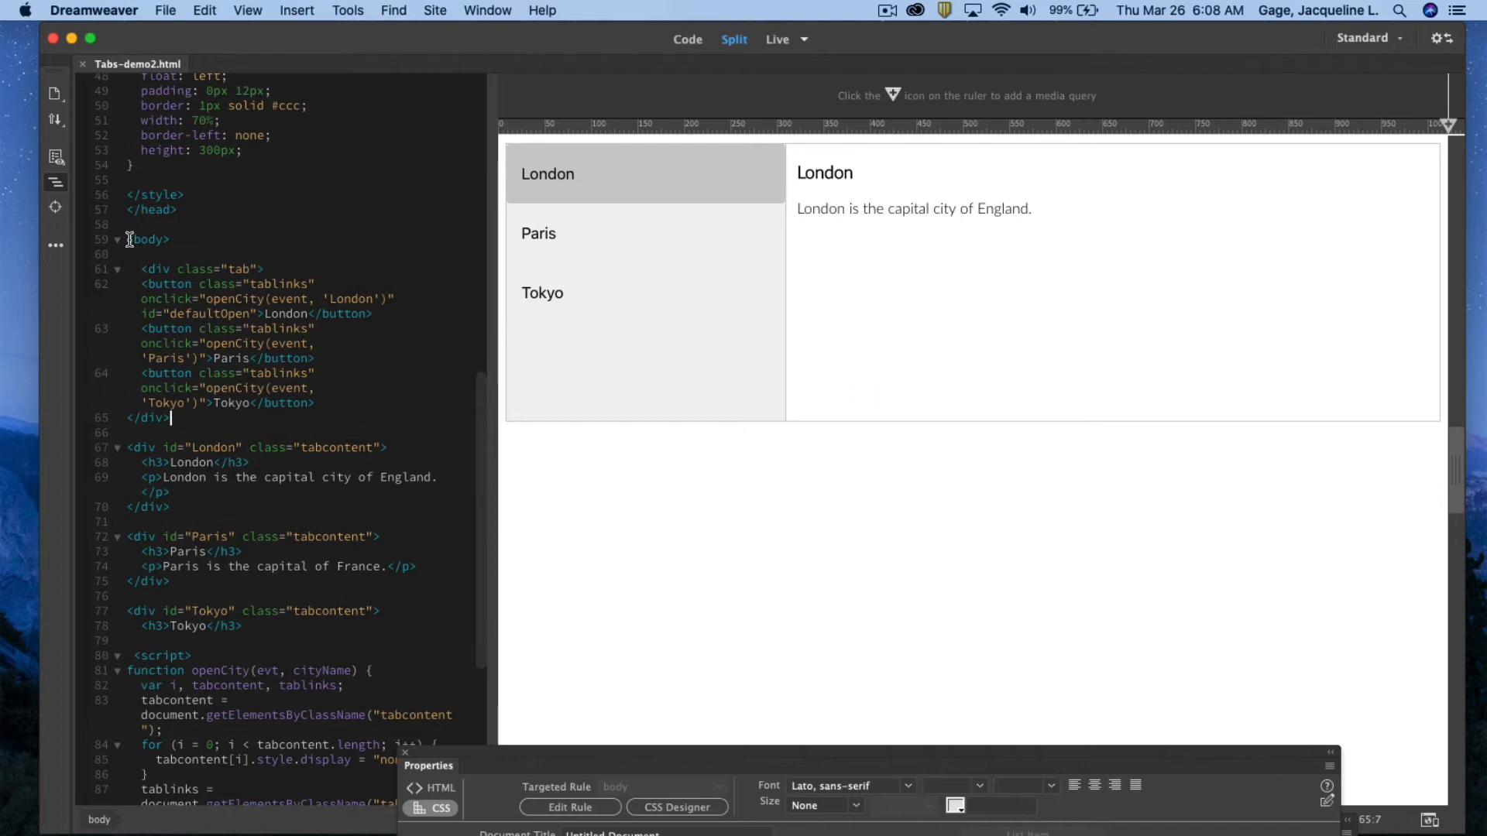
left_click_drag(129, 240, 209, 409)
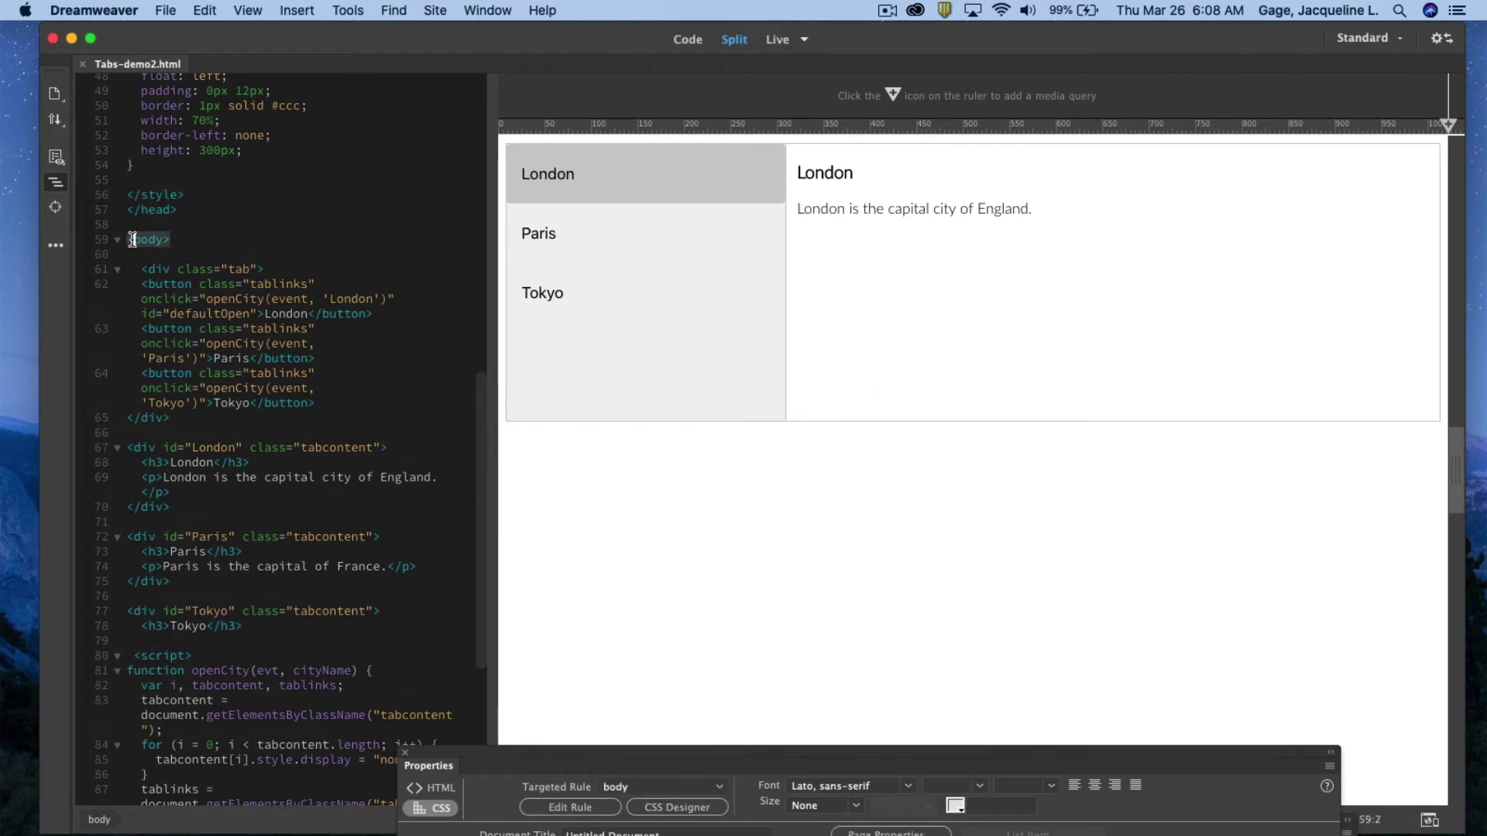
left_click(201, 242)
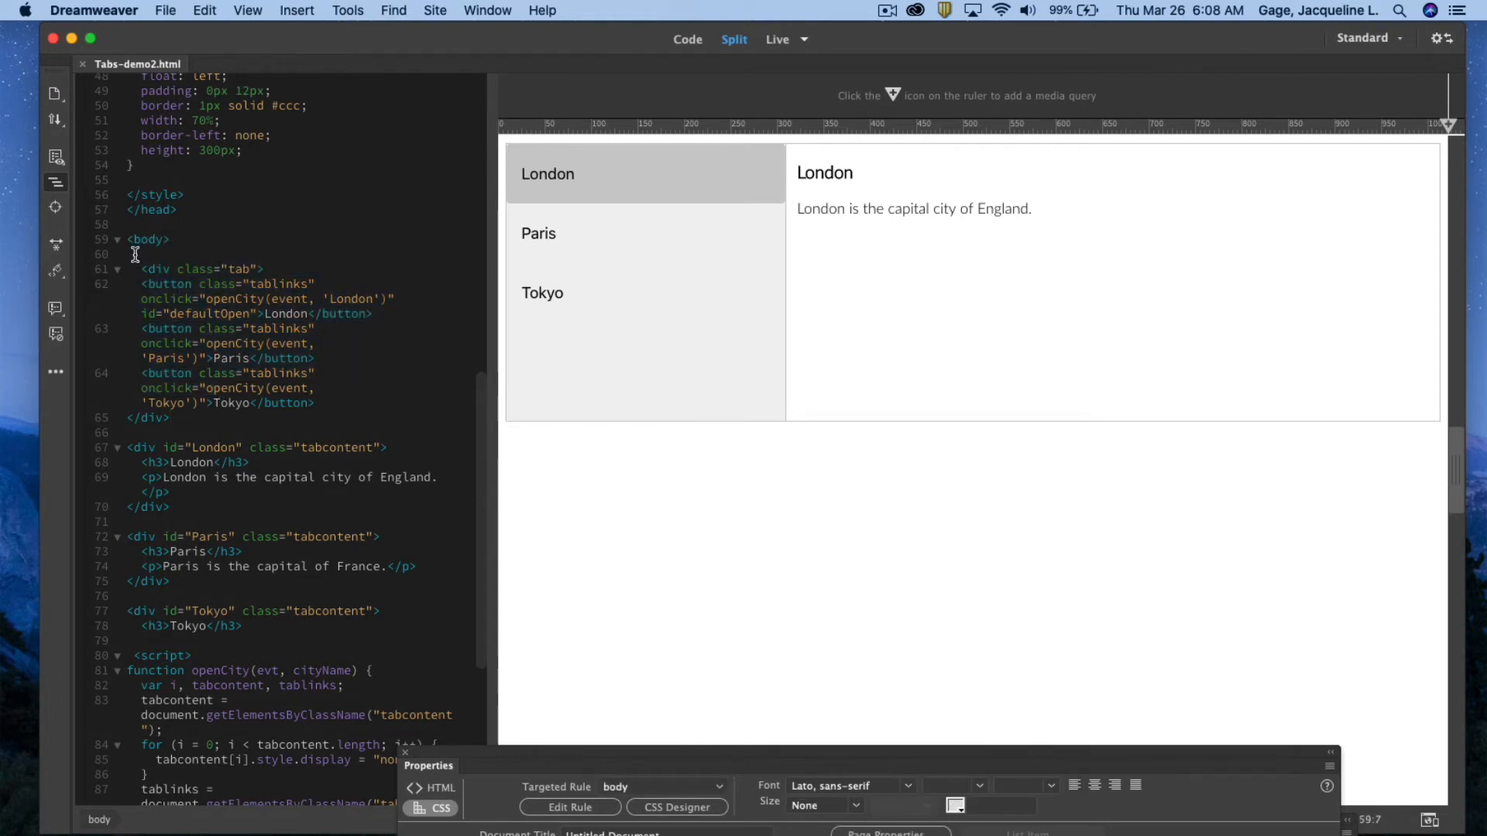
mouse_move(138, 266)
left_mouse_down()
mouse_move(276, 768)
mouse_move(237, 595)
mouse_move(215, 662)
mouse_move(219, 354)
mouse_move(250, 290)
mouse_move(279, 282)
mouse_move(263, 288)
left_mouse_up()
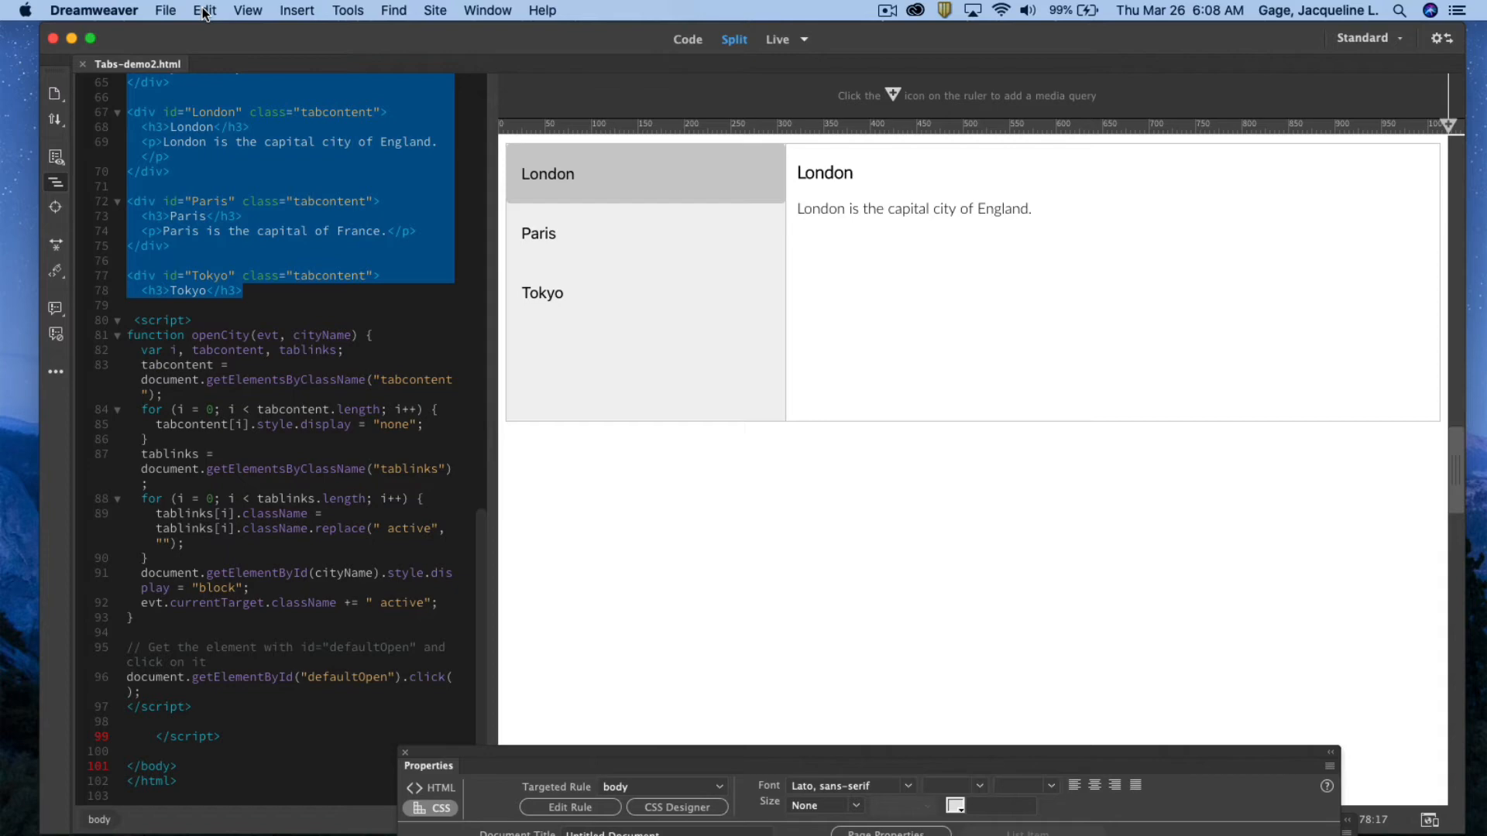
- Insert a Div wrapped around the selection with class myTabV
left_click(299, 10)
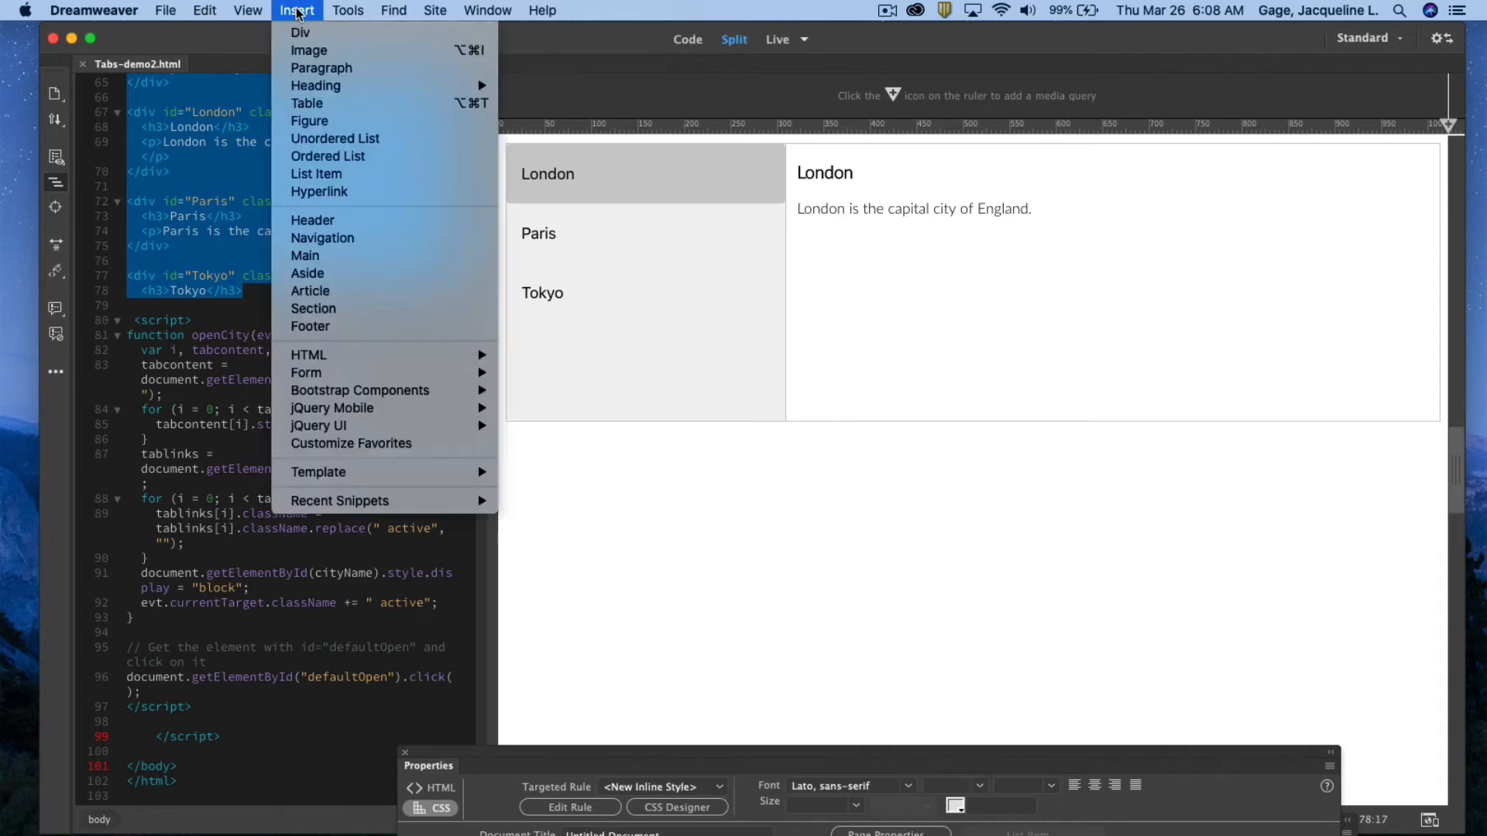
left_click(299, 36)
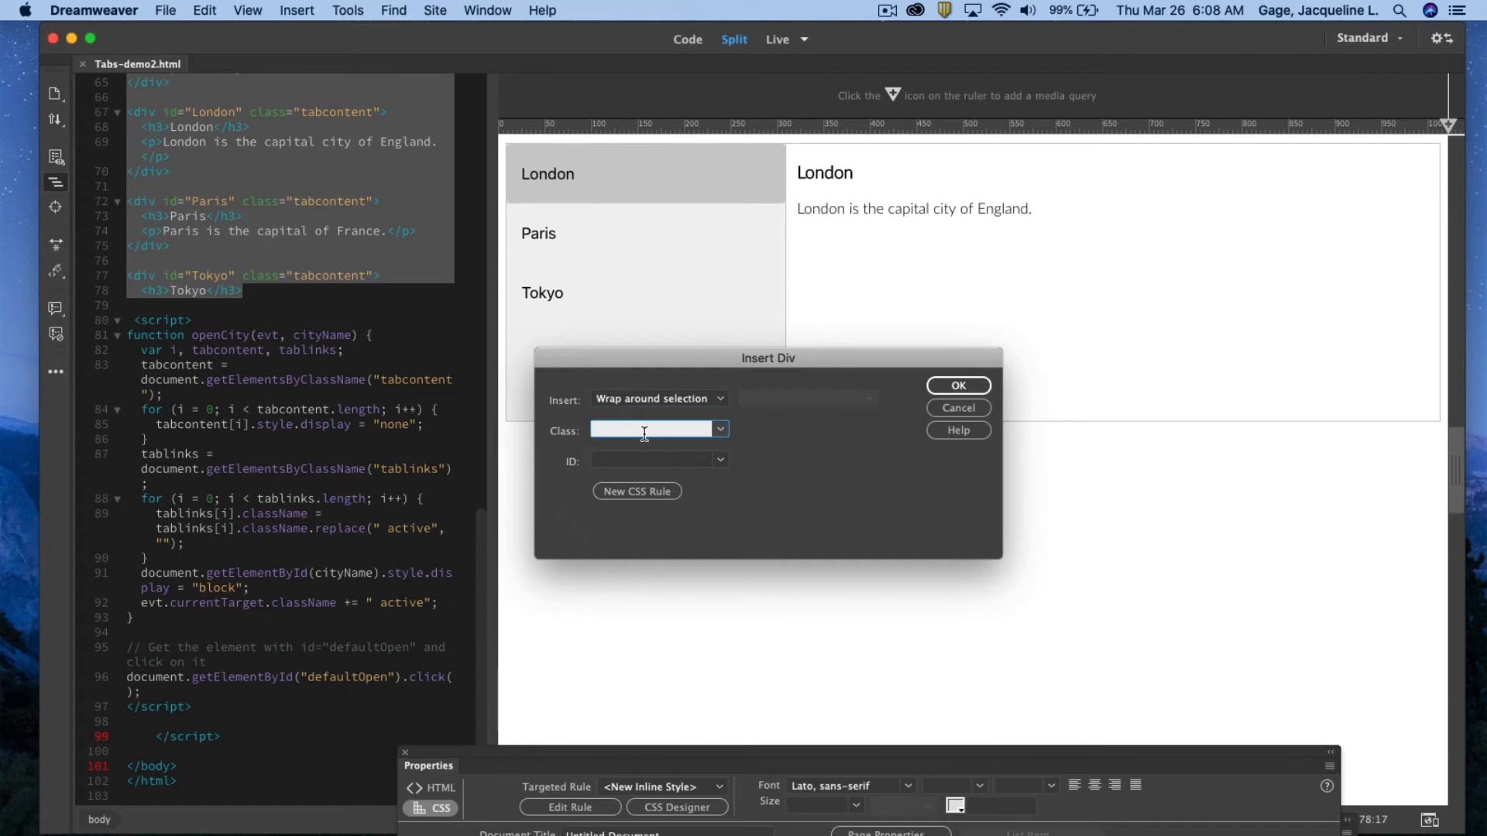
type("myTabV")
left_click(959, 386)
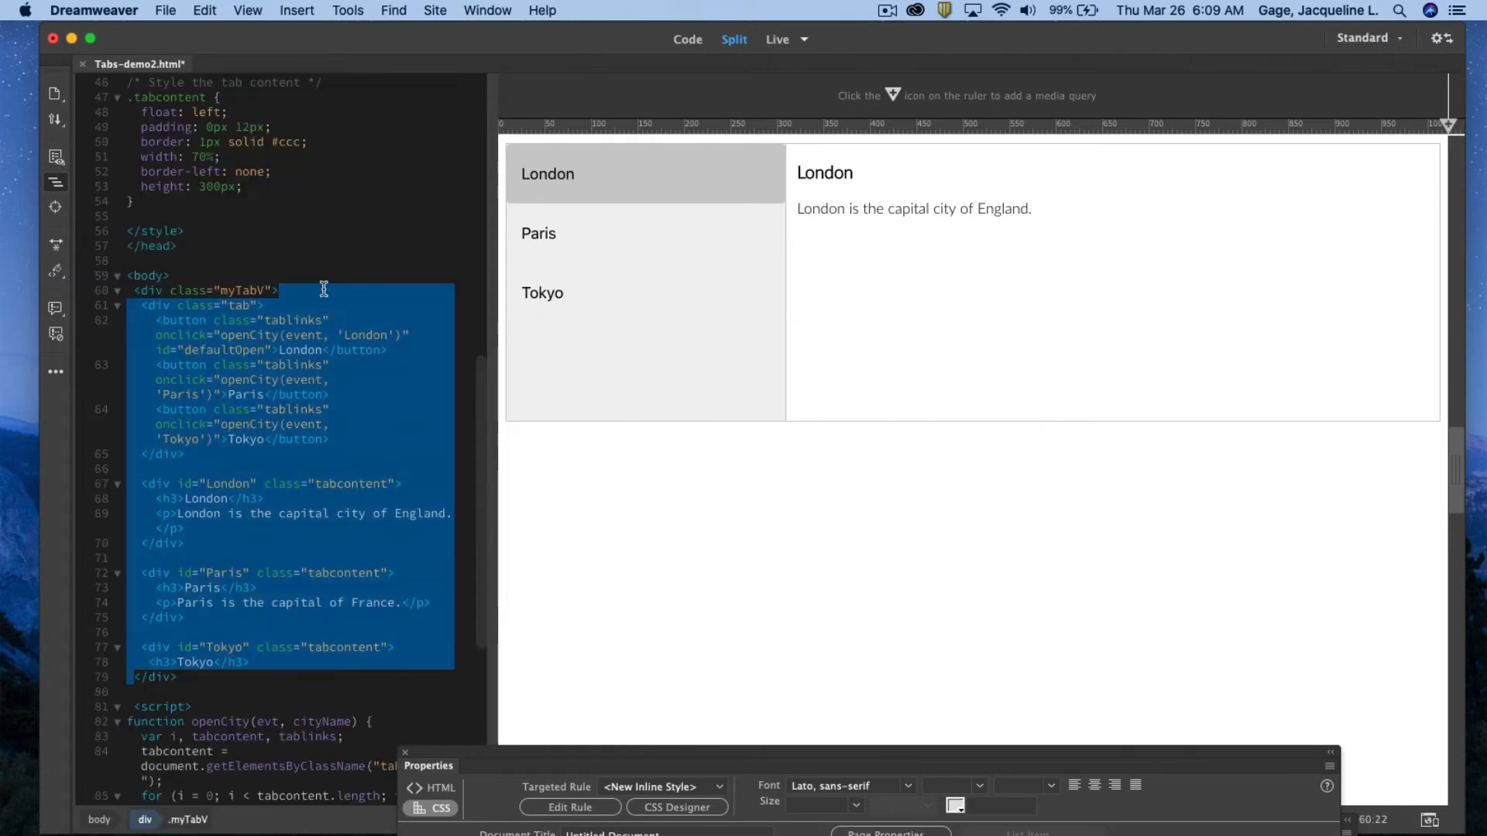
- Bring up CSS Designer, close the Properties panel and dock CSS Designer at the top right
left_click(488, 10)
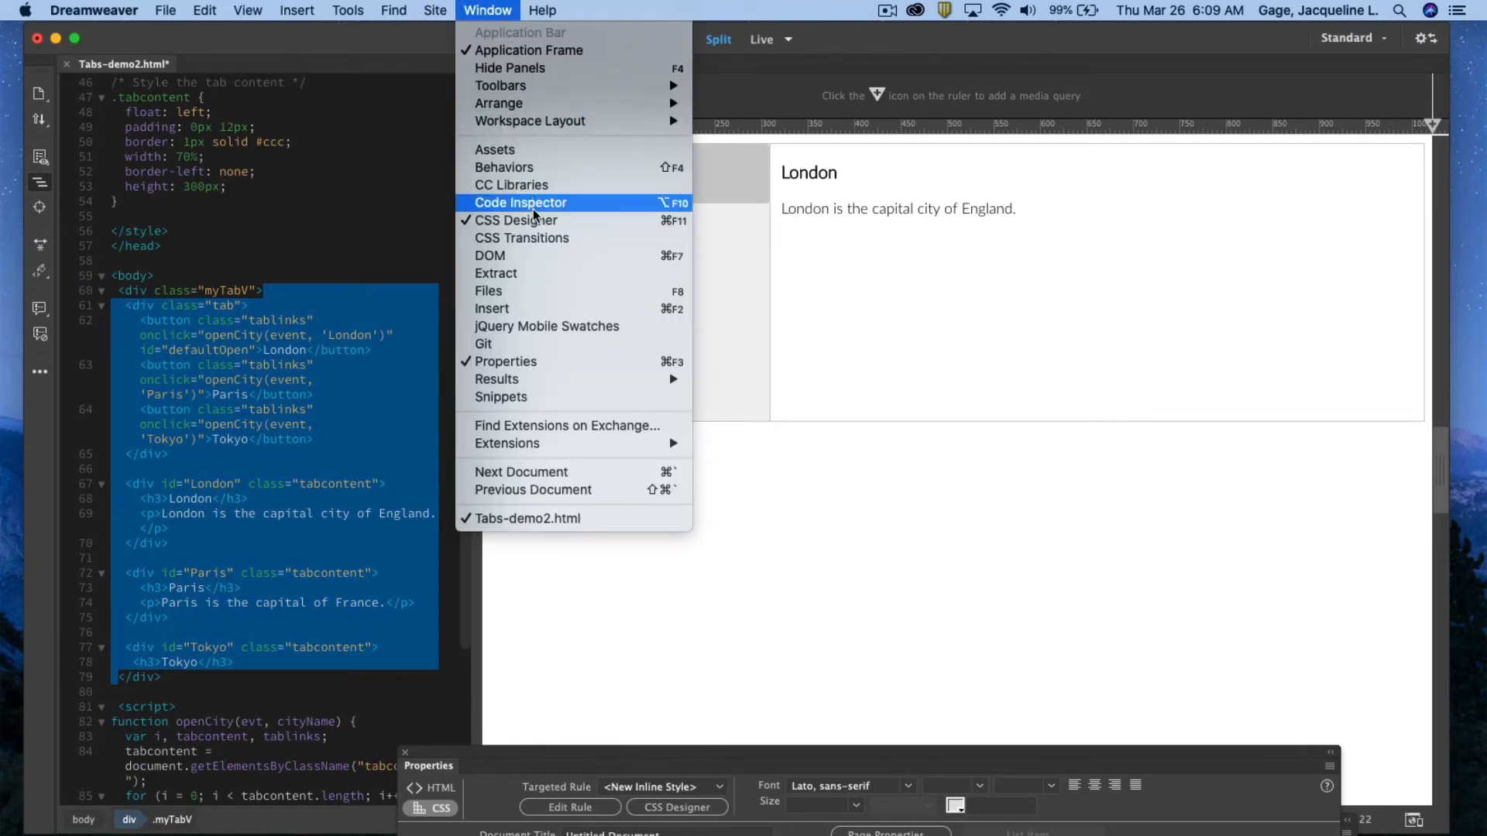
left_click(1110, 547)
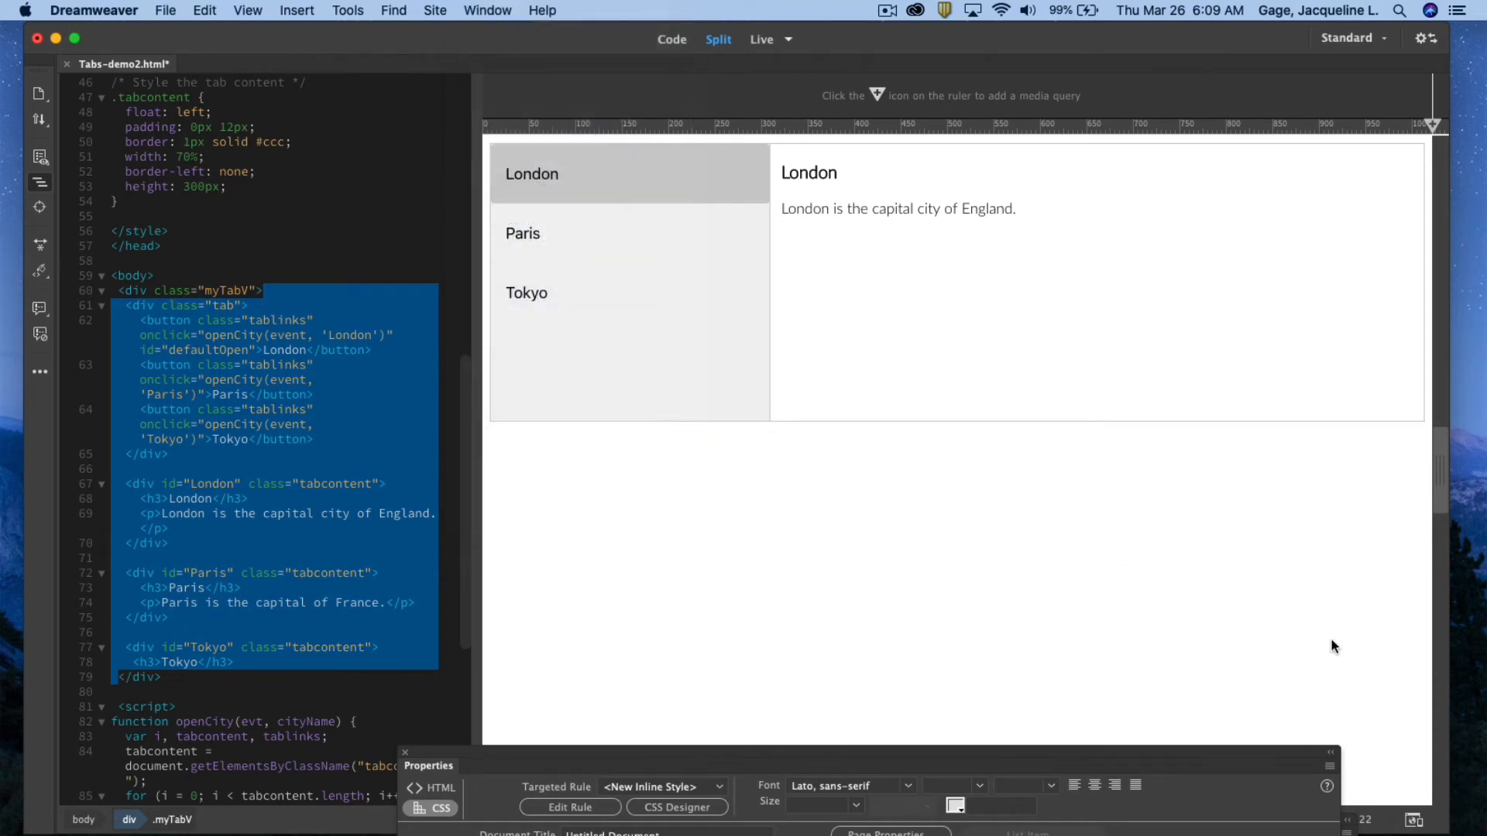
left_click_drag(1209, 755, 1140, 409)
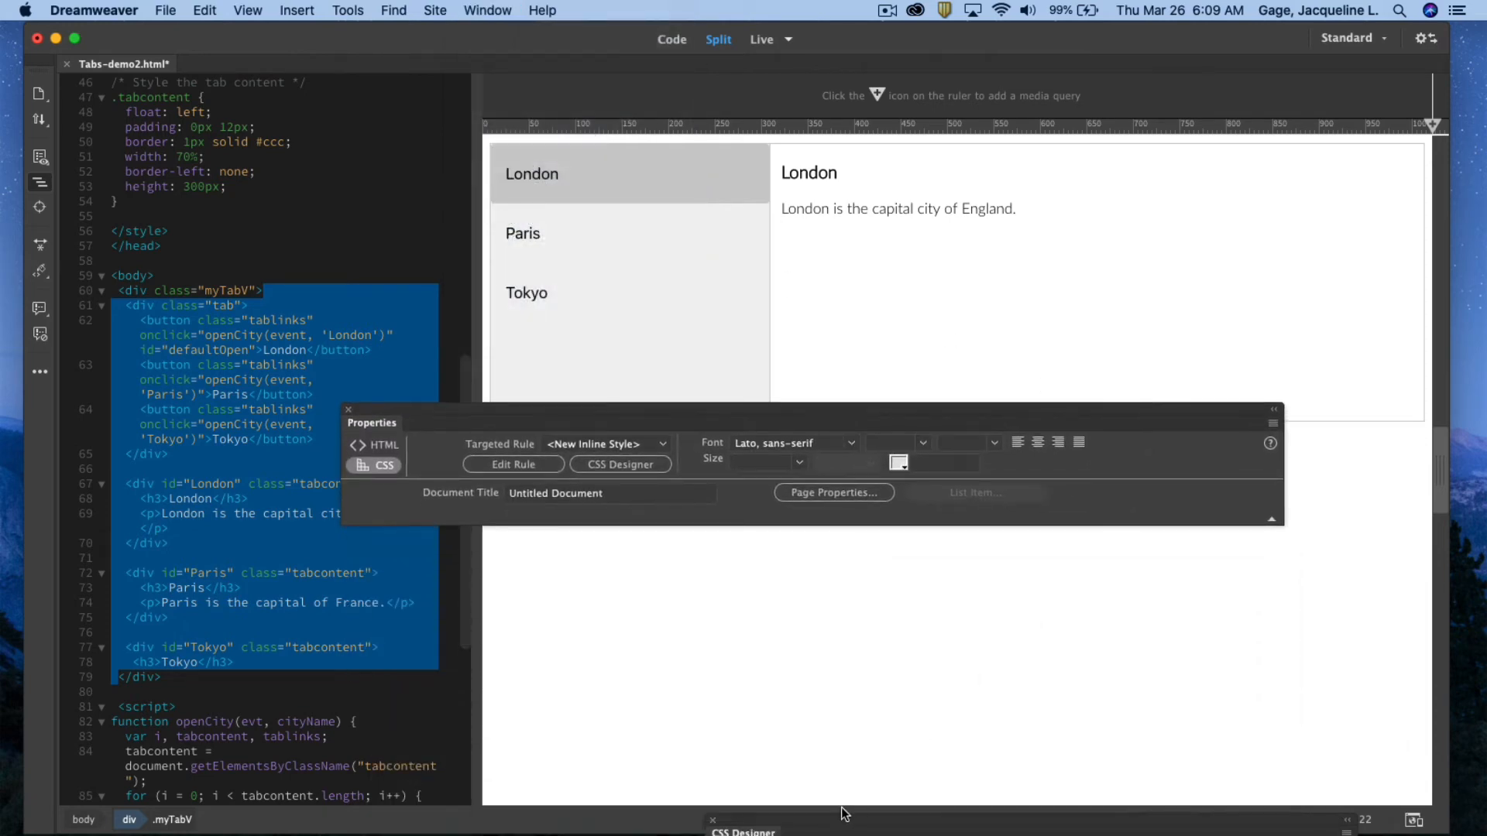
left_click_drag(841, 813, 624, 293)
left_click(348, 409)
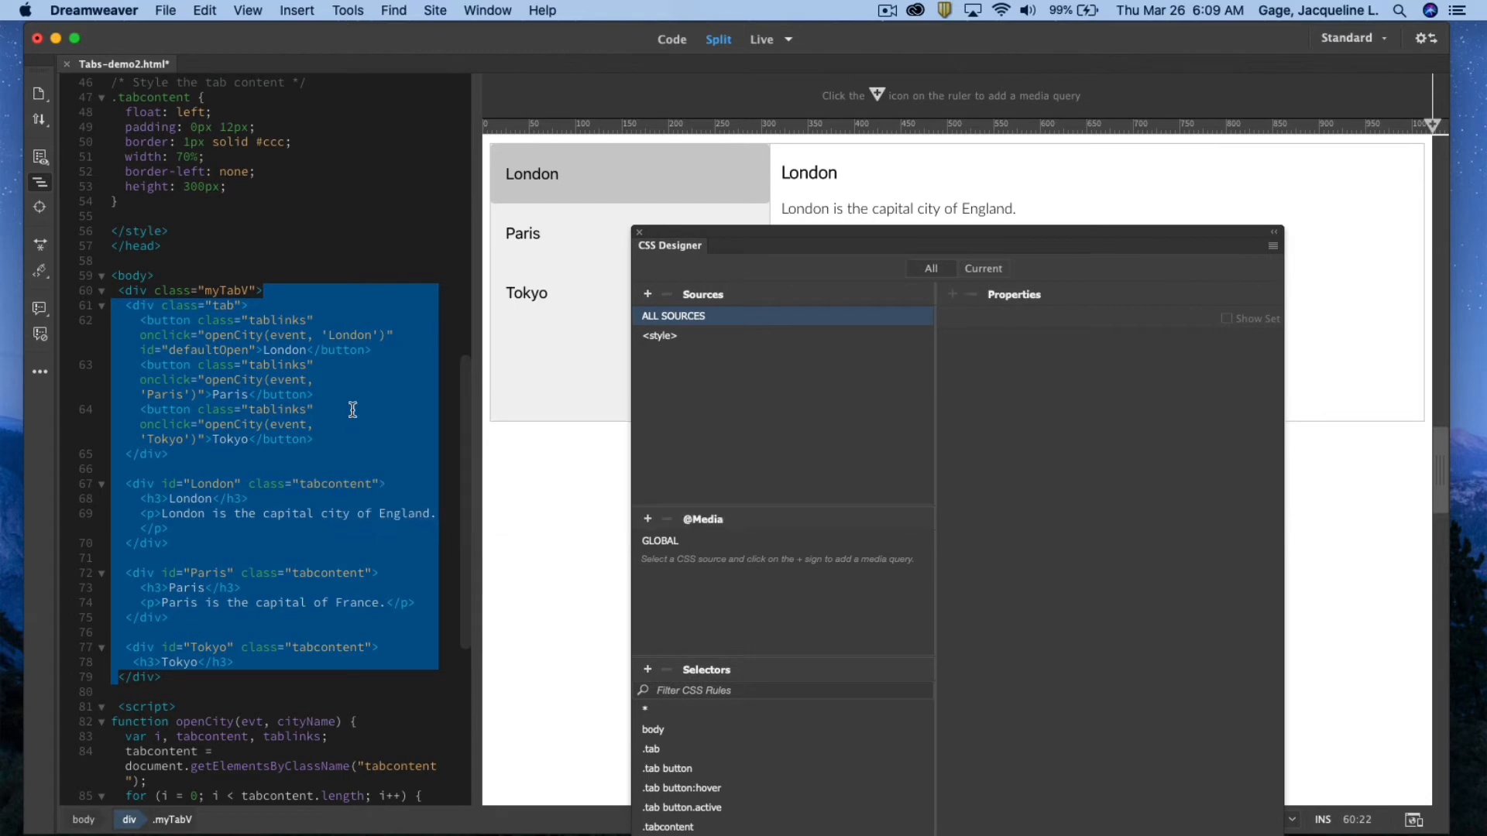
left_click(241, 291)
mouse_move(870, 240)
left_mouse_down()
mouse_move(920, 198)
mouse_move(927, 65)
left_mouse_up()
- Add a .myTabV selector and give it a width of 700px in the Layout properties
left_click(701, 500)
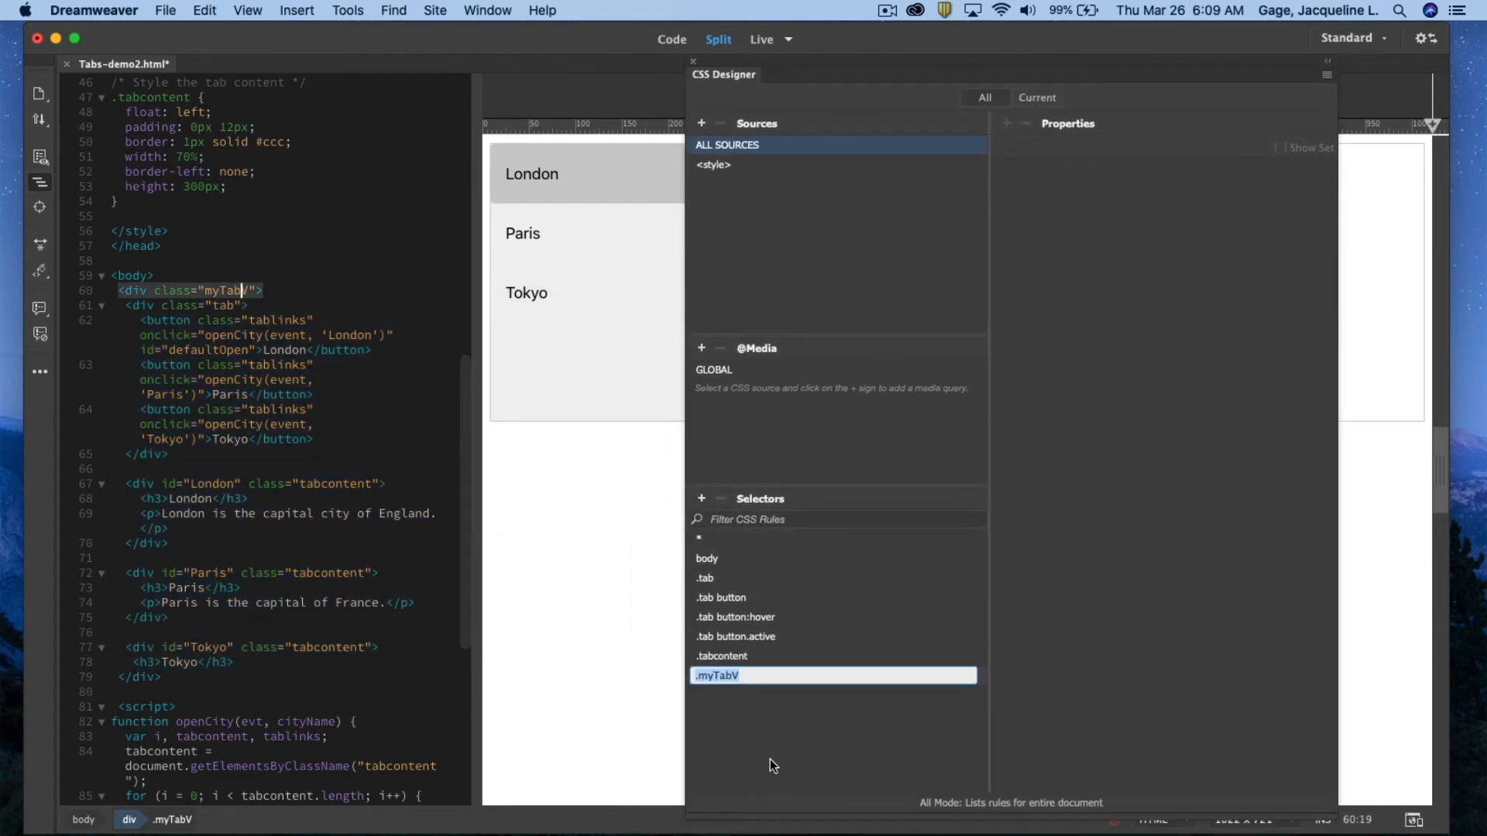
key("Return")
left_click(721, 678)
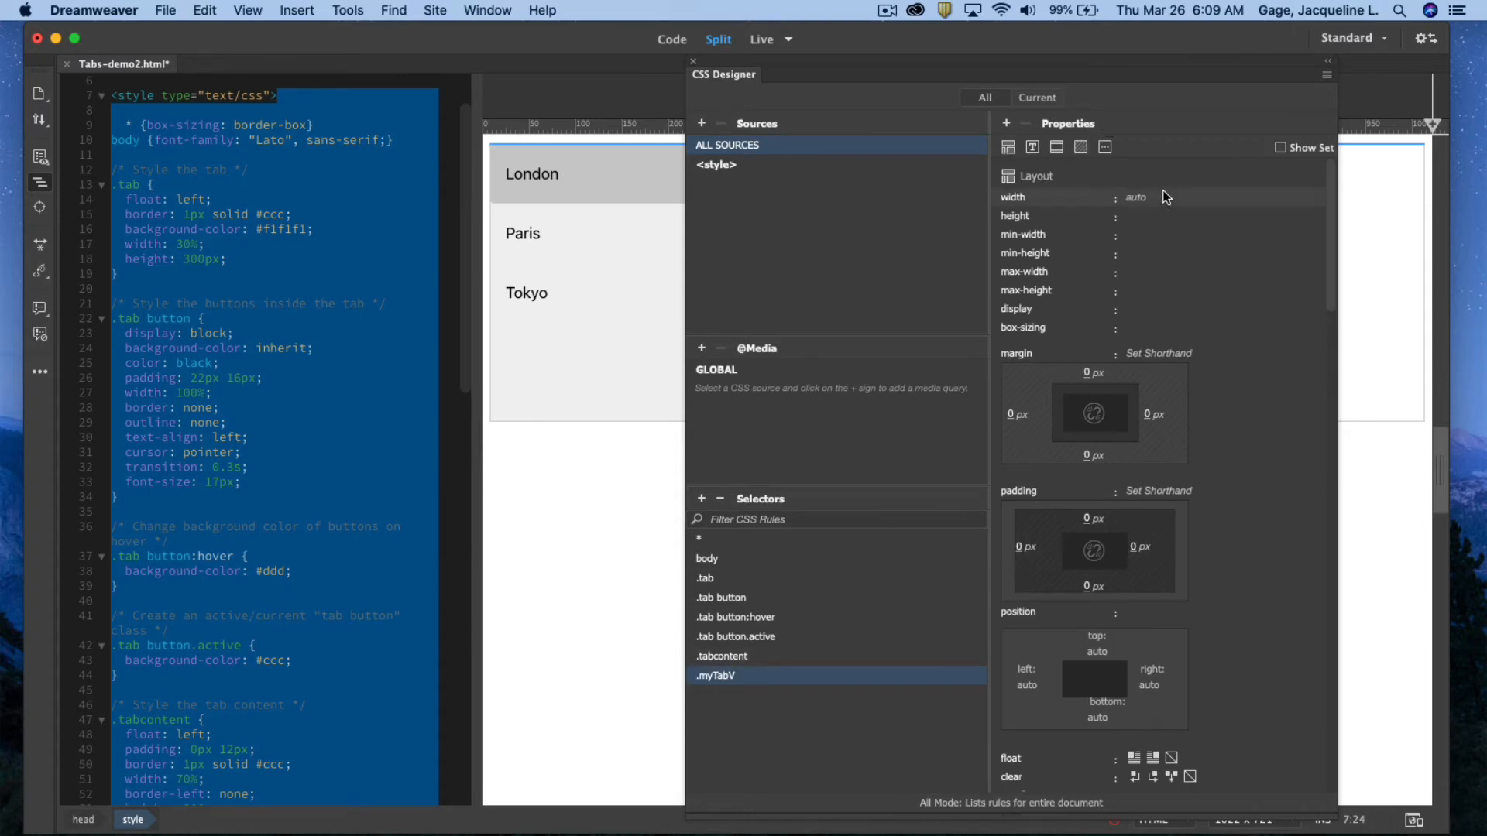
left_click(1139, 201)
left_click(1155, 244)
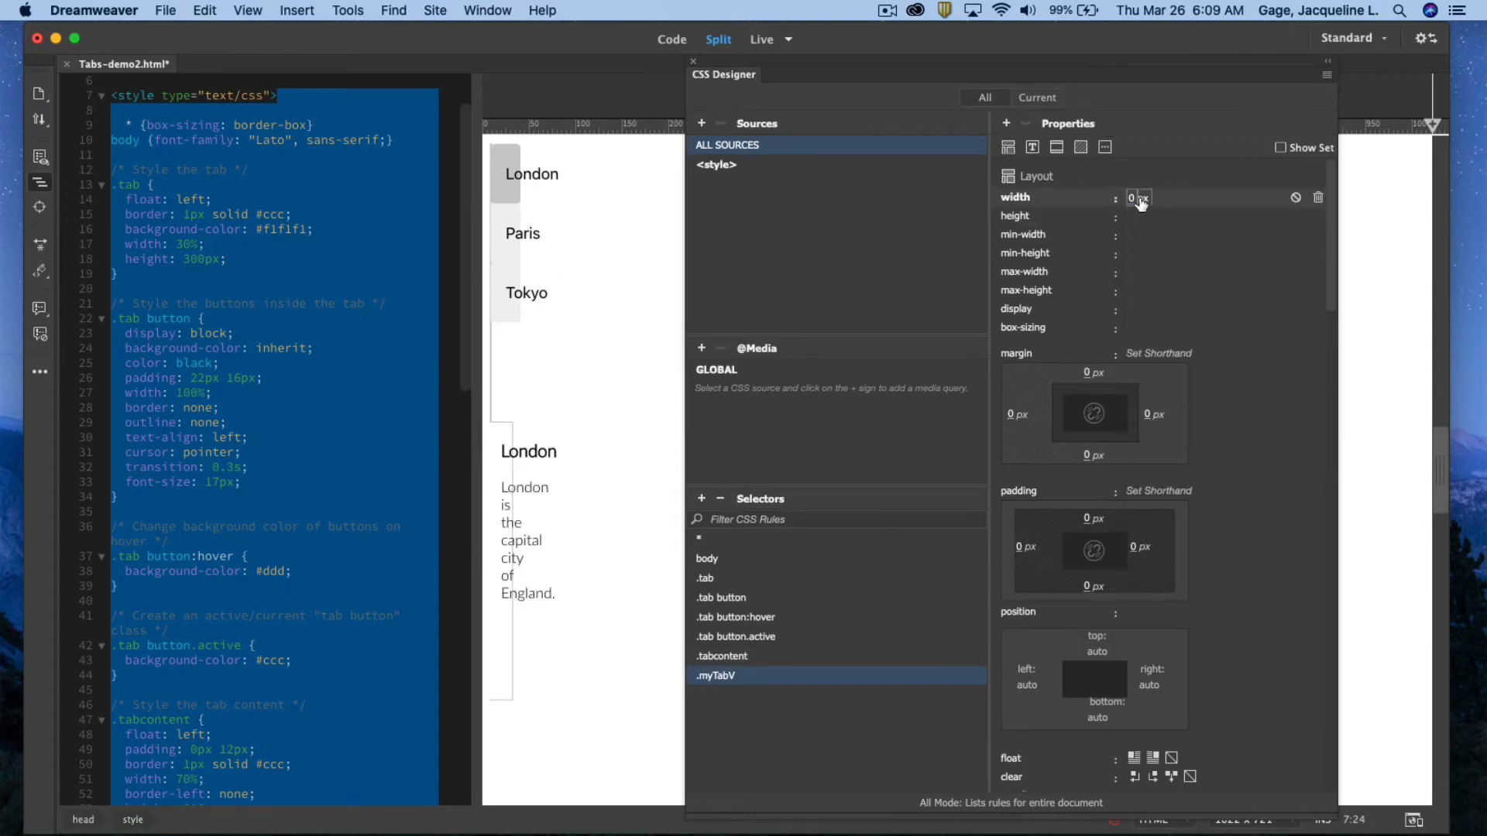
left_click(1133, 199)
type("00")
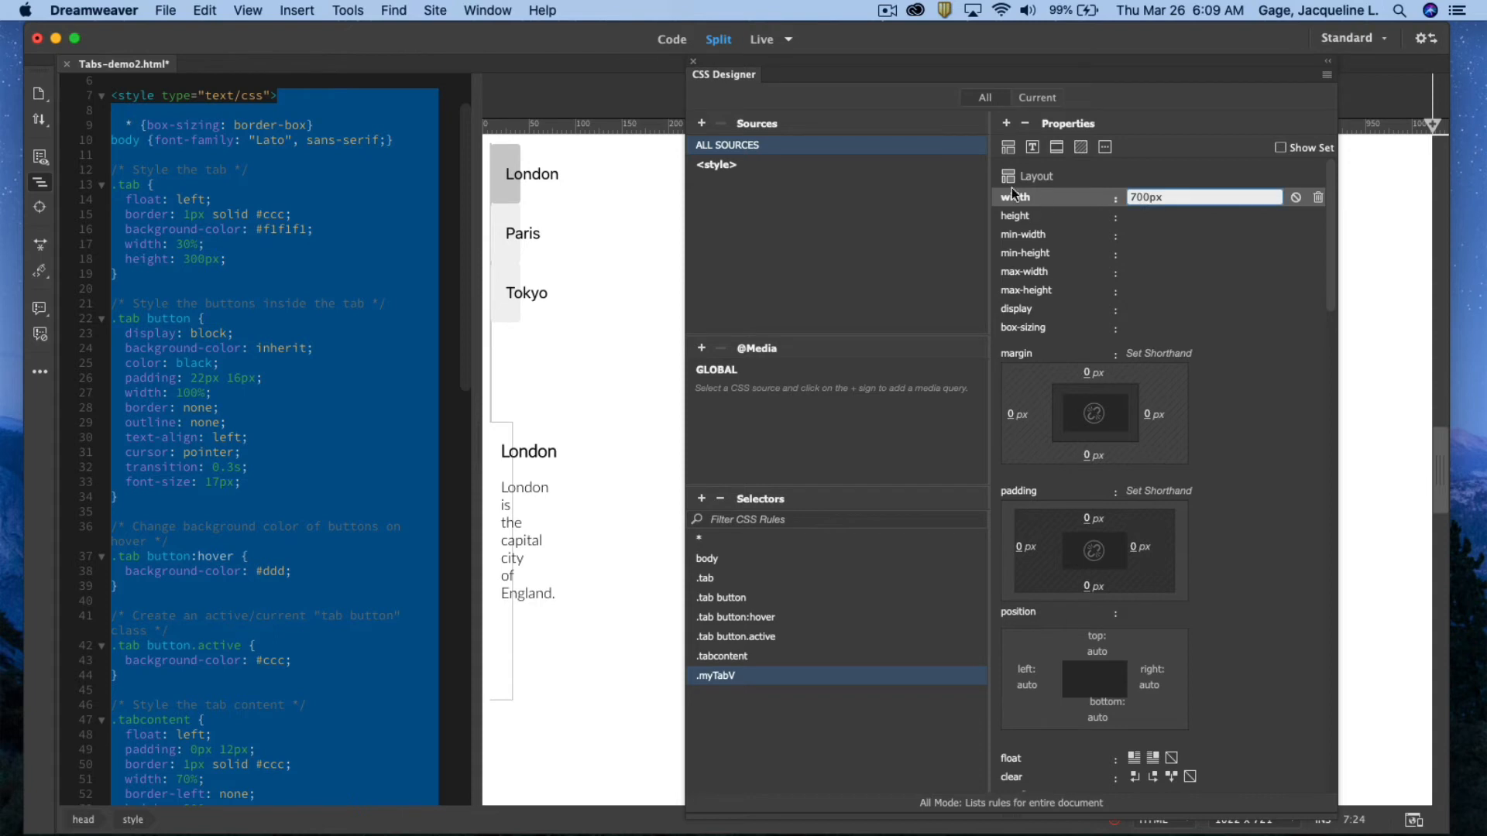
left_click(956, 198)
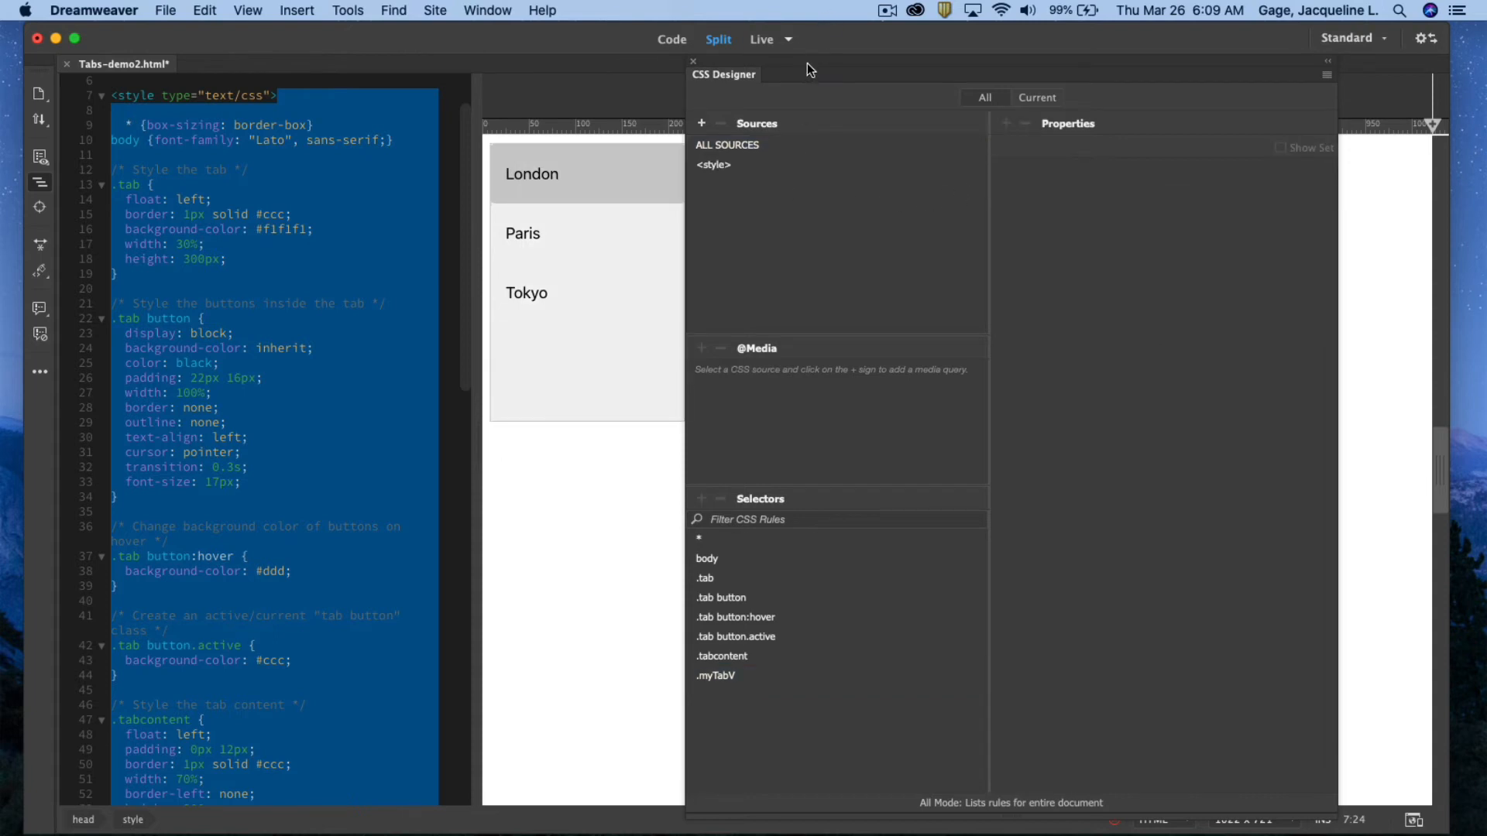
- Save and preview the 700px tabs layout in Safari, cycling Paris, Tokyo and London, then close the preview
left_click_drag(808, 64, 662, 635)
left_click(1273, 529)
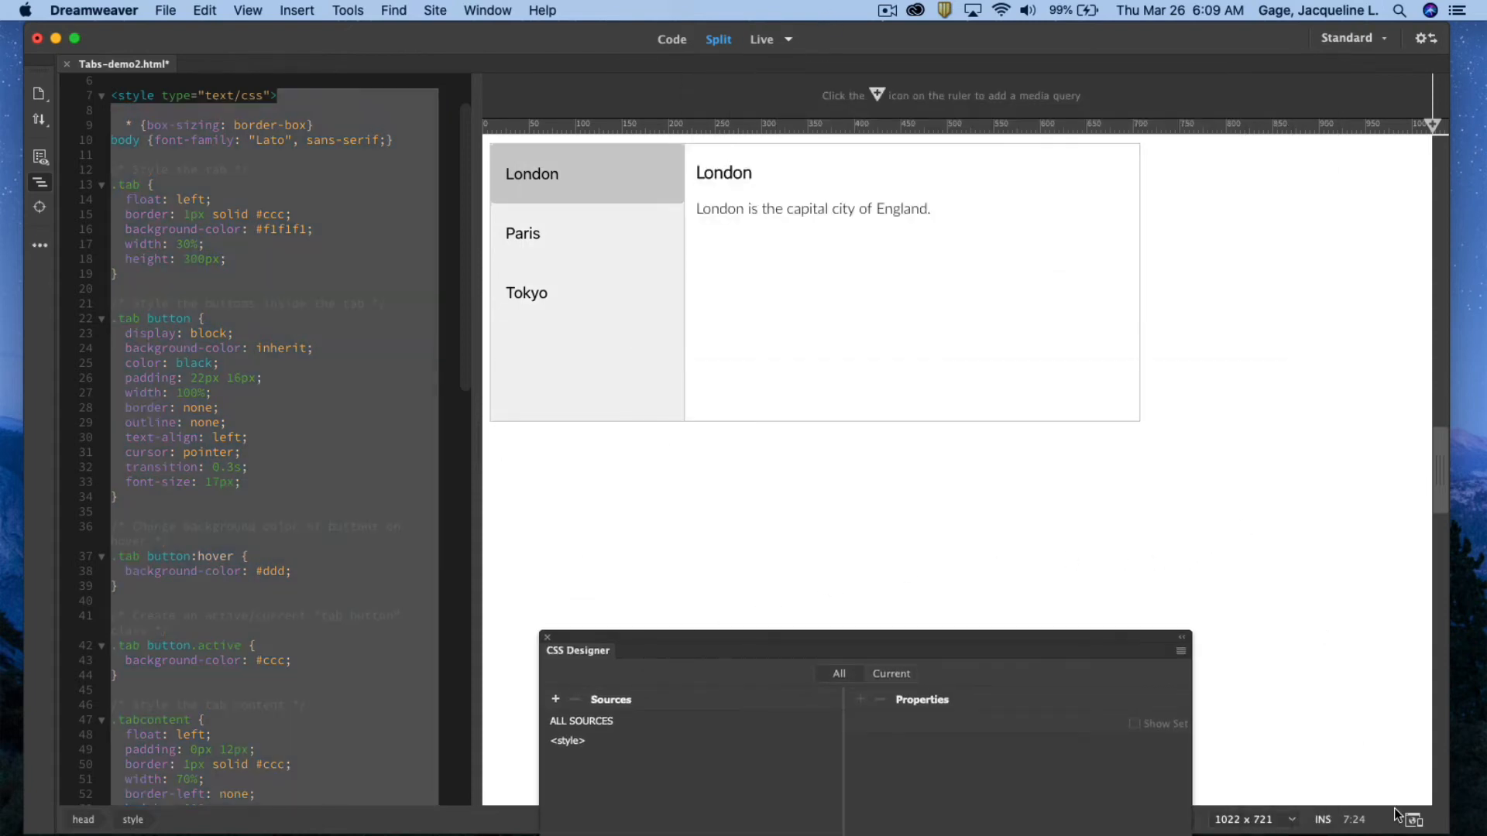
left_click(1414, 821)
left_click(1167, 599)
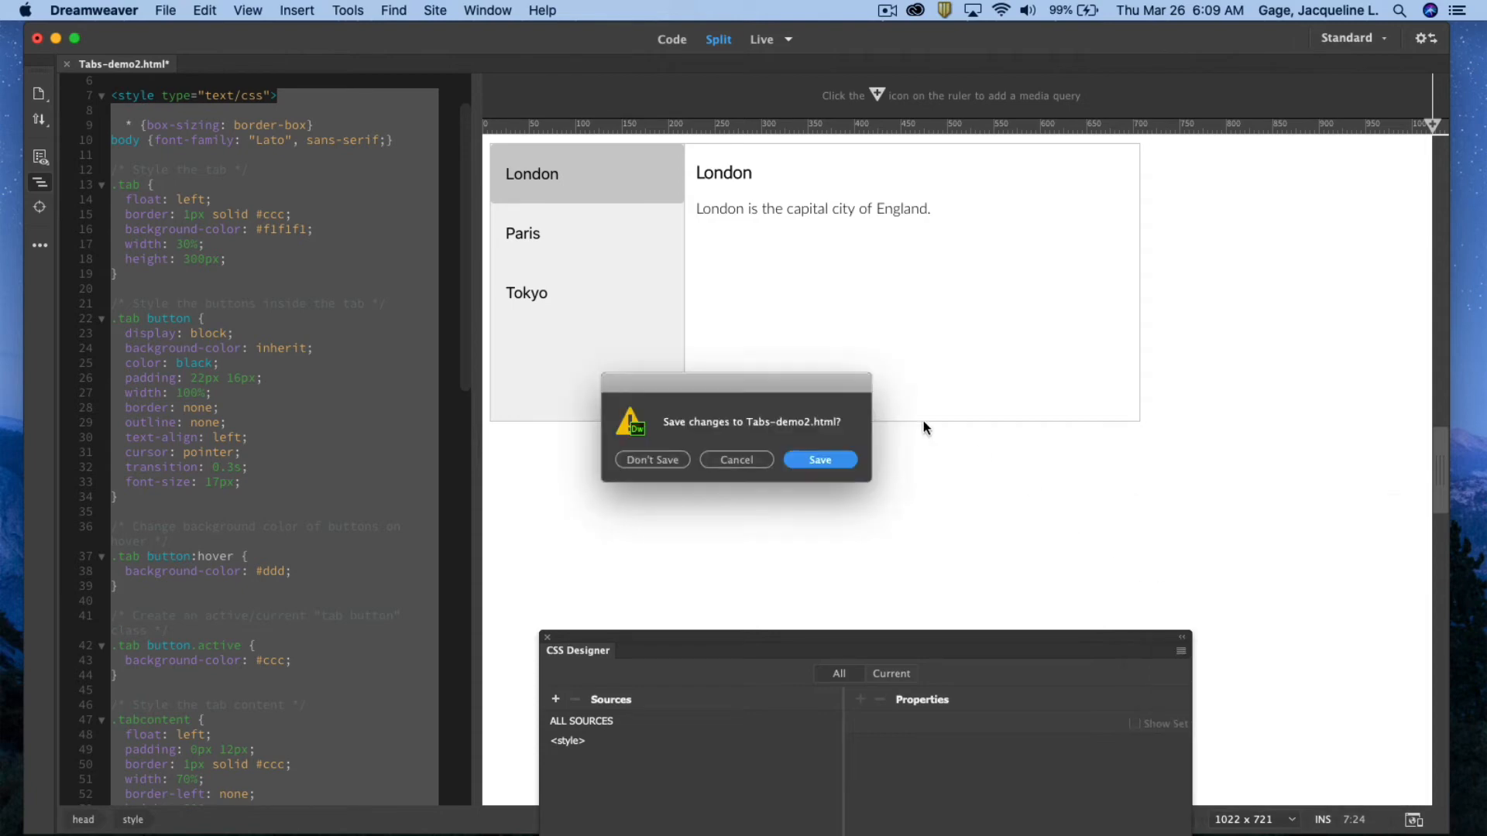
left_click(819, 460)
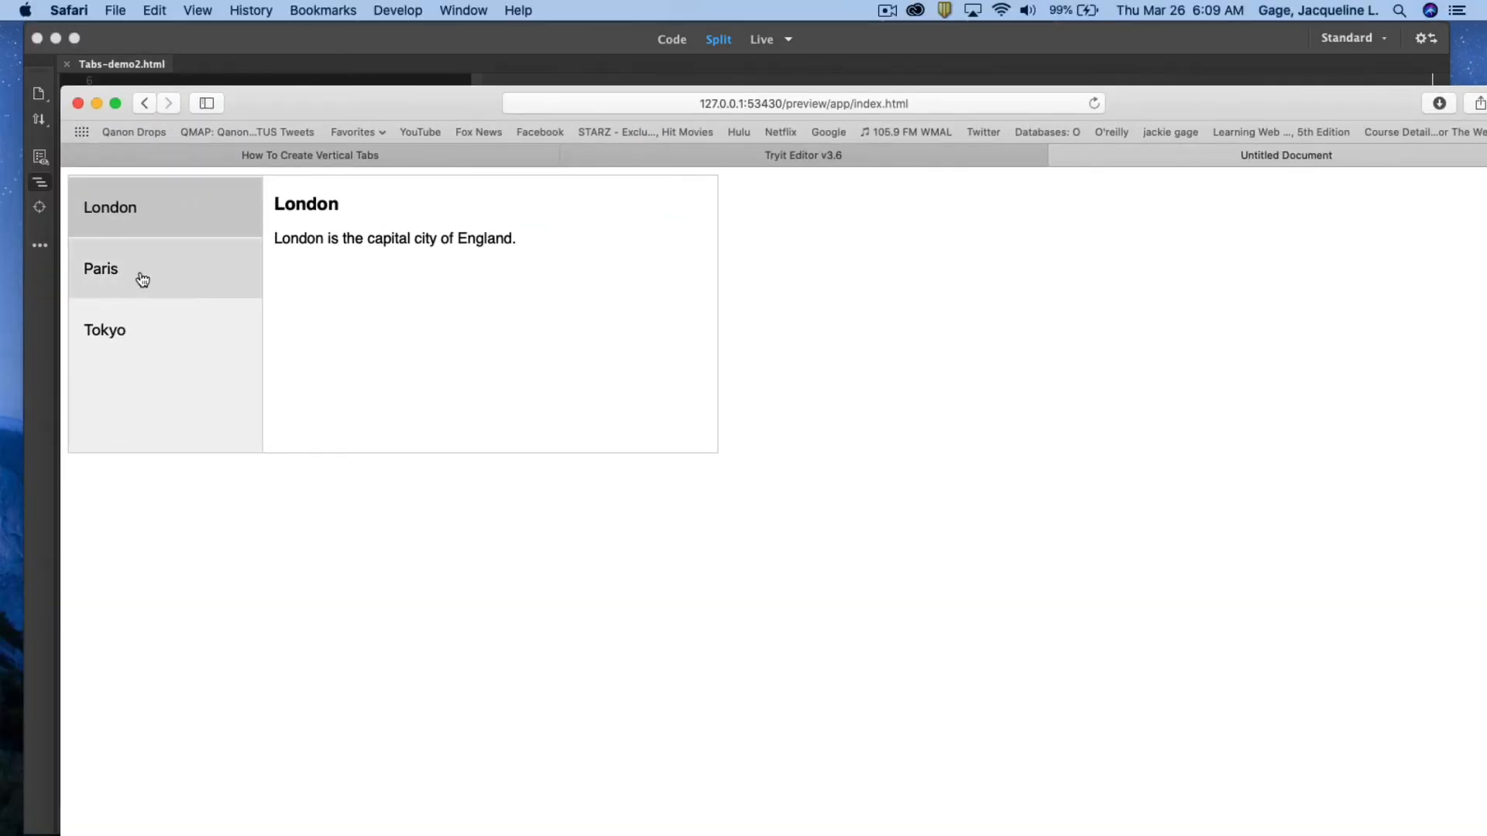
left_click(142, 280)
left_click(140, 326)
left_click(137, 280)
left_click(142, 216)
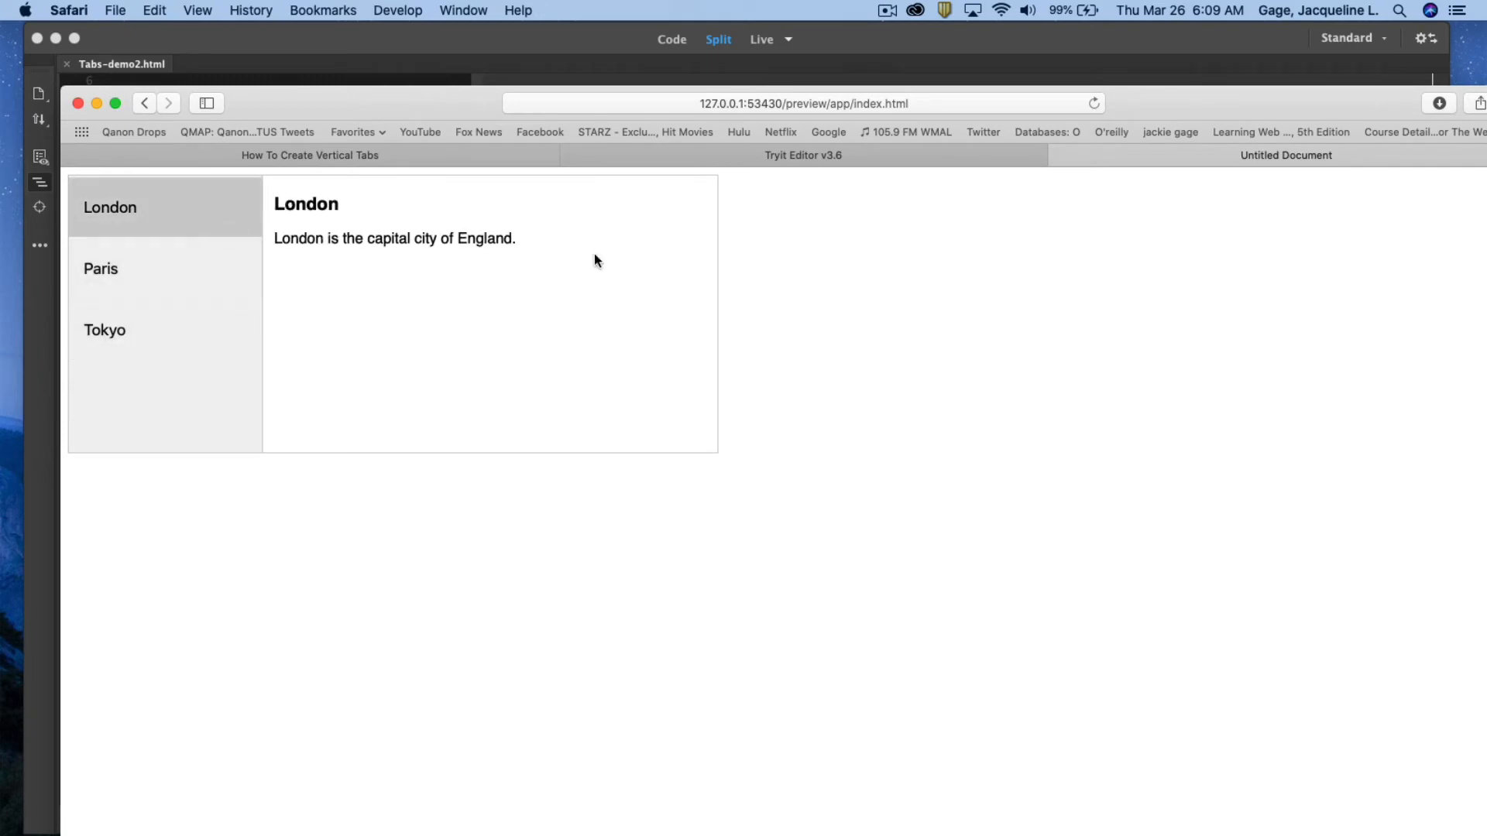
key("super+w")
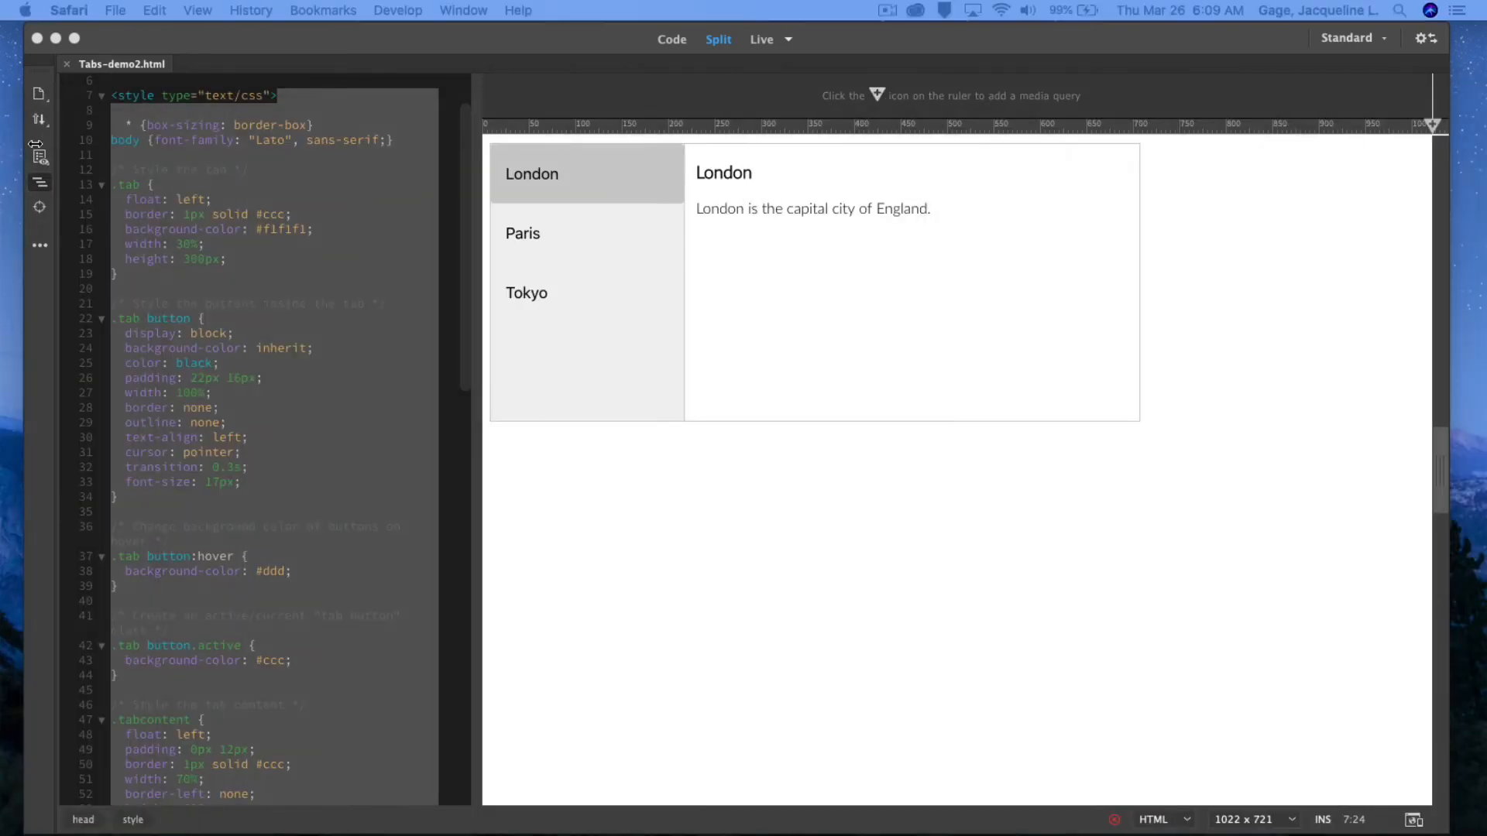
left_click(203, 227)
left_click(262, 370)
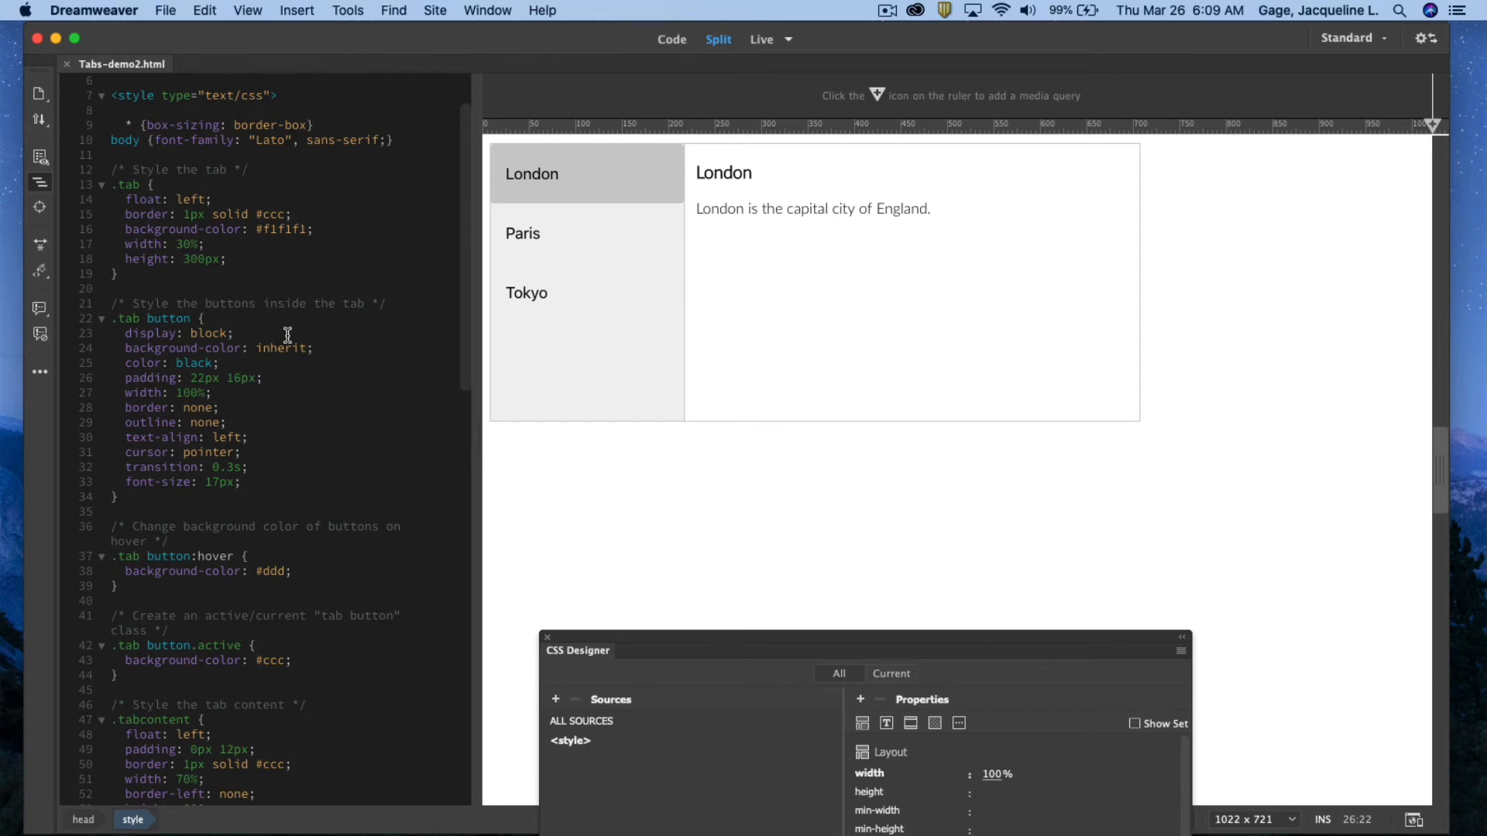
scroll(291, 302, "up", 1)
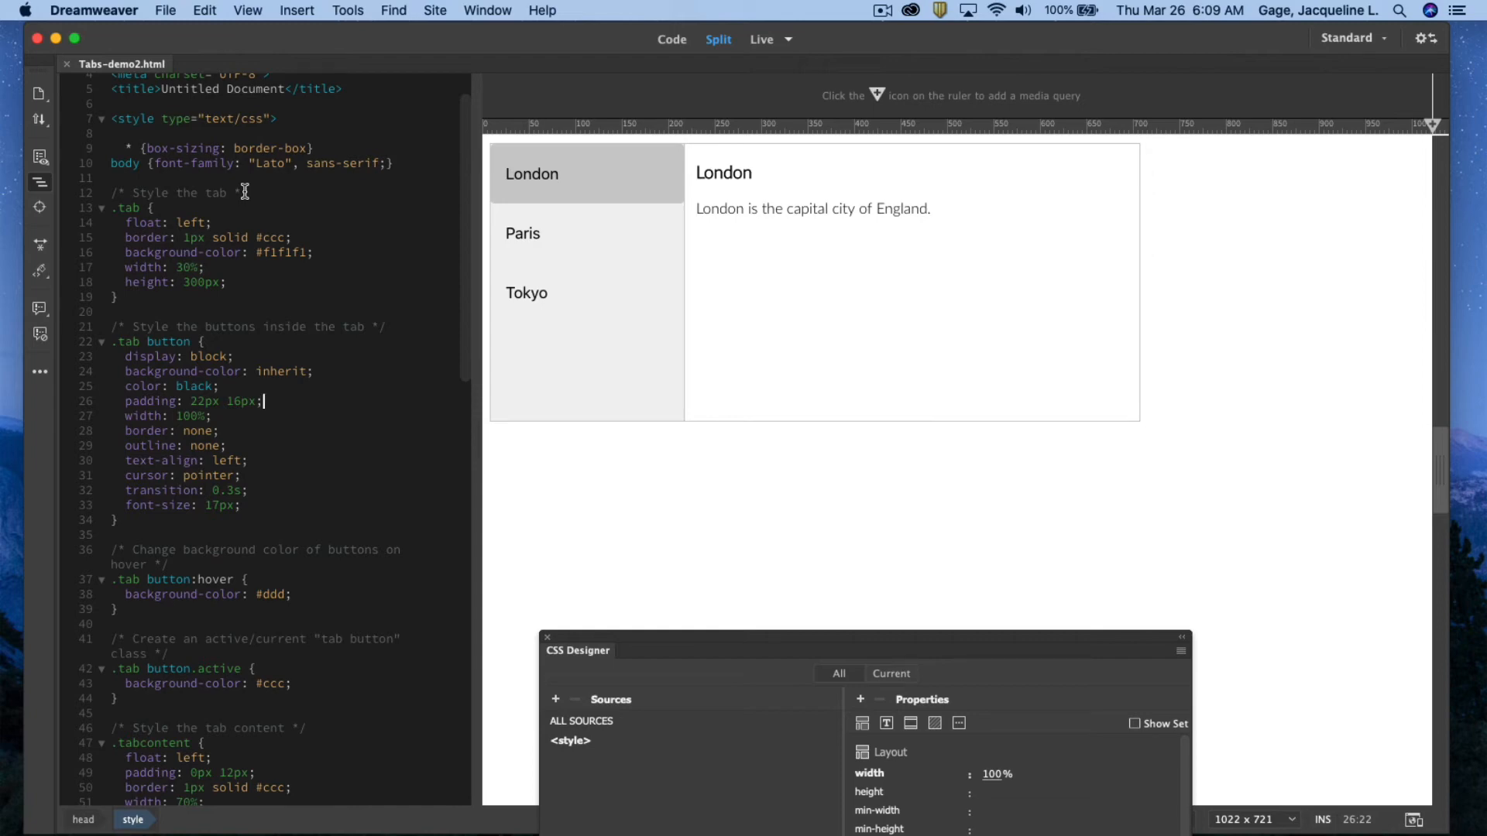
scroll(268, 432, "down", 10)
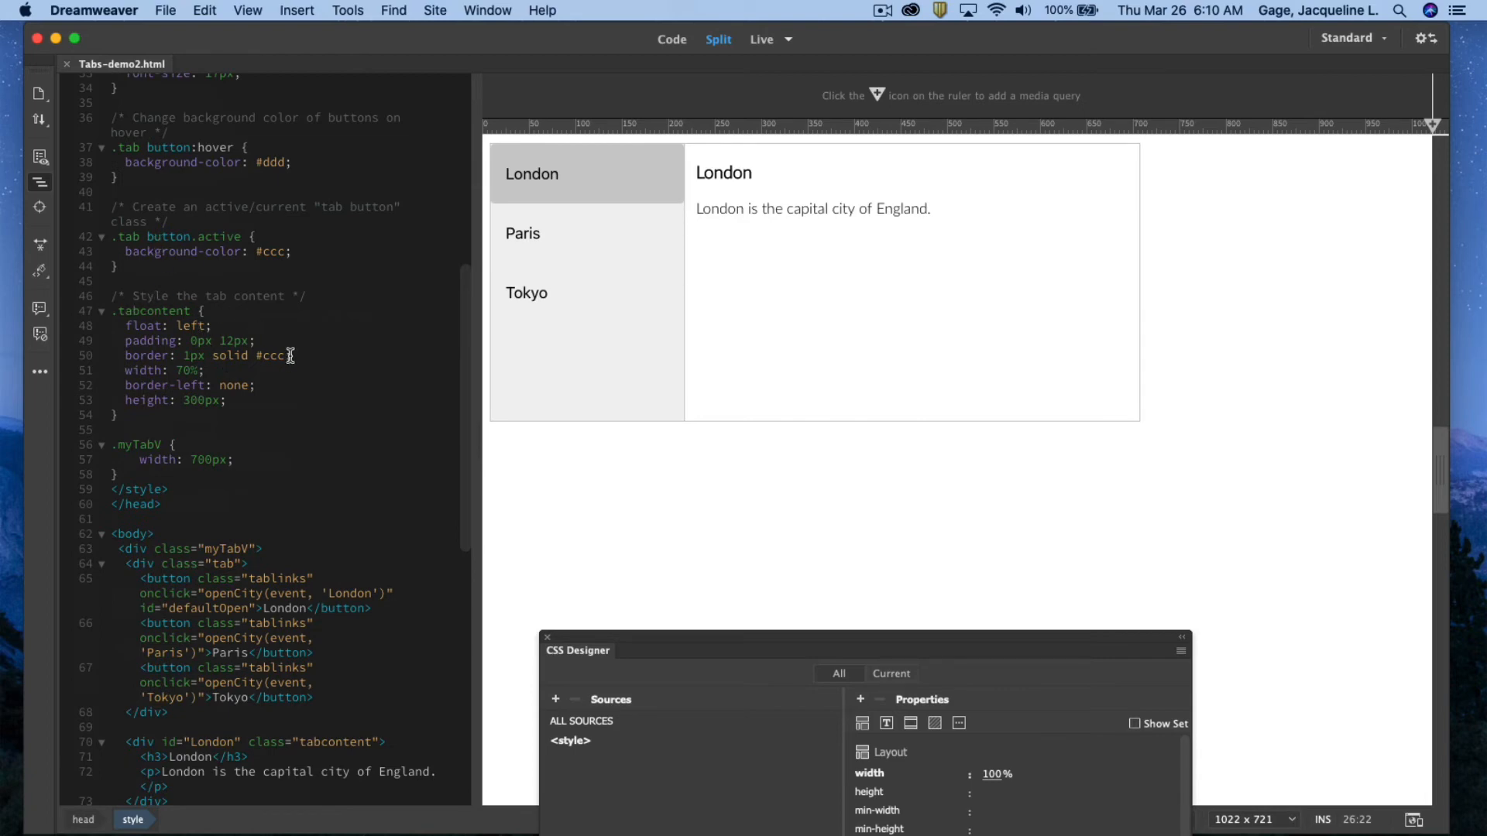
scroll(291, 356, "down", 2)
scroll(290, 357, "down", 2)
scroll(291, 356, "down", 2)
scroll(291, 352, "down", 2)
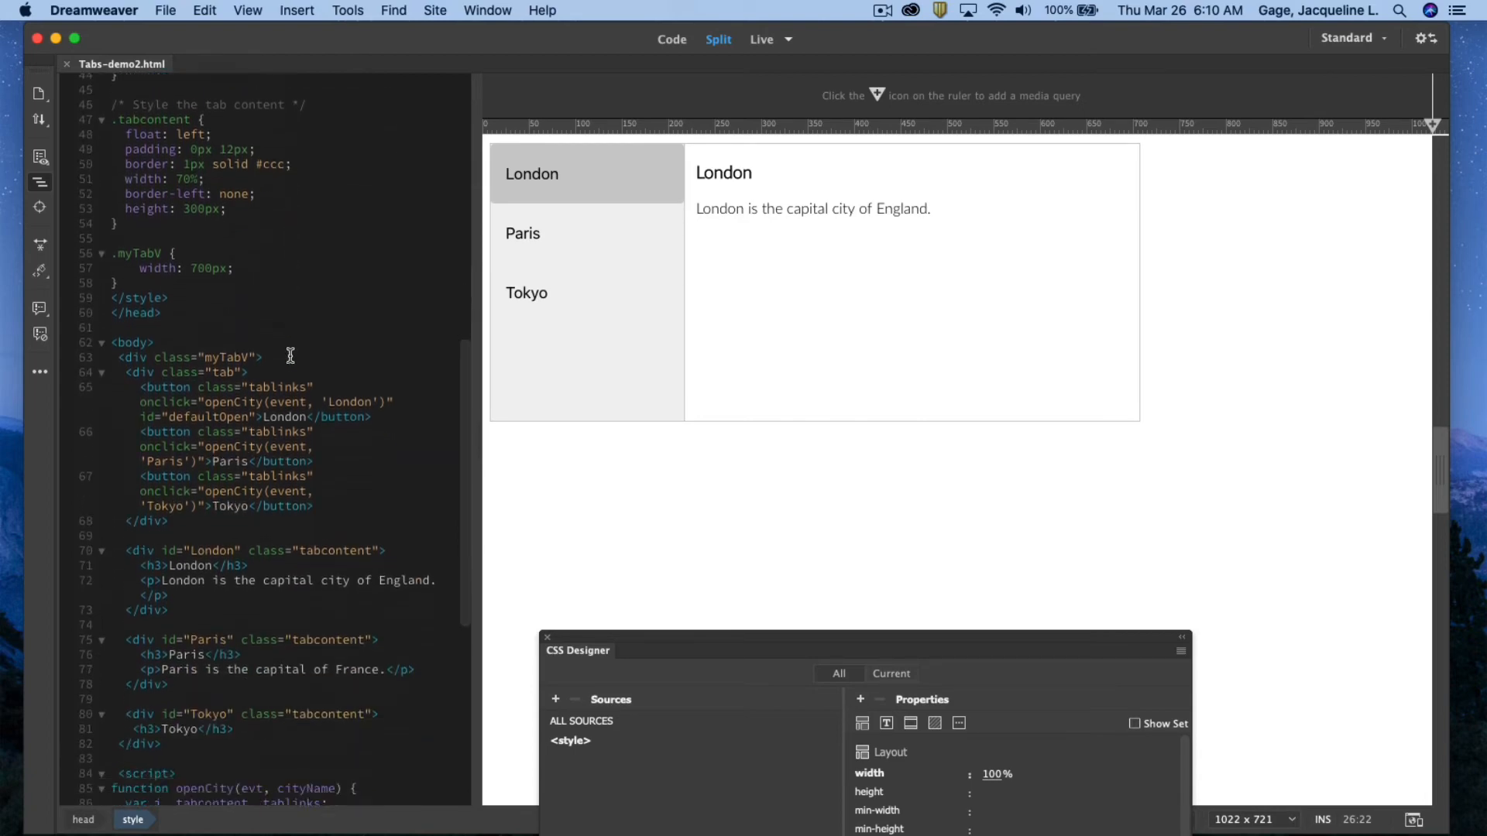
scroll(295, 383, "down", 1)
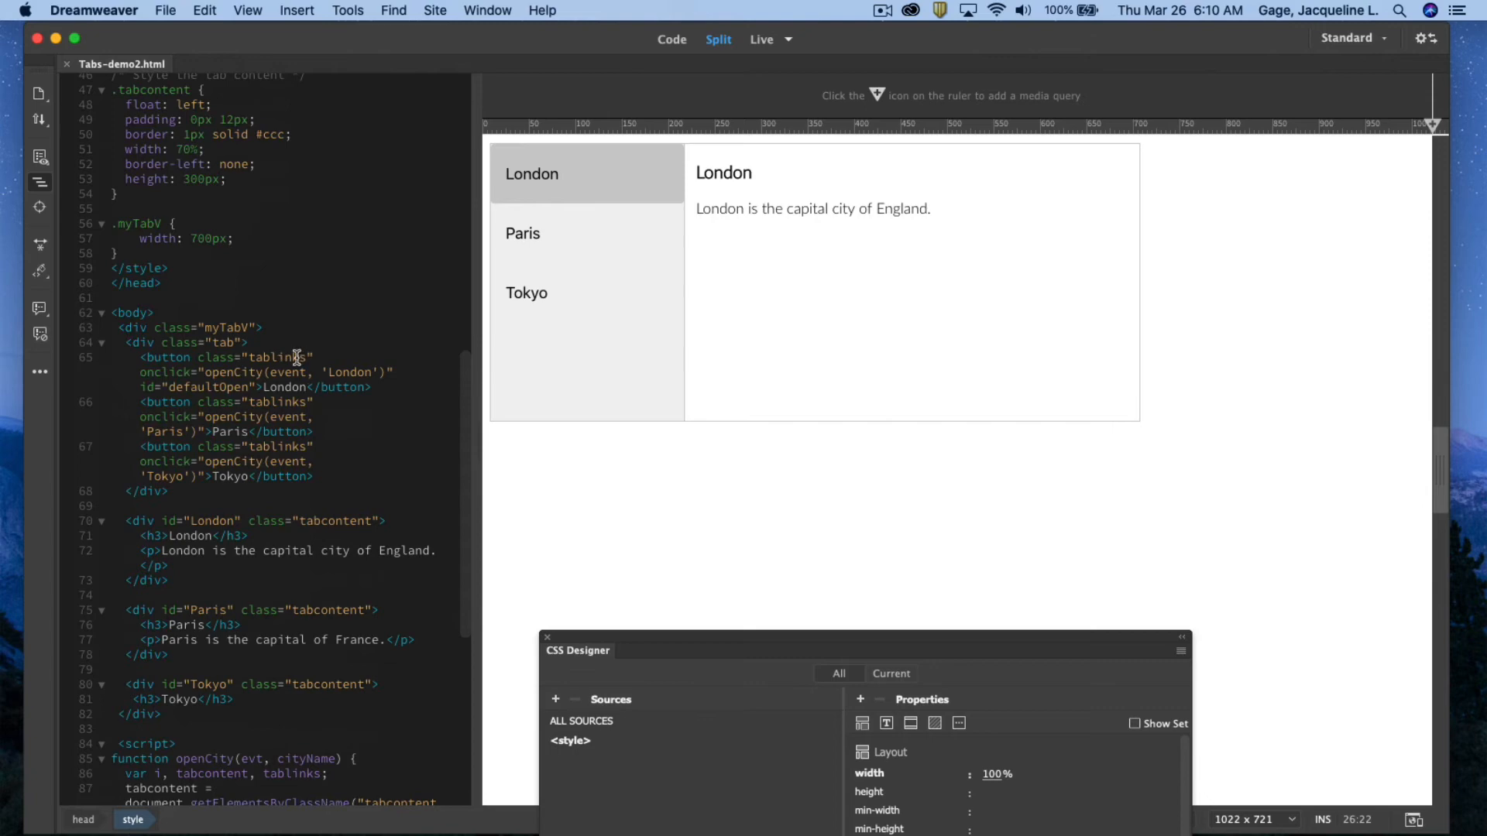
left_click_drag(306, 387, 272, 386)
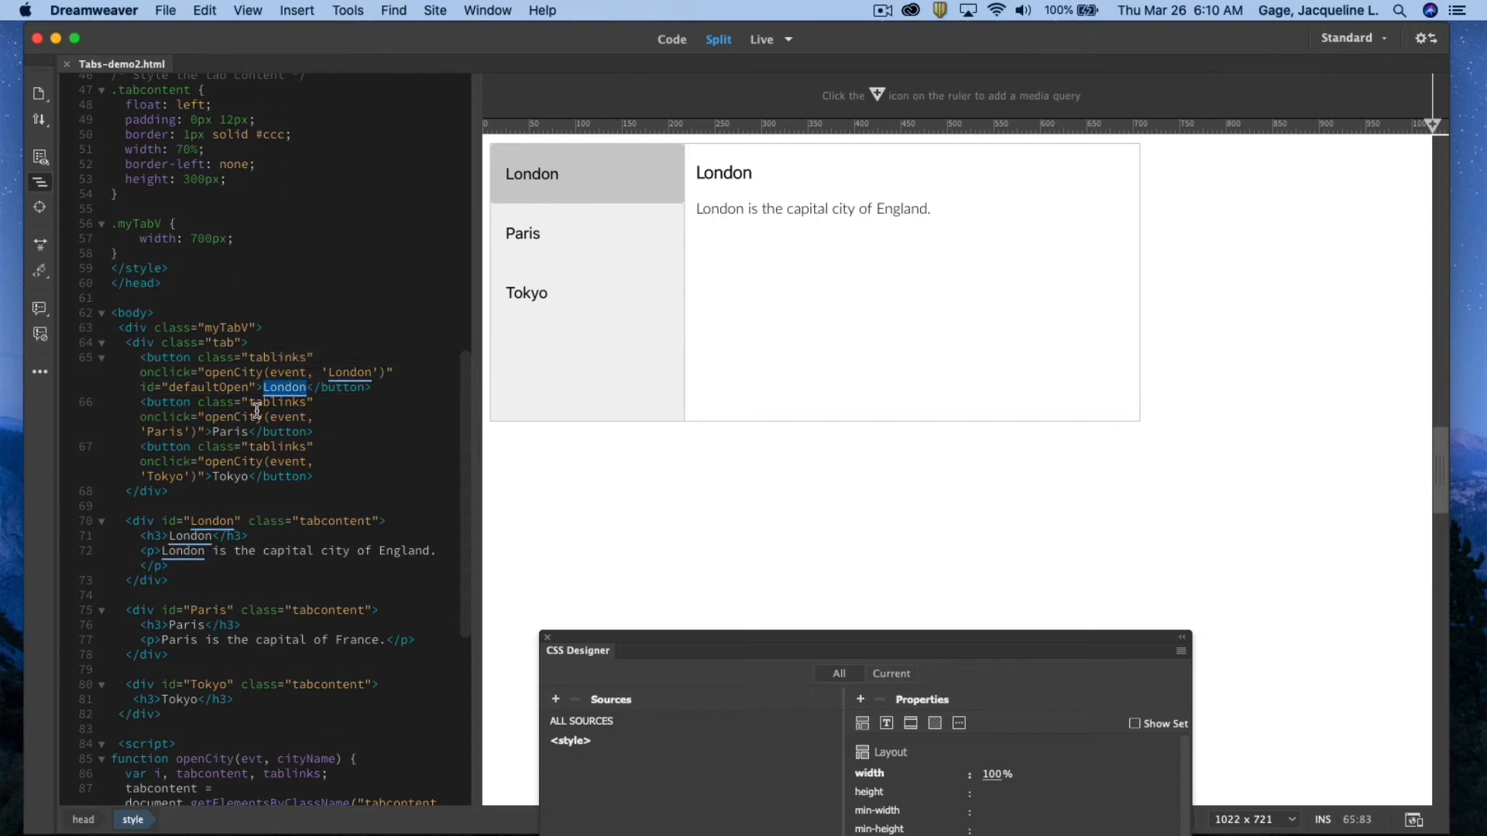
left_click_drag(247, 430, 213, 431)
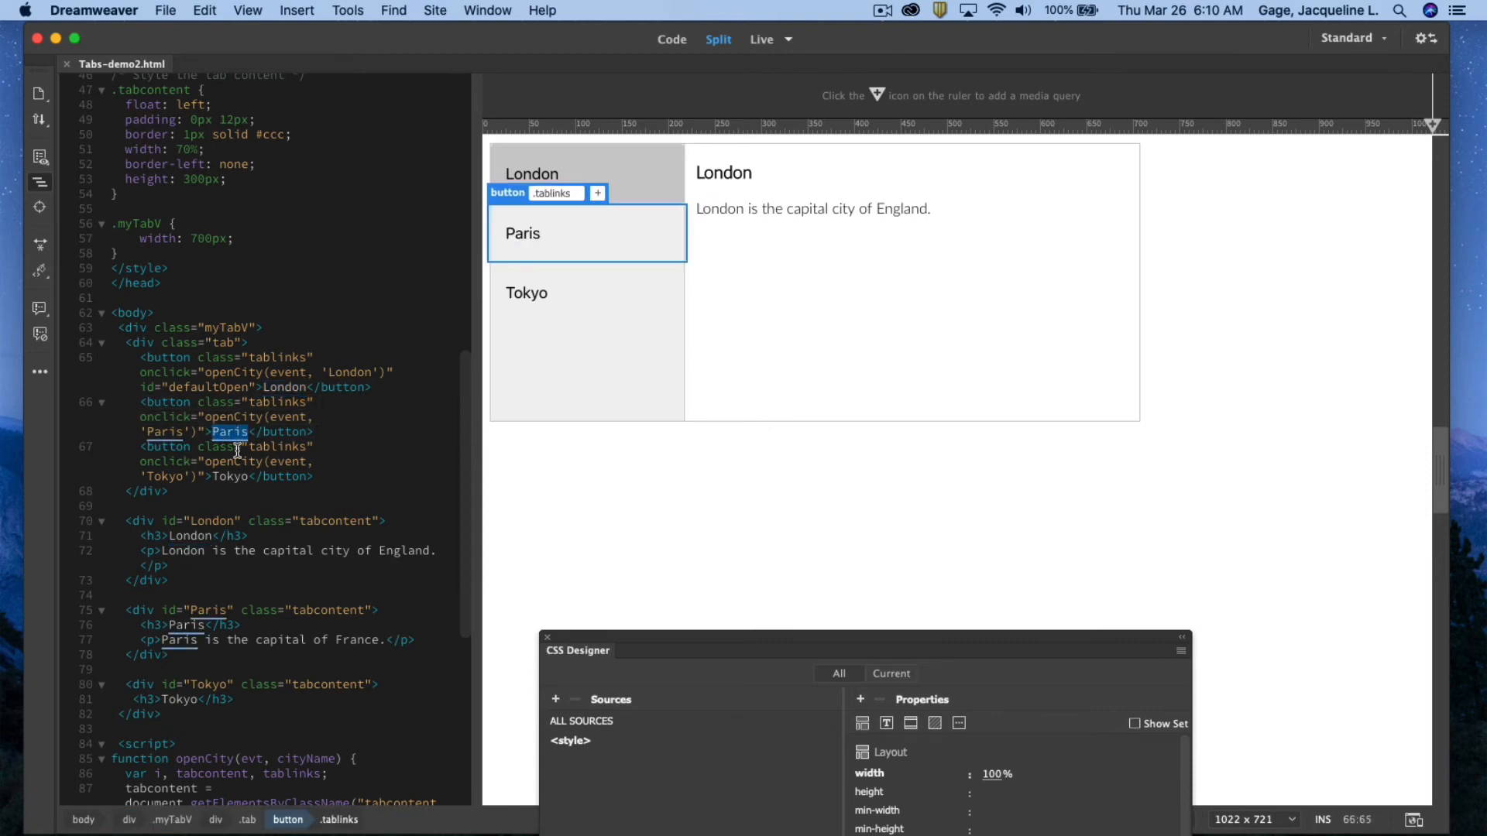
left_click_drag(247, 476, 215, 476)
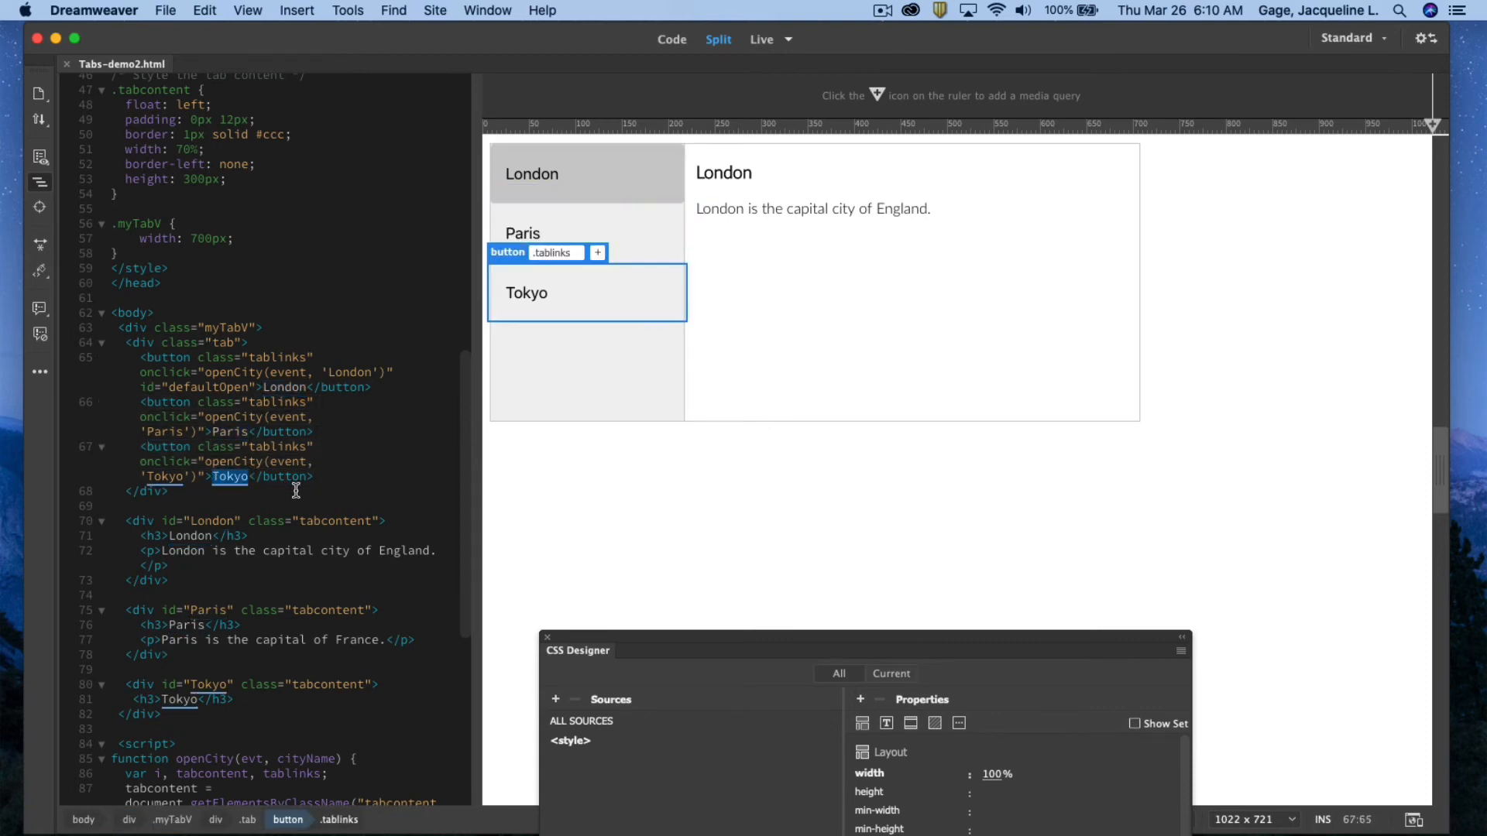
scroll(296, 453, "down", 2)
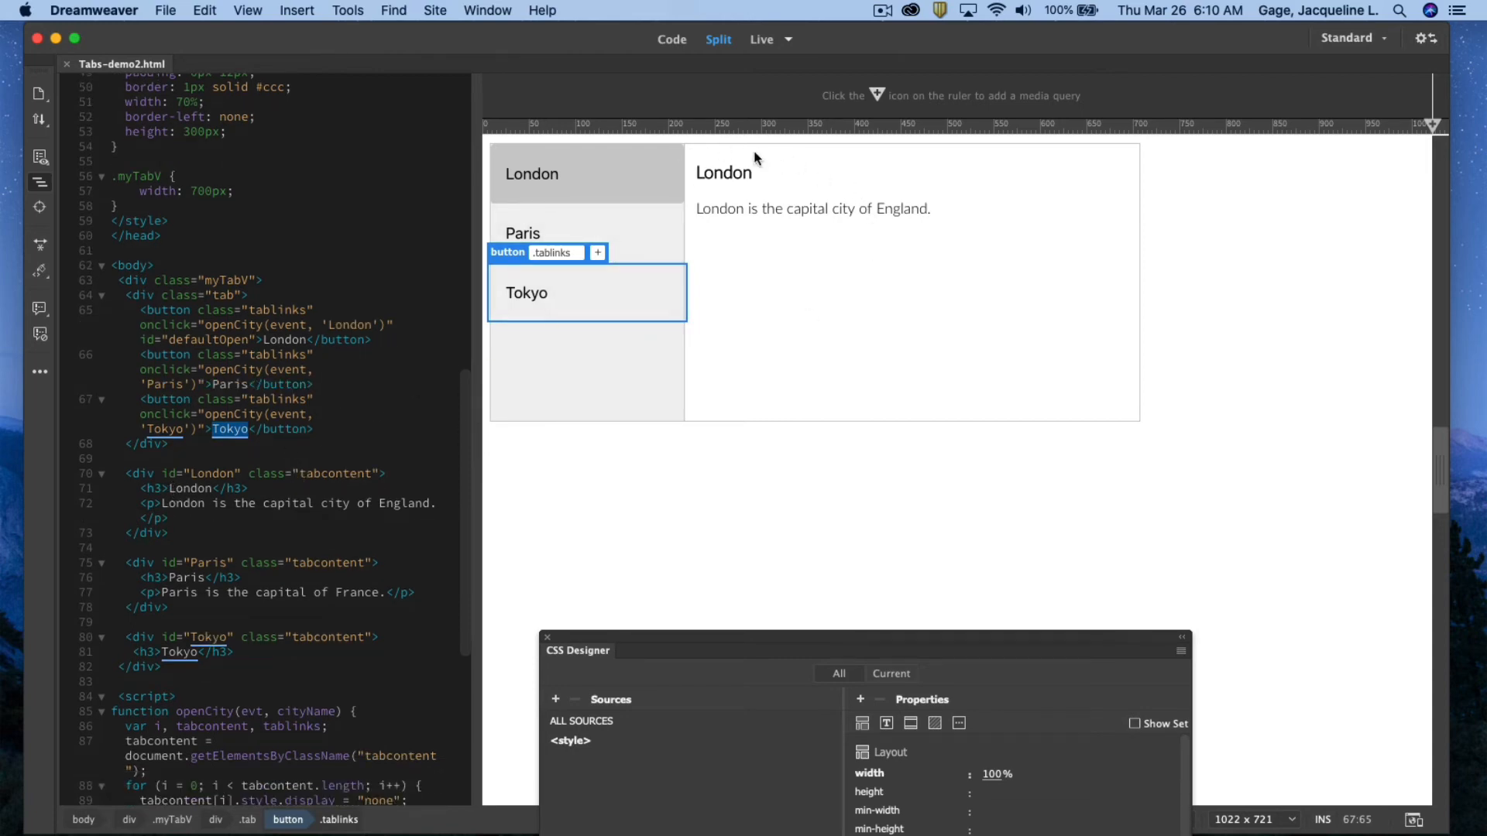
- Change the first panel heading to Cat and its paragraph to 'This is about my cat. bla bla bla', then refresh the preview
double_click(198, 490)
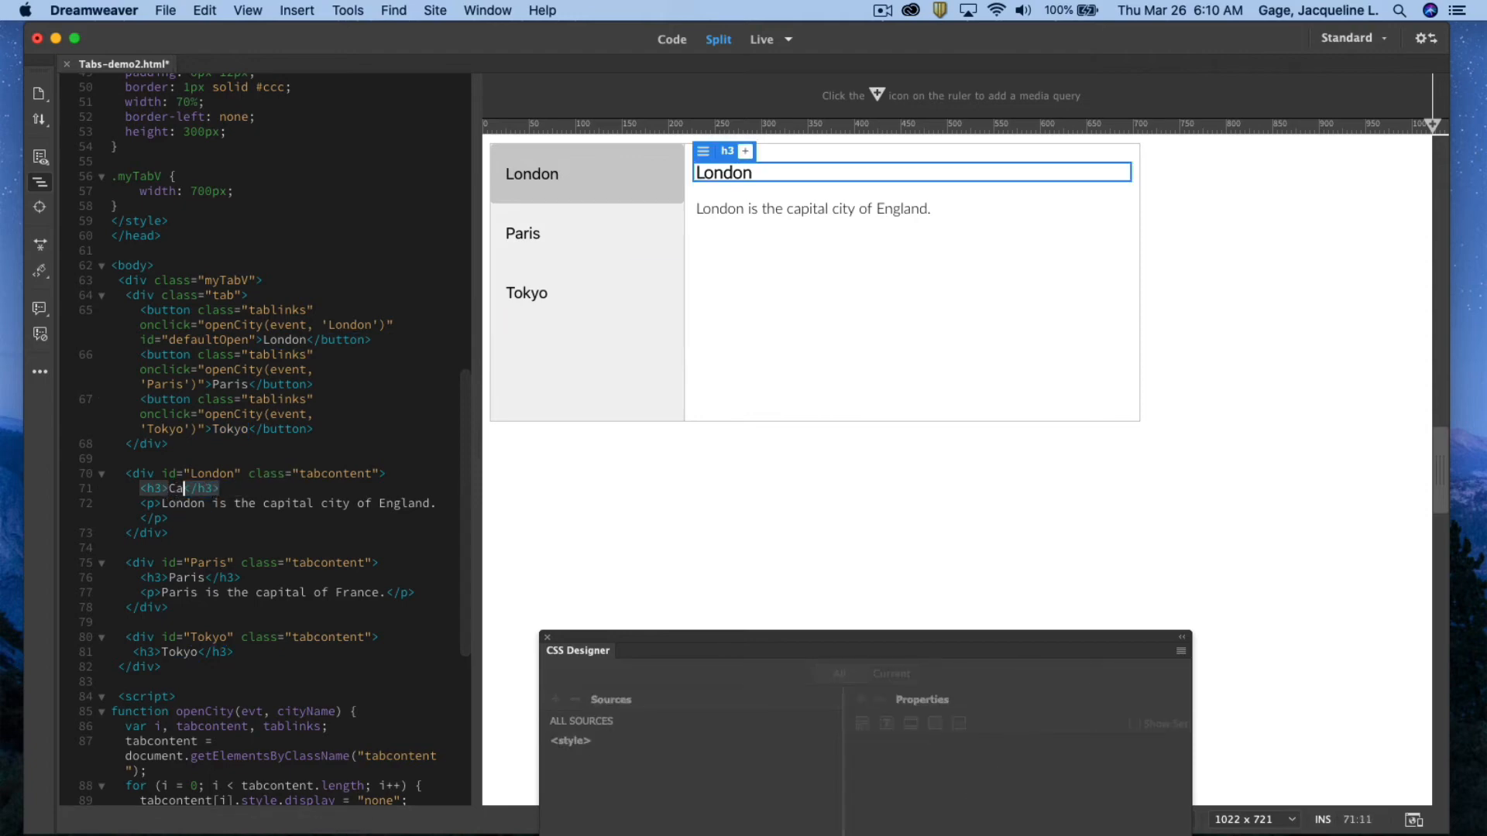
type("Cat")
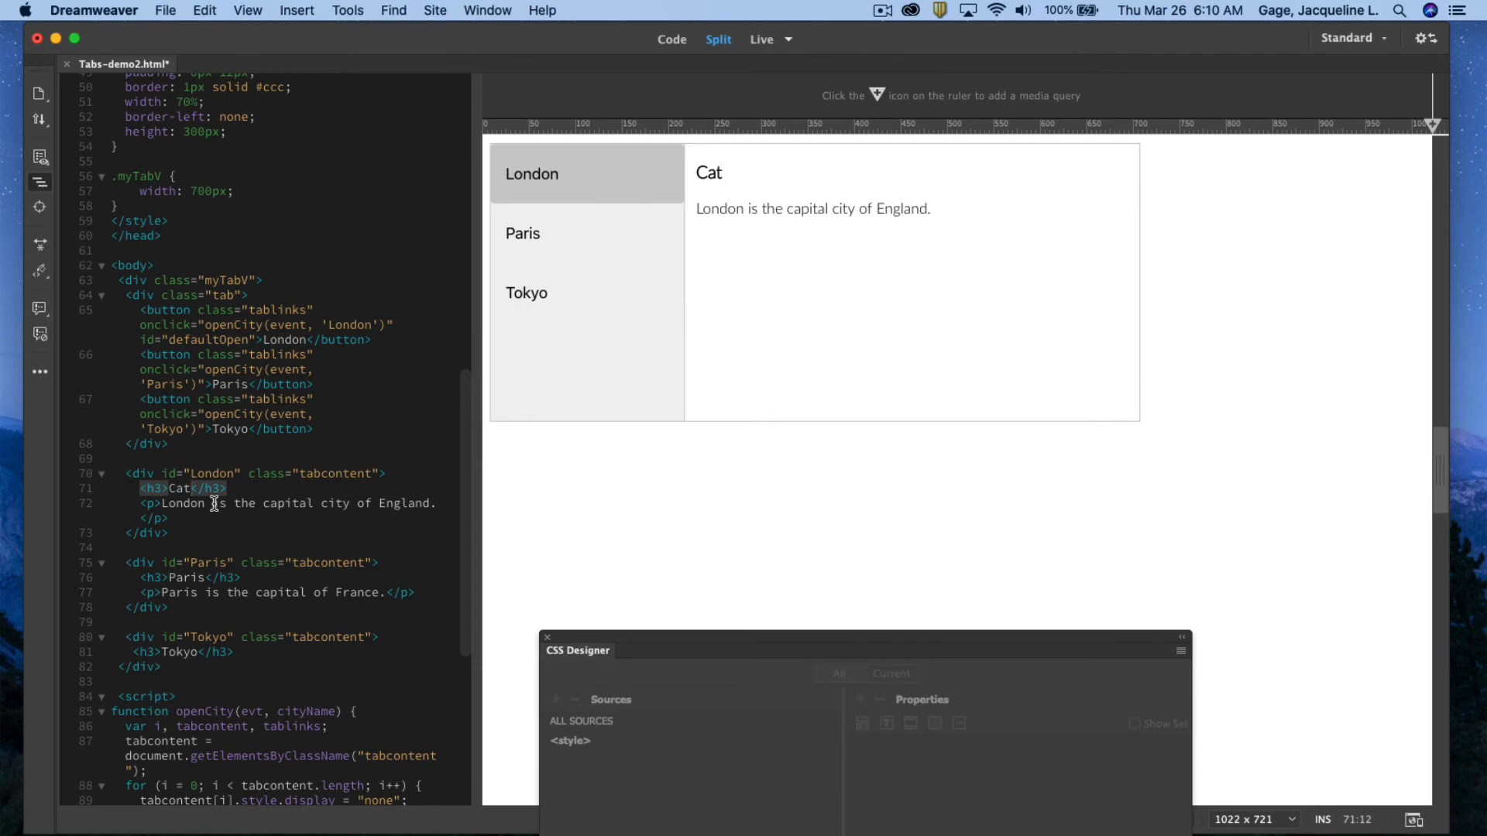
left_click_drag(163, 504, 441, 504)
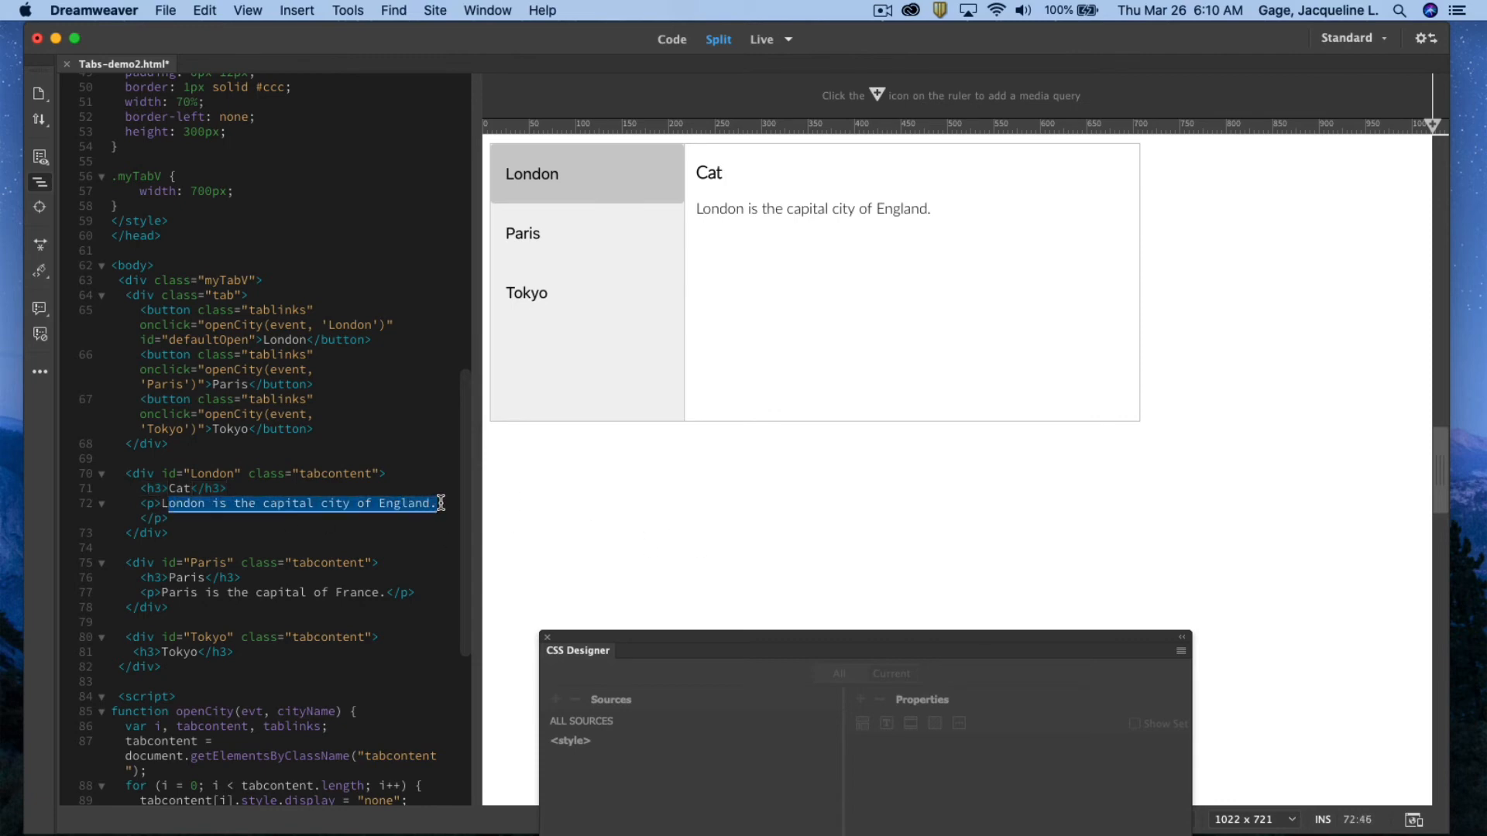
key("BackSpace")
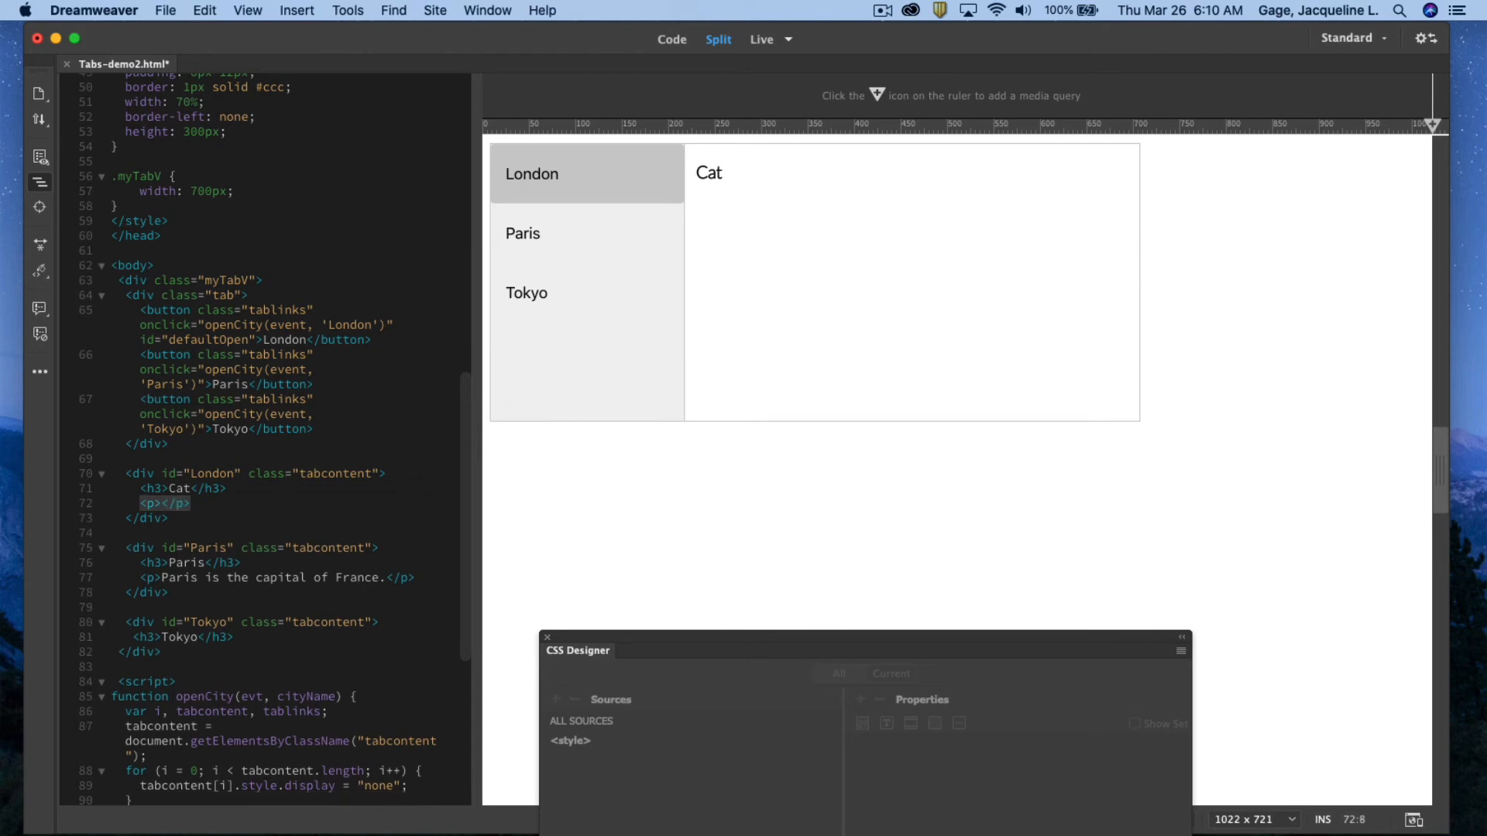
type("This is")
type(" about ")
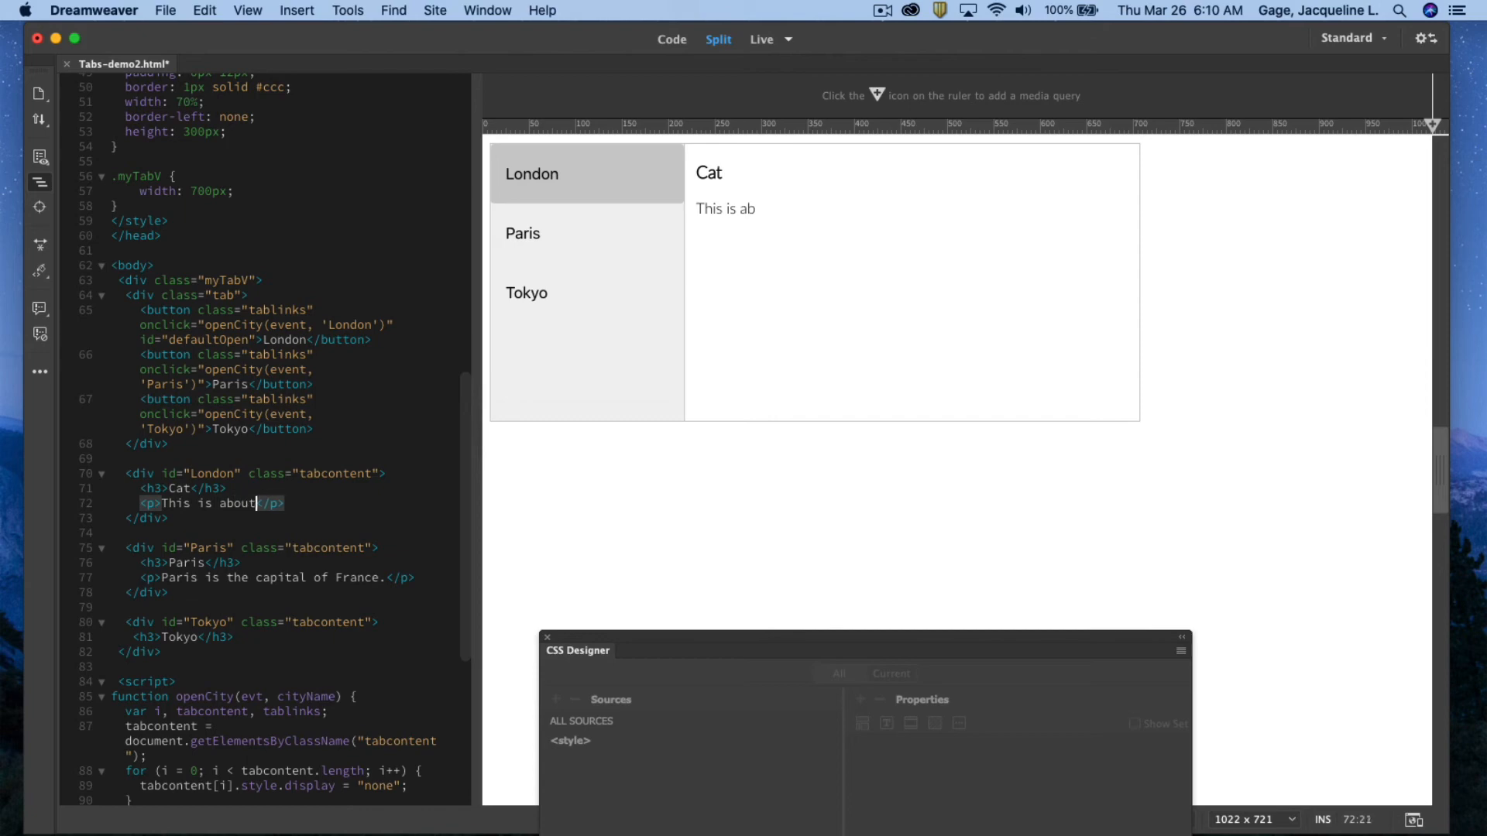
type("my ")
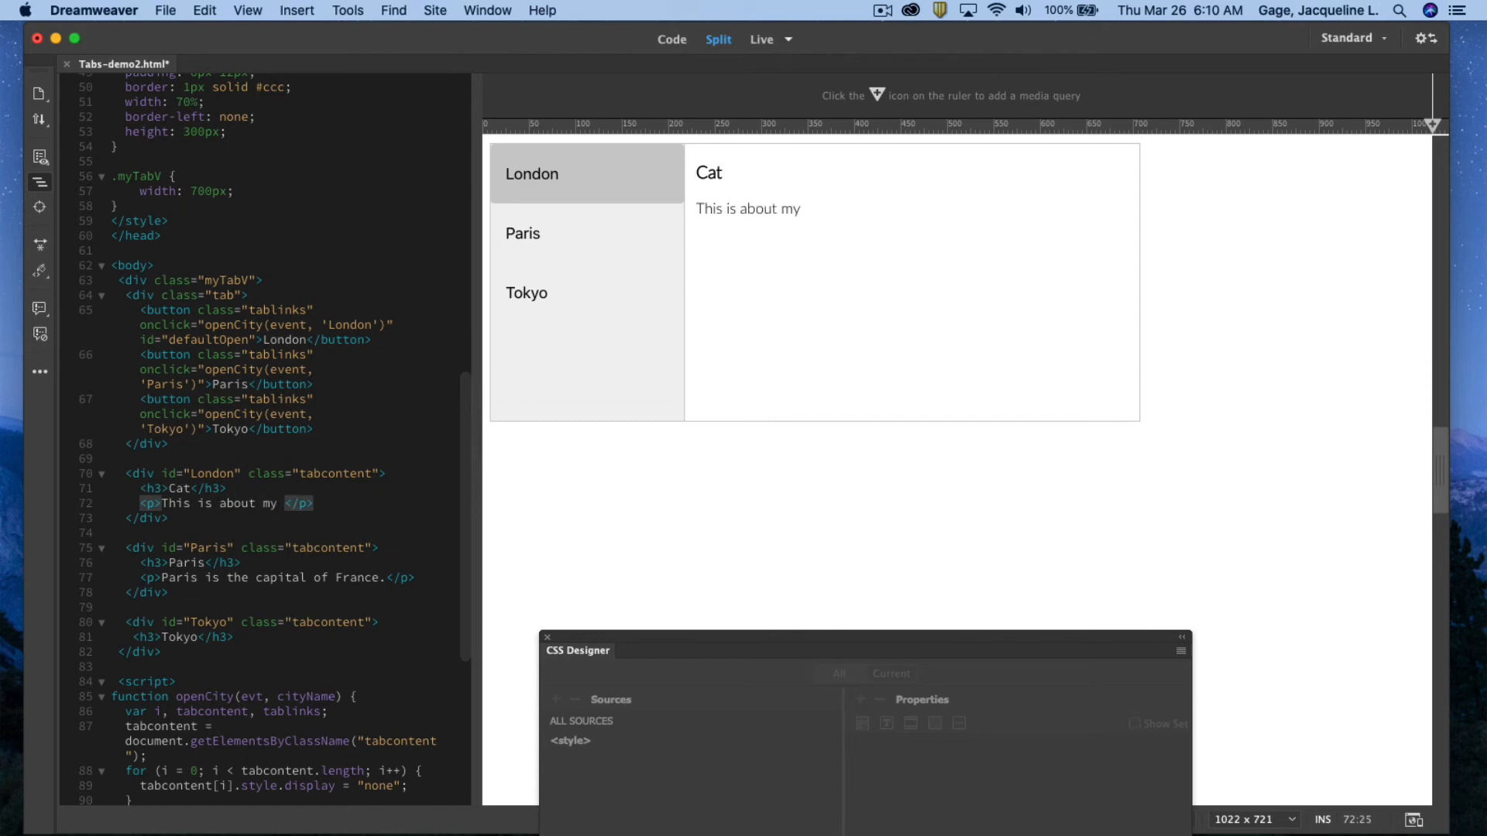
type("cat")
type(". b")
type("la bl")
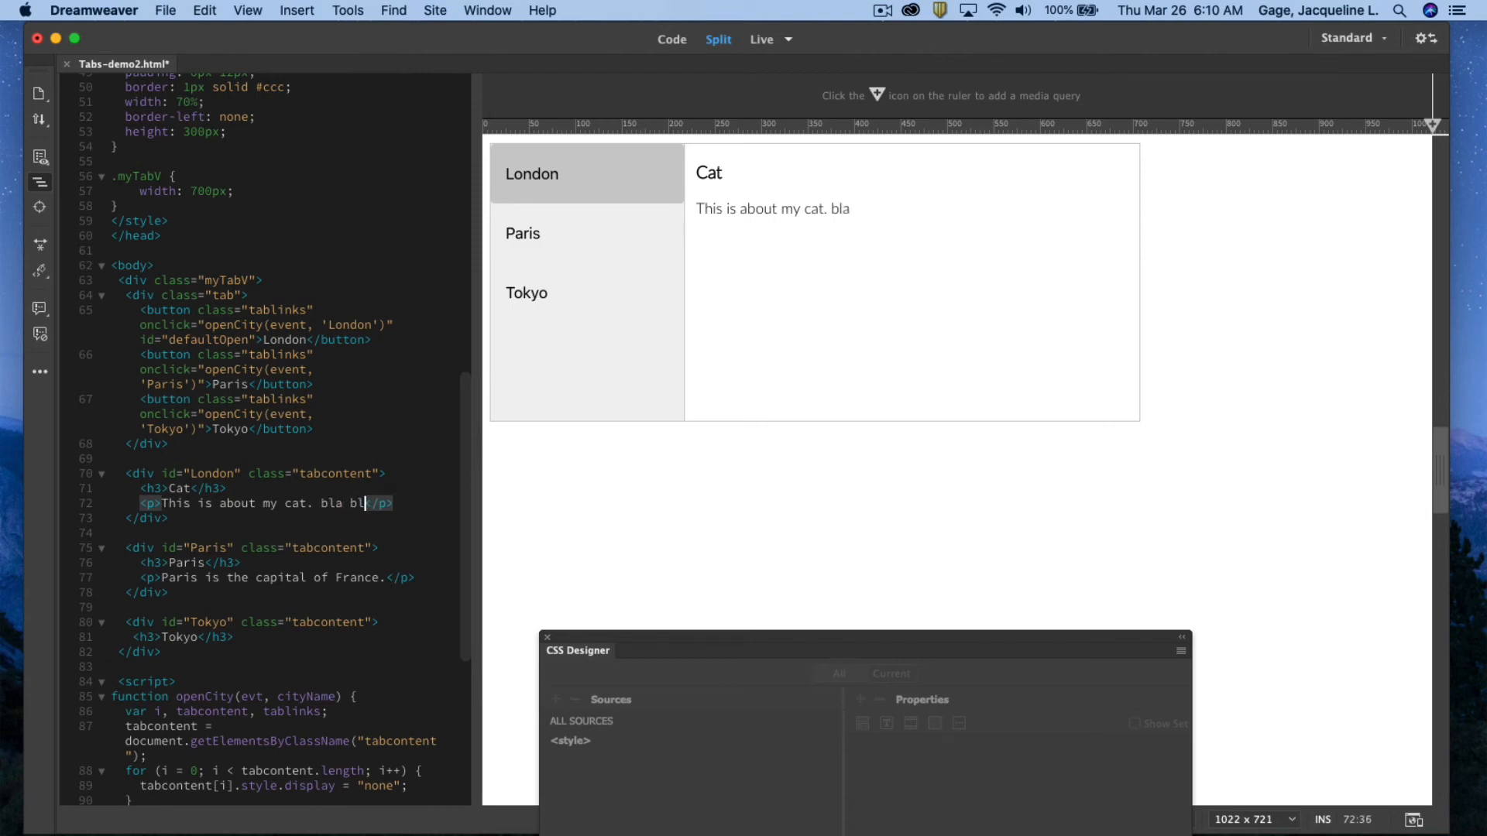
type("a bl")
type("a")
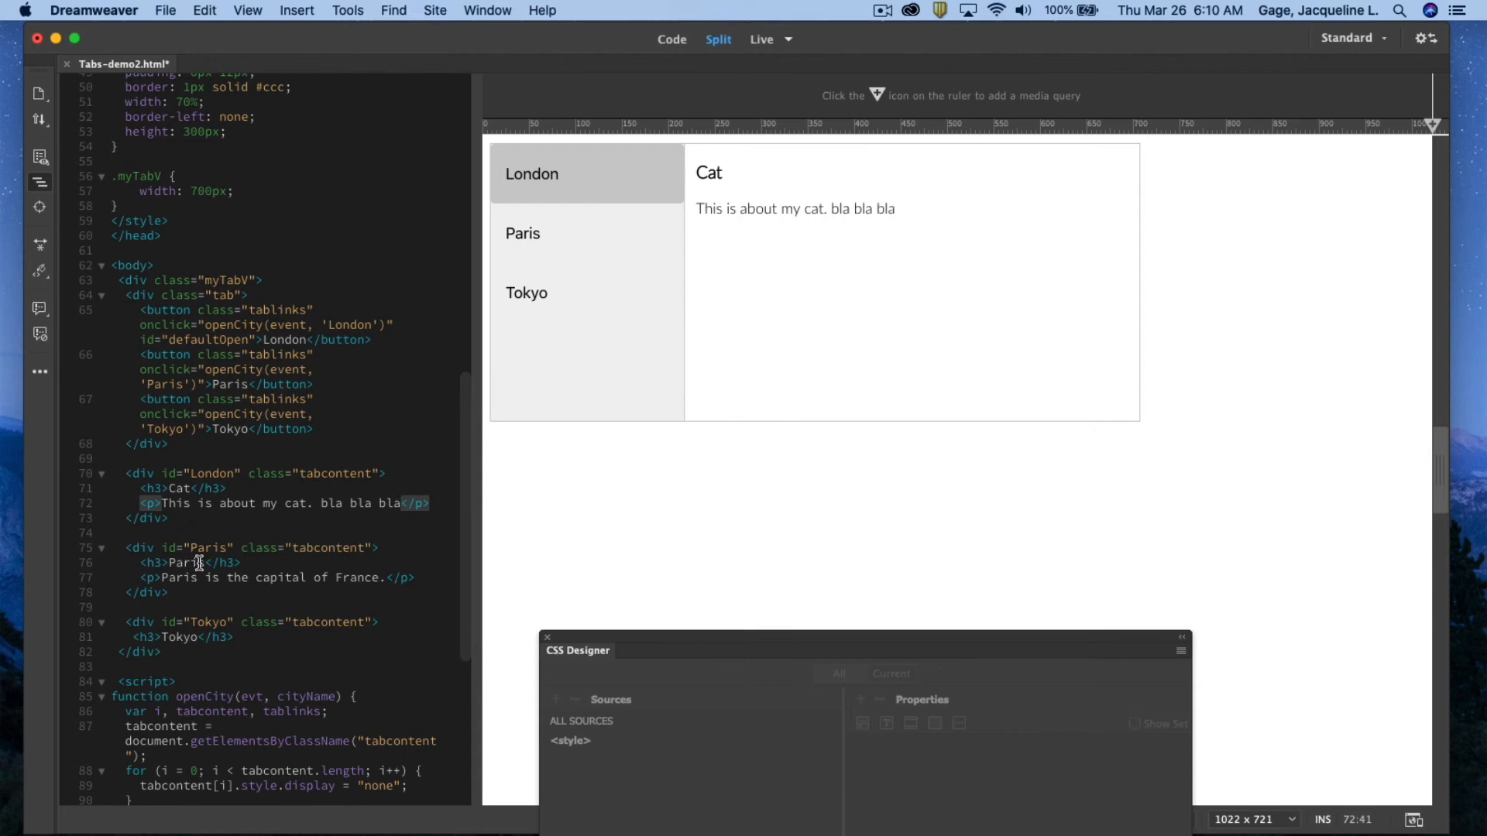
left_click(553, 237)
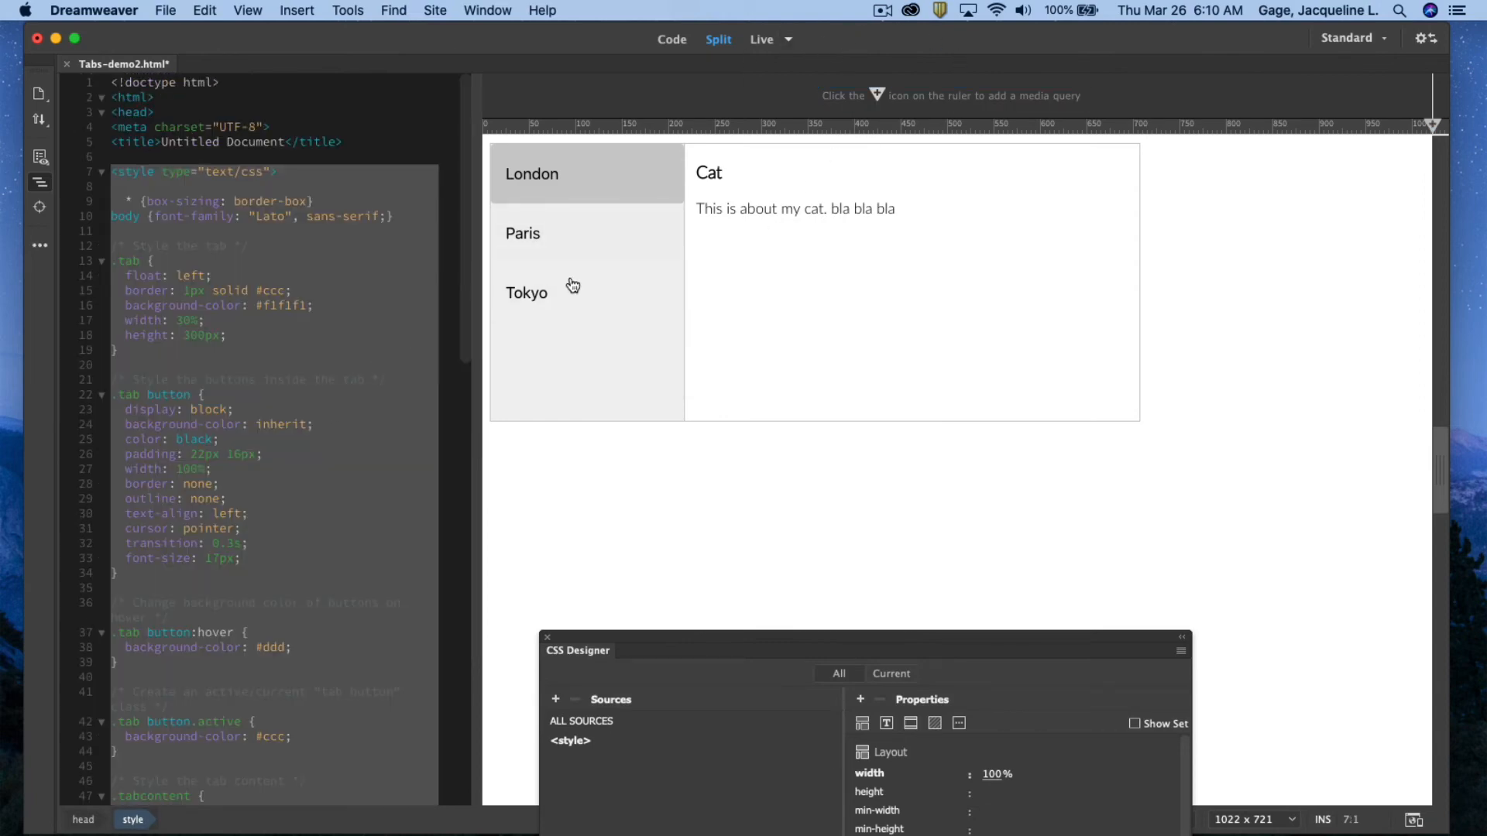
left_click(300, 530)
scroll(300, 530, "down", 15)
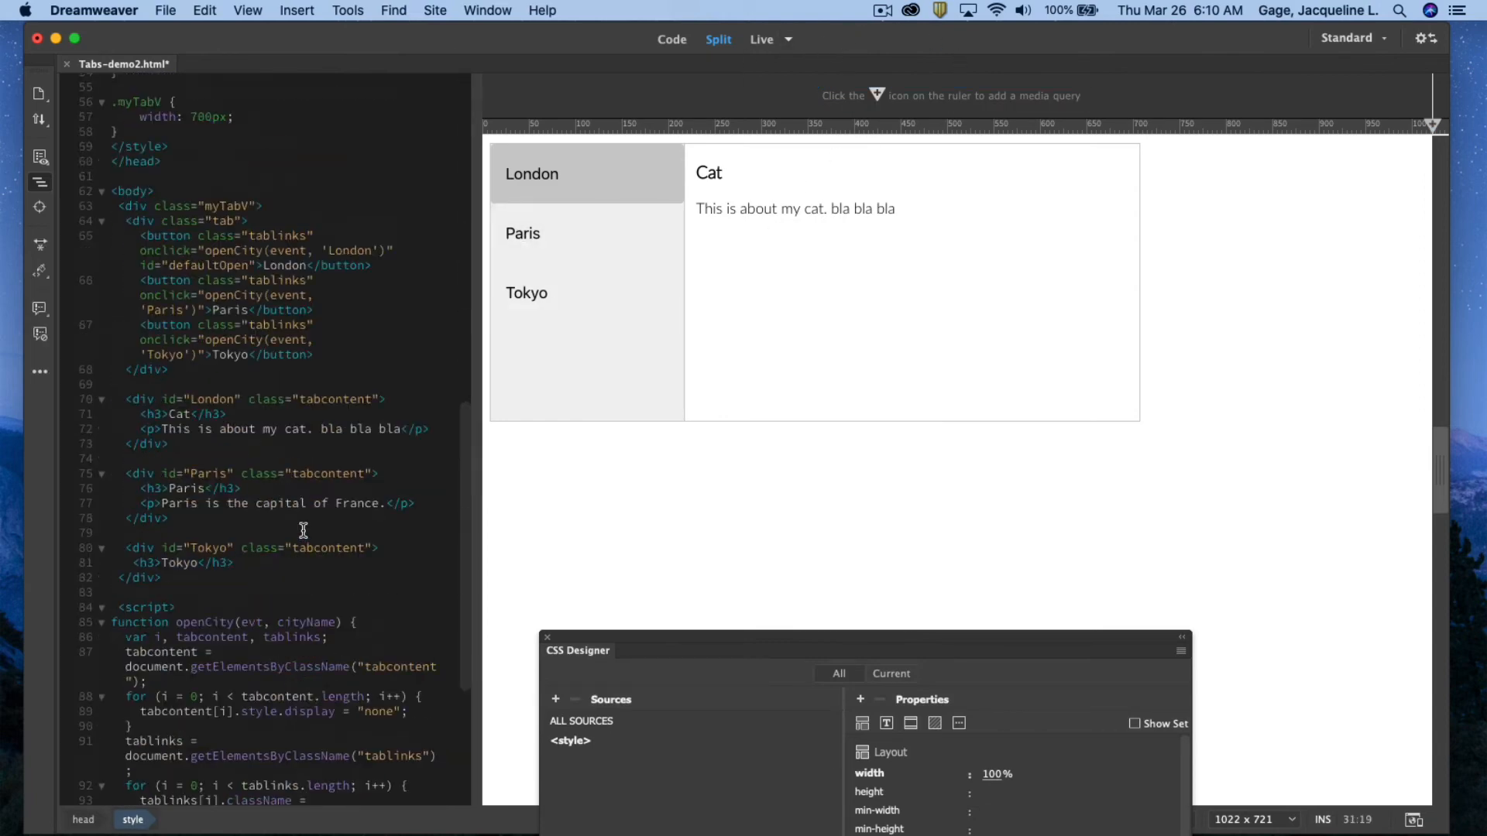
scroll(303, 530, "down", 5)
scroll(329, 452, "up", 10)
scroll(330, 450, "down", 2)
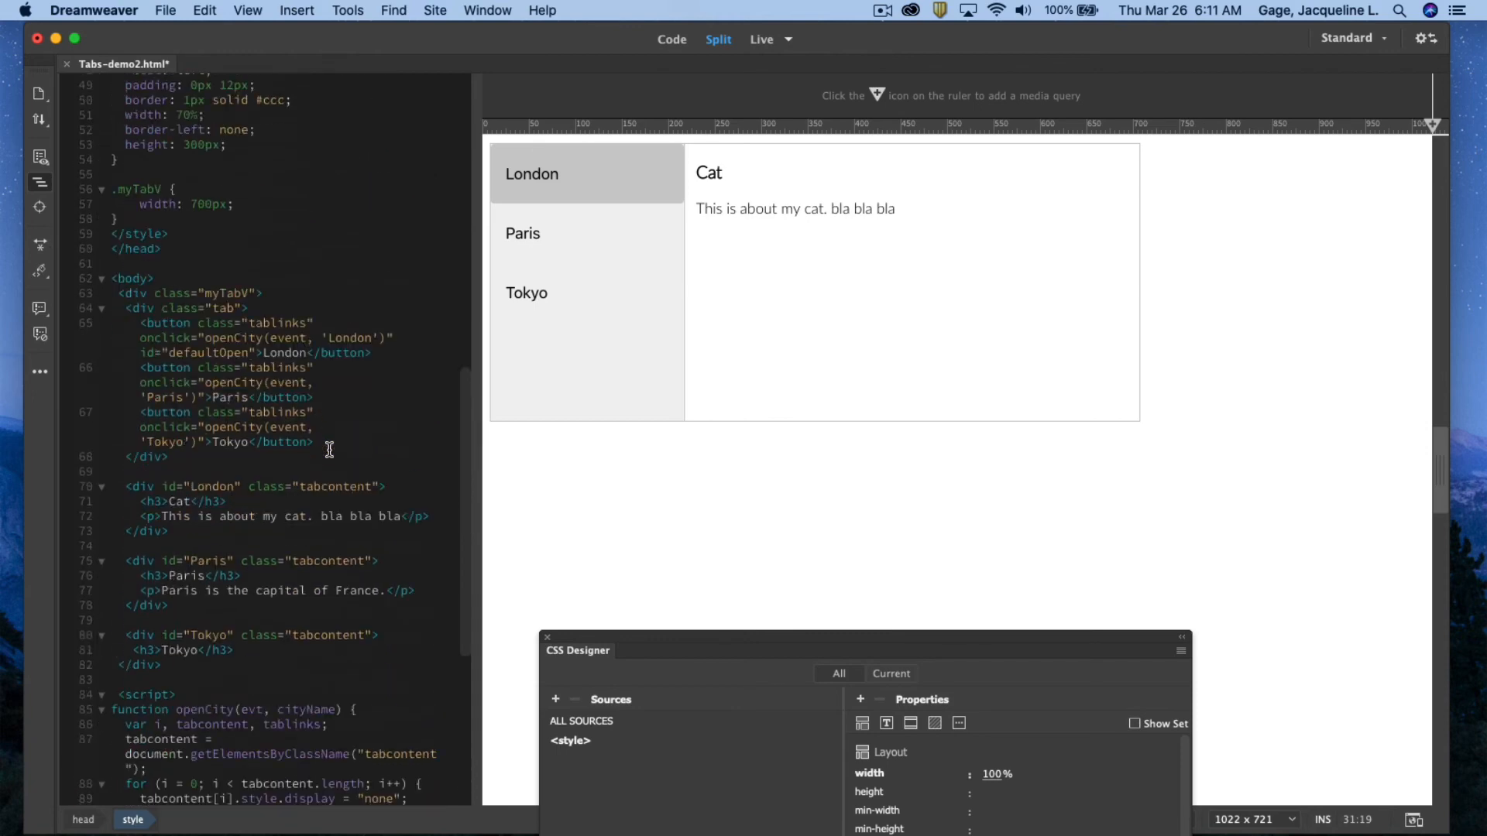
scroll(329, 450, "down", 4)
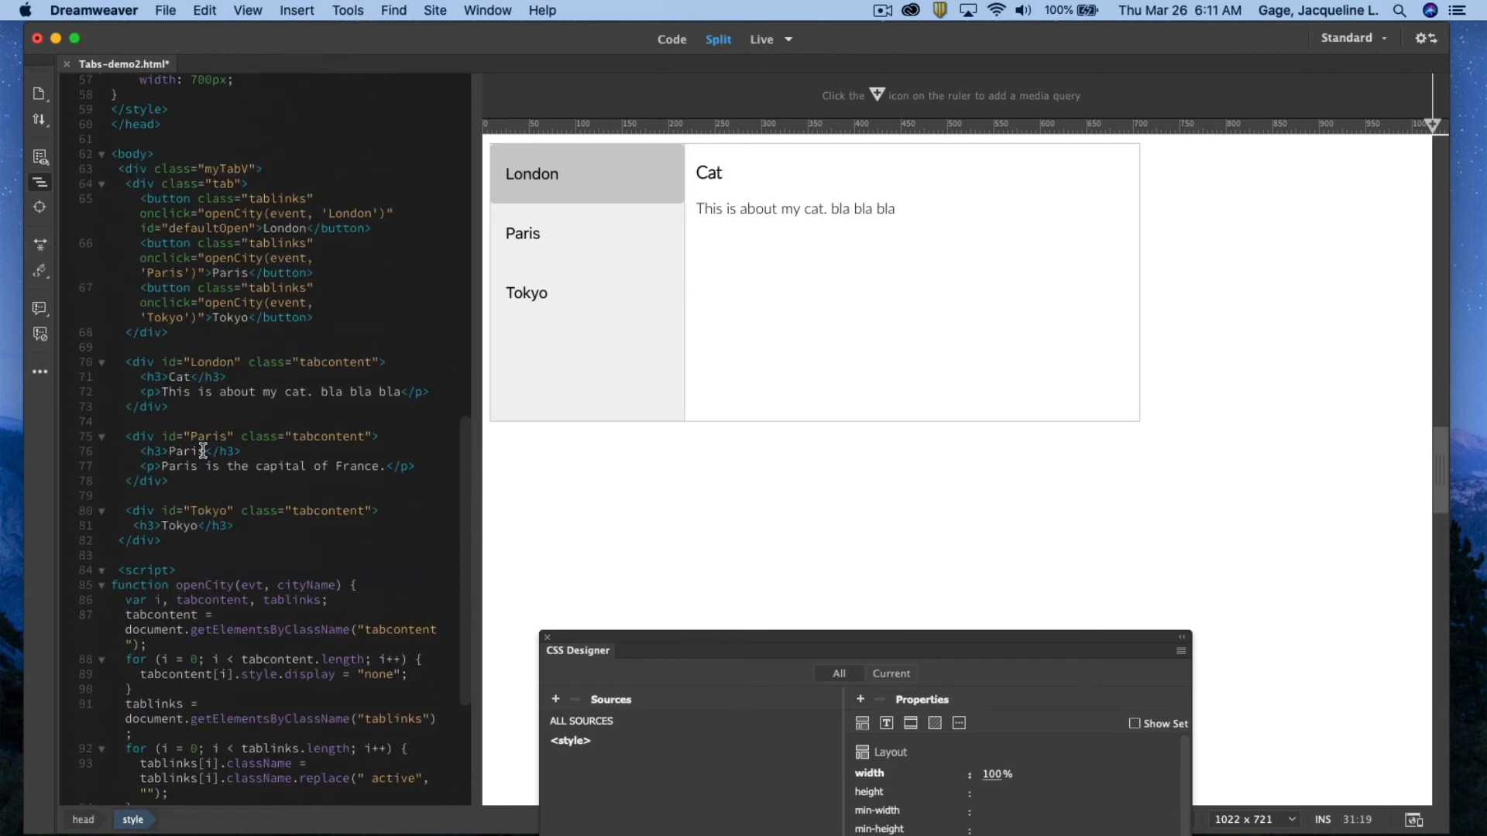
double_click(170, 450)
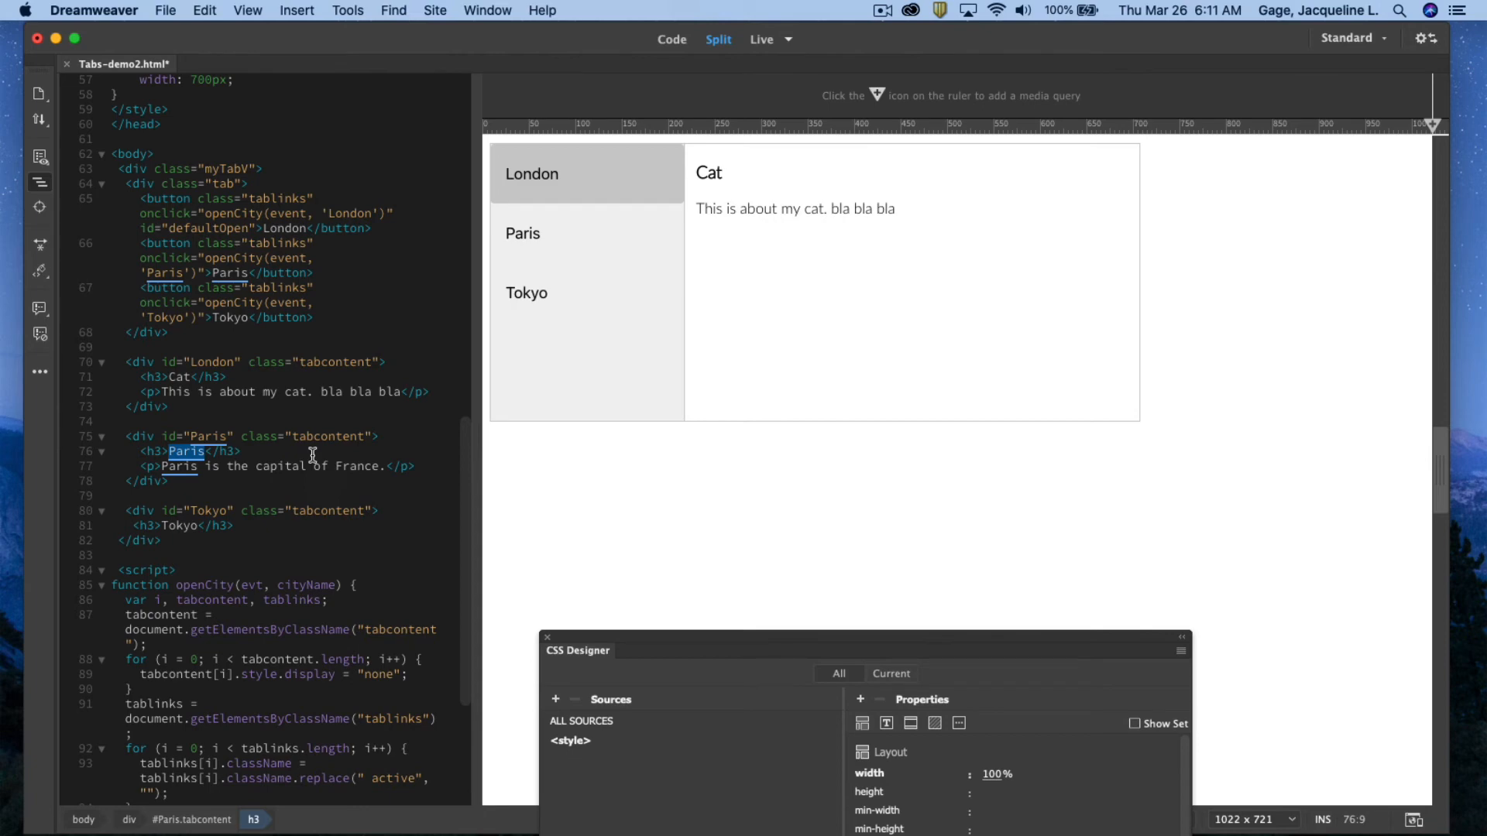
type("Doc")
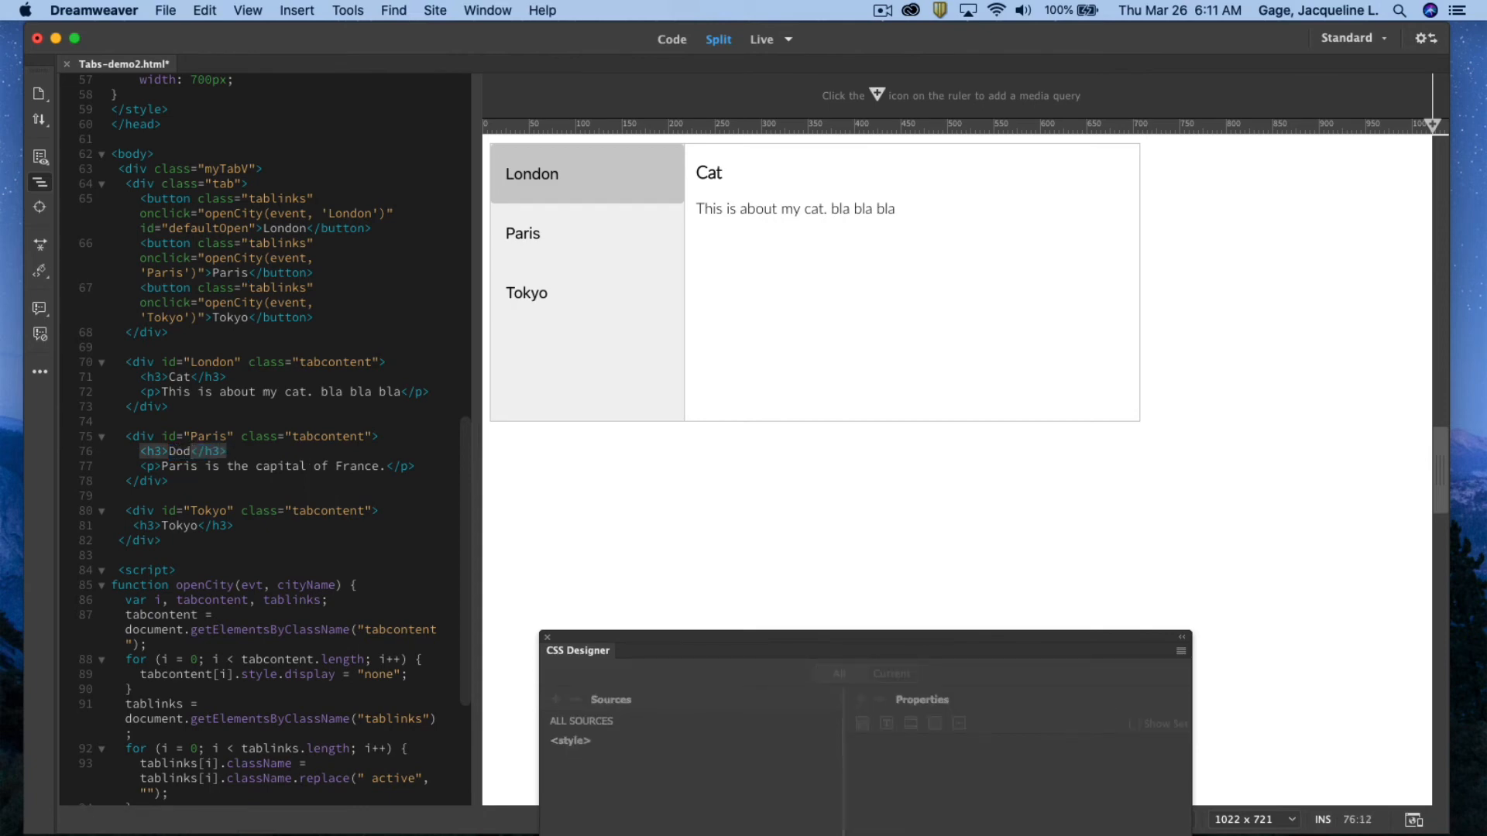
left_click(801, 364)
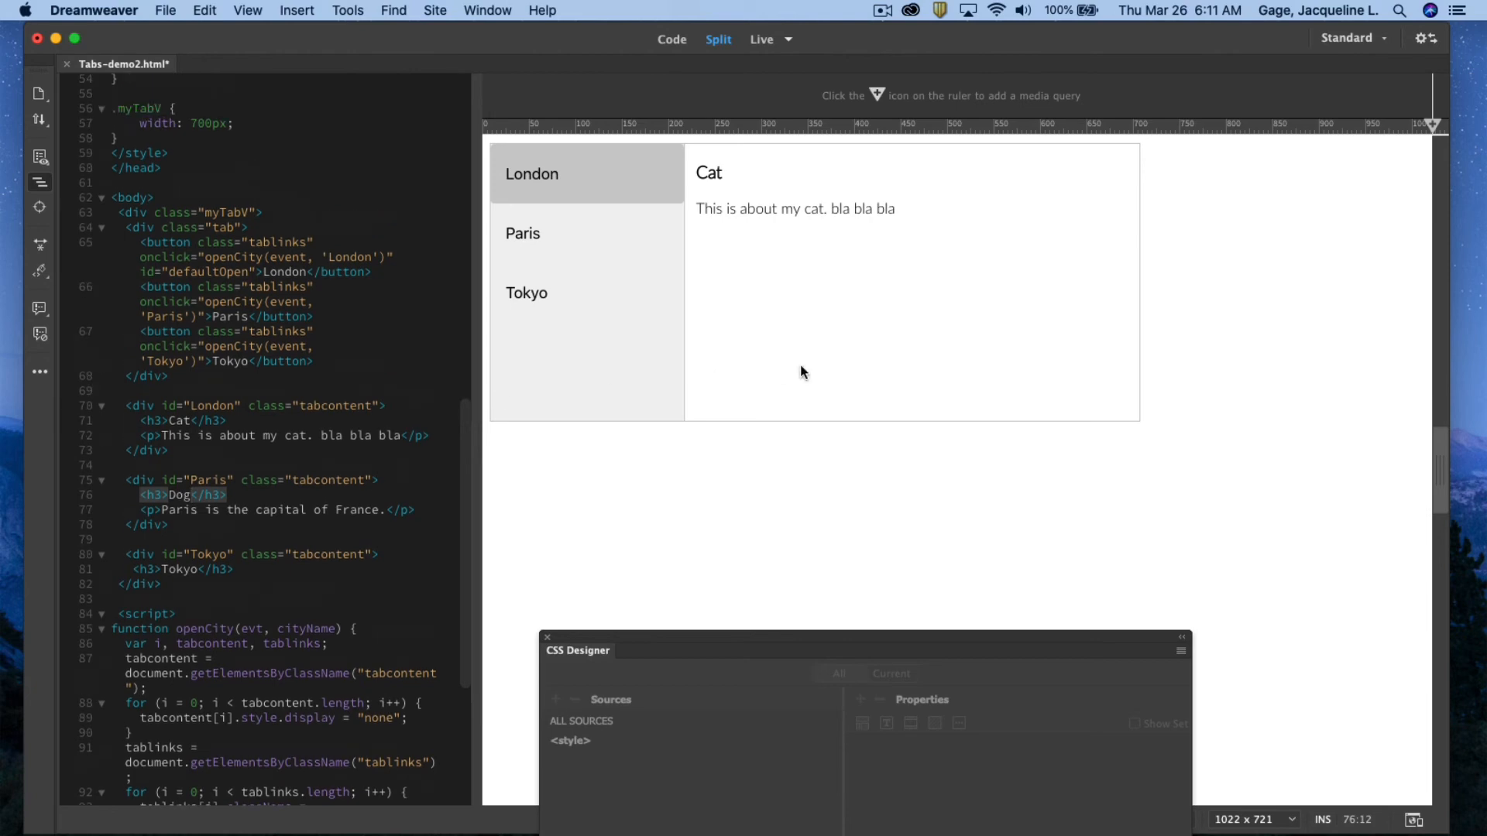
left_click(277, 380)
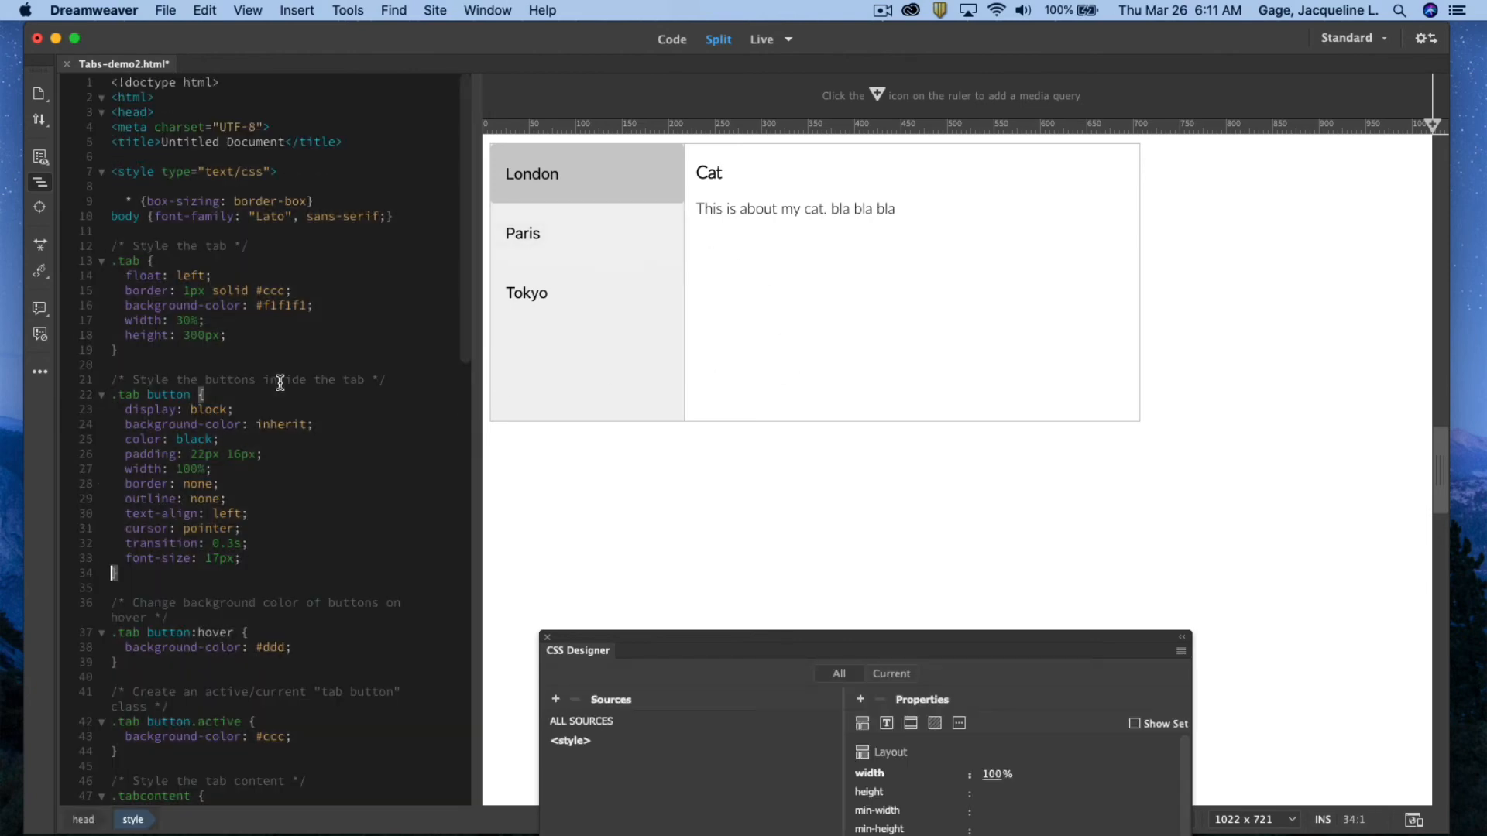
scroll(263, 481, "down", 10)
scroll(262, 480, "down", 3)
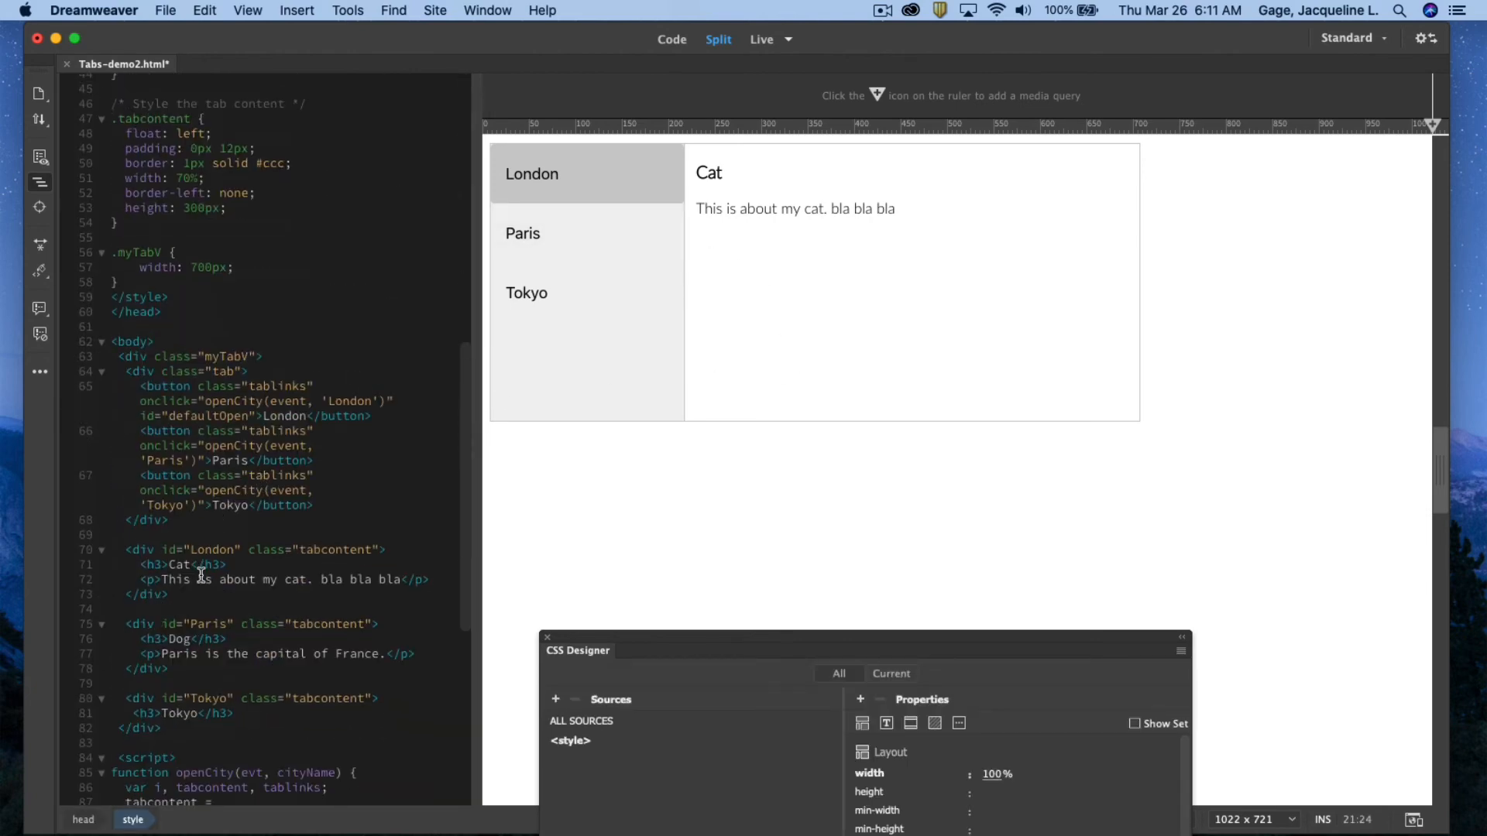
scroll(200, 576, "down", 1)
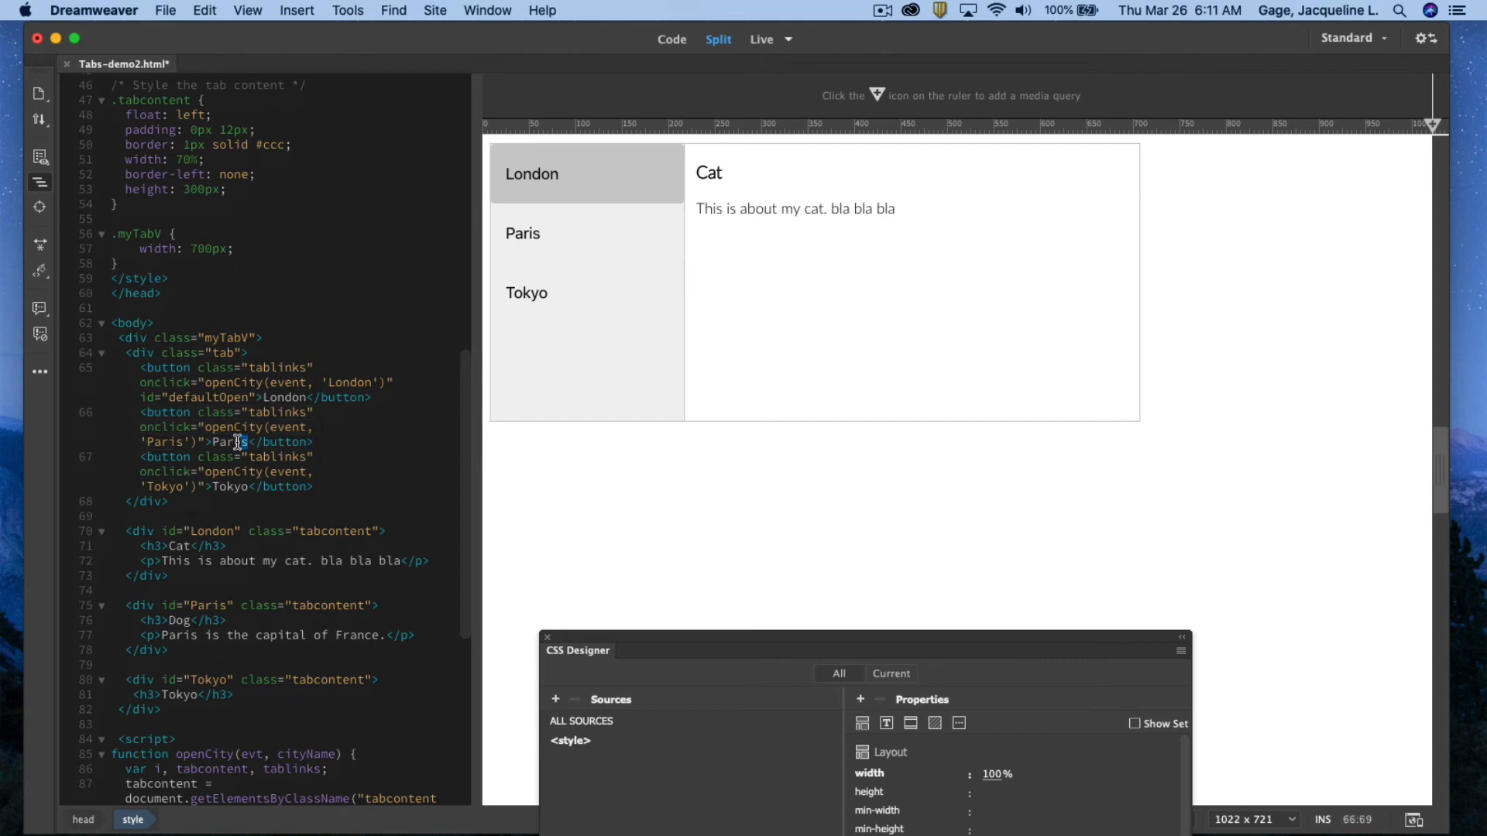
left_click_drag(248, 443, 212, 442)
type("Do")
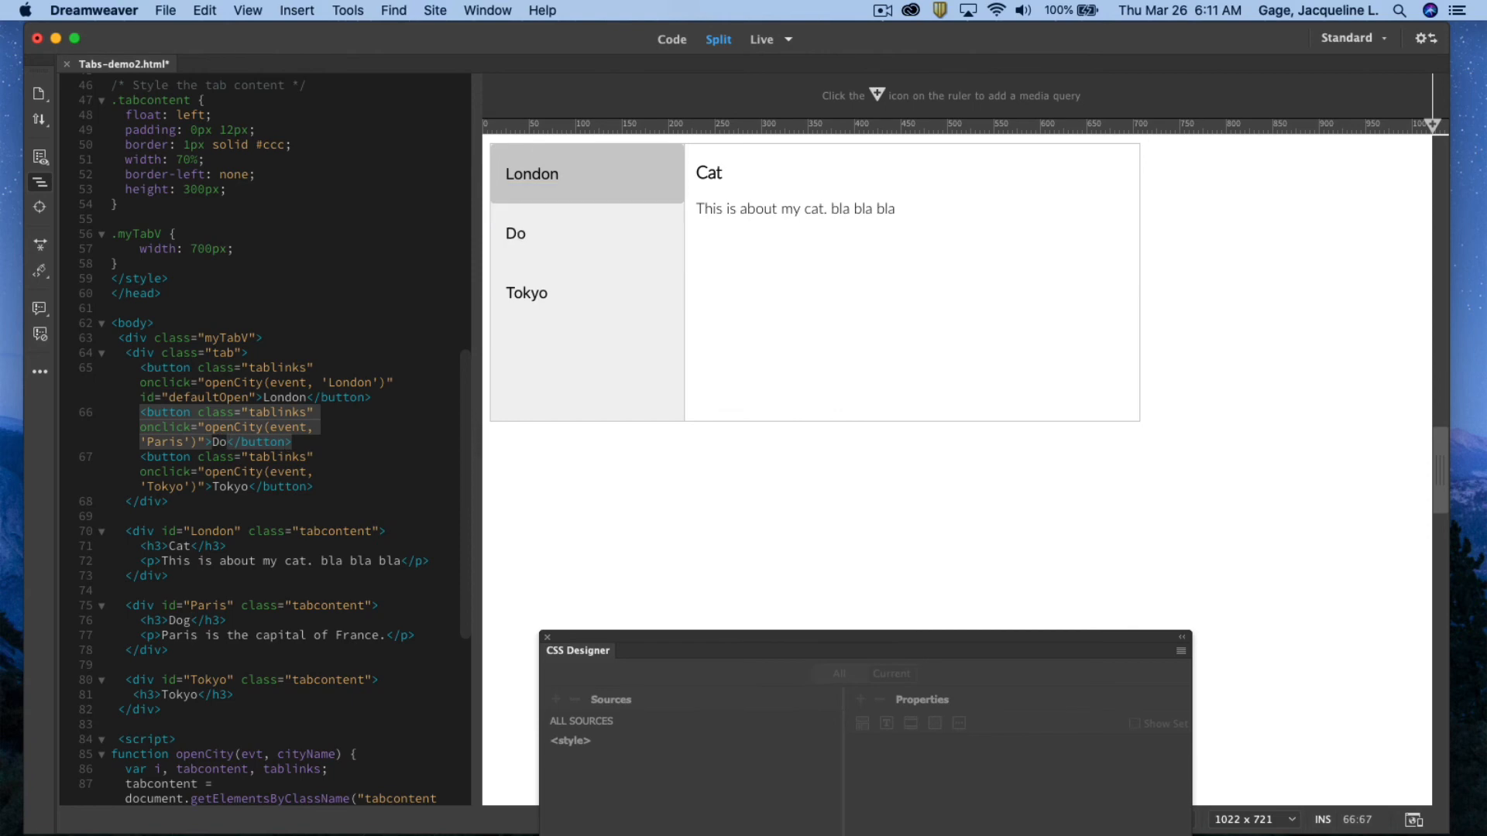
type("g")
left_click(601, 512)
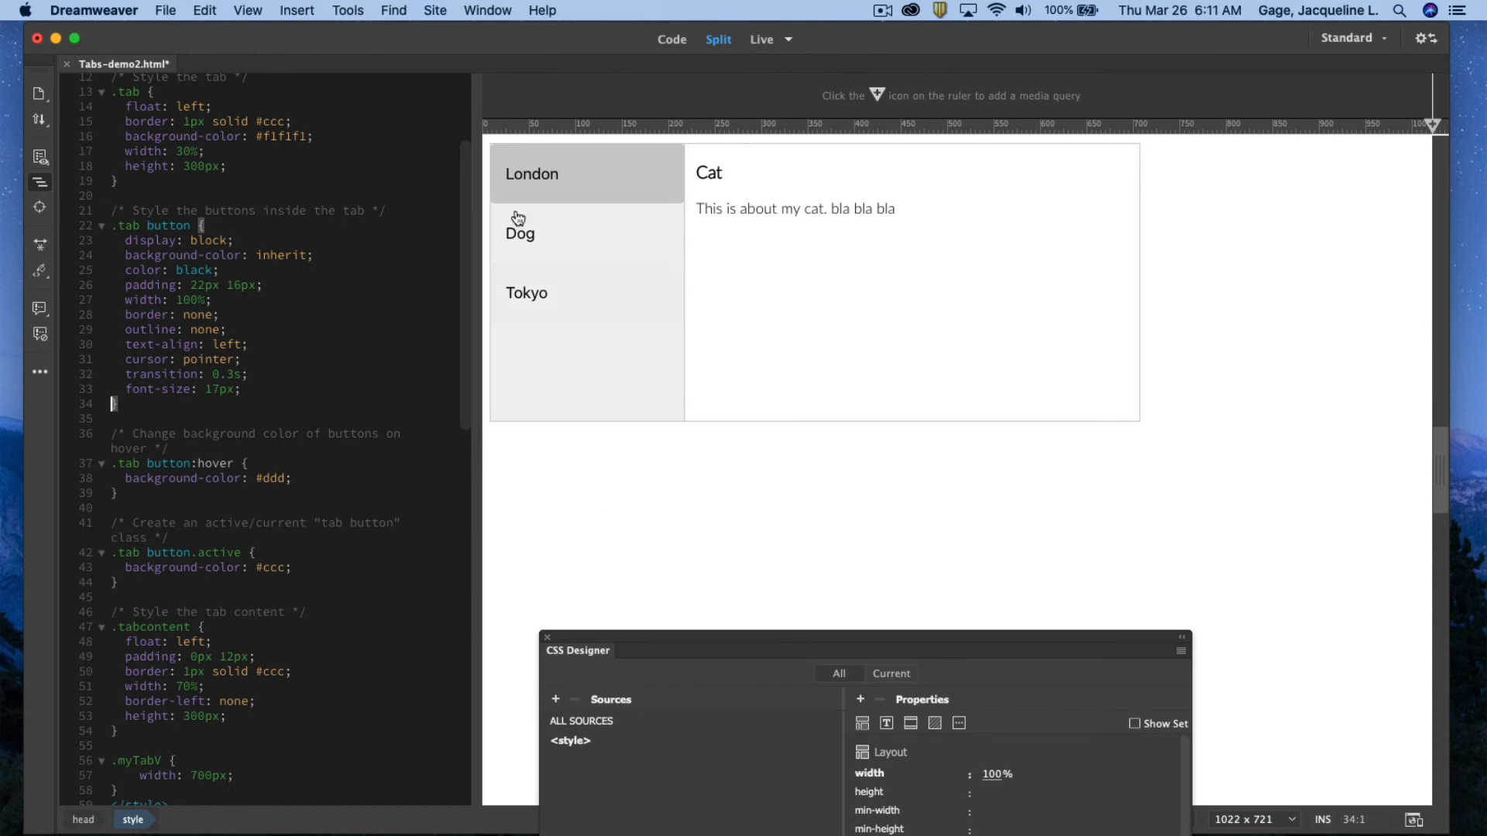
key("super+bracketleft")
scroll(249, 365, "down", 5)
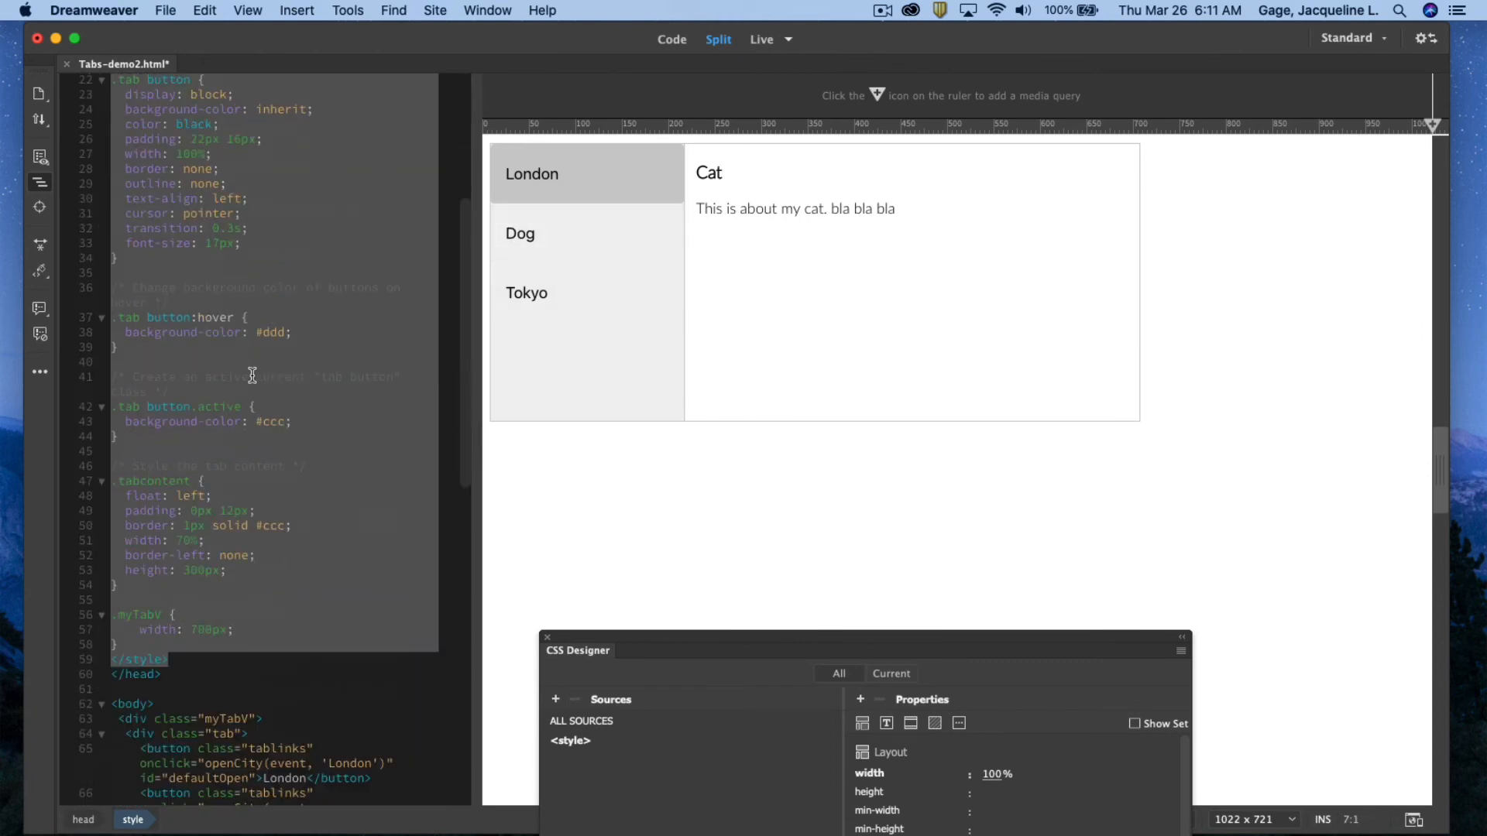
scroll(282, 521, "down", 3)
scroll(327, 531, "down", 2)
key("Escape")
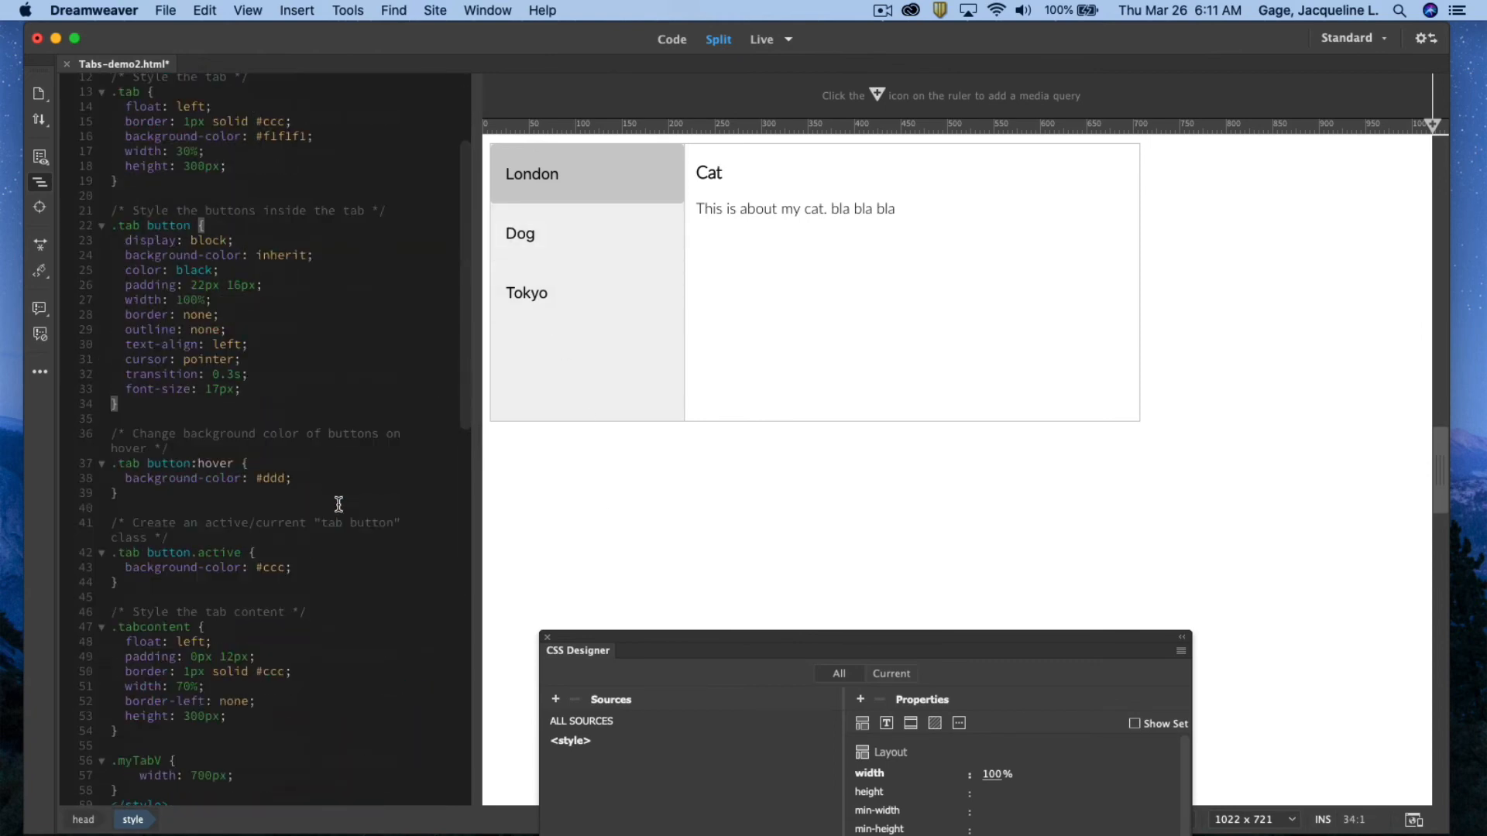
scroll(365, 392, "up", 3)
scroll(364, 392, "up", 2)
scroll(365, 392, "down", 1)
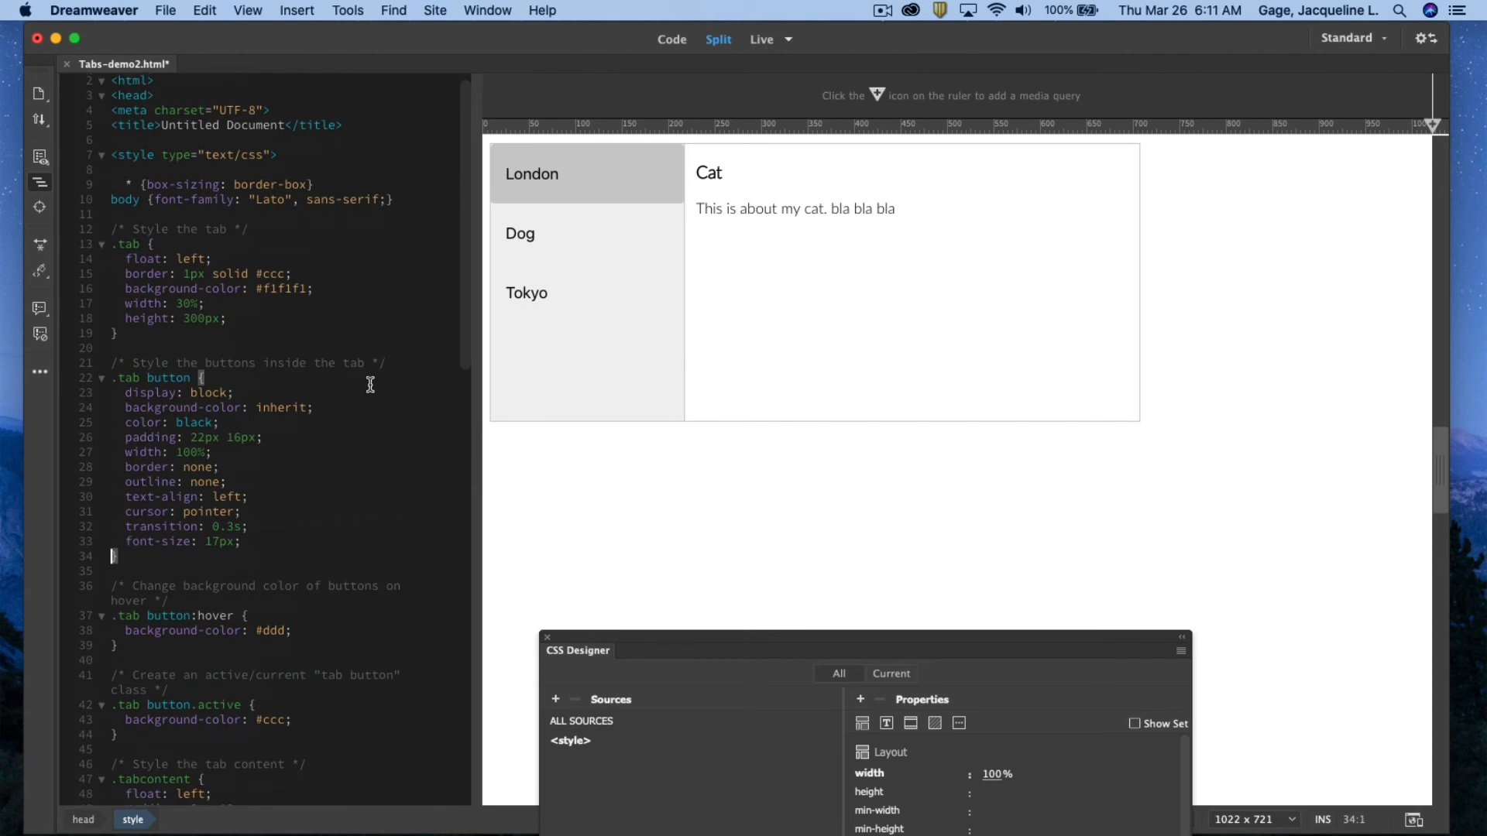
scroll(370, 384, "down", 5)
scroll(369, 385, "down", 5)
scroll(369, 385, "down", 1)
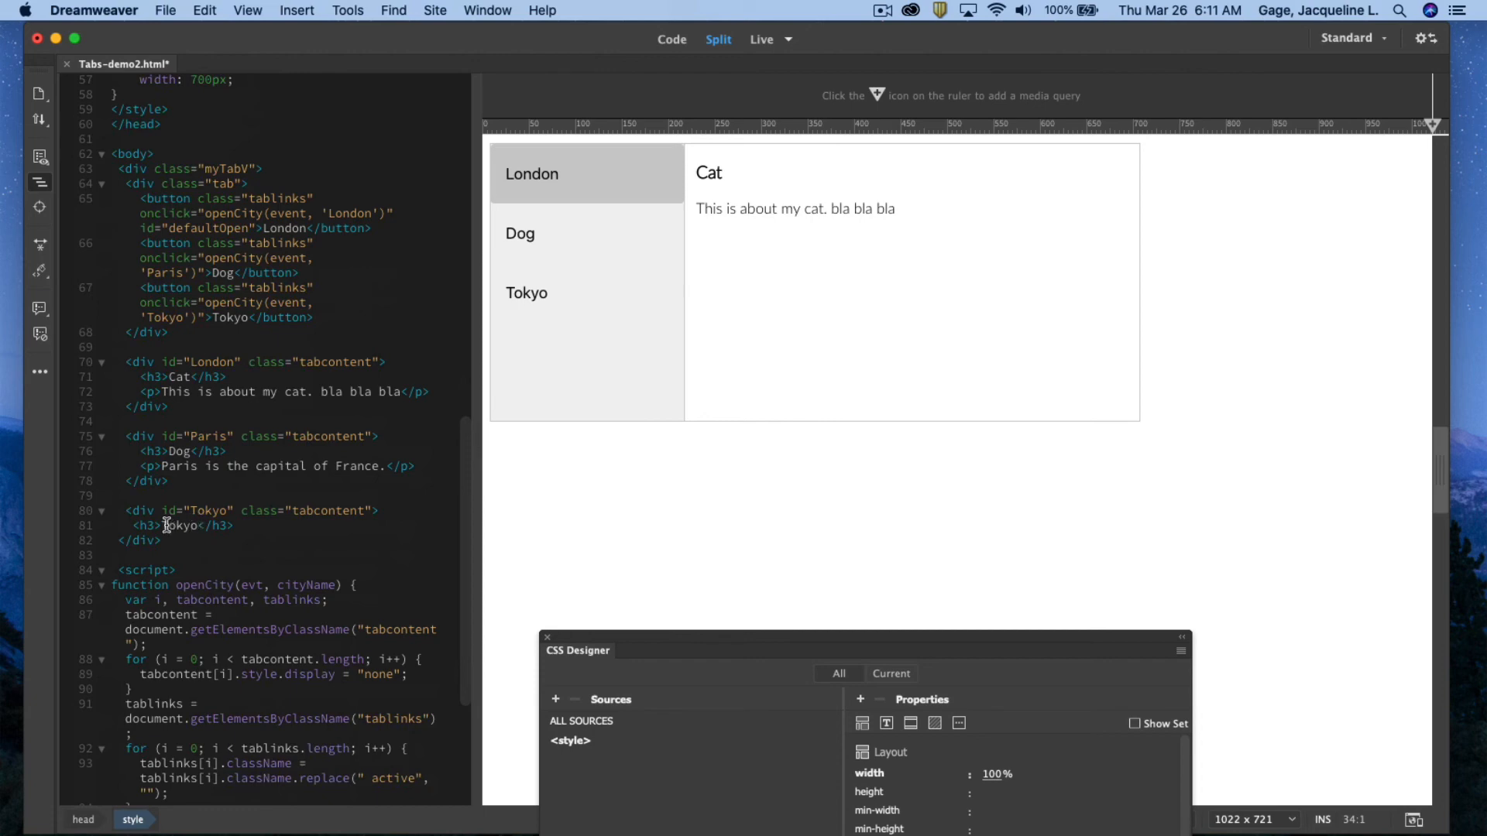
- Replace Tokyo with Fish in the third tab button and type over Tokyo in the third panel's h3 heading
left_click_drag(250, 317, 213, 317)
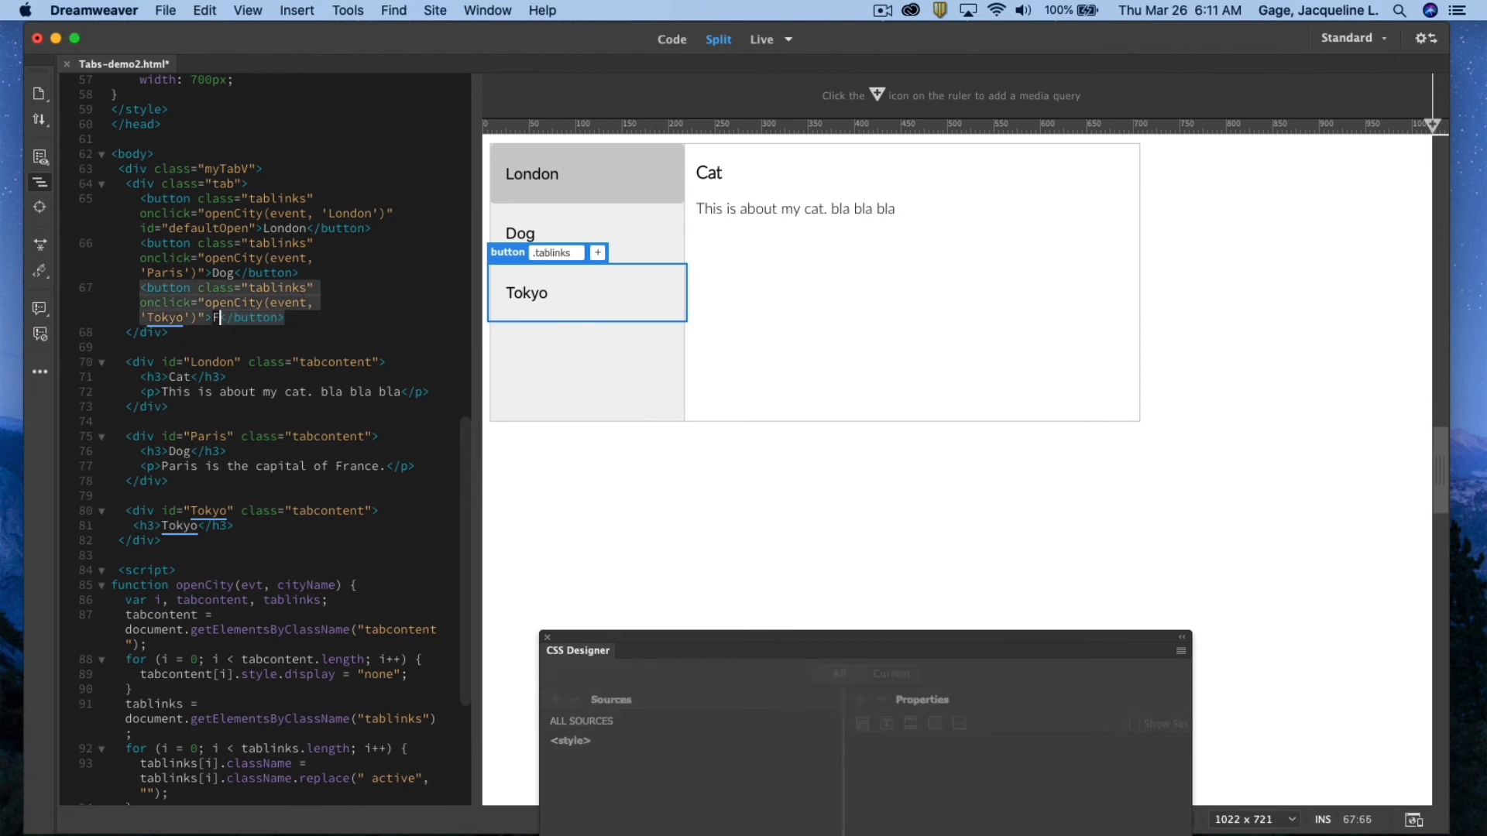
type("Fish")
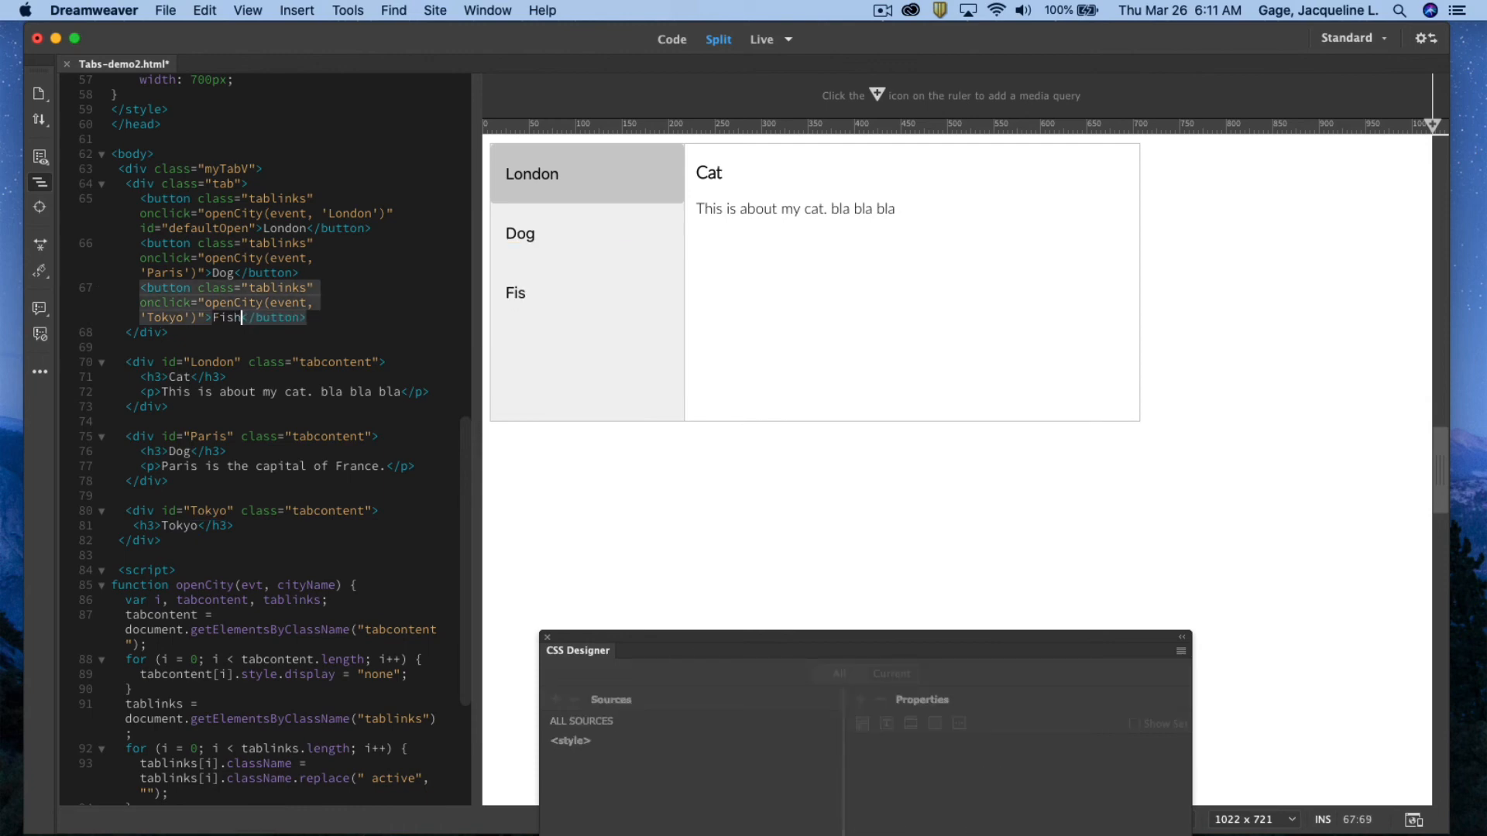
left_click(204, 526)
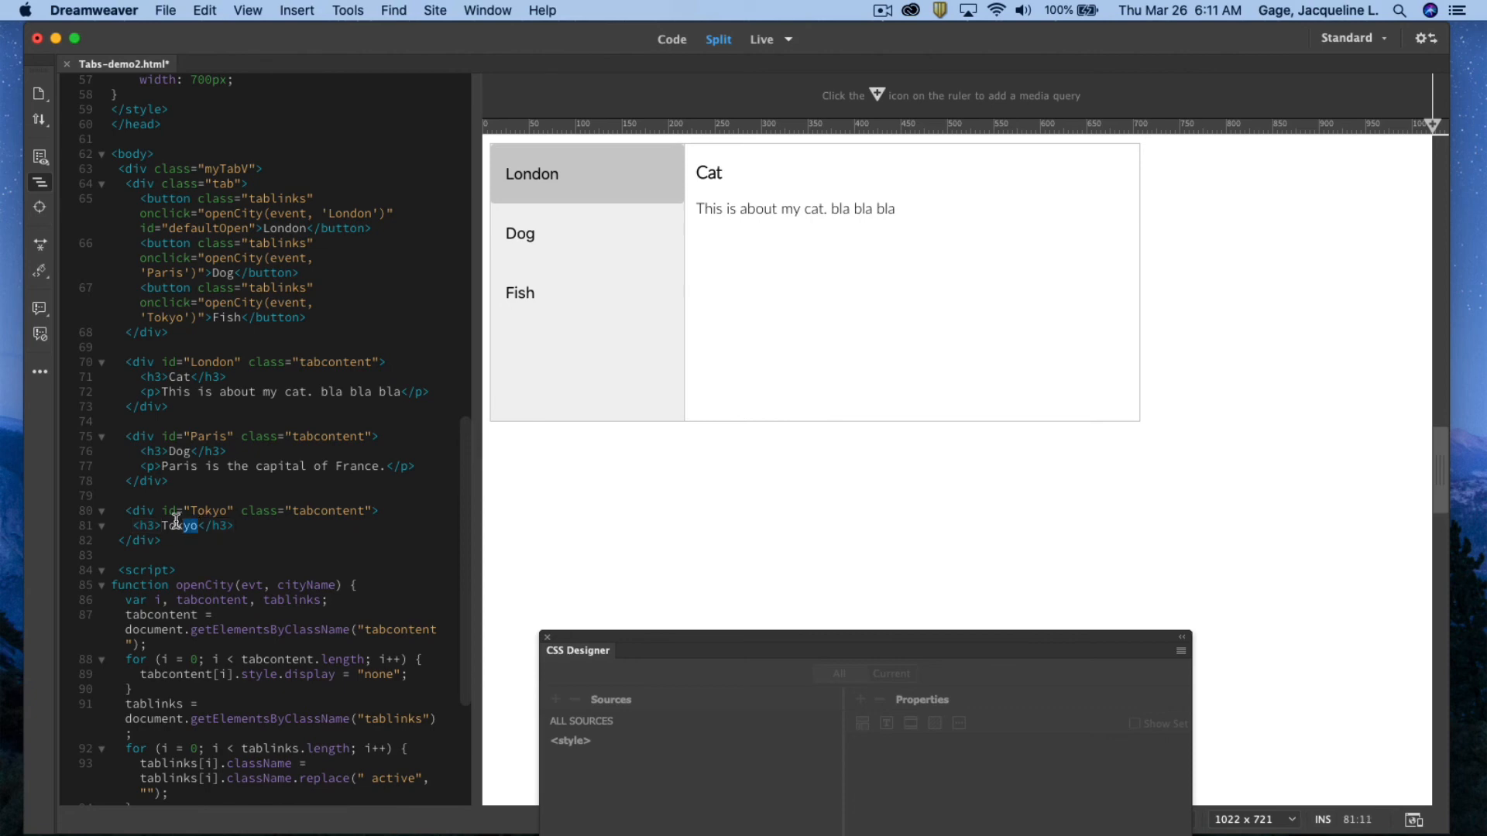
left_click_drag(198, 526, 165, 526)
type("Fis")
type("h")
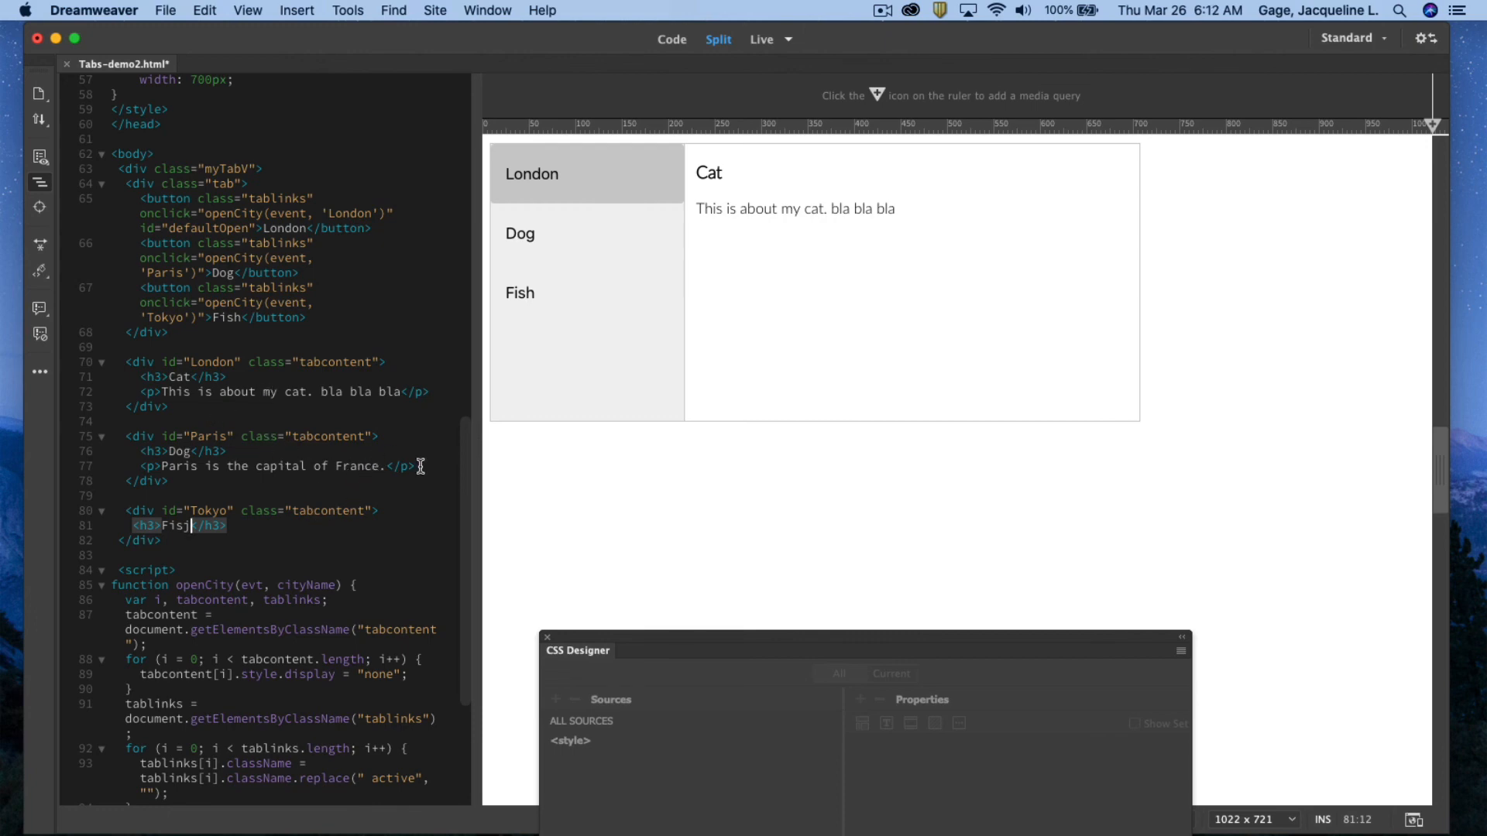
- Copy the Dog panel's Paris paragraph and paste it below the Fish heading
left_click_drag(419, 467, 141, 465)
key("super+c")
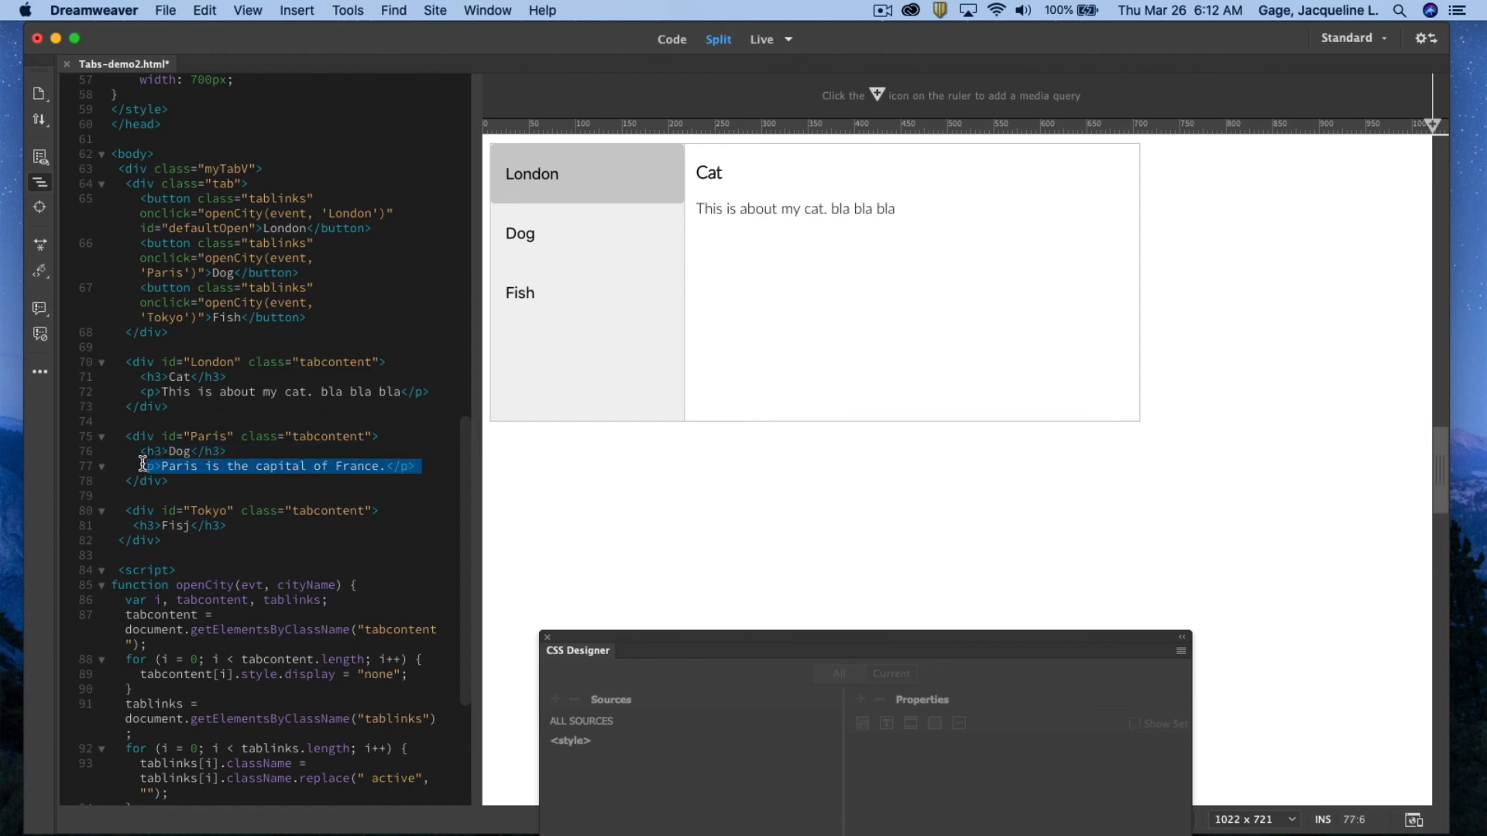
left_click(233, 525)
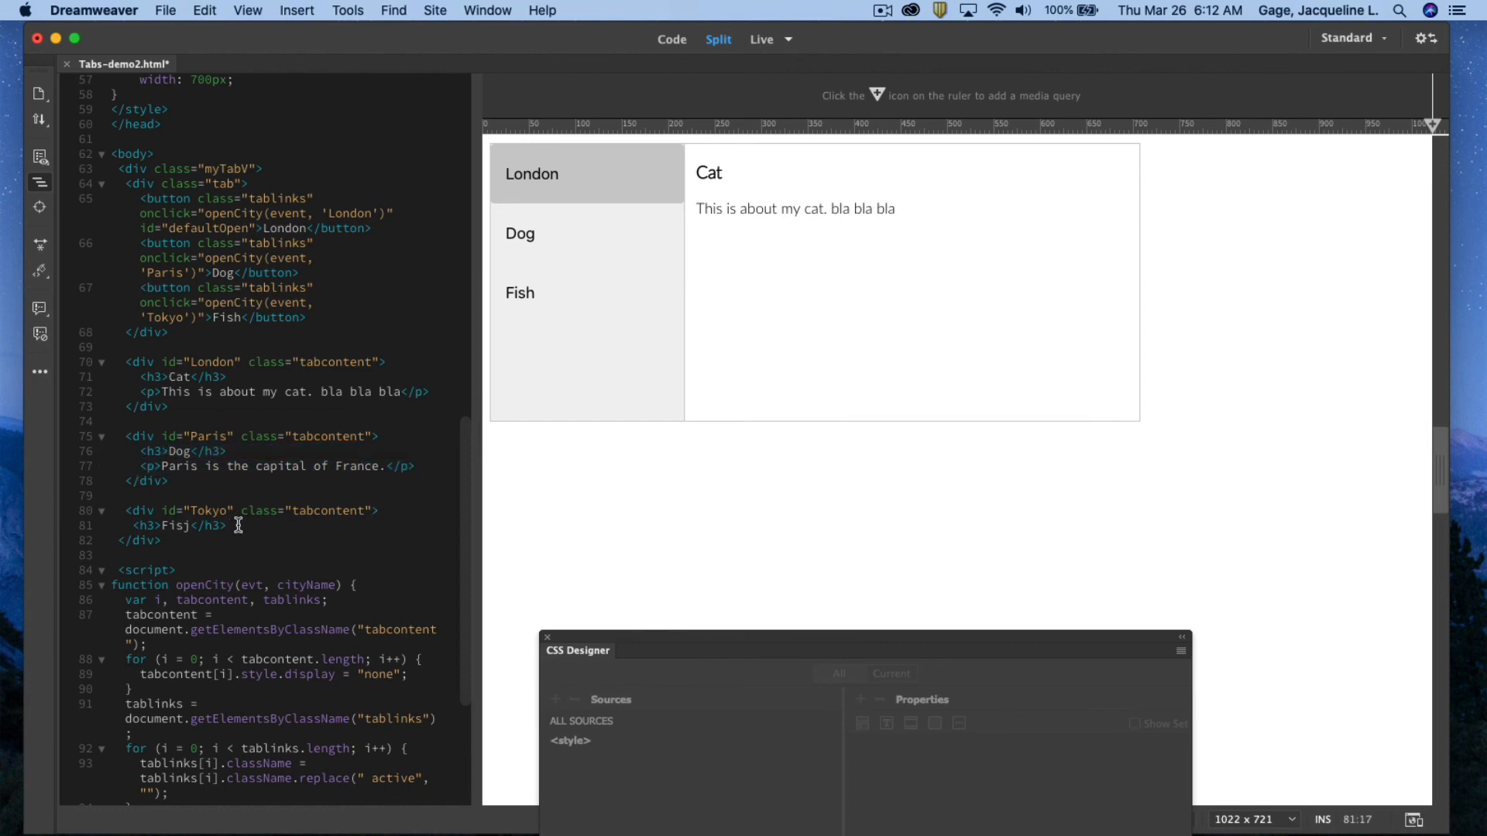
key("Return")
key("Return")
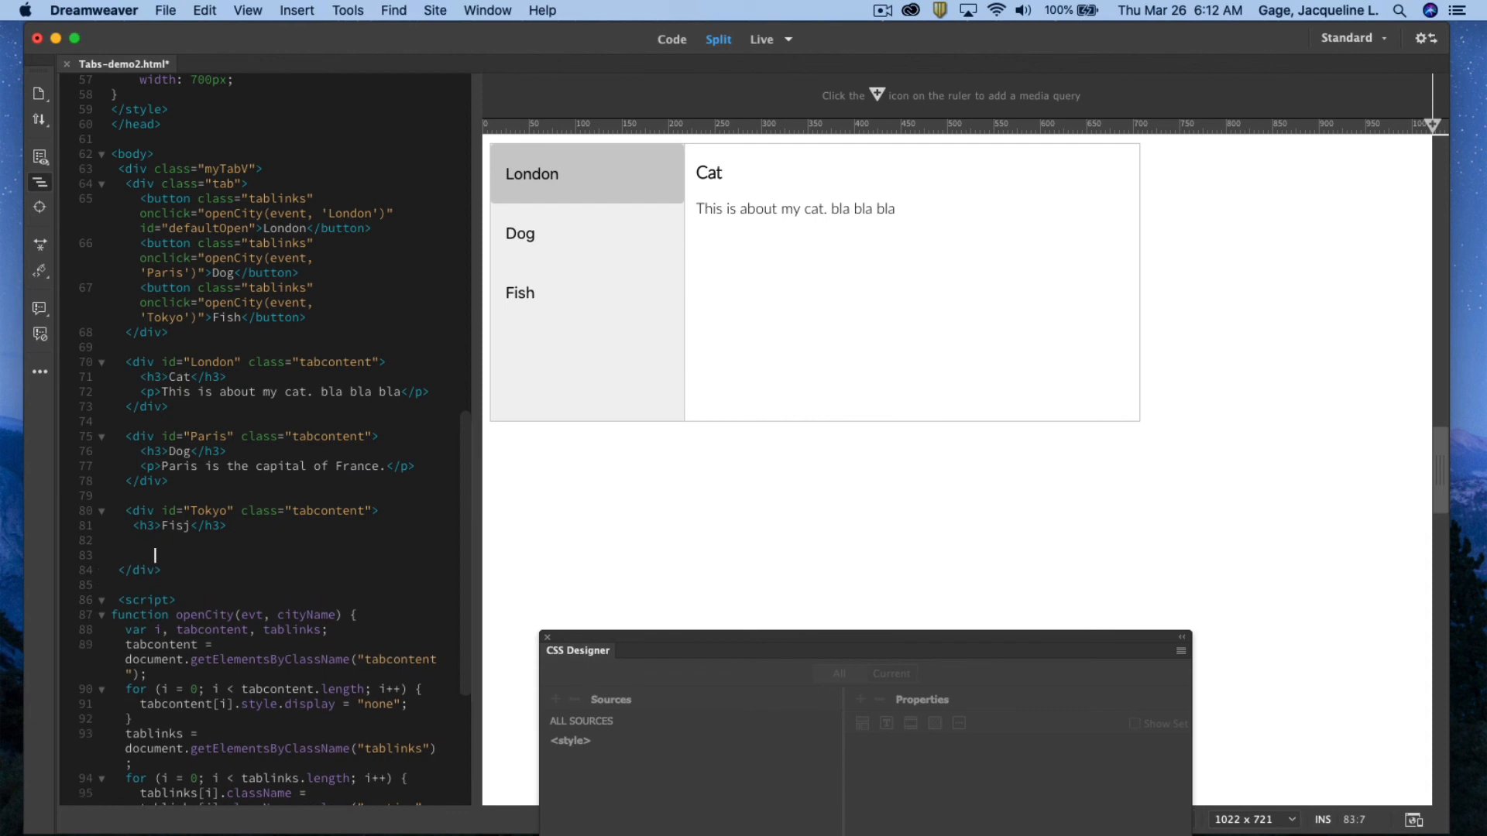
key("super+v")
- Correct the misspelled Fish heading and select 'is' in the pasted sentence to replace with xxxxxxx
left_click(183, 527)
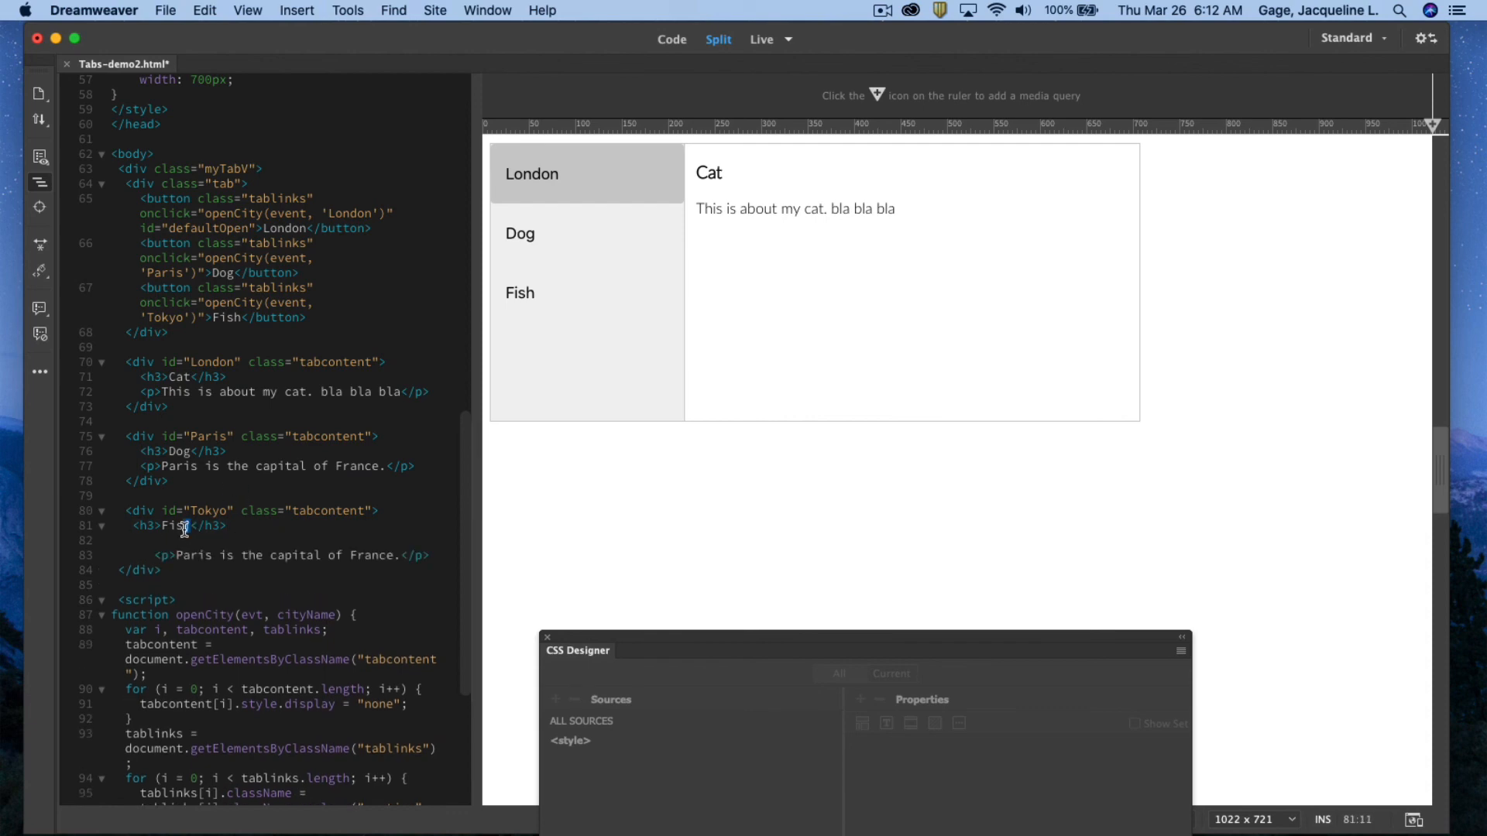
double_click(228, 555)
type("xxxx")
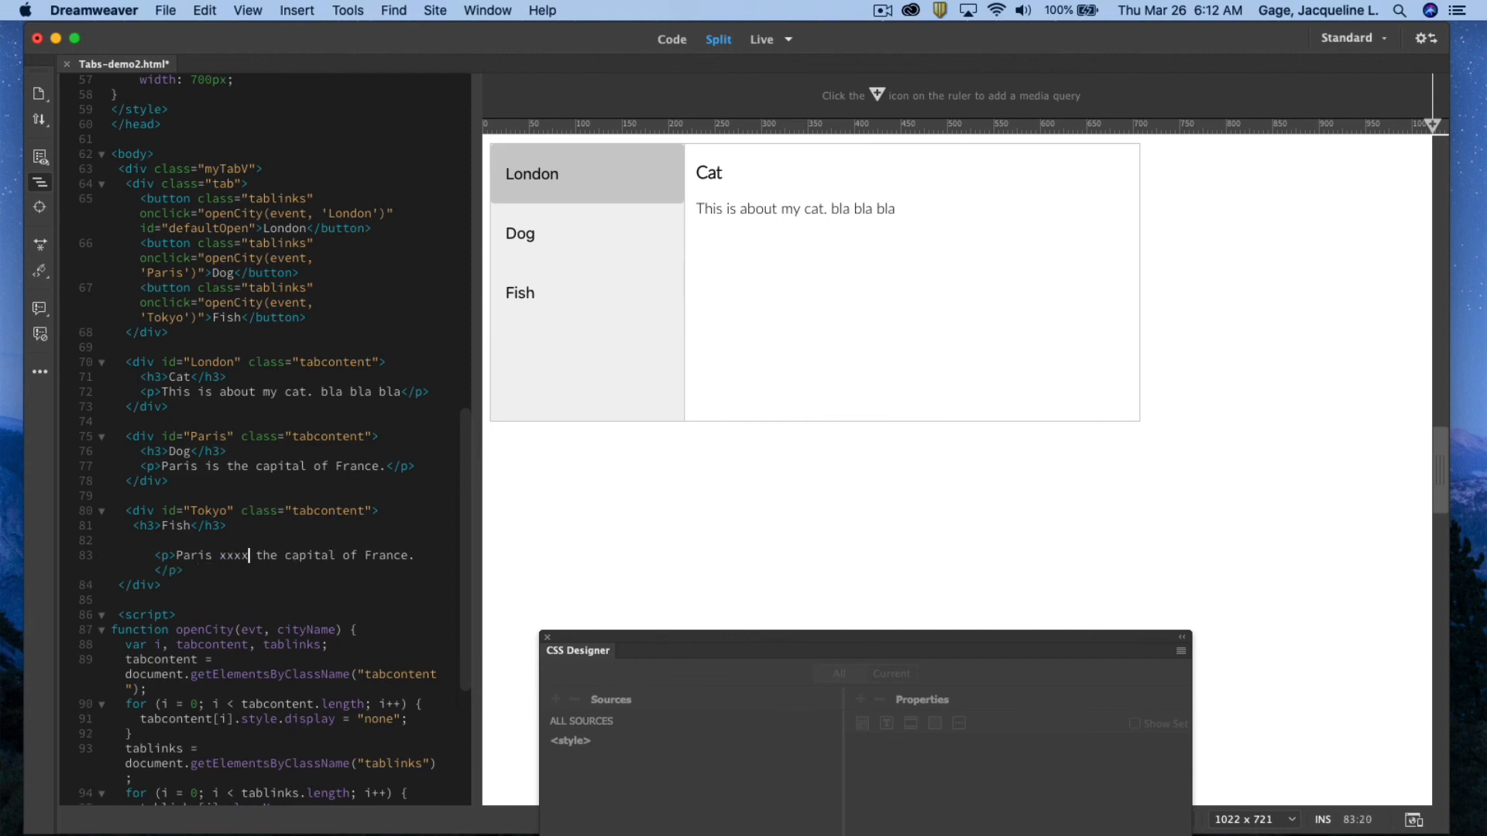
type("xxx")
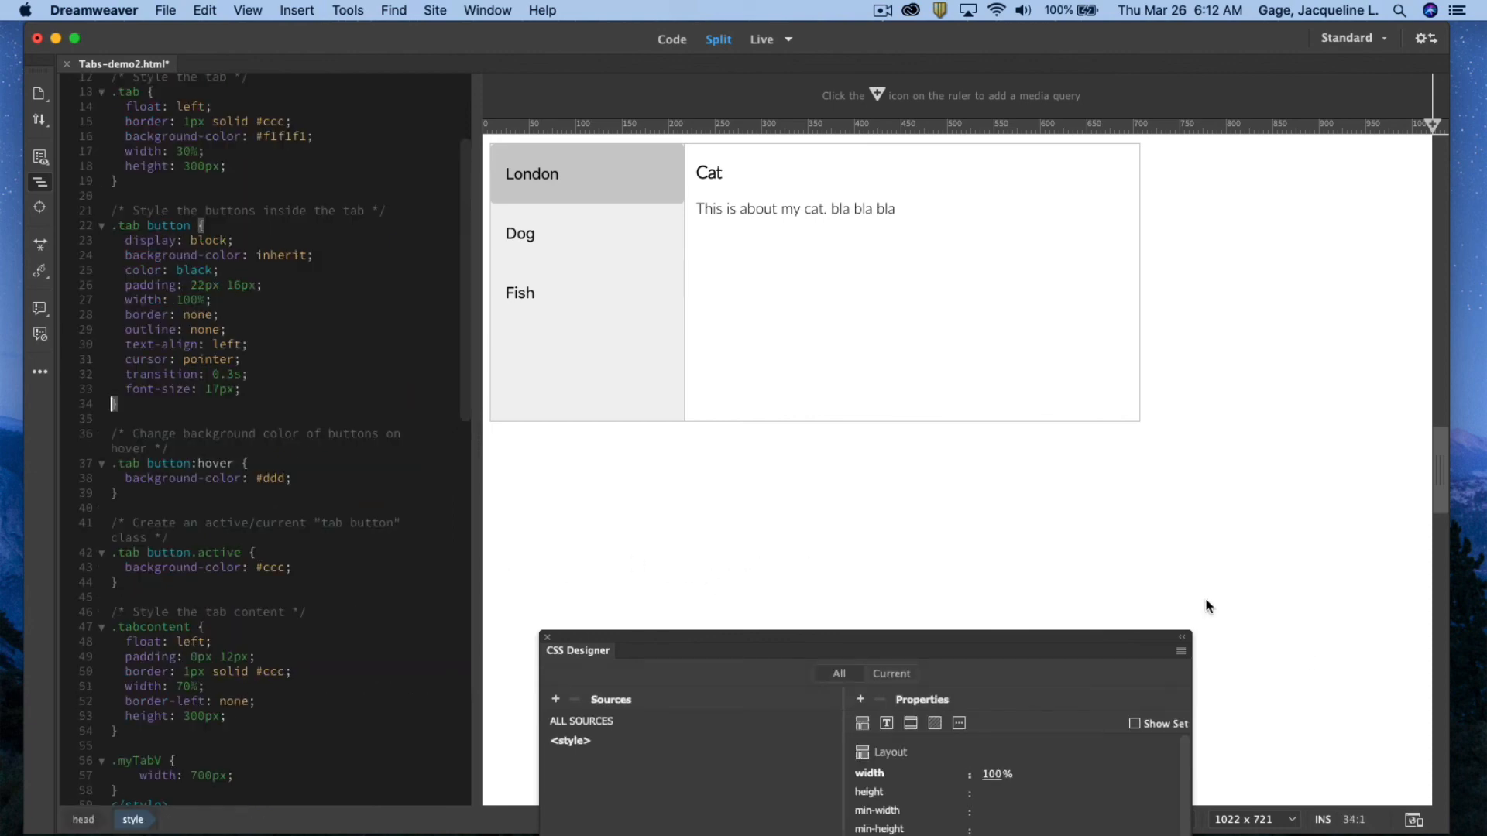
- Save Tabs-demo2.html and preview it in Safari
left_click(1414, 820)
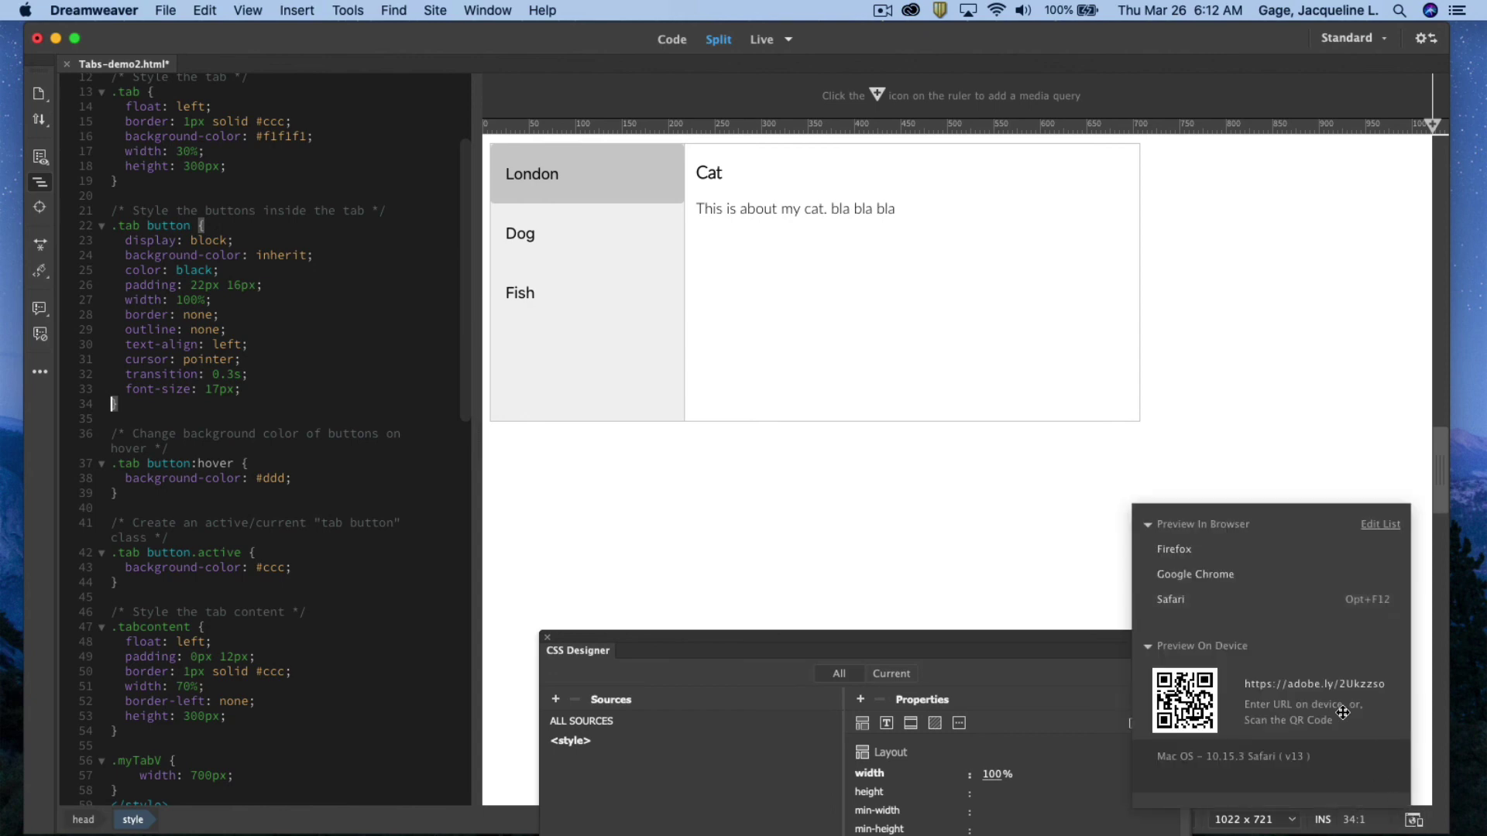
left_click(1171, 604)
left_click(818, 461)
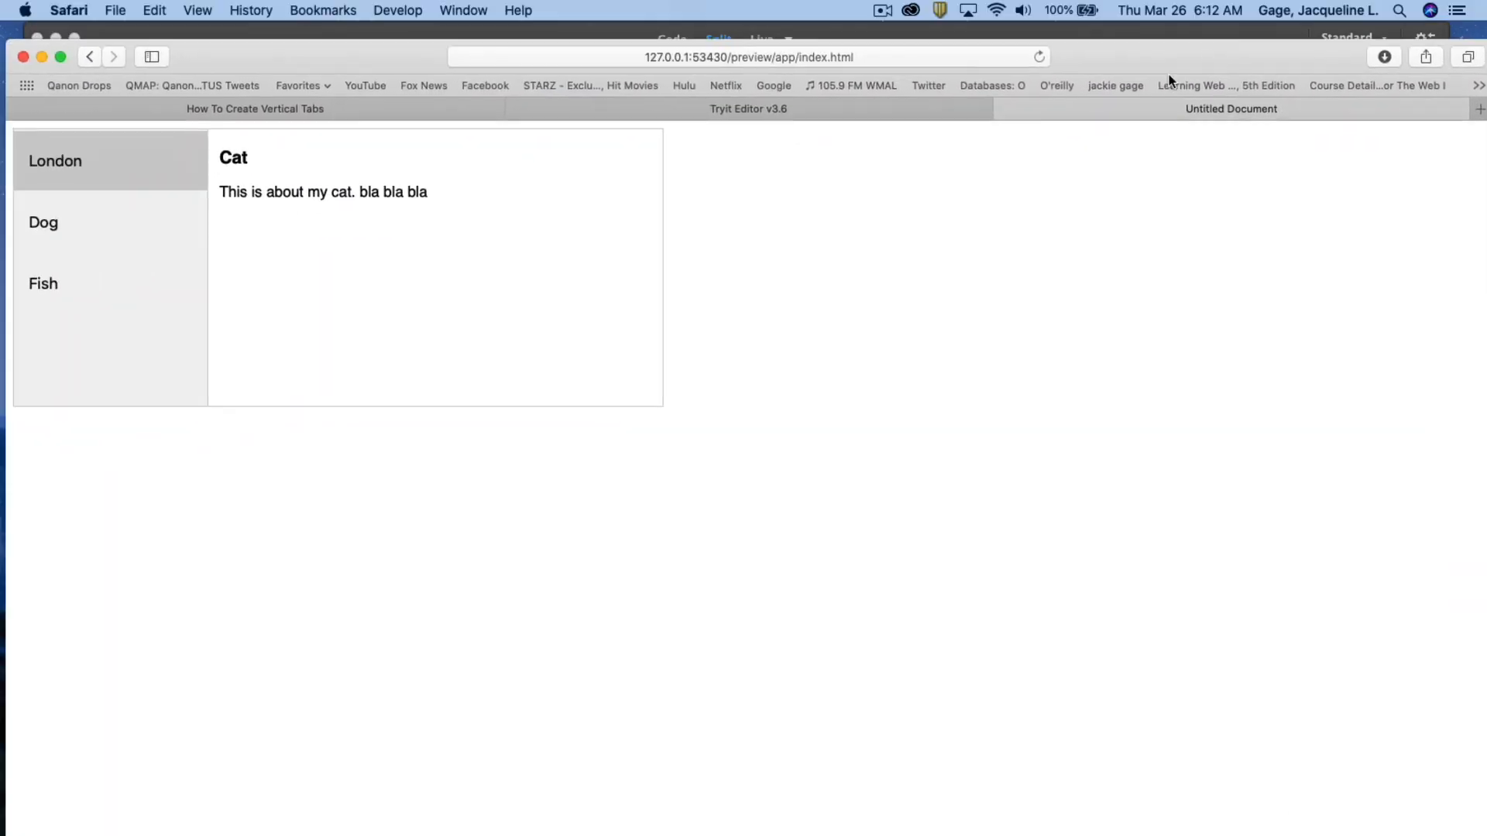
- Check the Fish, Dog and London tabs show their content, then hide Safari
left_click(53, 285)
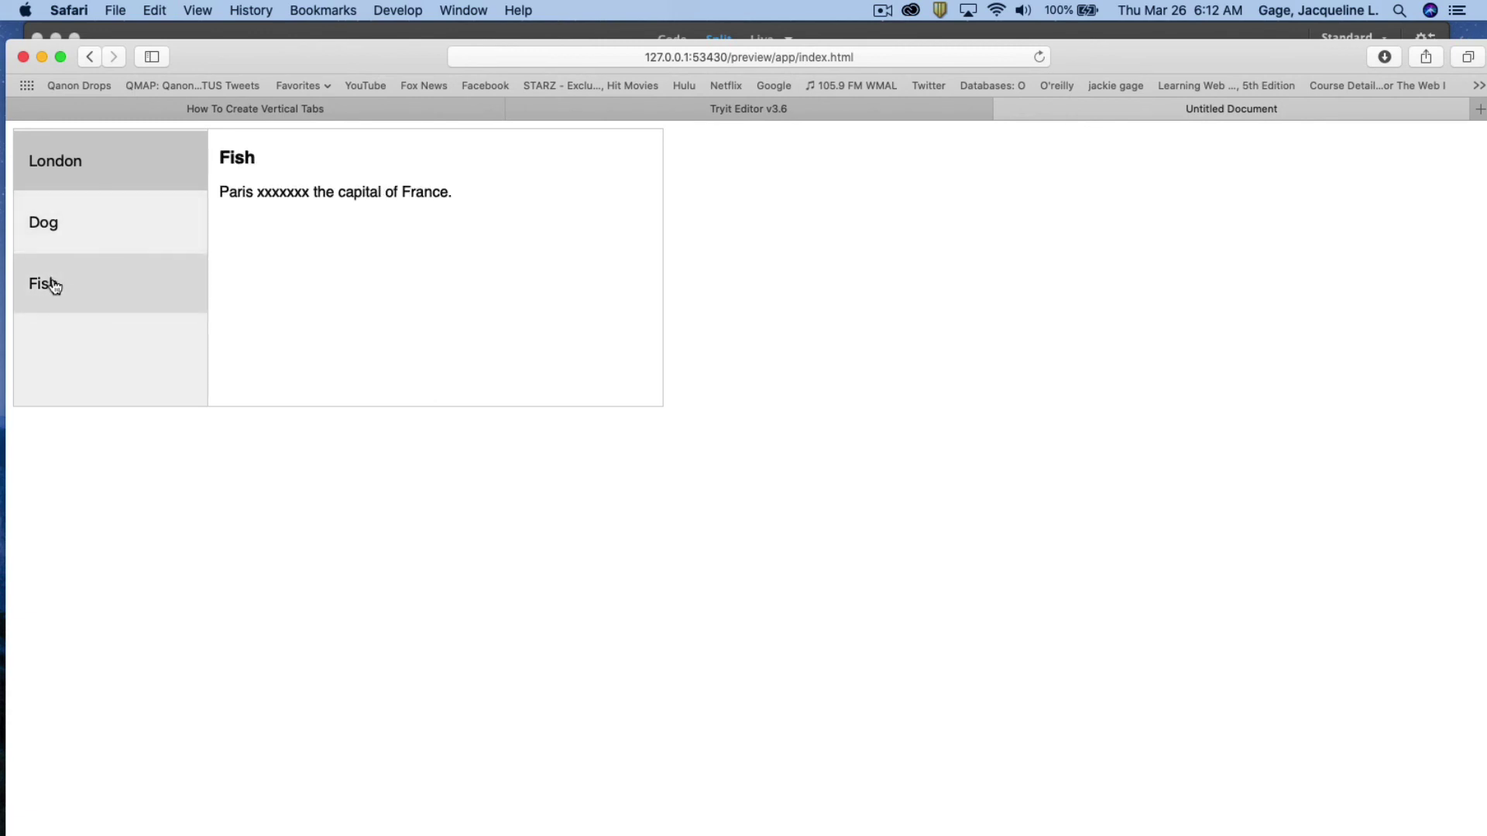
left_click(70, 224)
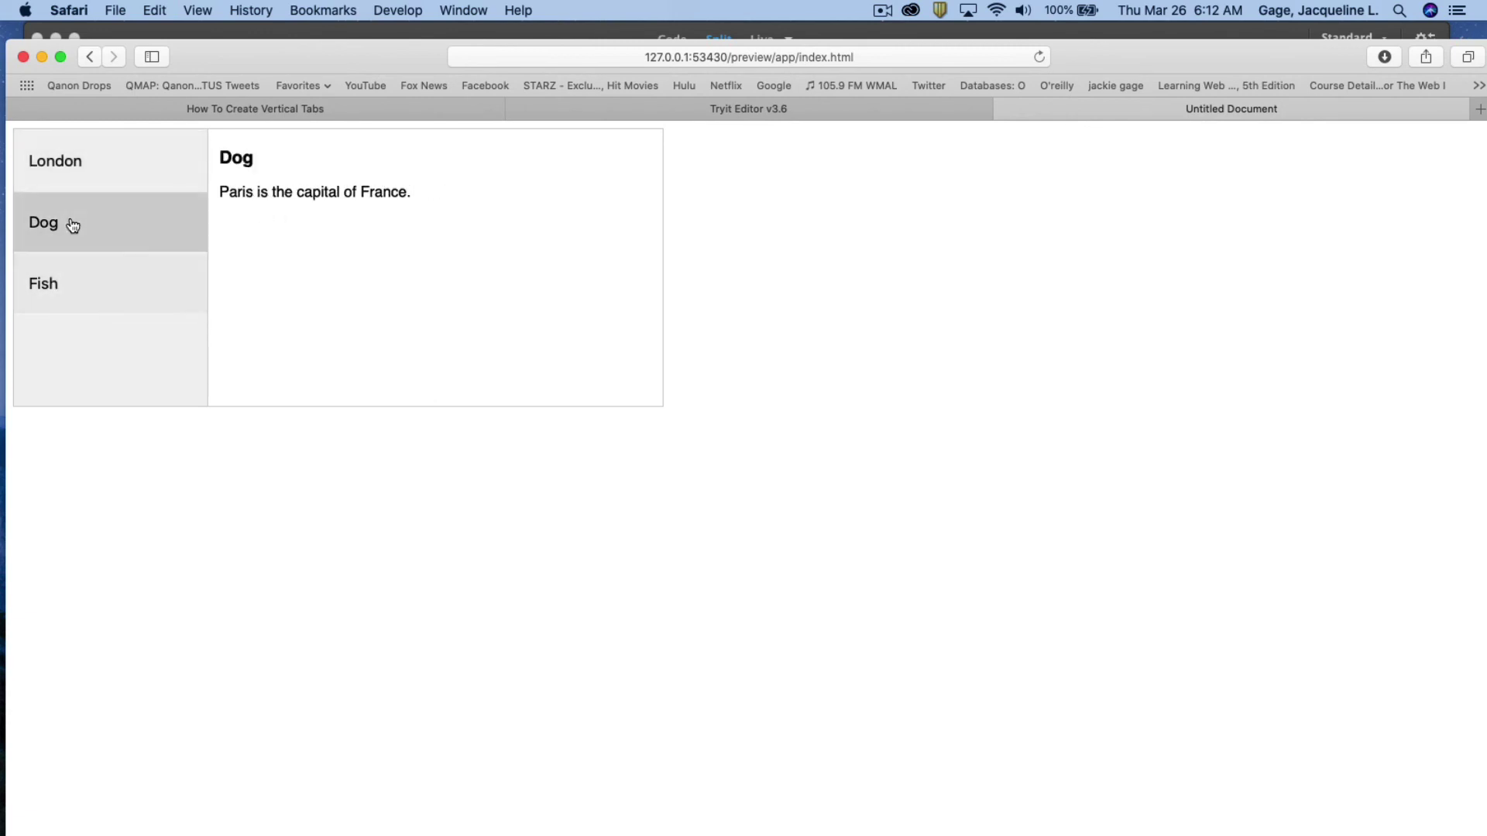
left_click(102, 159)
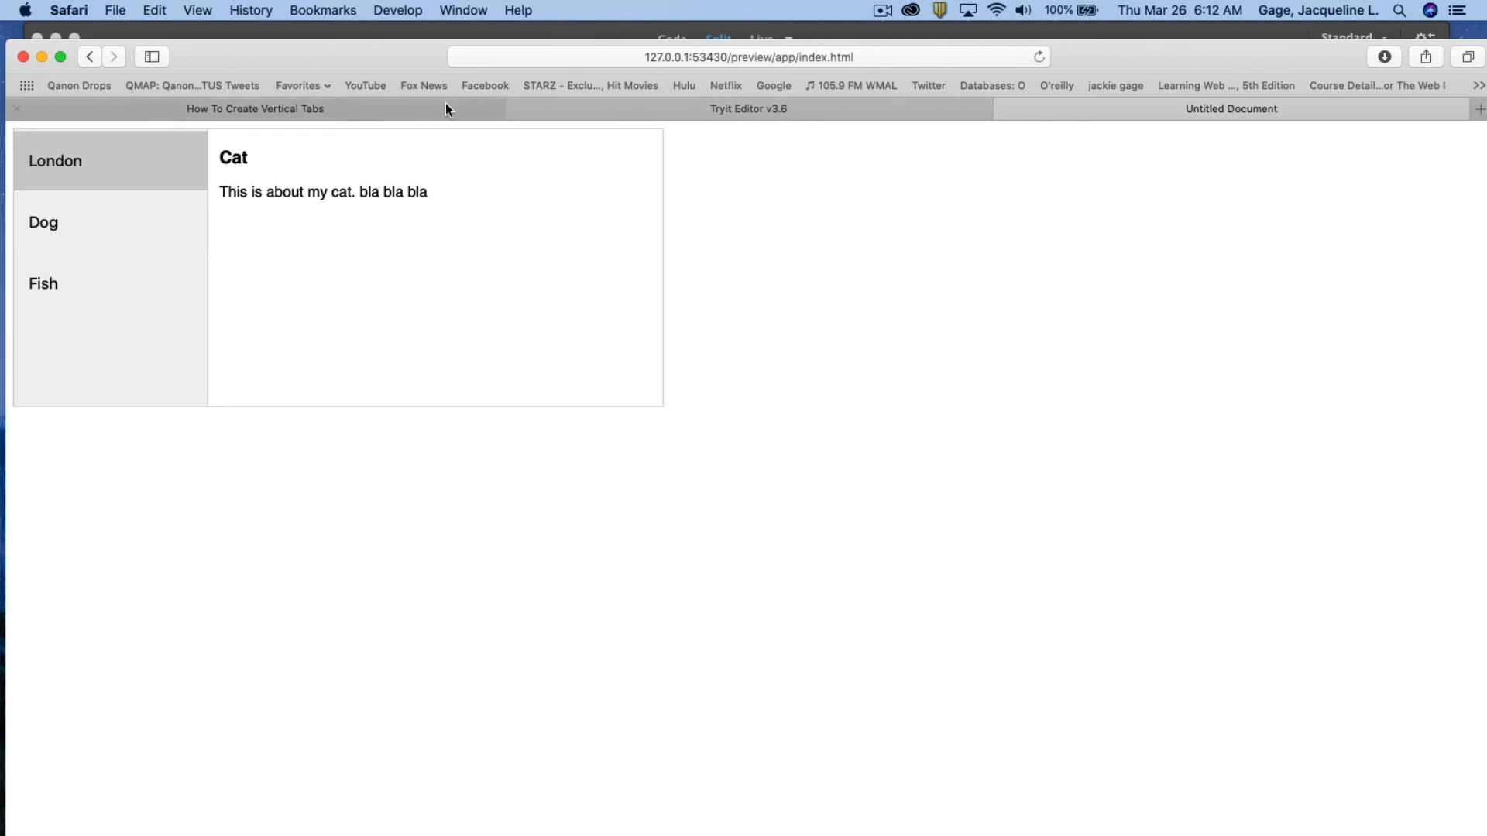
key("super+w")
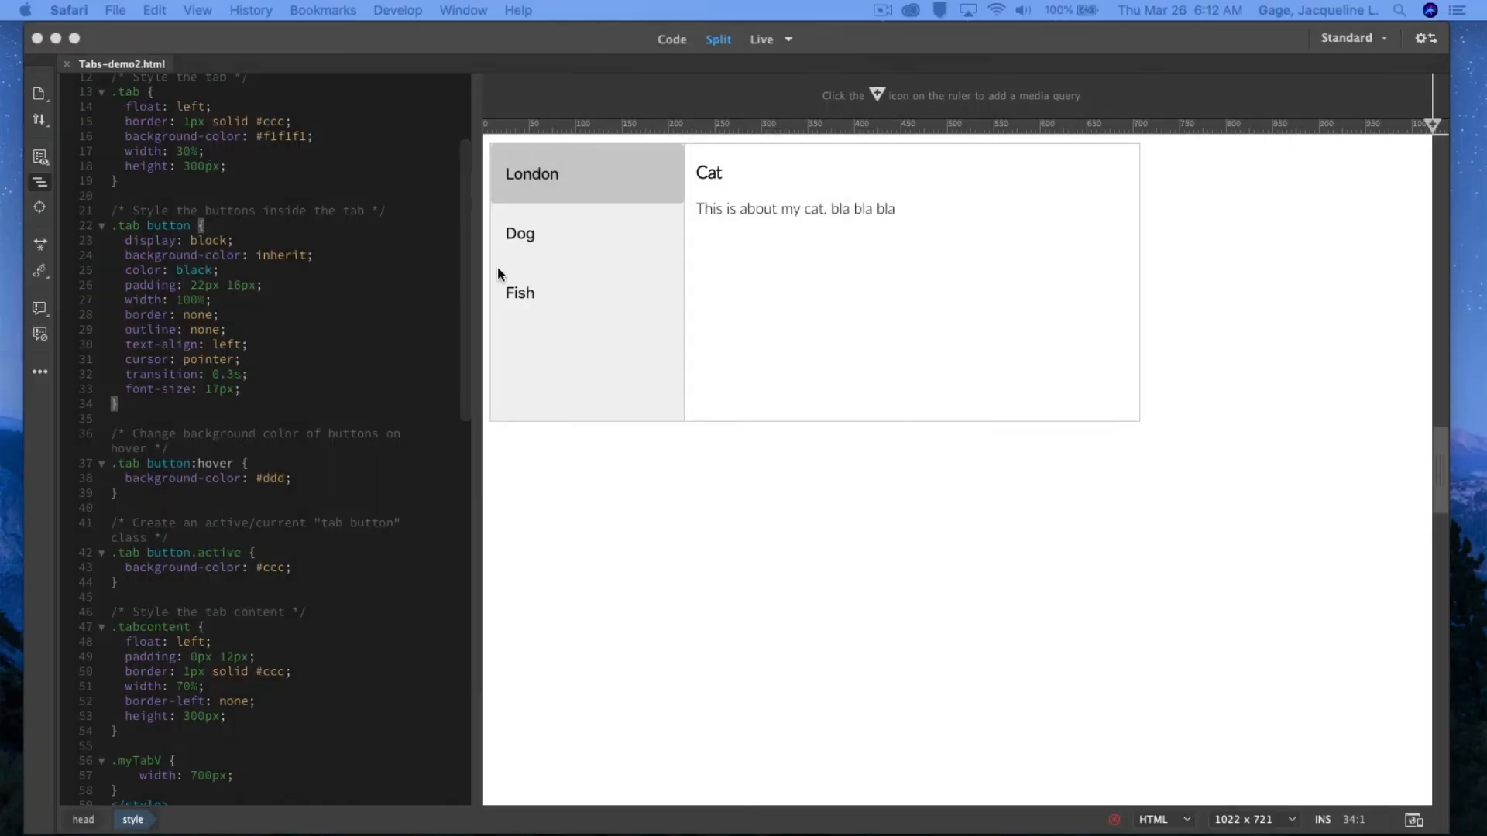
scroll(259, 338, "up", 3)
scroll(260, 337, "down", 10)
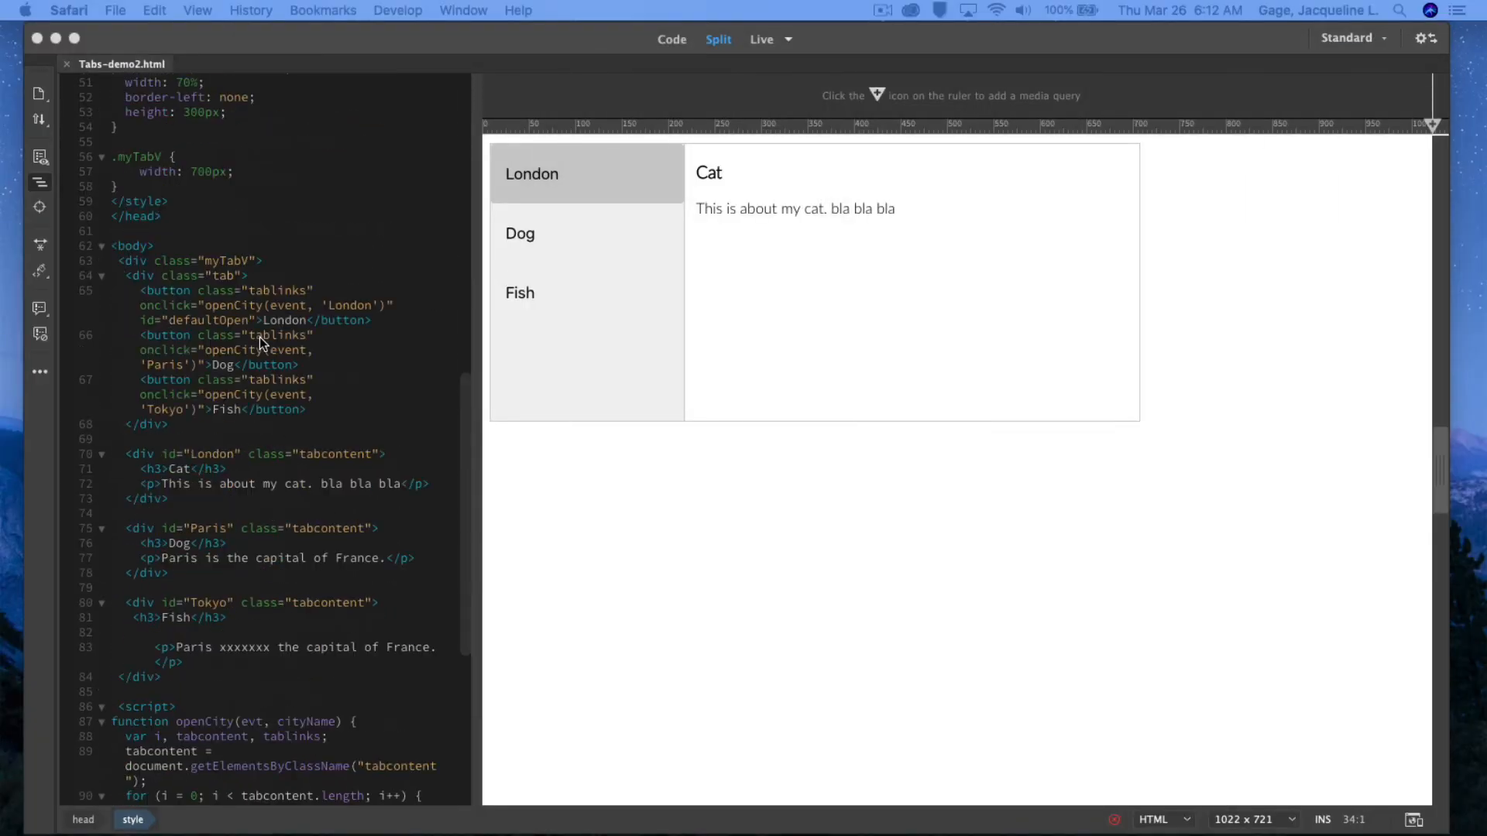
scroll(259, 337, "up", 1)
scroll(260, 337, "up", 10)
scroll(259, 337, "up", 1)
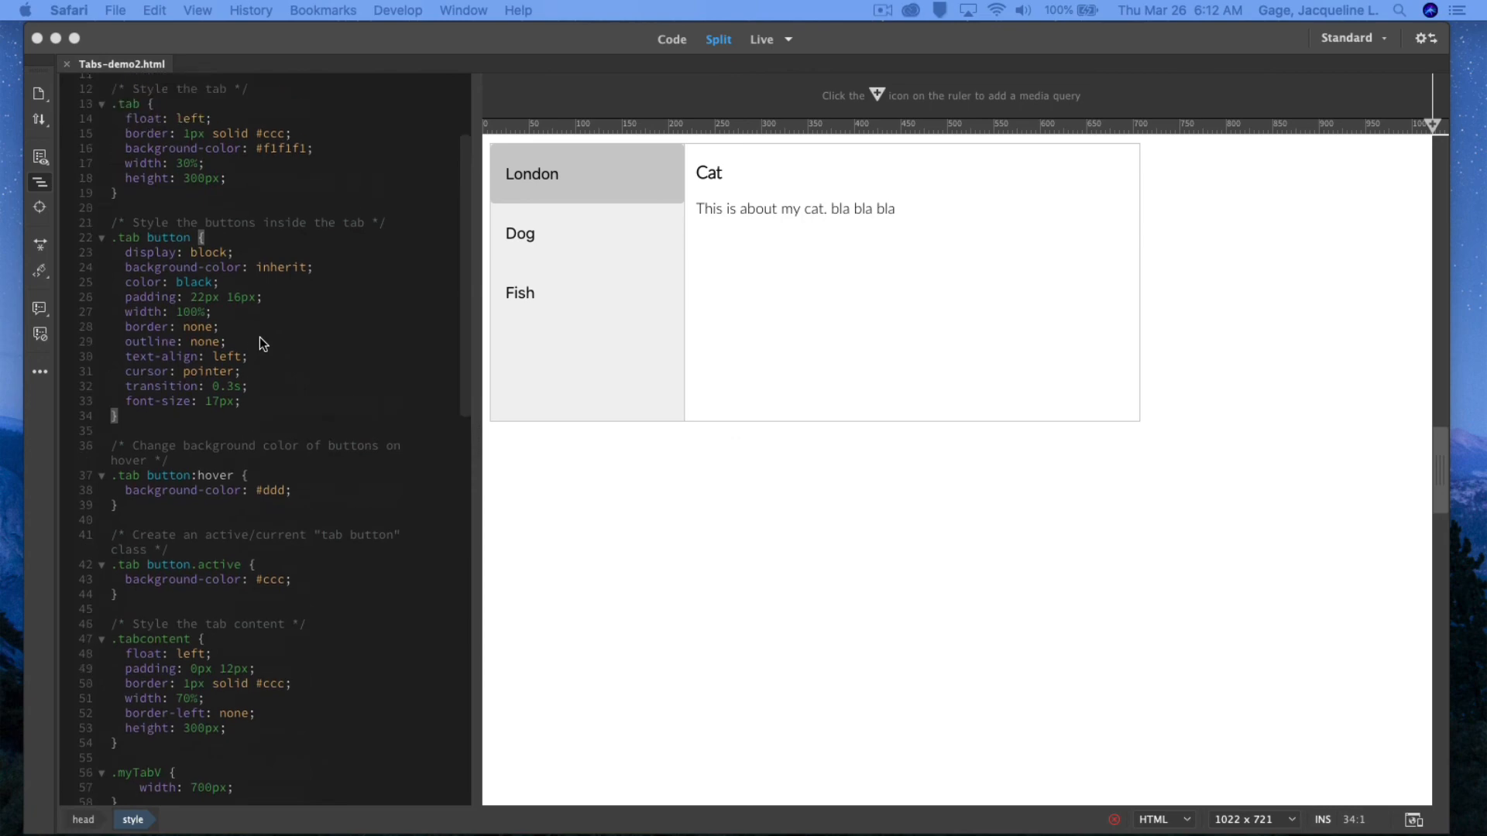
scroll(180, 211, "down", 10)
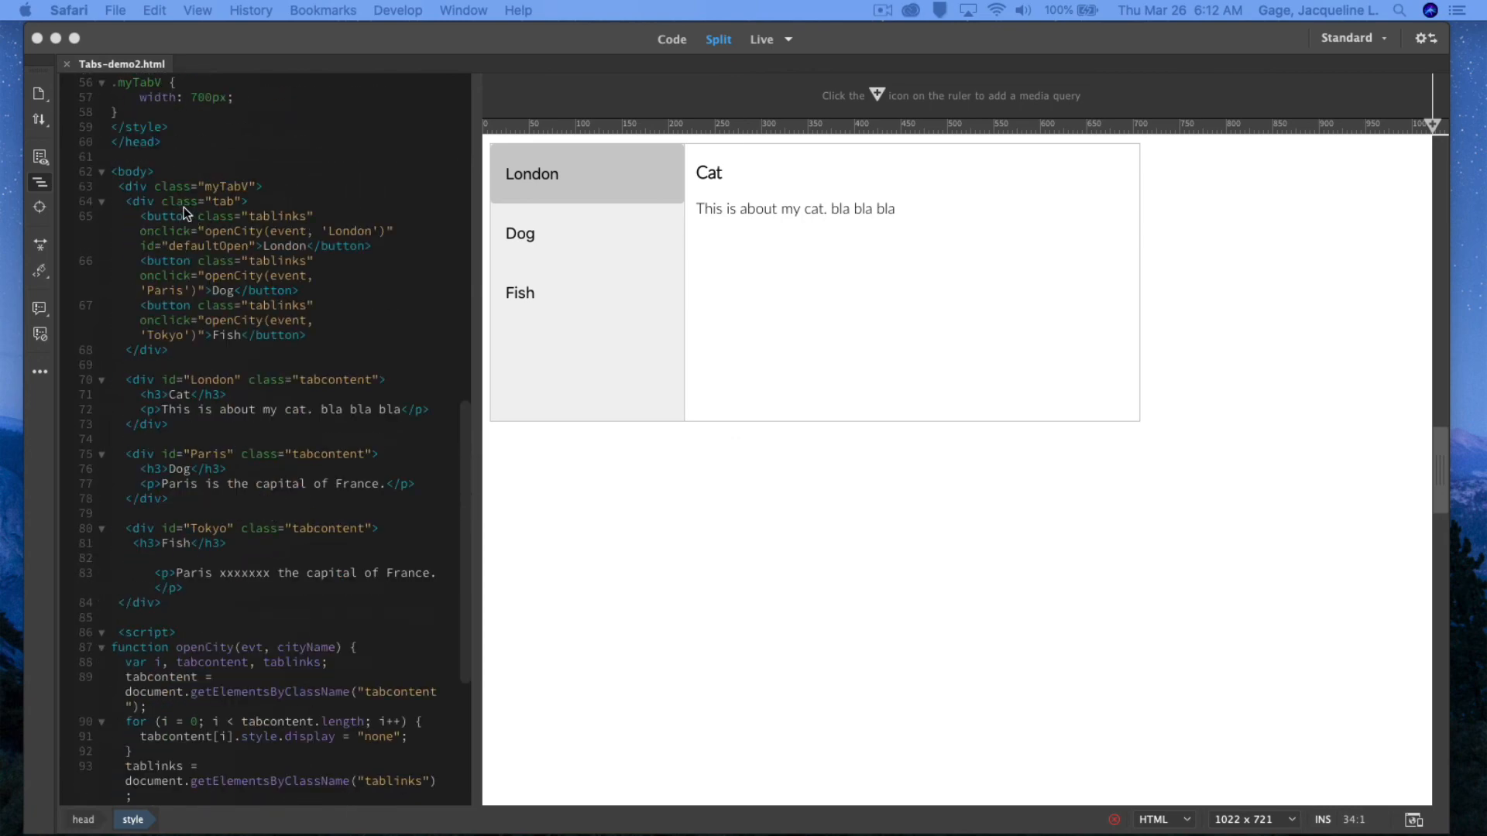
left_click(125, 189)
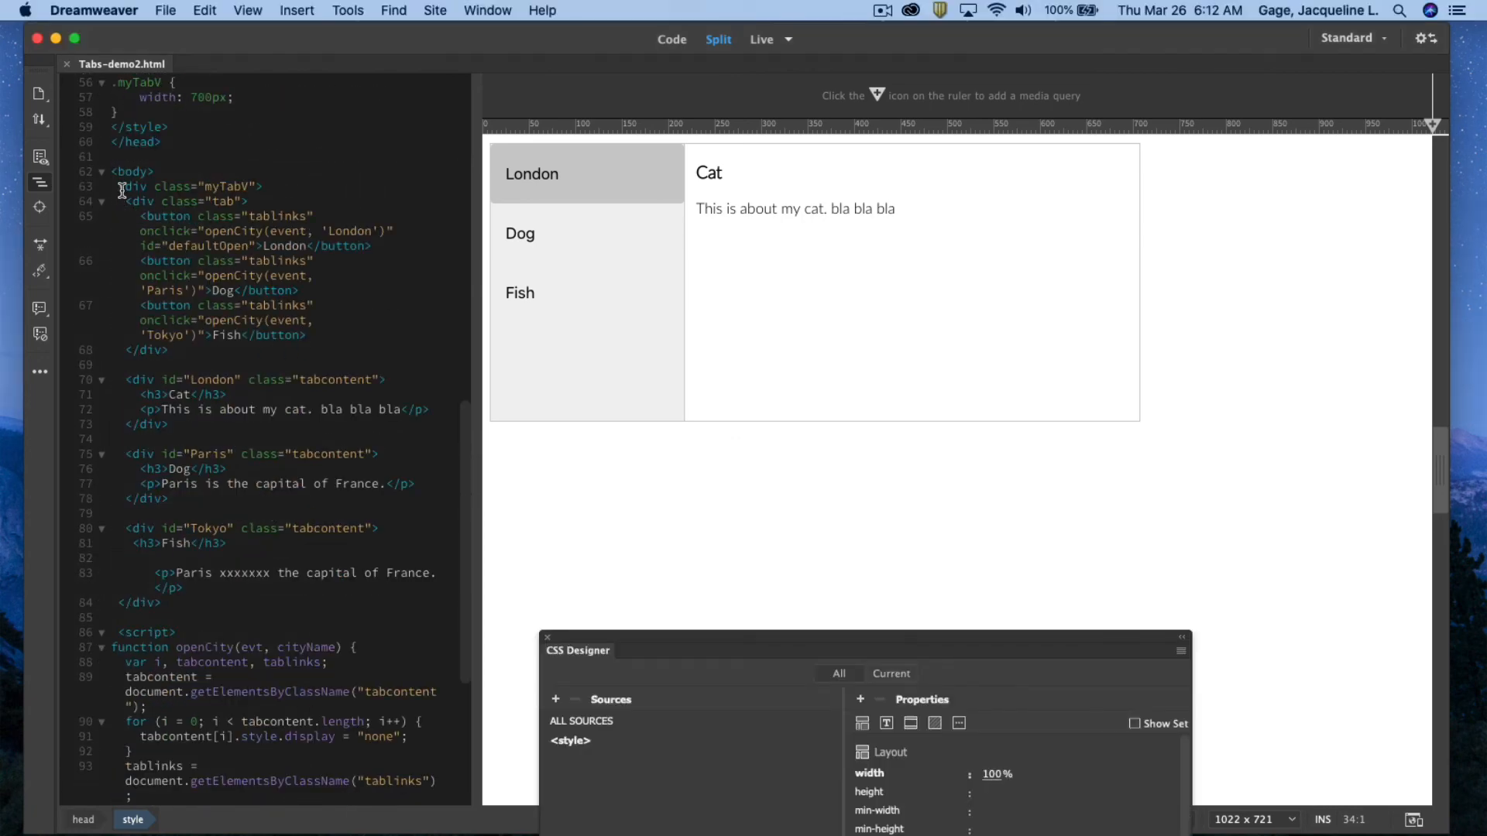
left_click_drag(130, 194, 311, 713)
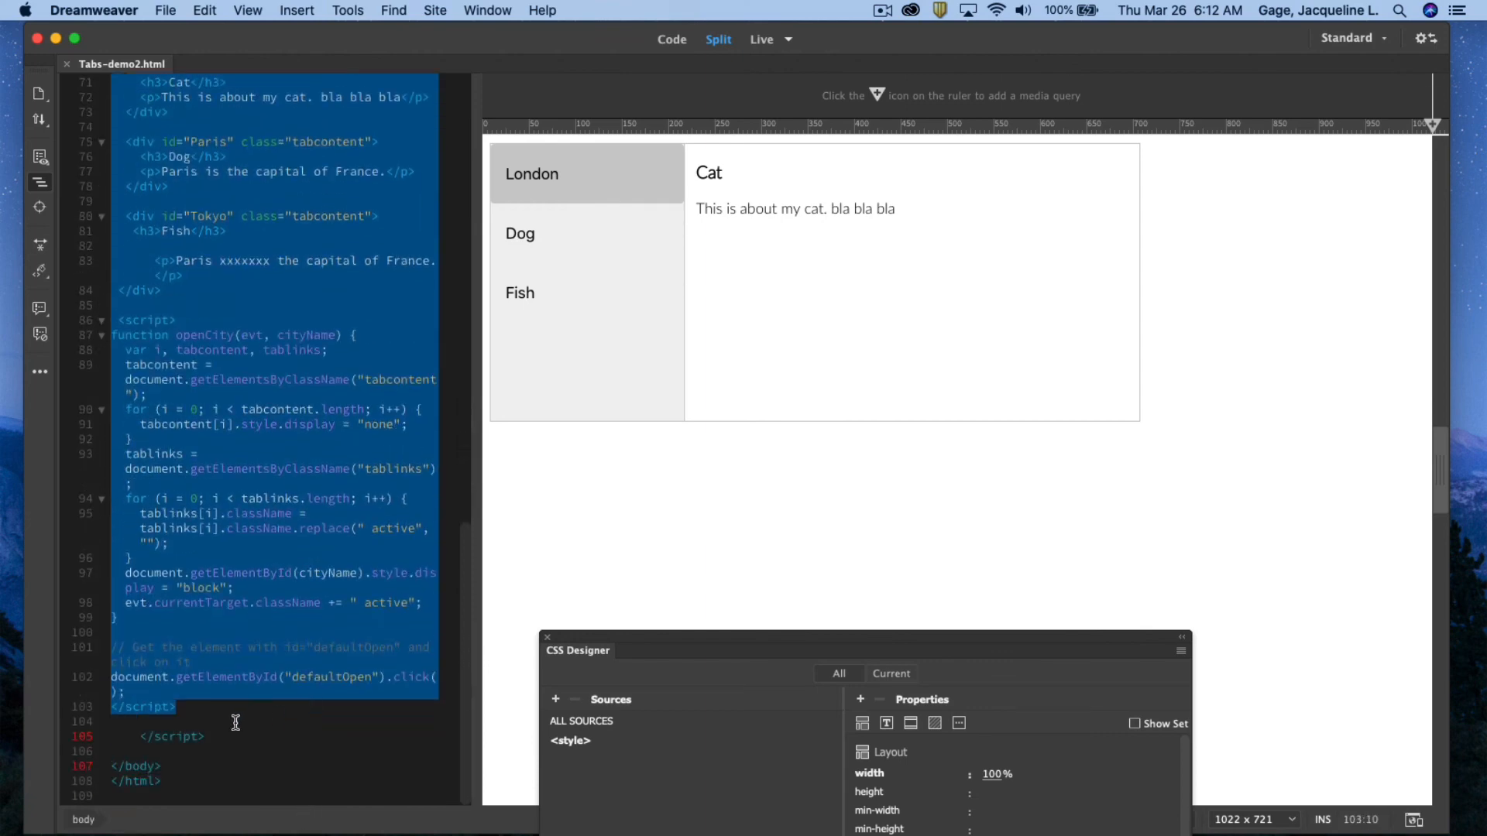
left_click_drag(221, 737, 97, 726)
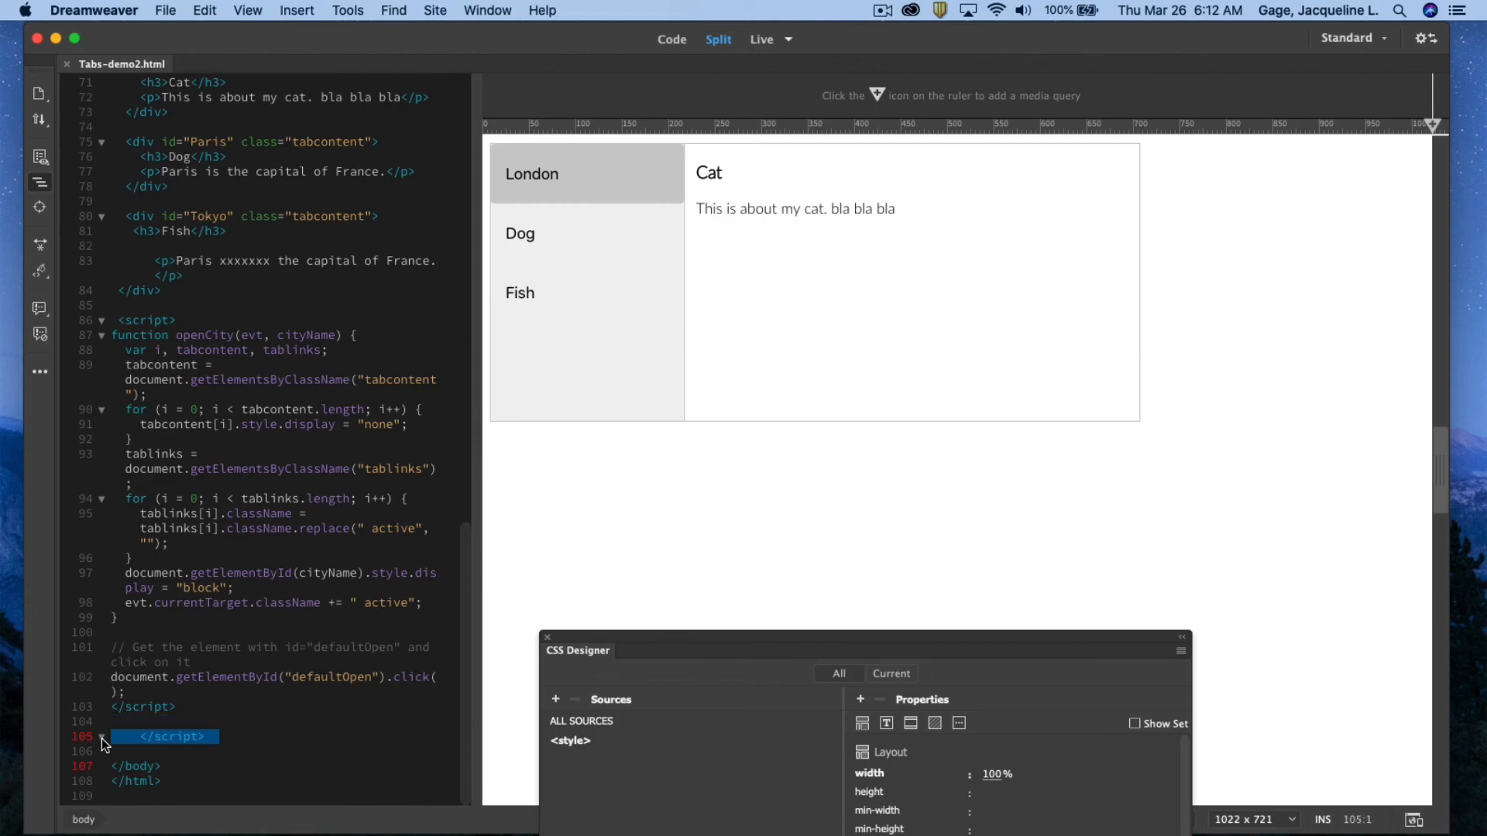